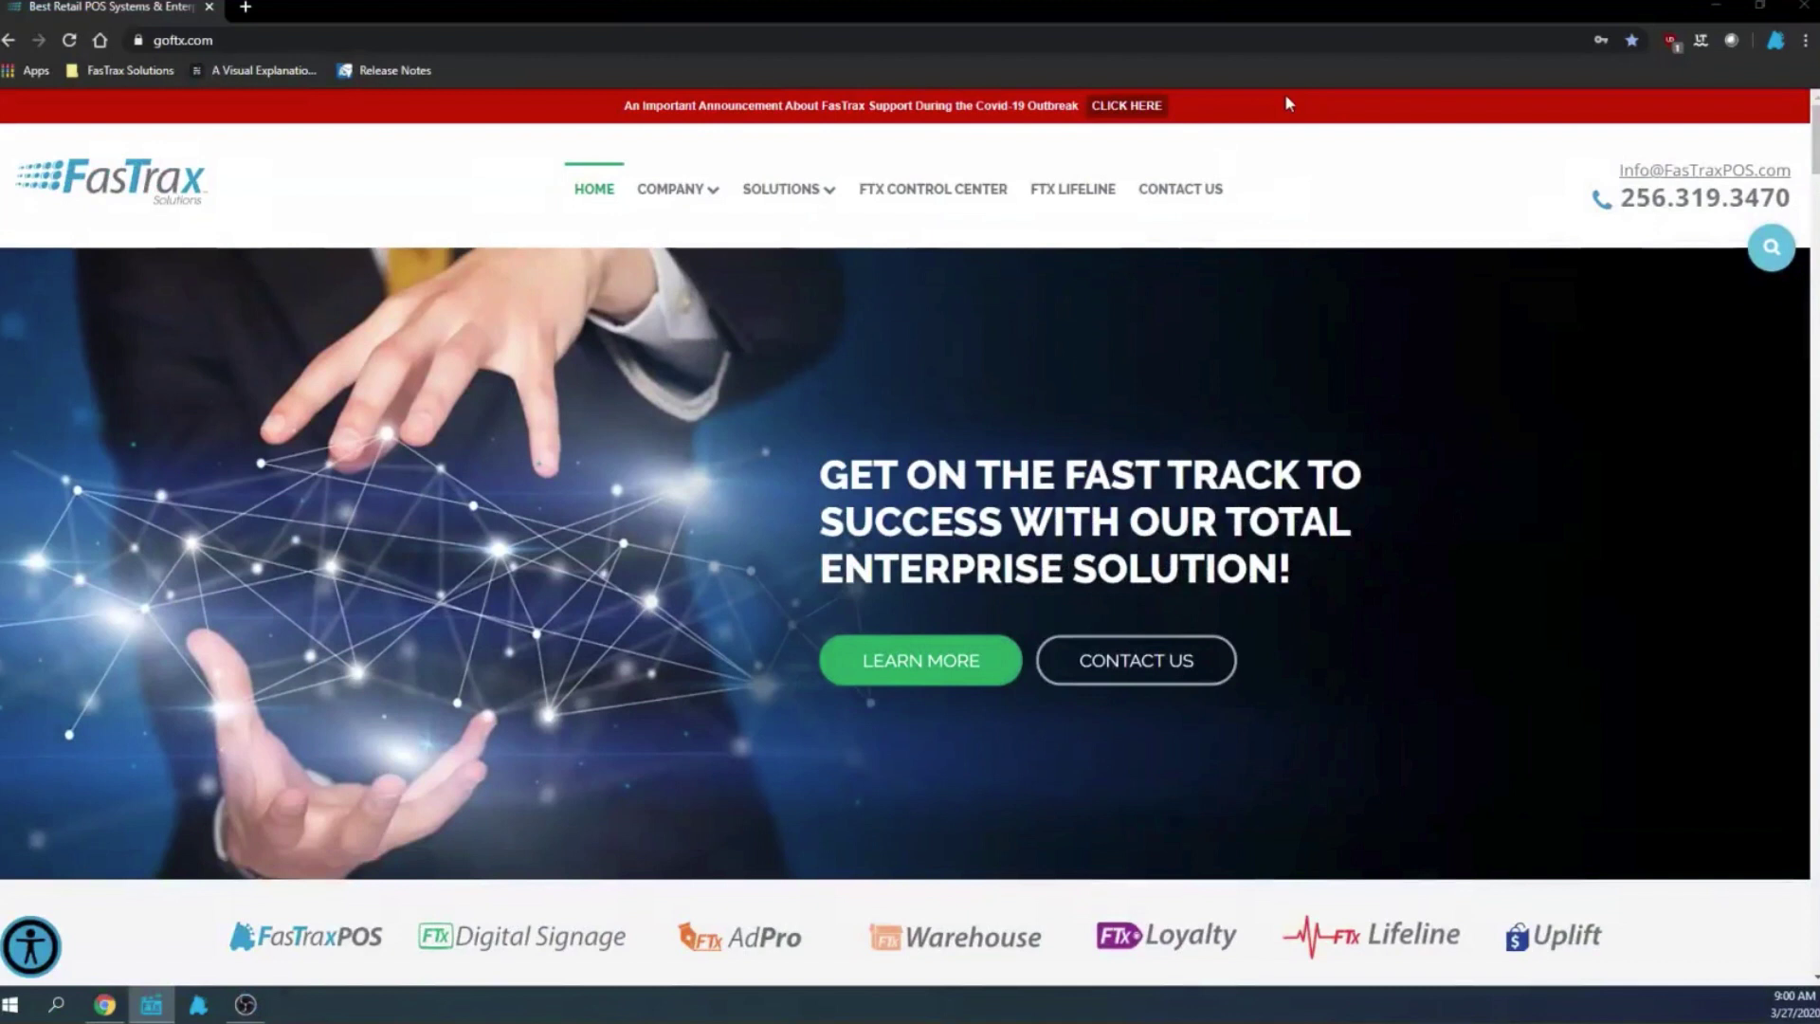
- Open the weekly training webinars page from the FTX Lifeline section of goftx.com
{"action": "left_click", "coordinate": [254, 41]}
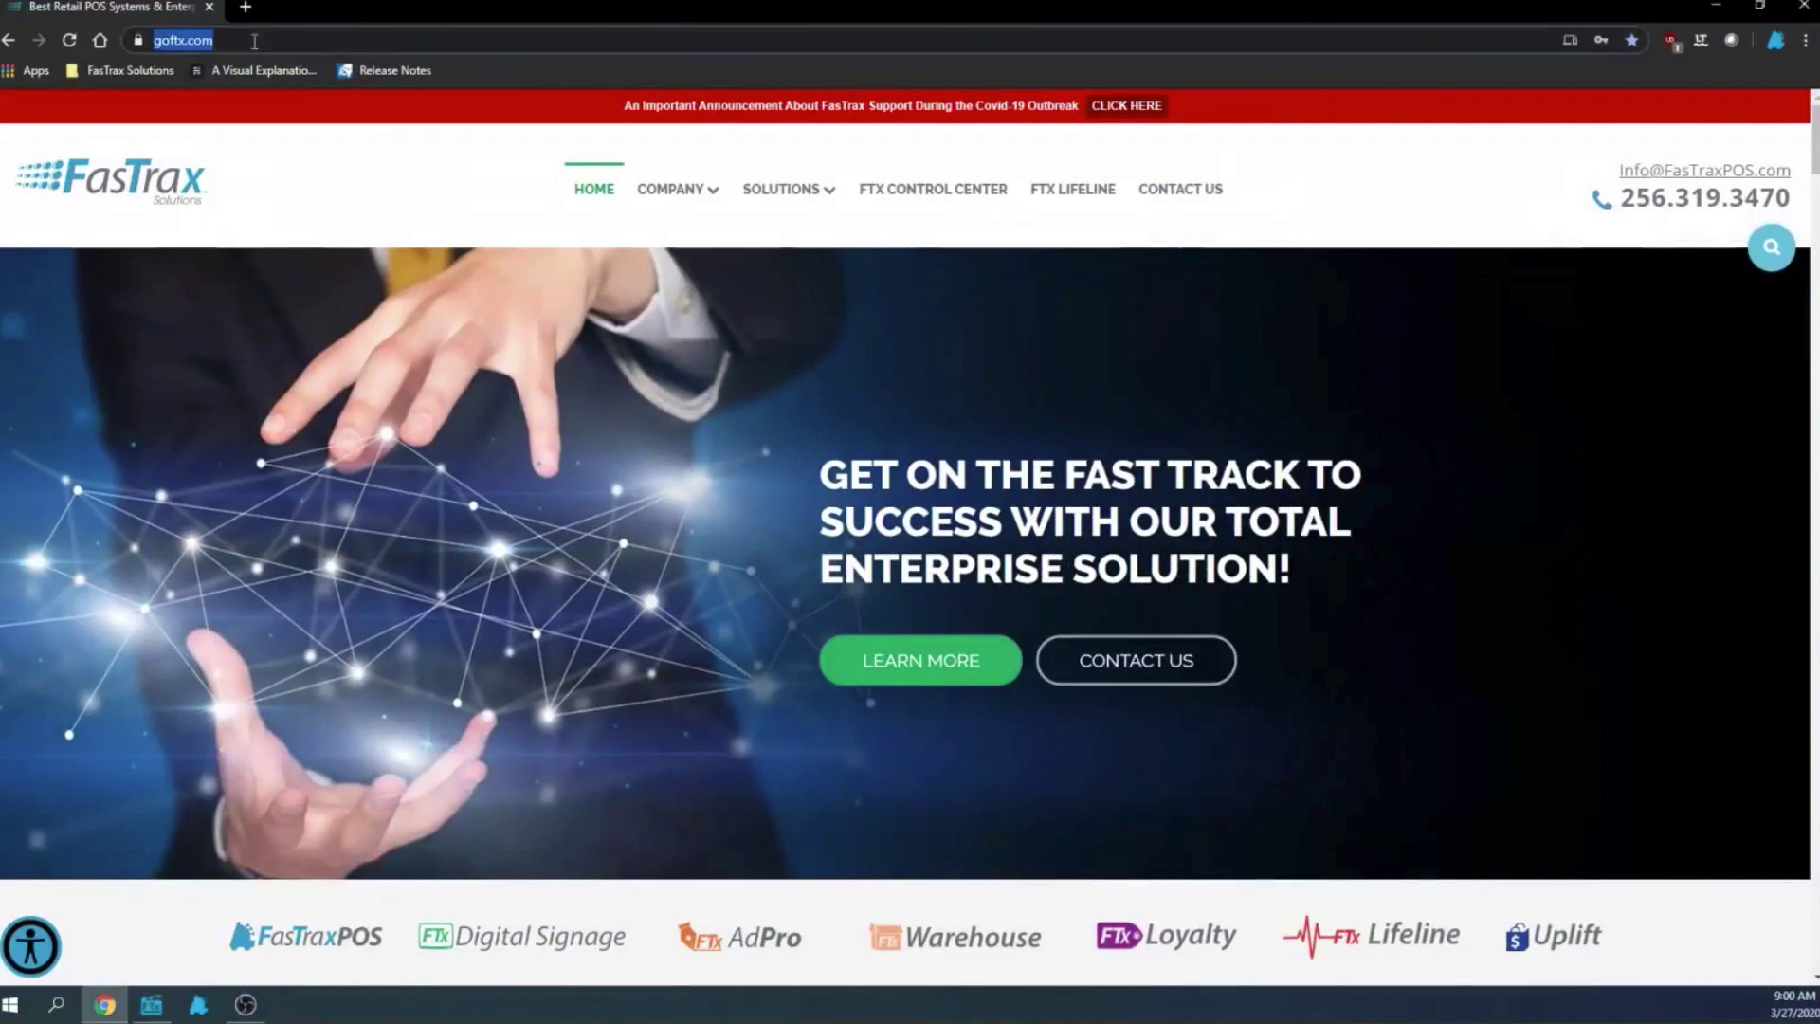
{"action": "left_click", "coordinate": [1107, 195]}
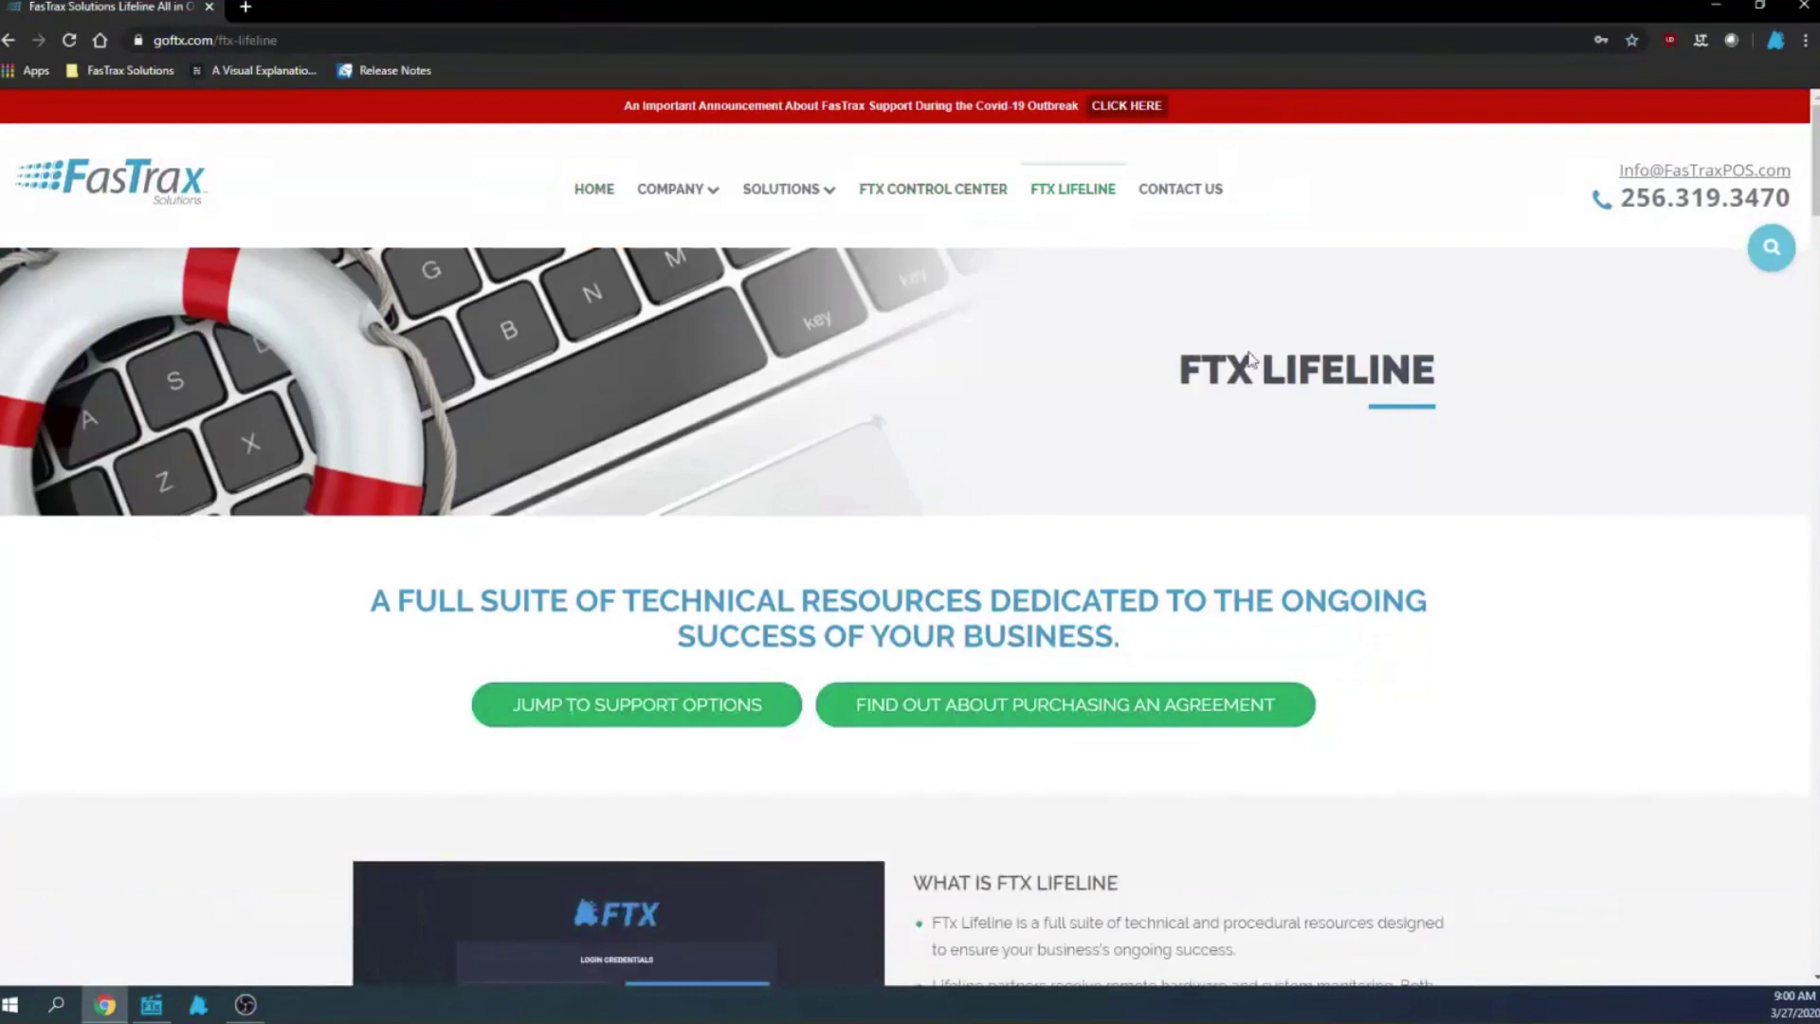
{"action": "scroll", "coordinate": [1250, 352], "scroll_direction": "down", "scroll_amount": 1}
{"action": "scroll", "coordinate": [1249, 353], "scroll_direction": "down", "scroll_amount": 20}
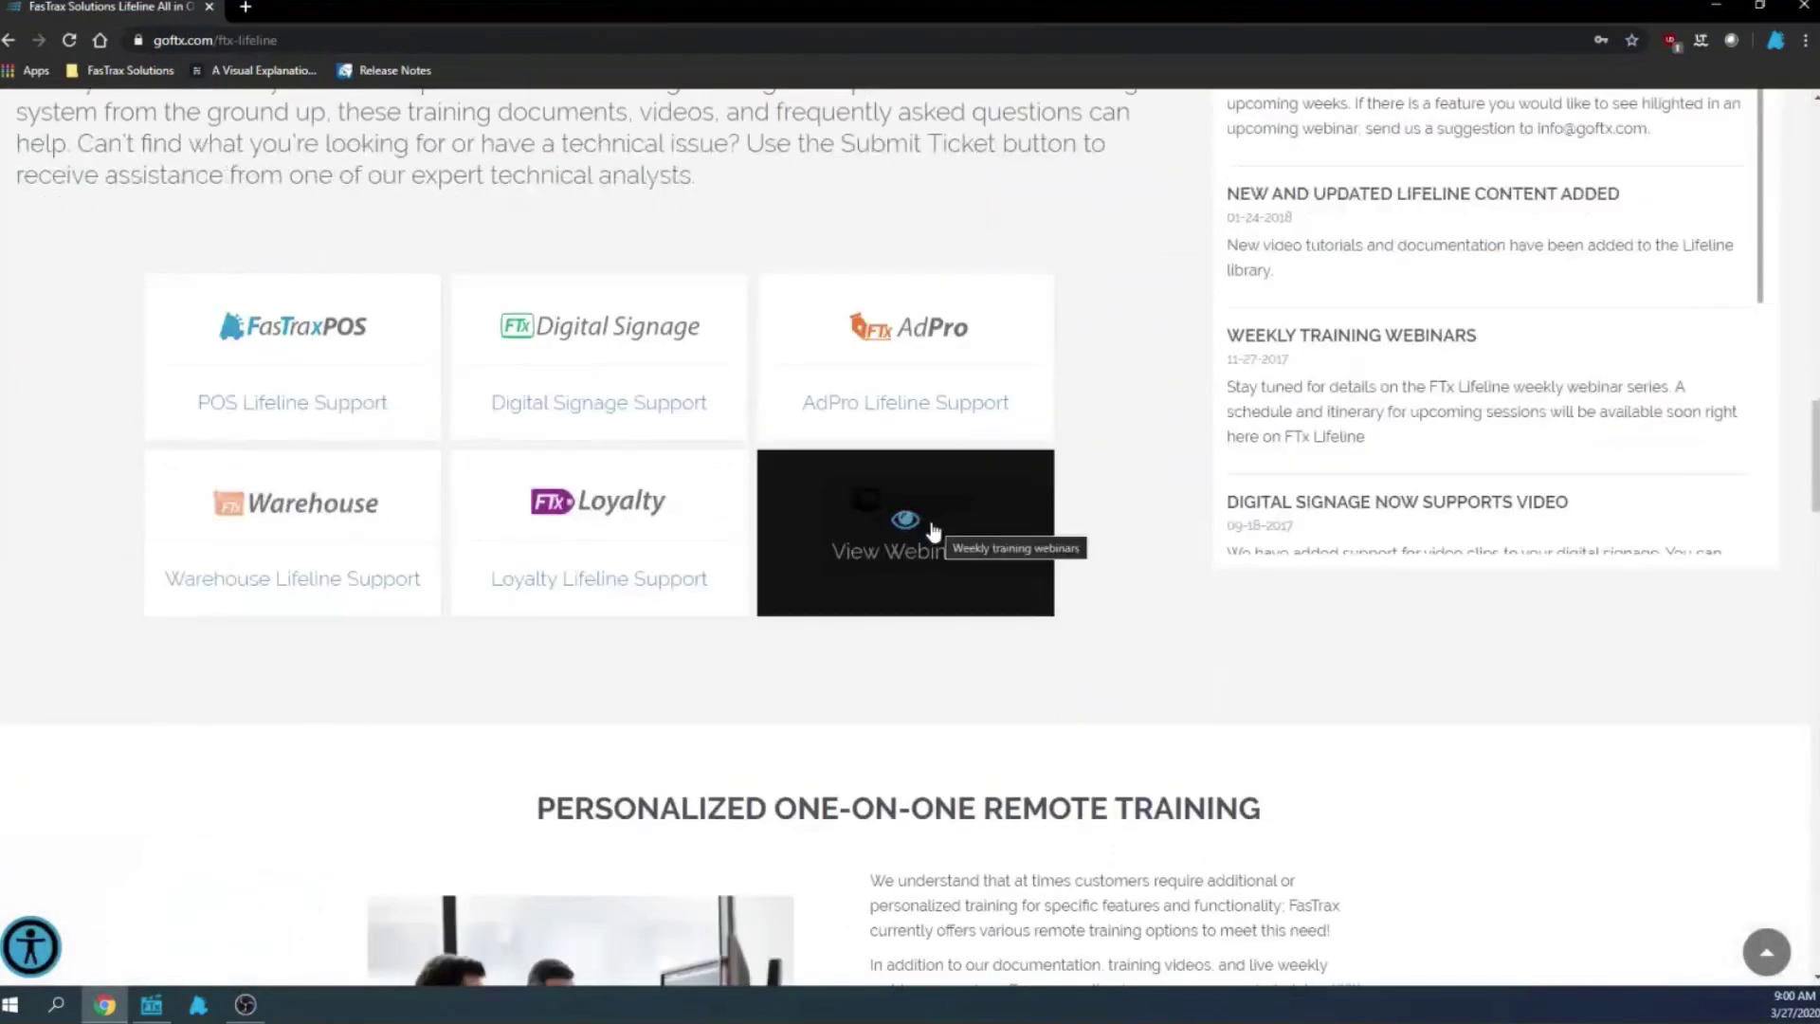
{"action": "left_click", "coordinate": [934, 531]}
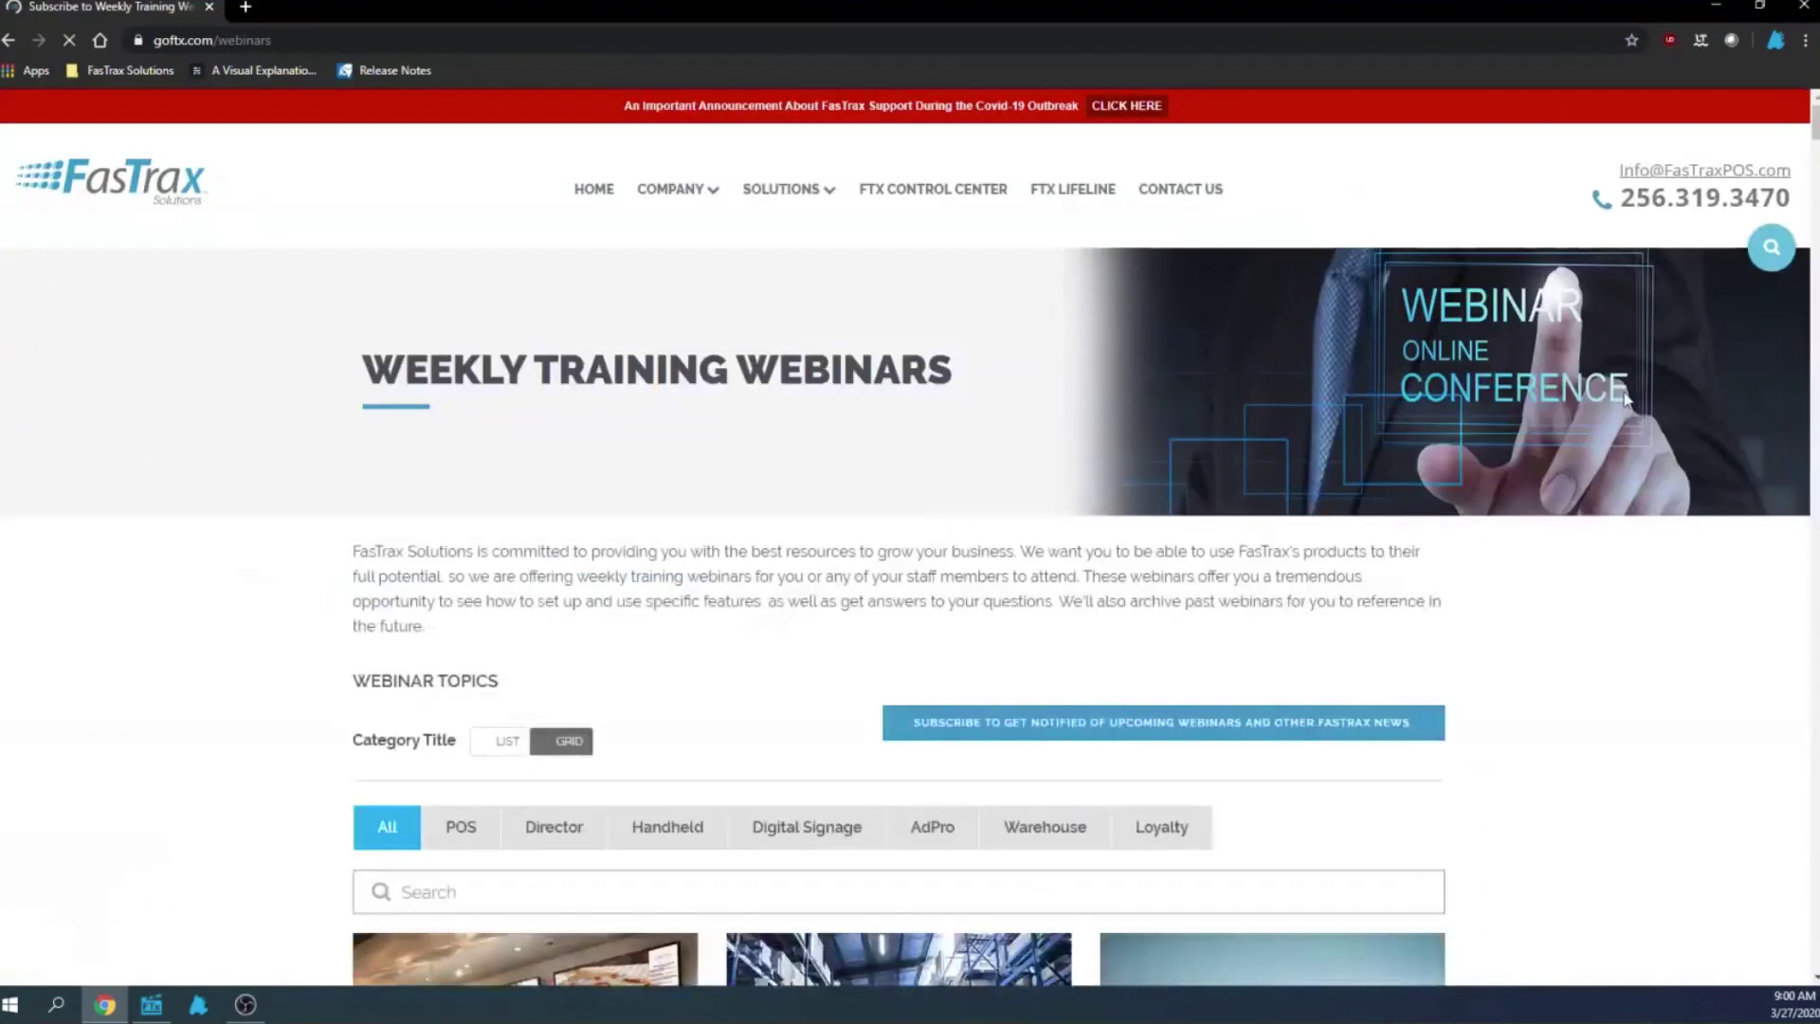
- Look through the recorded weekly training webinars and return to the start of the page
{"action": "scroll", "coordinate": [1541, 440], "scroll_direction": "down", "scroll_amount": 1}
{"action": "scroll", "coordinate": [1540, 441], "scroll_direction": "down", "scroll_amount": 8}
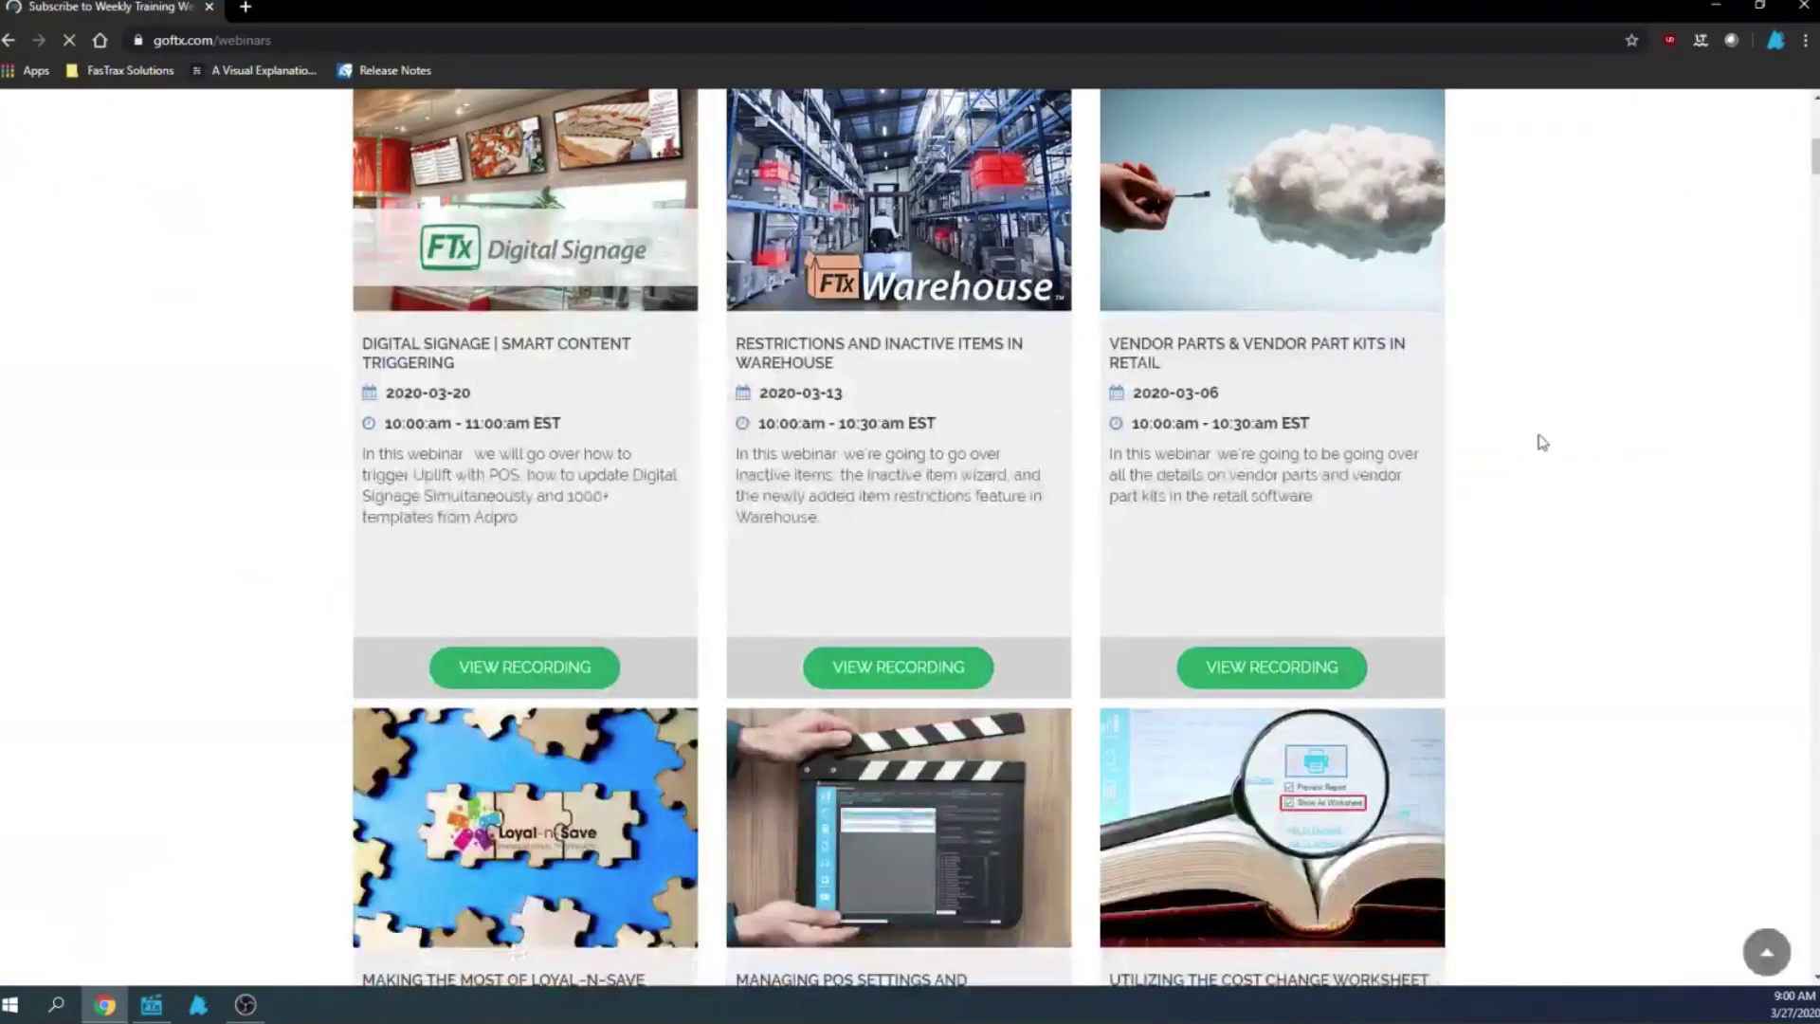
{"action": "scroll", "coordinate": [1543, 442], "scroll_direction": "down", "scroll_amount": 12}
{"action": "scroll", "coordinate": [1369, 625], "scroll_direction": "down", "scroll_amount": 2}
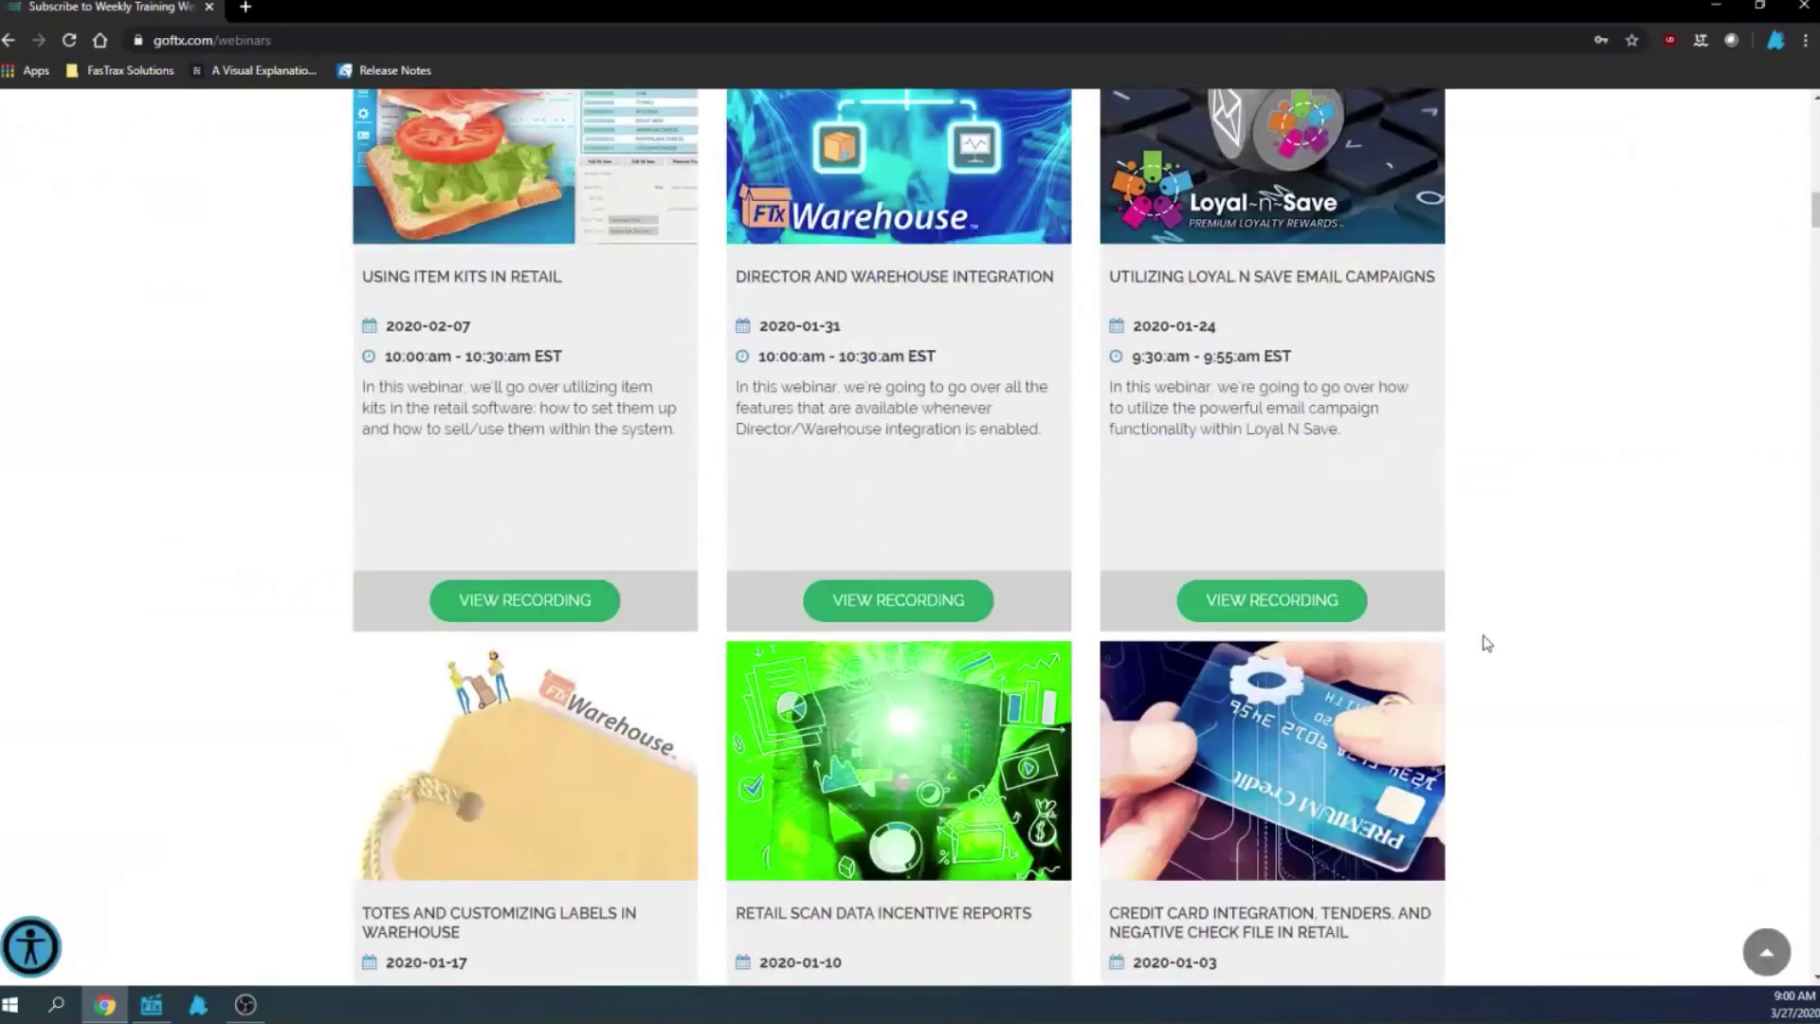
{"action": "scroll", "coordinate": [1486, 644], "scroll_direction": "up", "scroll_amount": 15}
{"action": "scroll", "coordinate": [1486, 644], "scroll_direction": "up", "scroll_amount": 7}
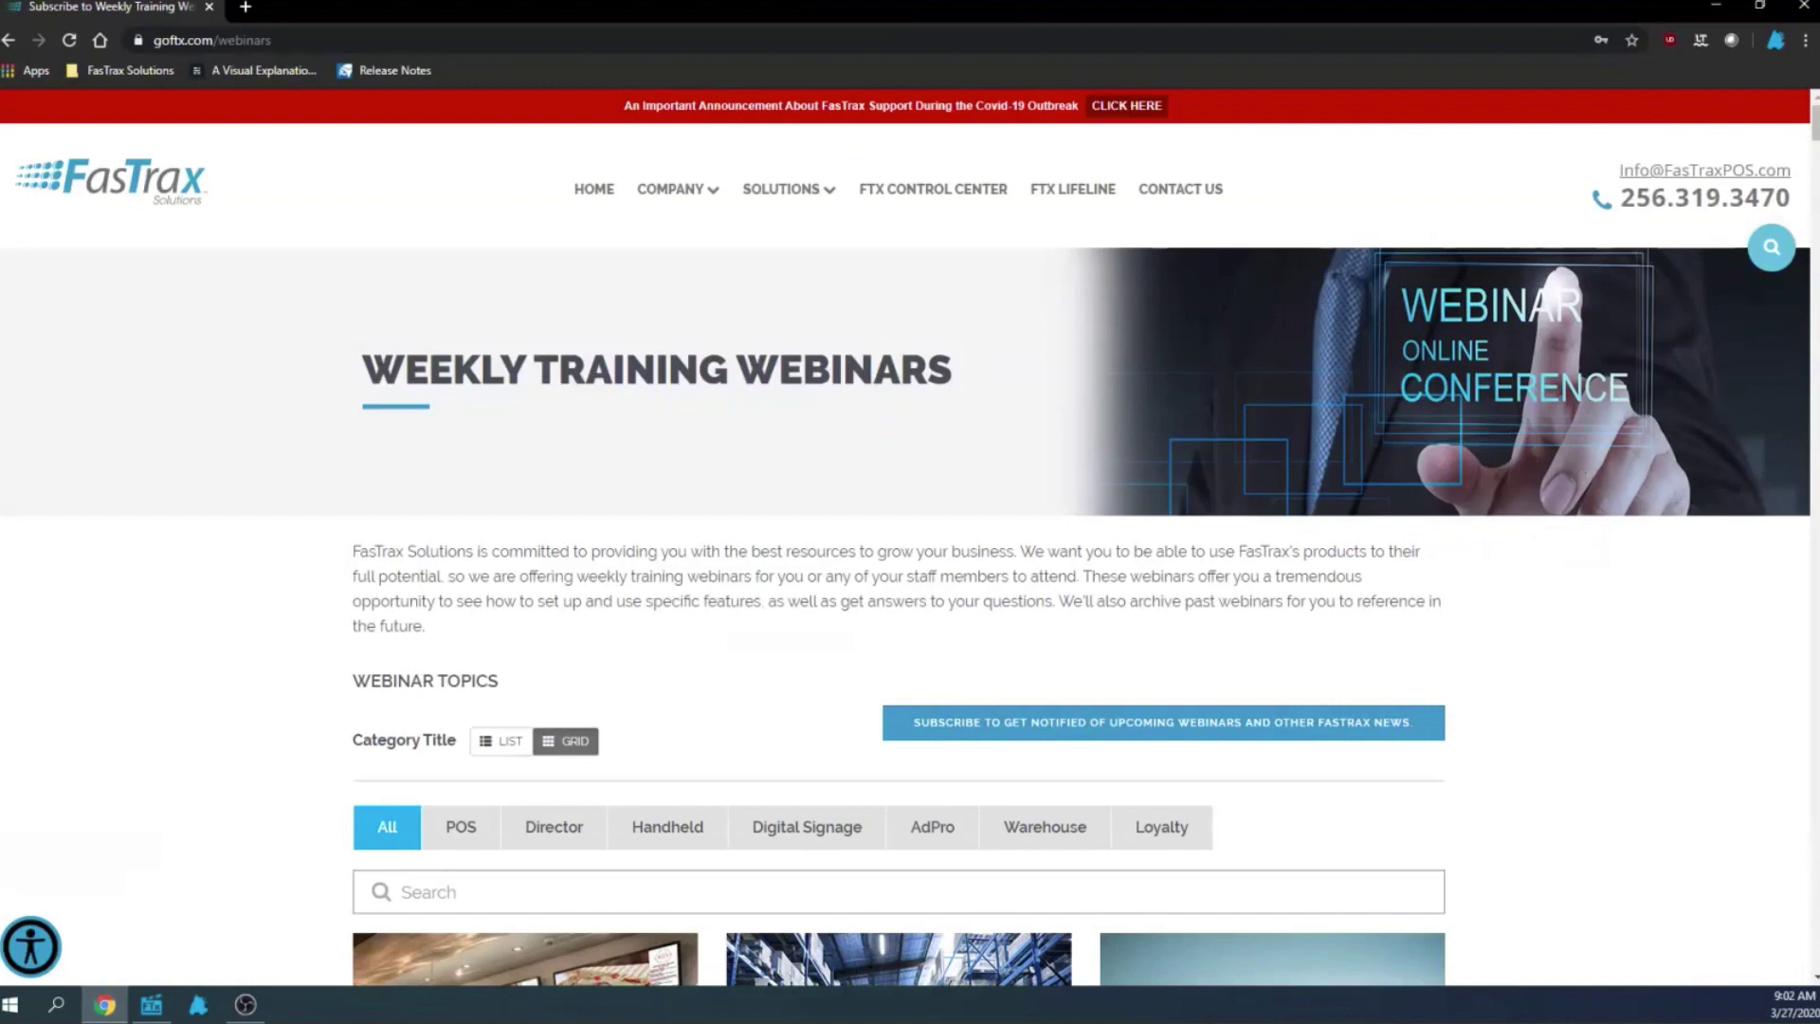
- Switch to FasTrax Director and view the Cashier employee's user details under Maintenance, leaving them unchanged
{"action": "key", "text": "alt+Tab"}
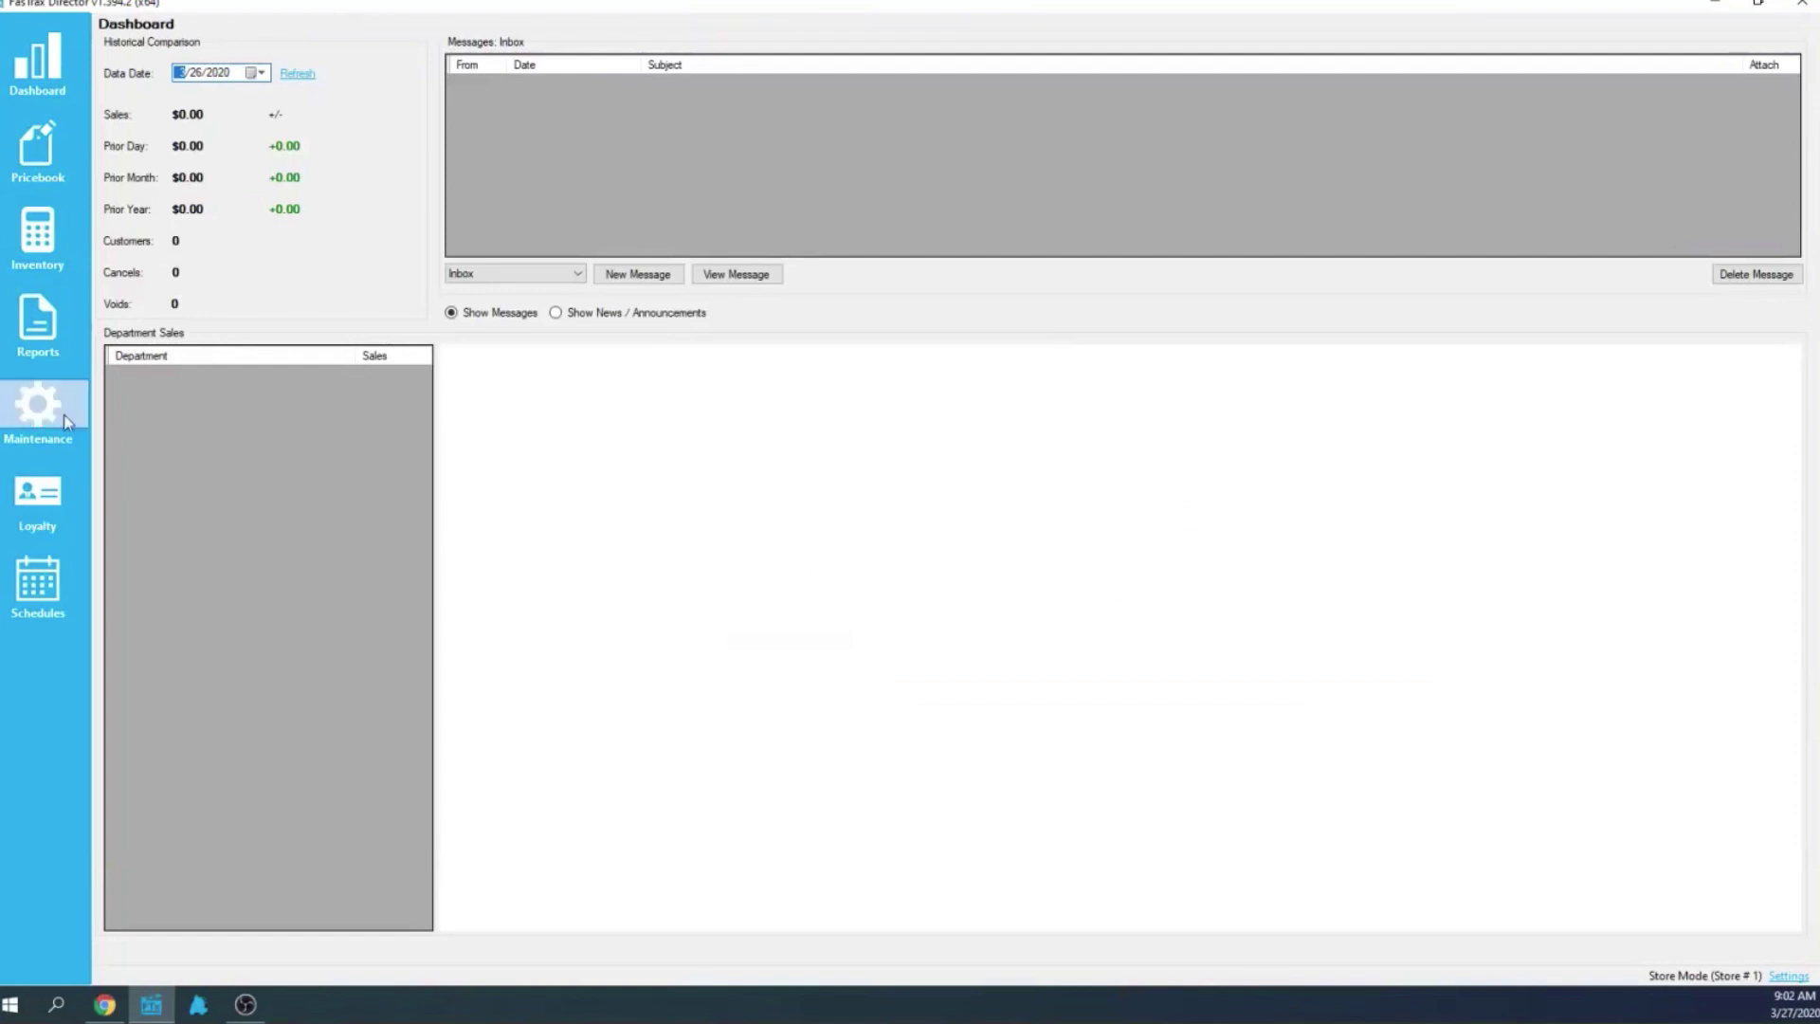
{"action": "left_click", "coordinate": [15, 401]}
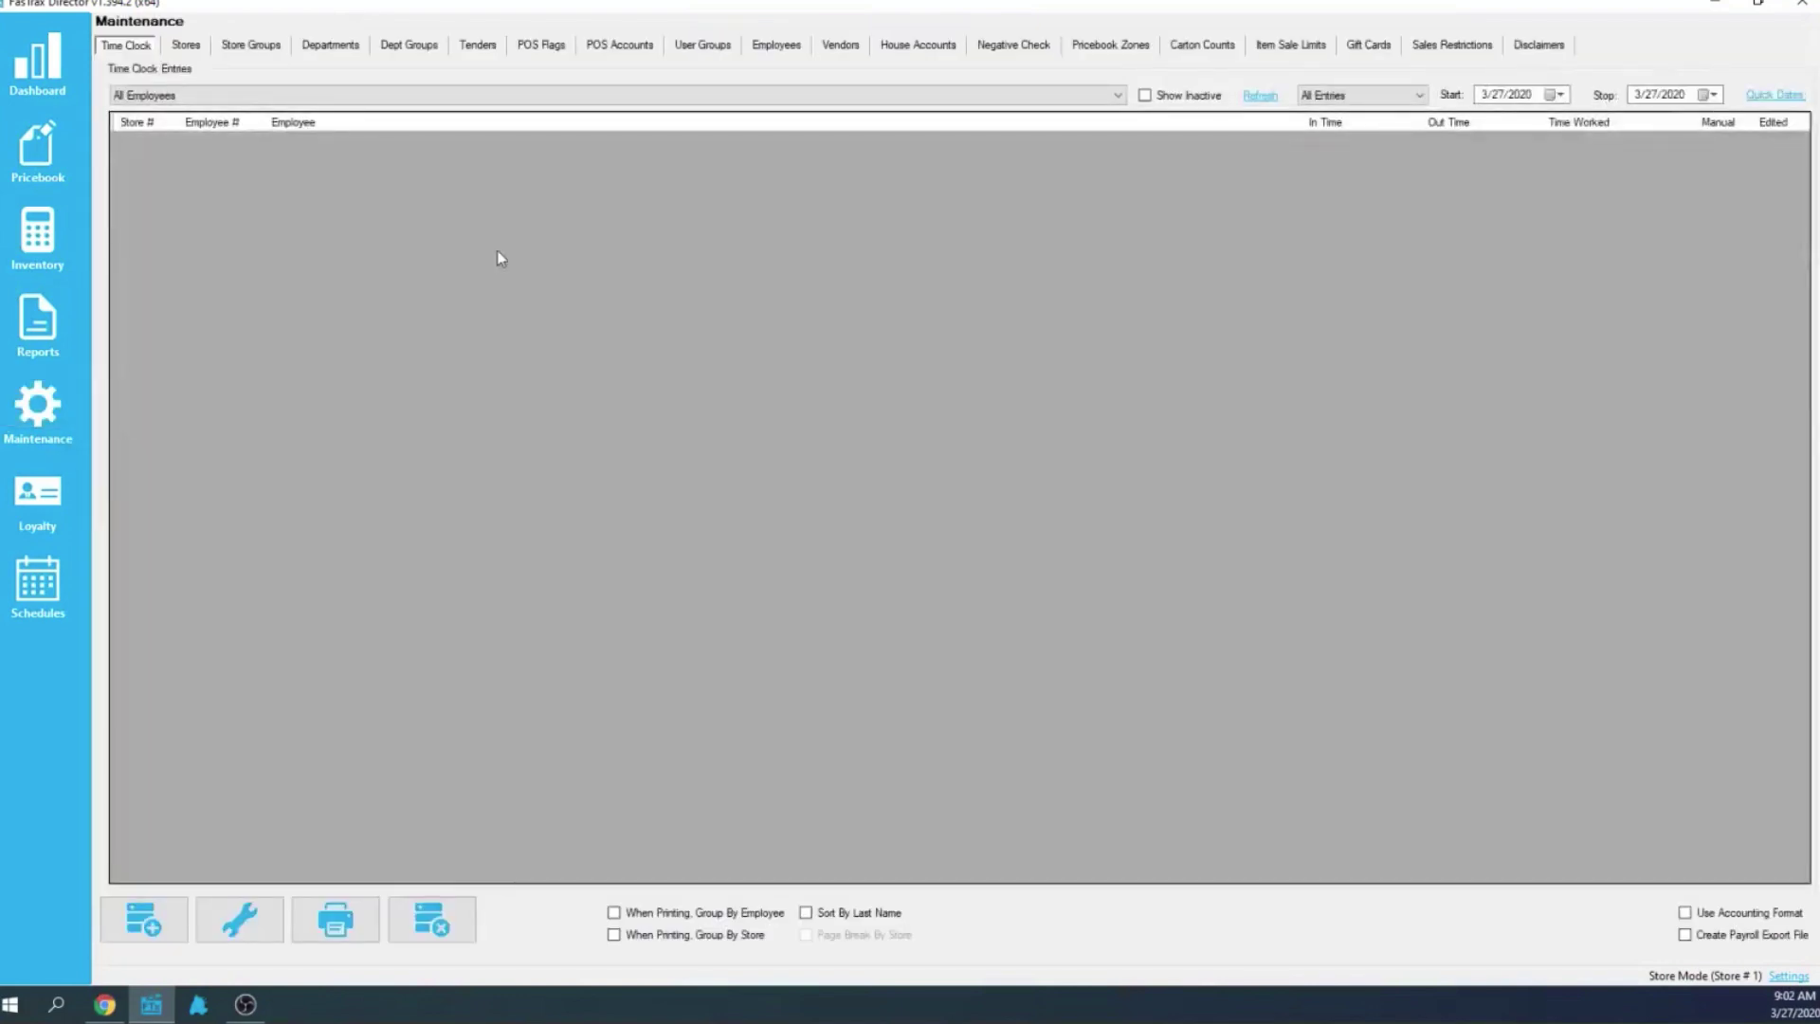
{"action": "left_click", "coordinate": [776, 48]}
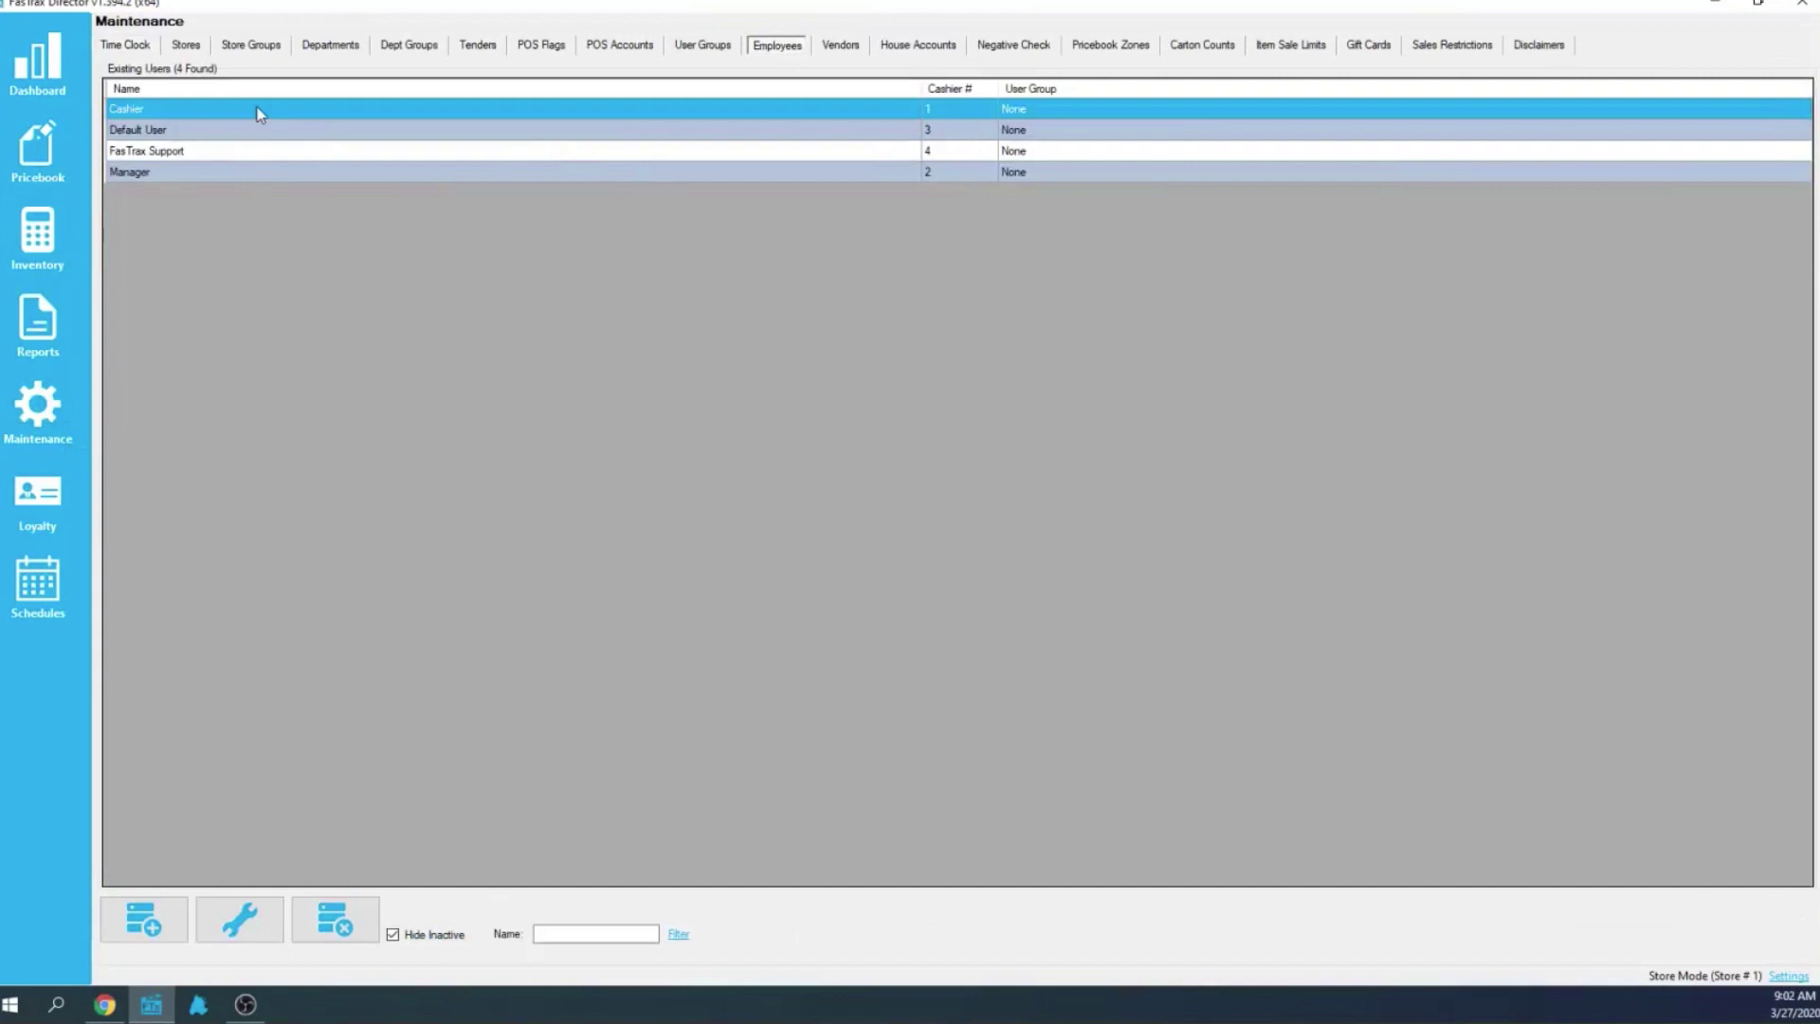
{"action": "left_click", "coordinate": [250, 924]}
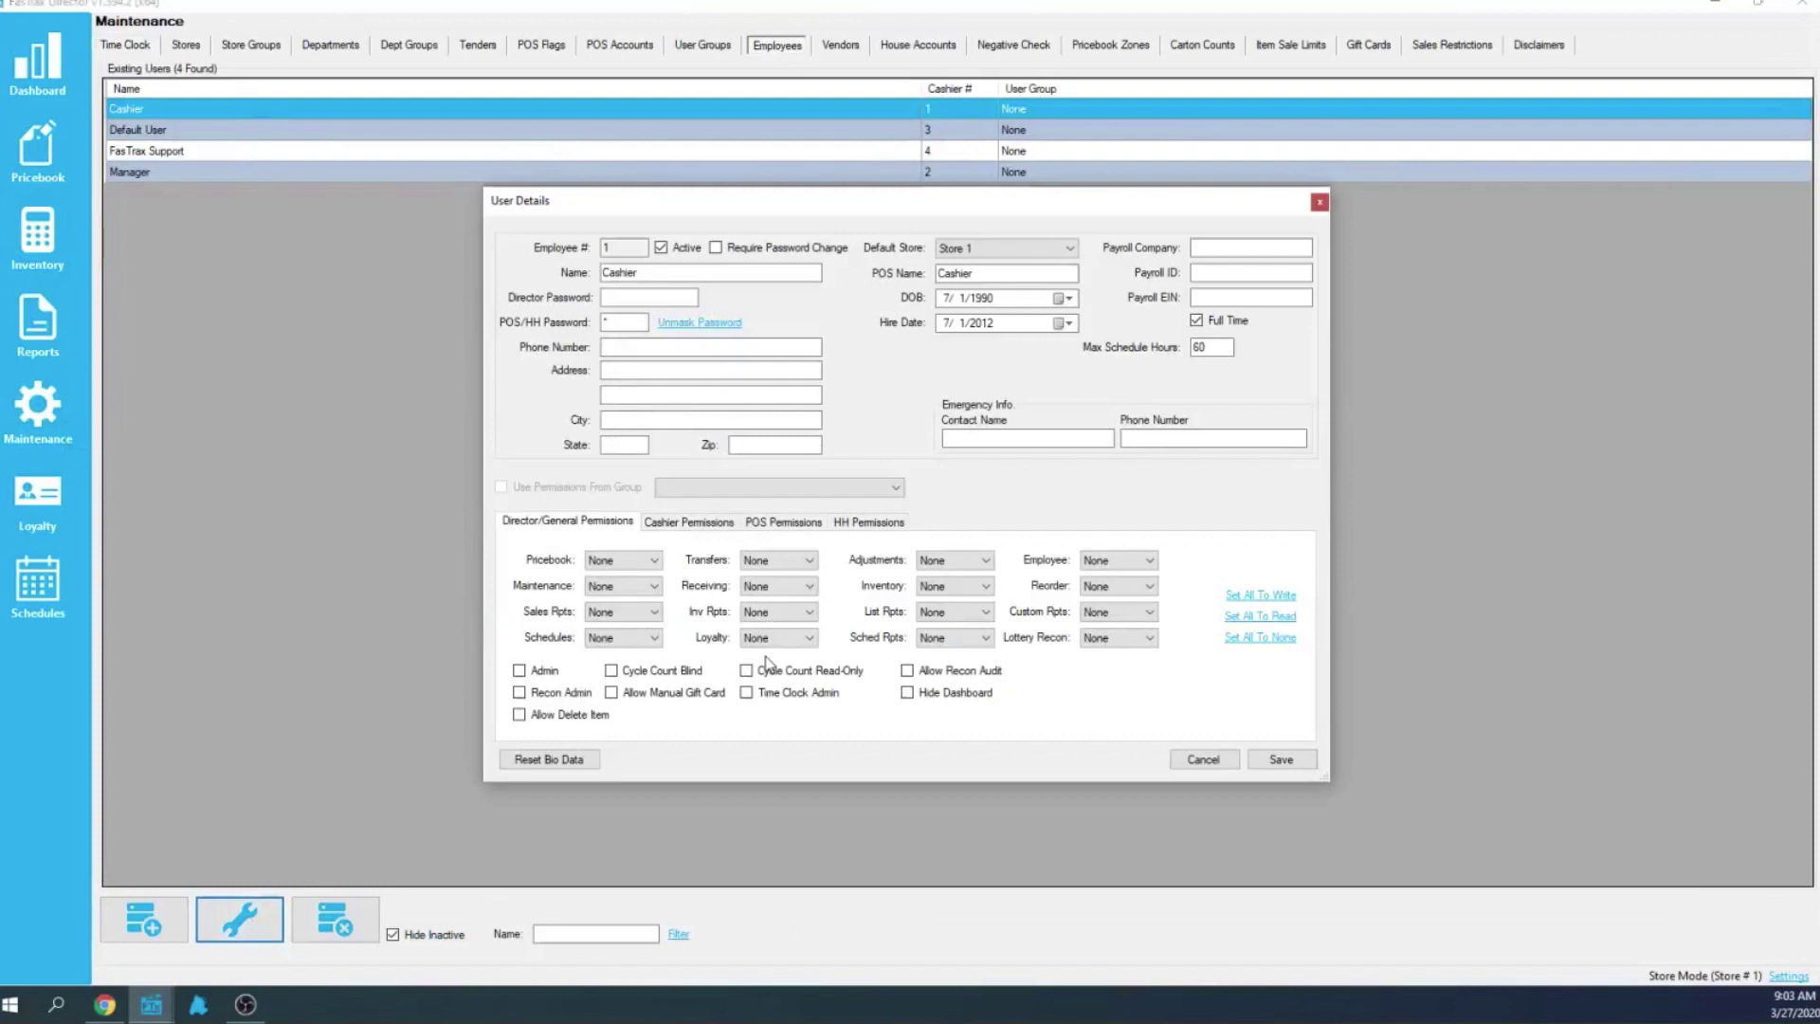
{"action": "left_click", "coordinate": [1203, 759]}
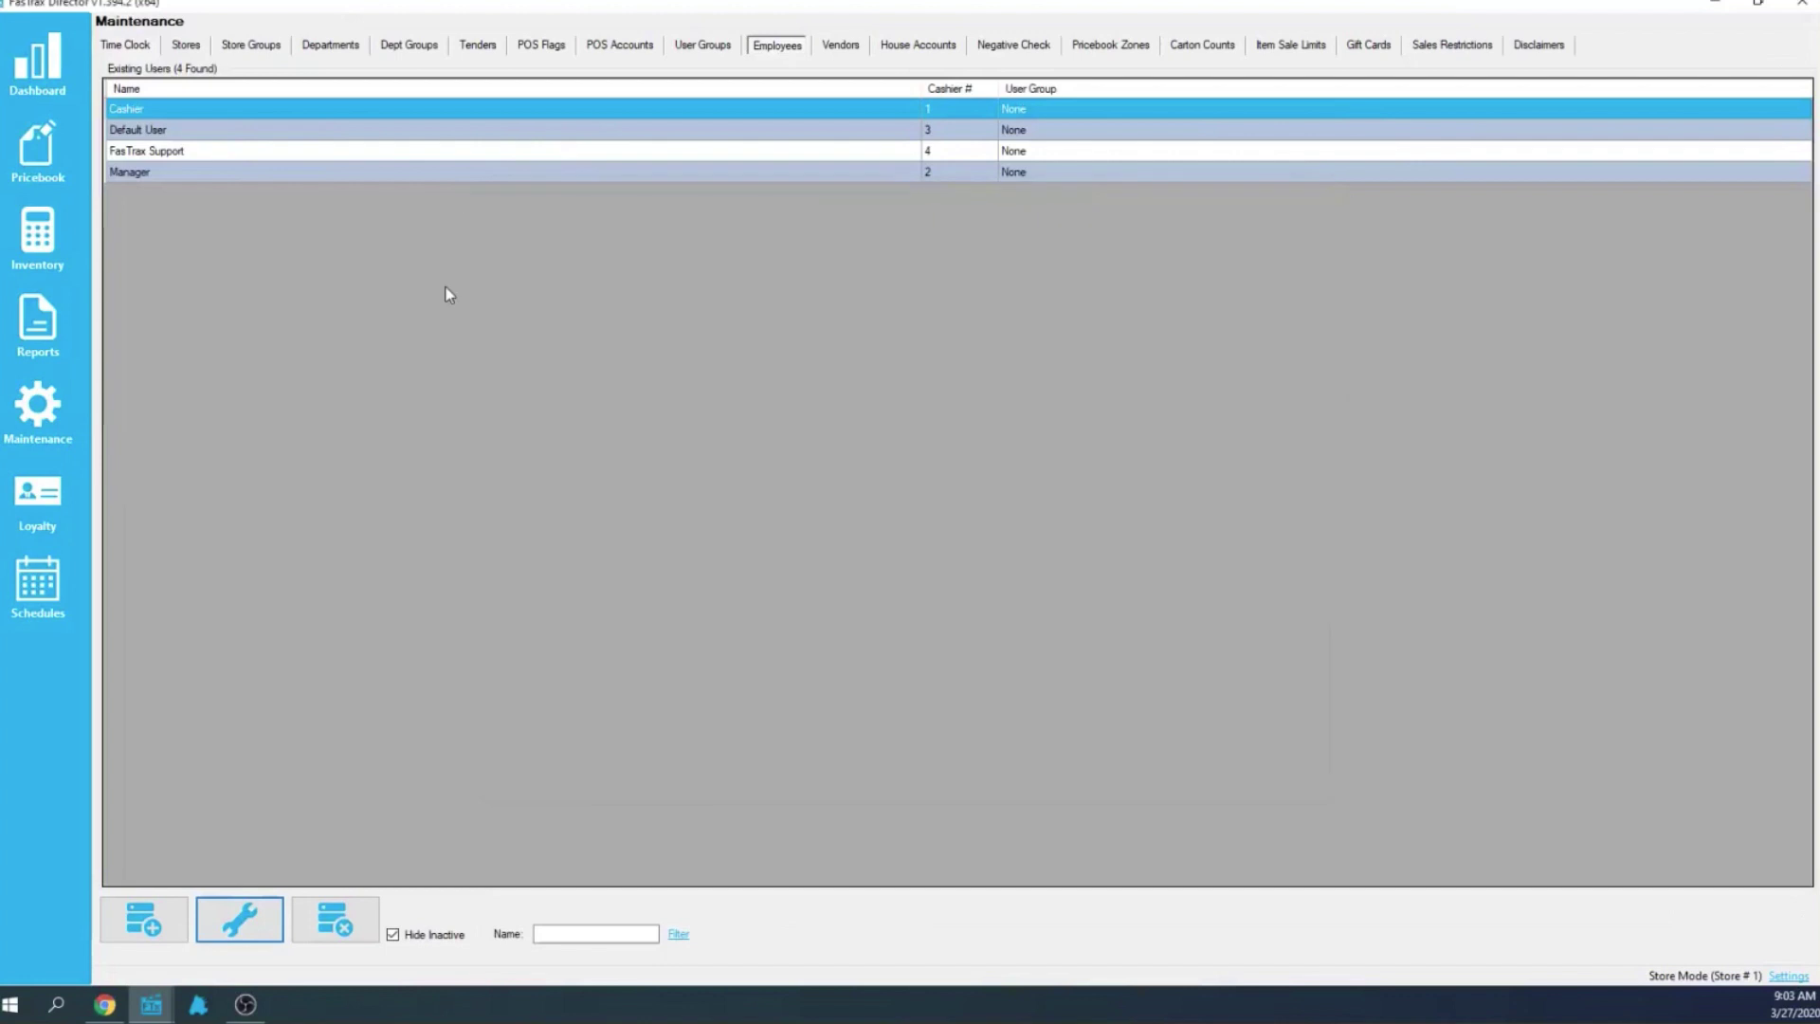
- View the existing user groups and the cashier permissions of the Cashier employee
{"action": "left_click", "coordinate": [698, 48]}
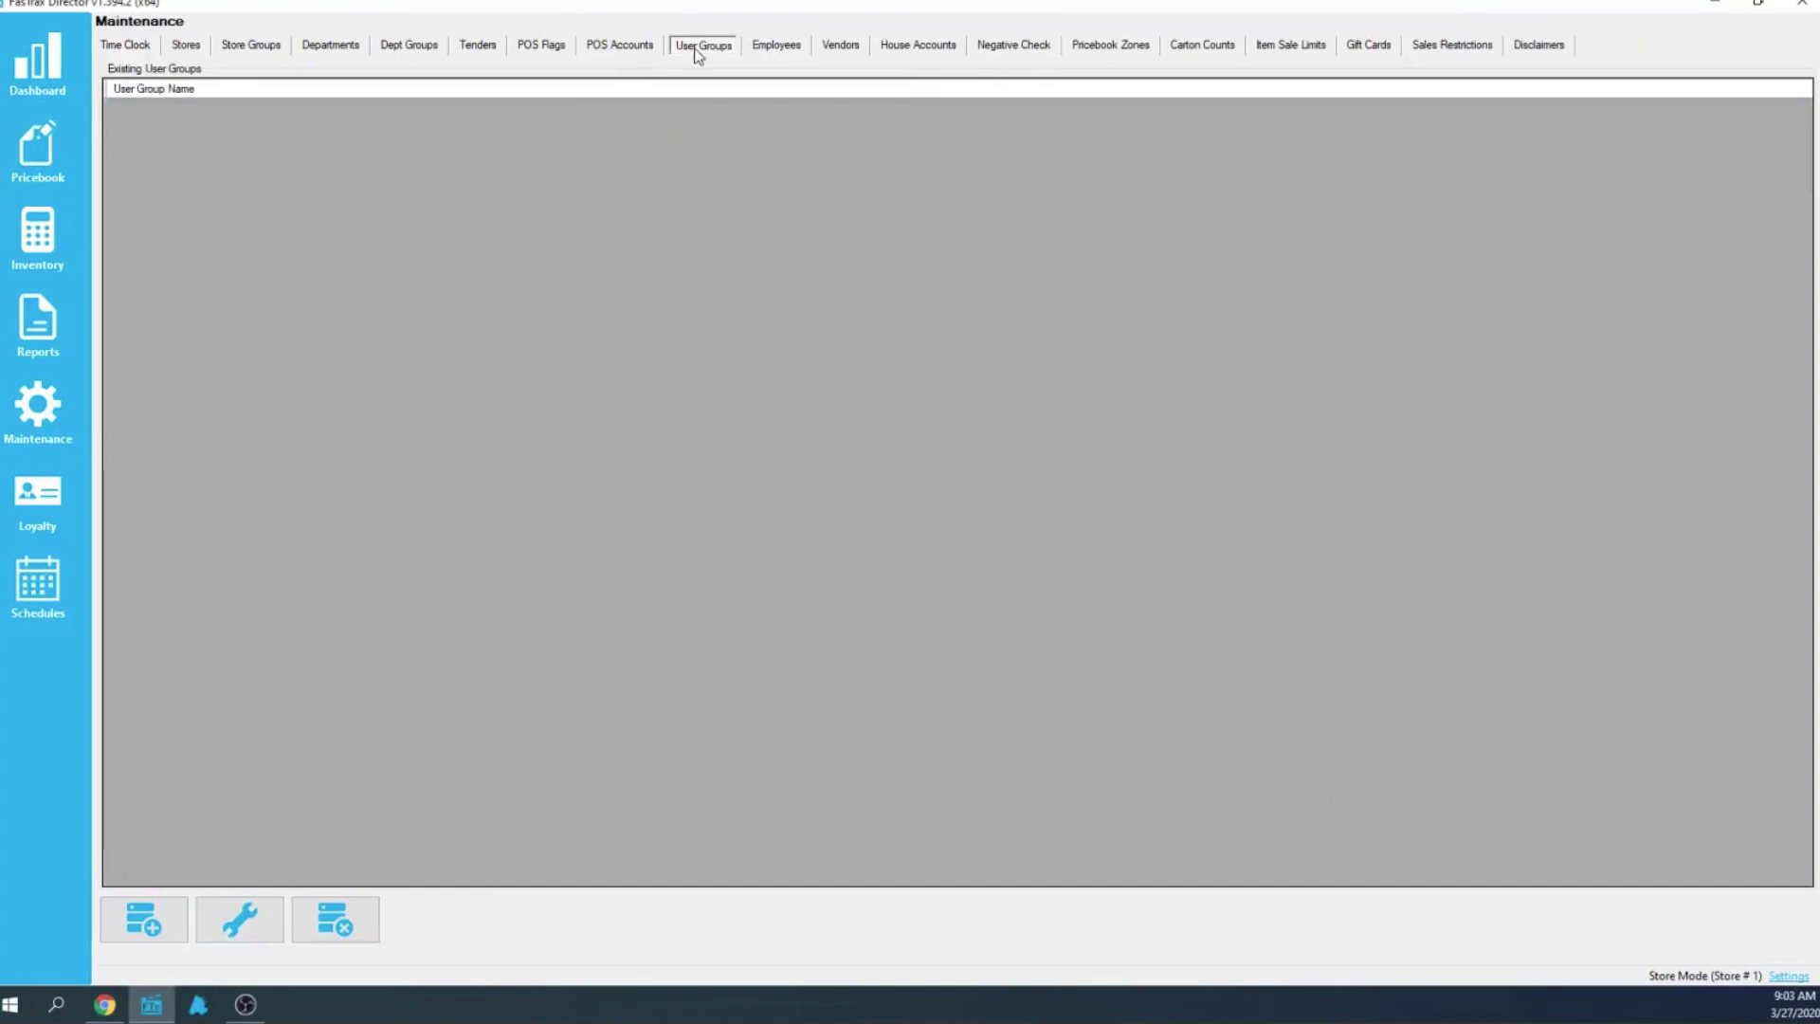
{"action": "left_click", "coordinate": [789, 47]}
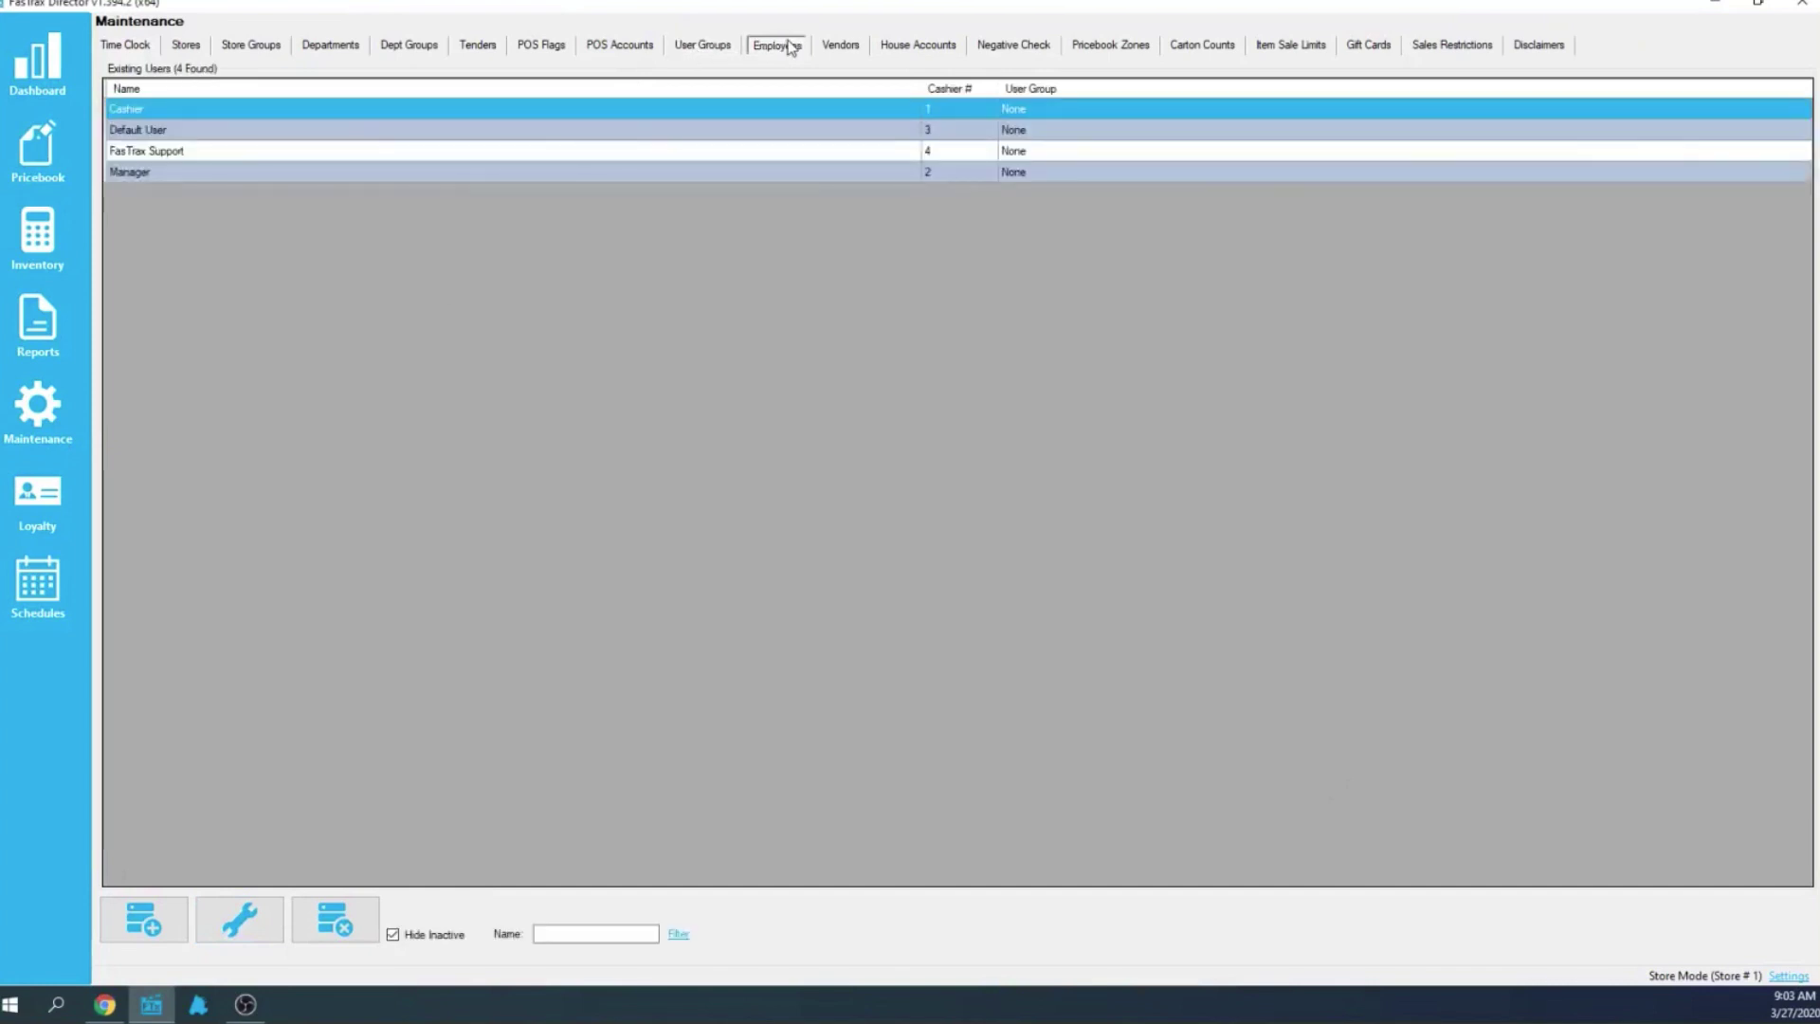
{"action": "double_click", "coordinate": [174, 111]}
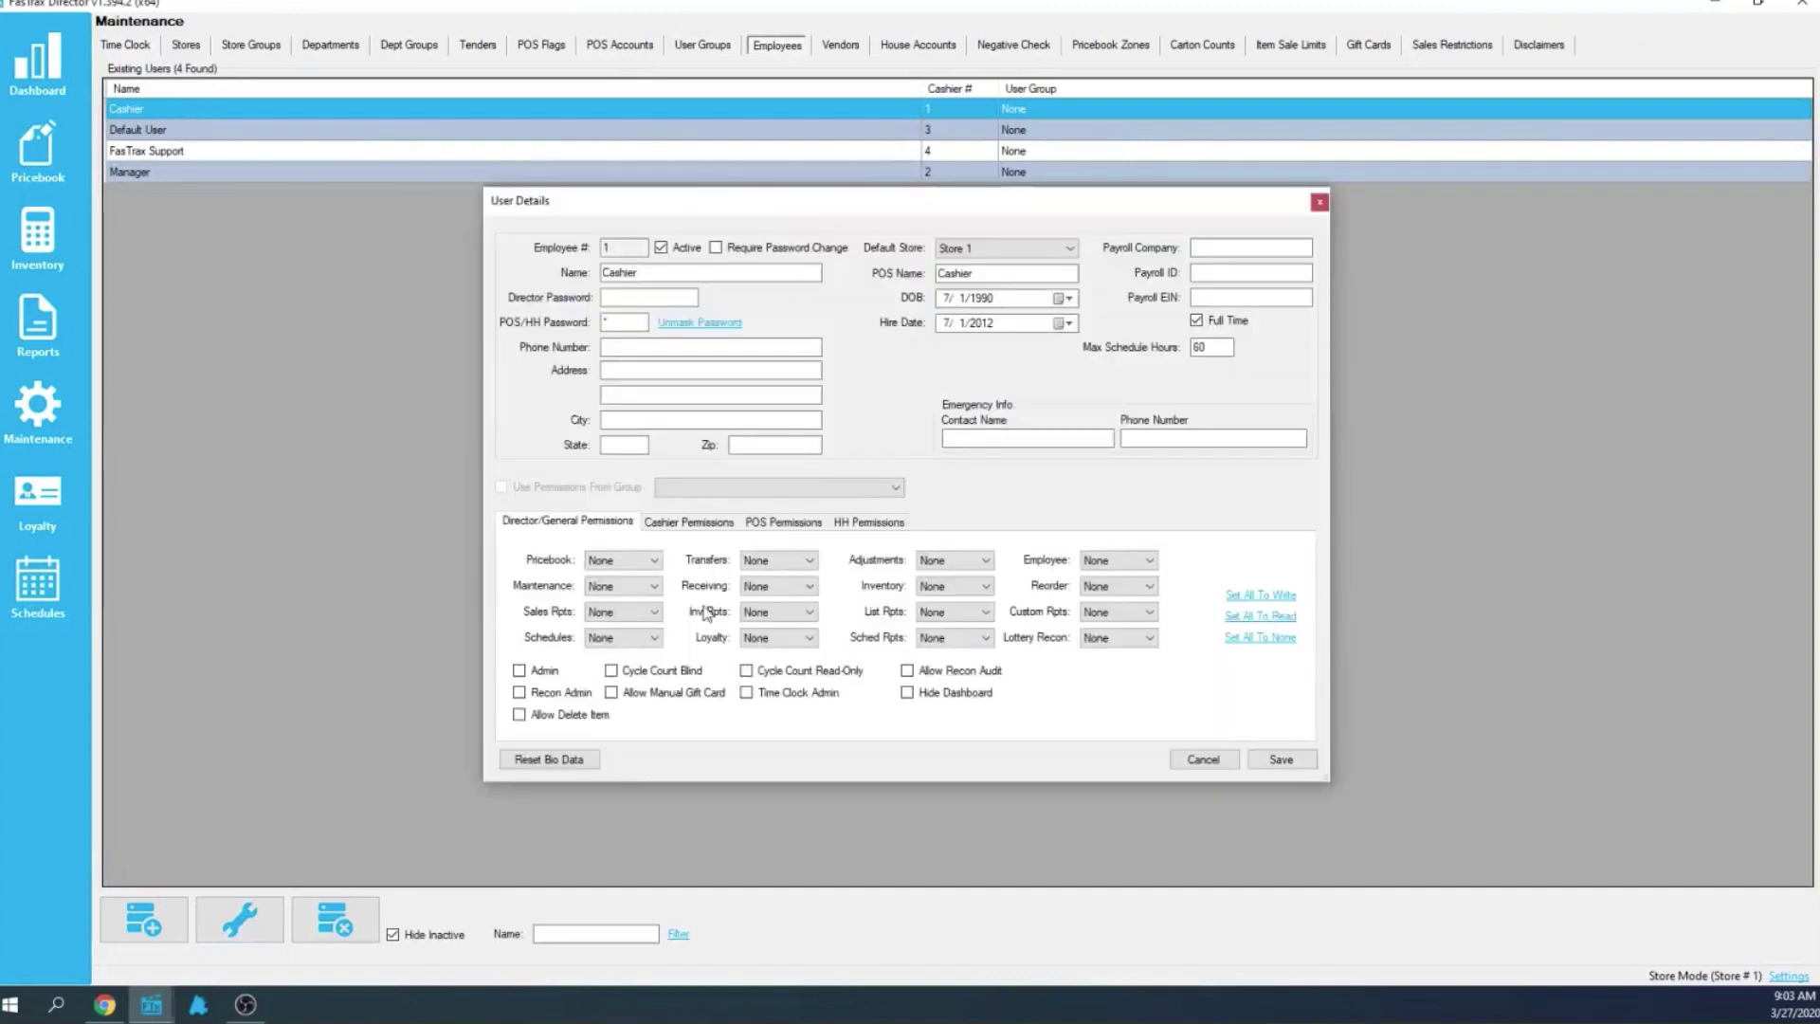
{"action": "left_click", "coordinate": [689, 525]}
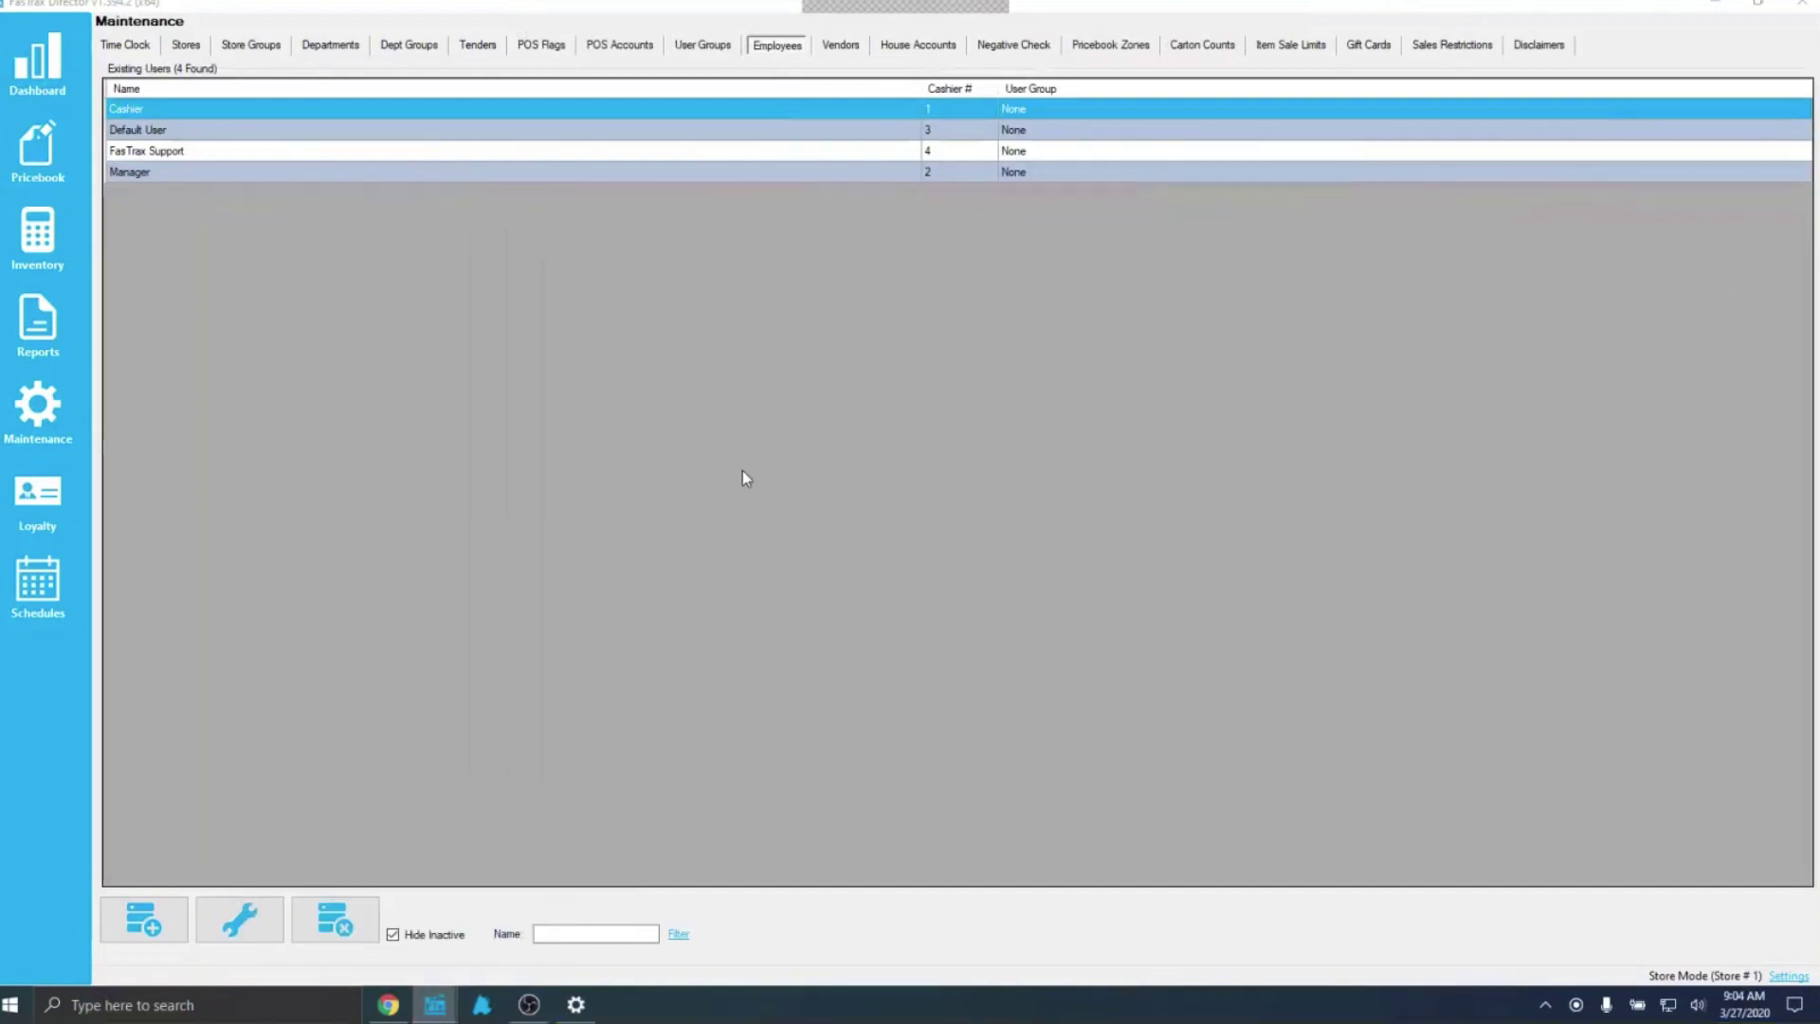
- Switch to the FasTrax point of sale application and dismiss the temporary license notice
{"action": "key", "text": "alt+Tab"}
{"action": "left_click", "coordinate": [484, 1016]}
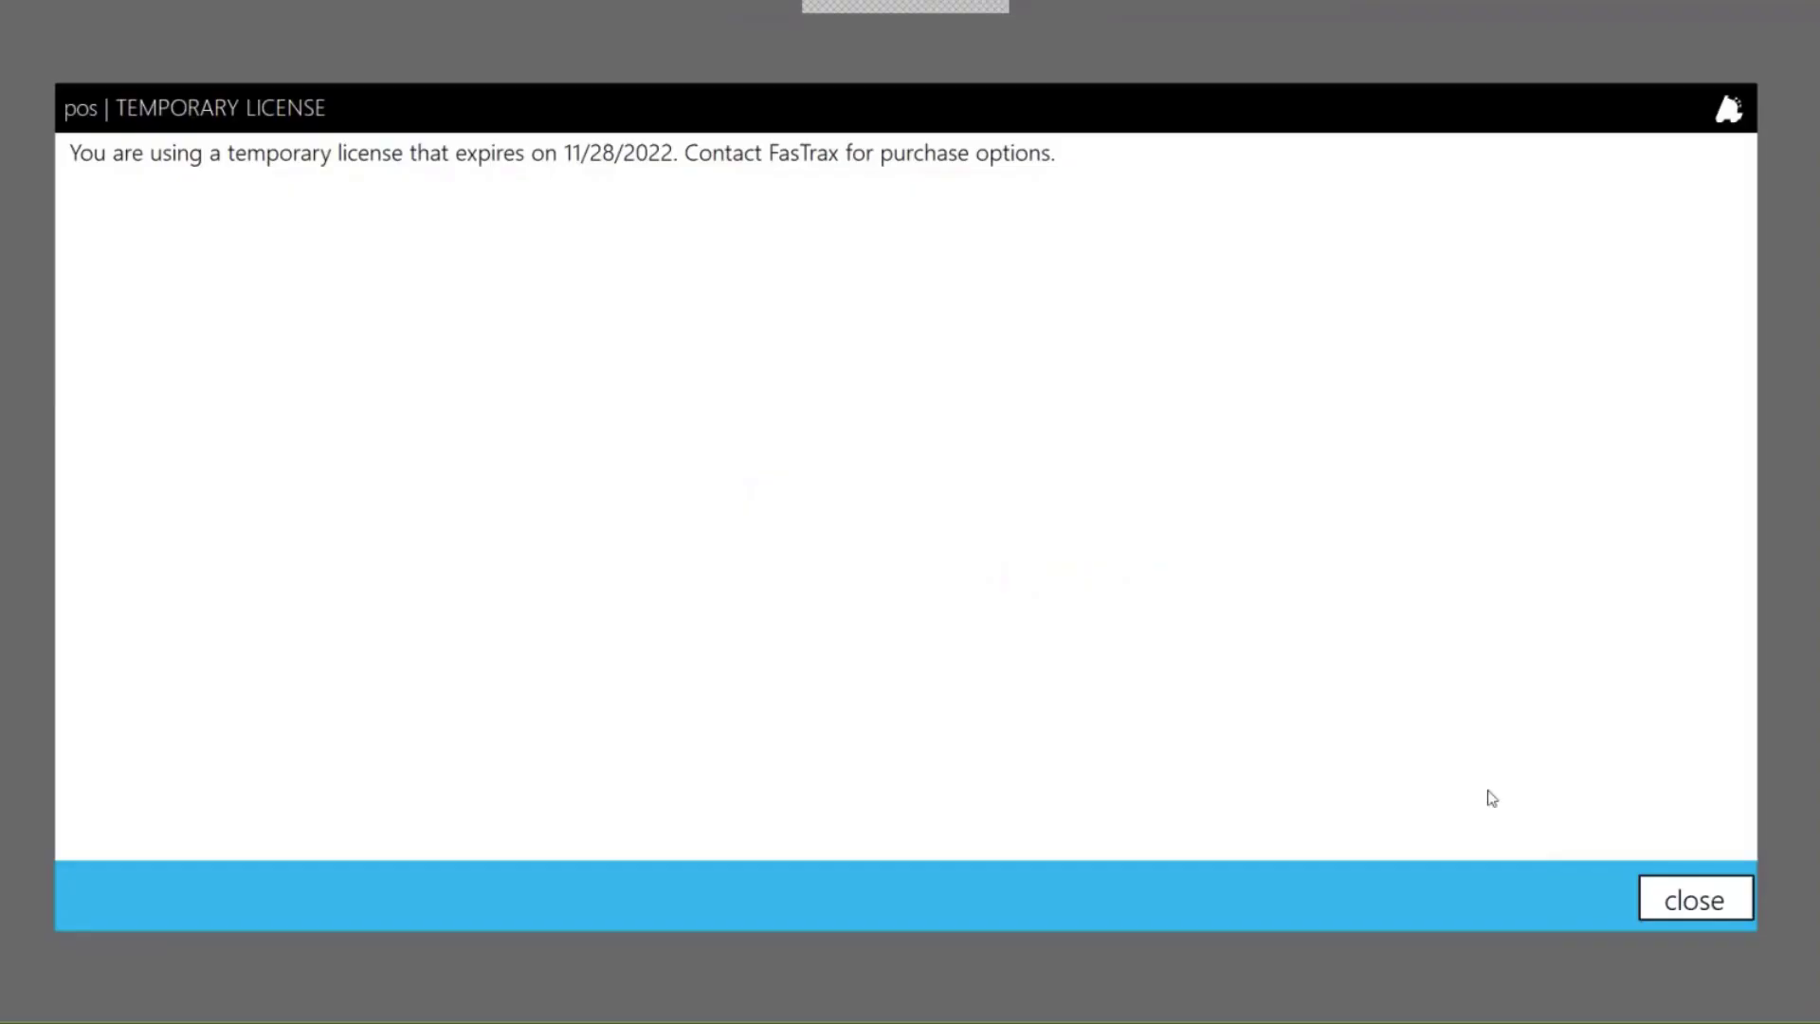
{"action": "left_click", "coordinate": [1694, 896]}
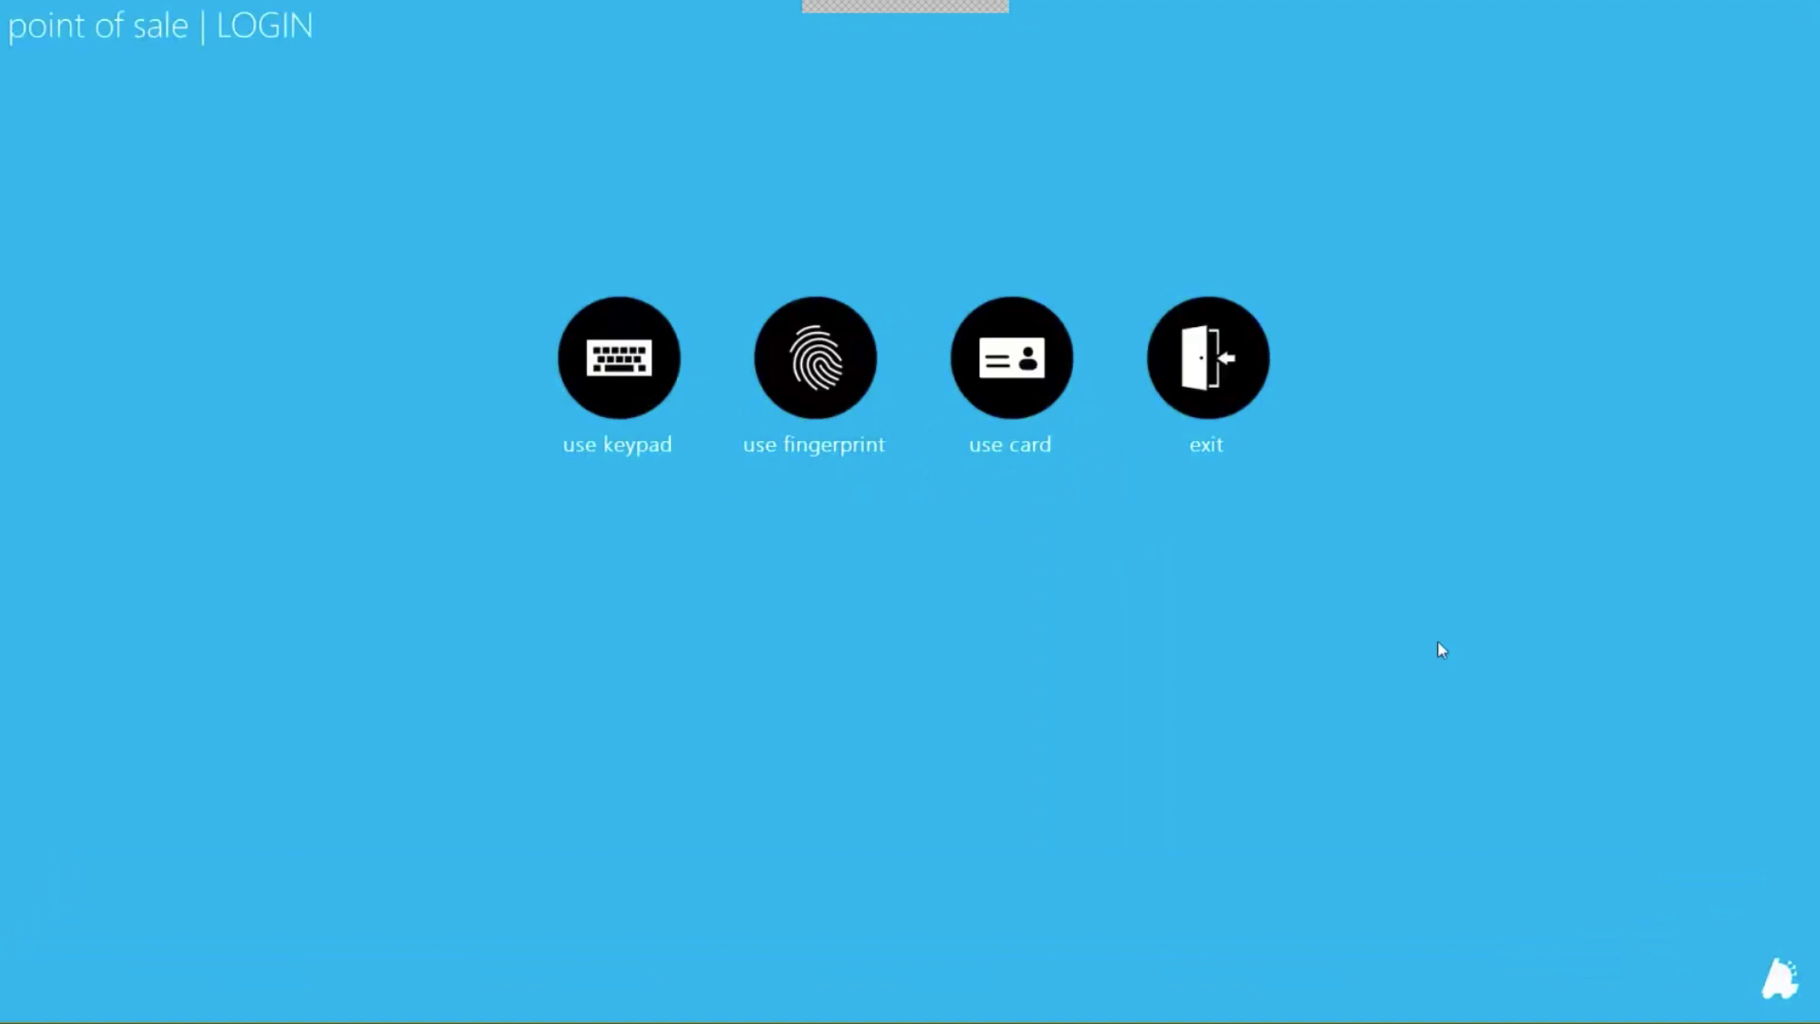
- Log in by keypad with the cashier's employee ID and password, and open the POS sales screen
{"action": "left_click", "coordinate": [618, 358]}
{"action": "left_click", "coordinate": [891, 343]}
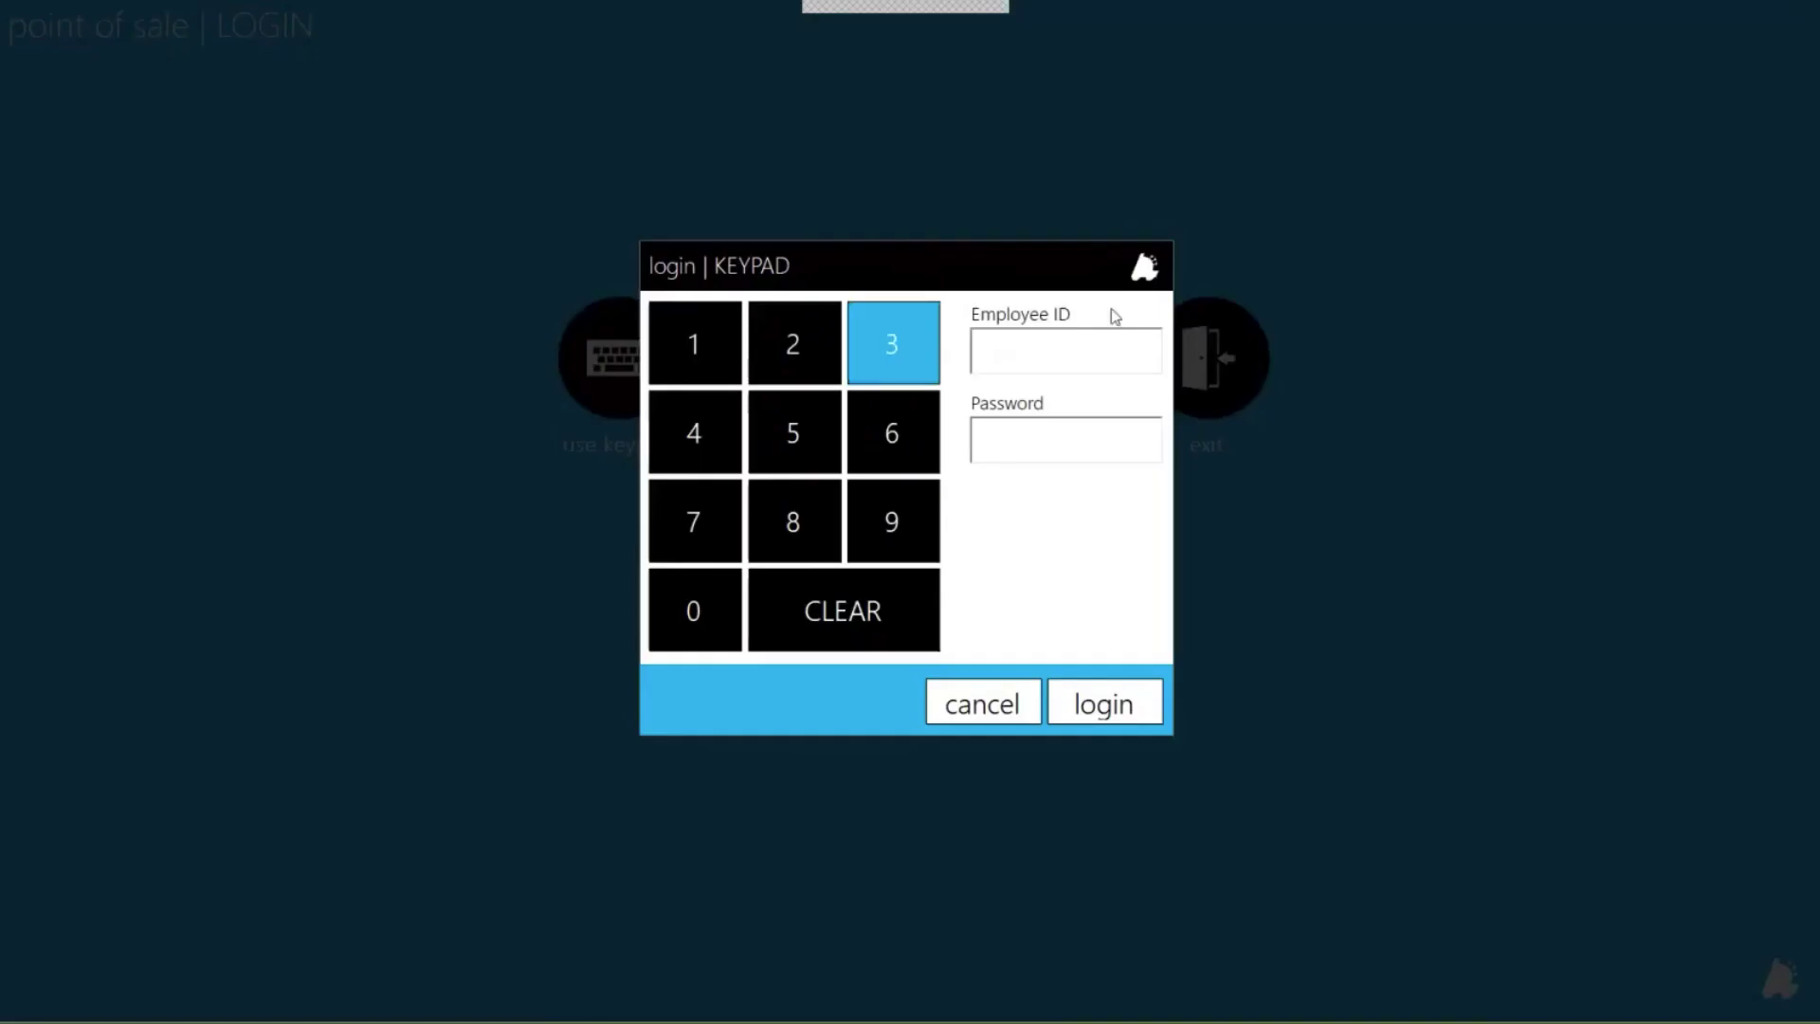
{"action": "left_click", "coordinate": [1056, 440]}
{"action": "type", "text": "3"}
{"action": "left_click", "coordinate": [1130, 697]}
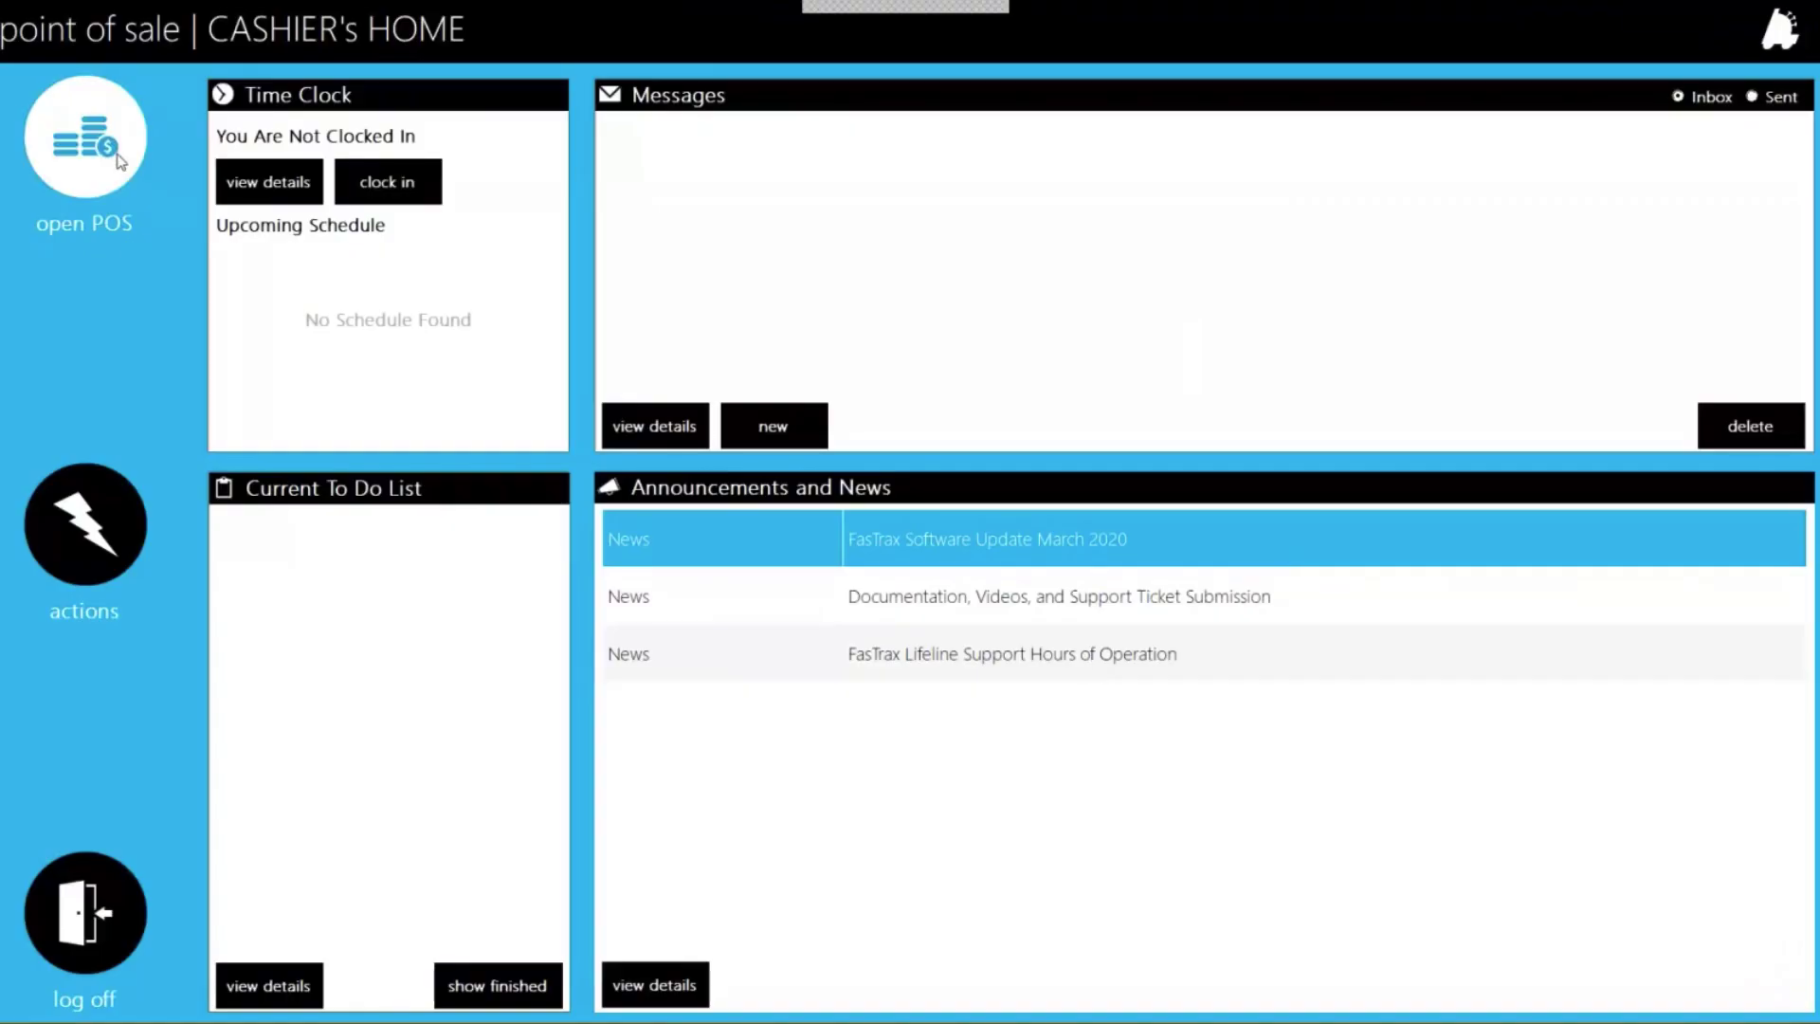
{"action": "left_click", "coordinate": [117, 157]}
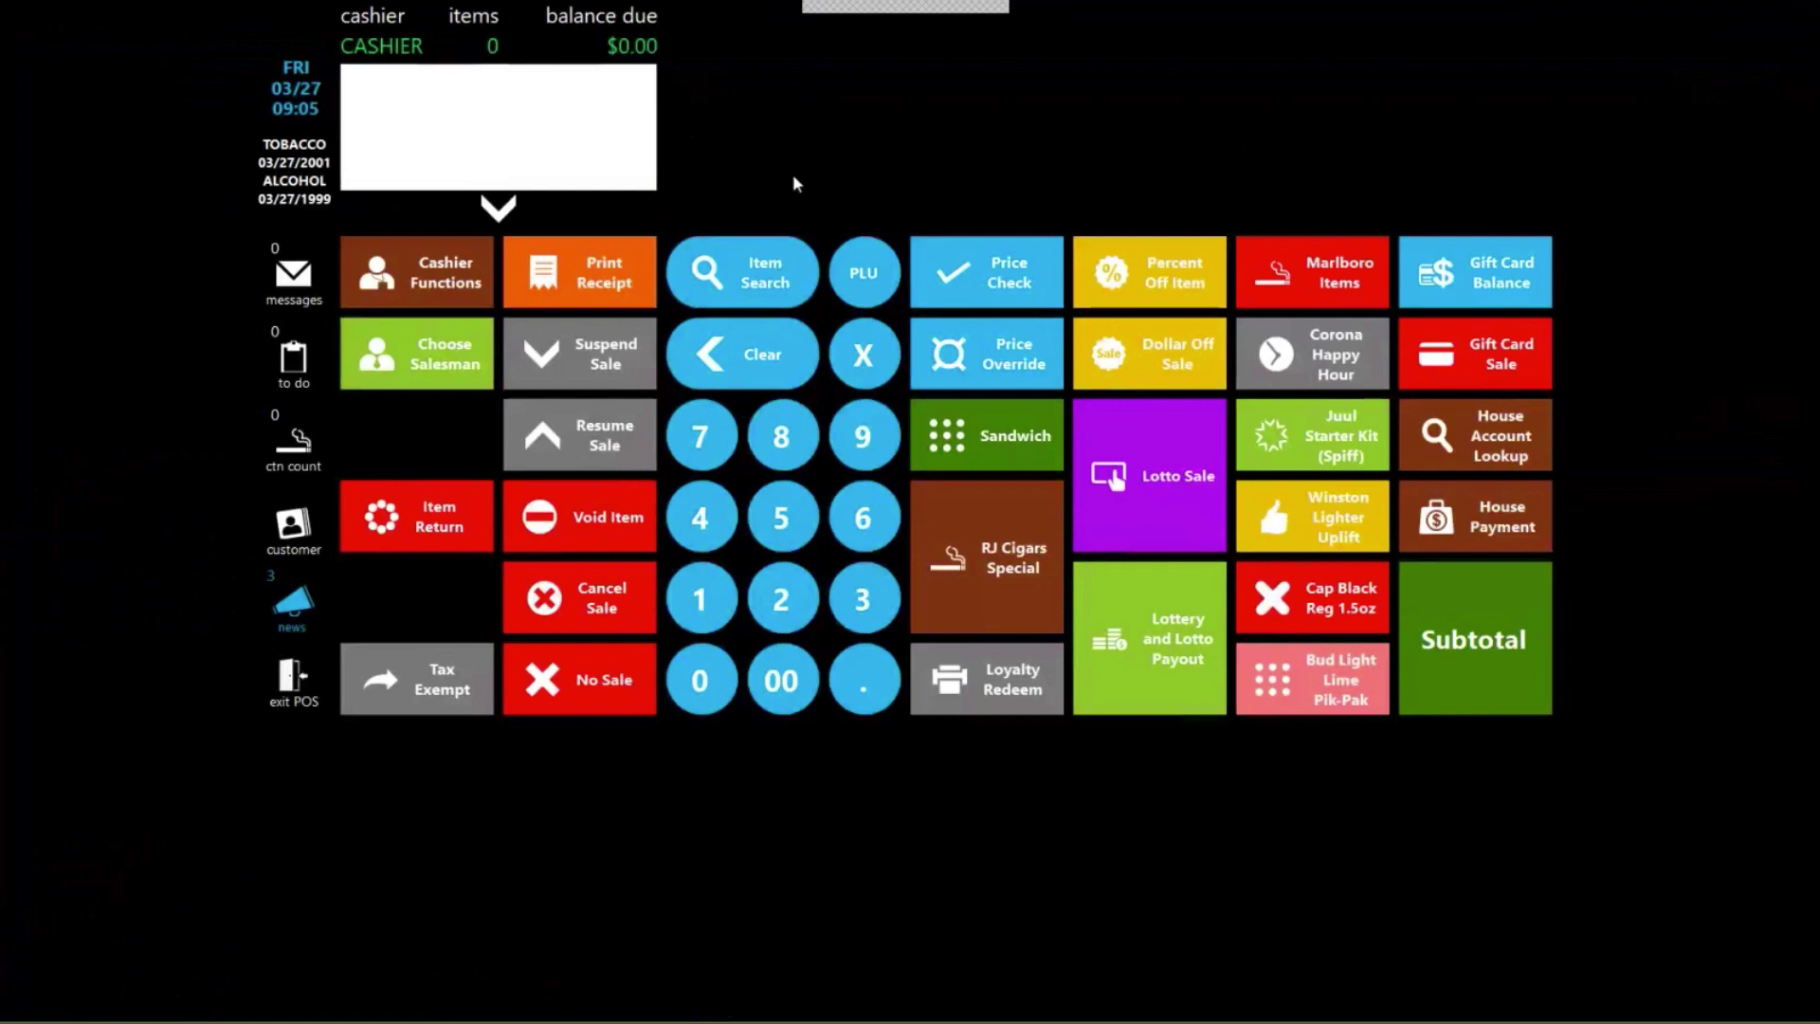
- Add a WINSTON FF KS BX PK to a sale and cancel the sale
{"action": "type", "text": "1231.23"}
{"action": "key", "text": "Return"}
{"action": "left_click", "coordinate": [1152, 749]}
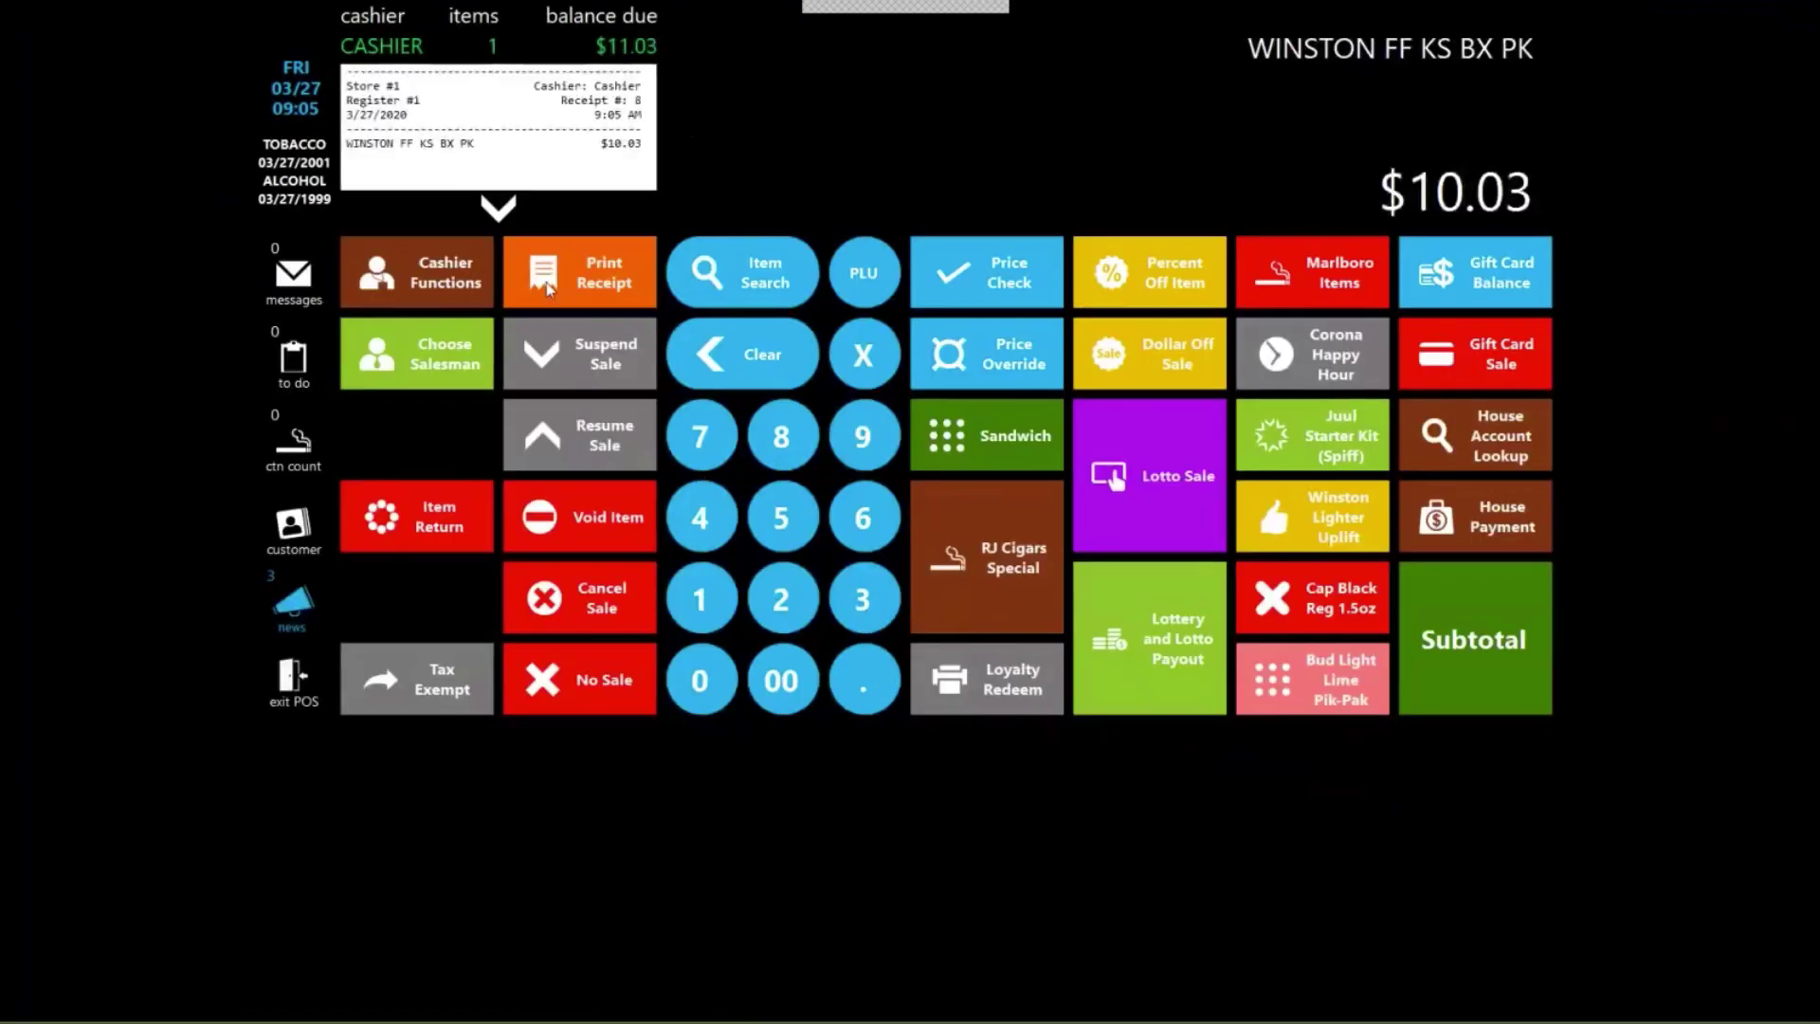
{"action": "left_click", "coordinate": [579, 611]}
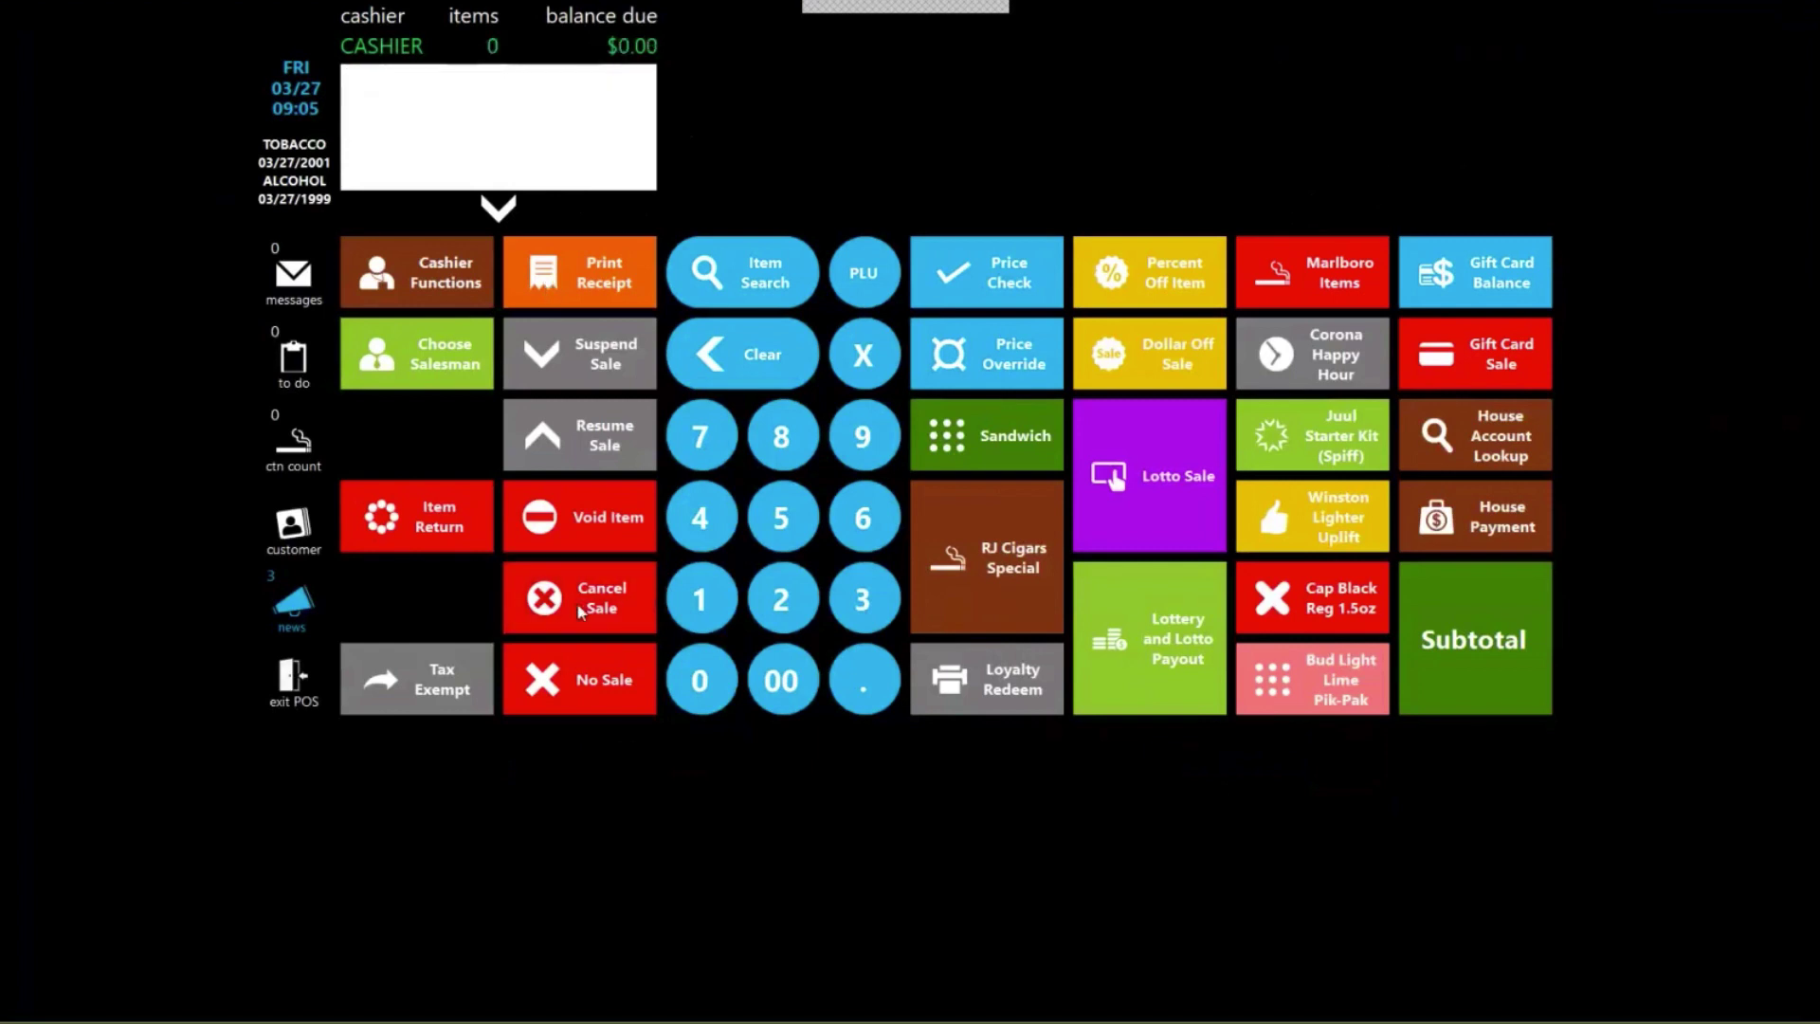
- Search the items by description for "marlboro"
{"action": "left_click", "coordinate": [802, 268]}
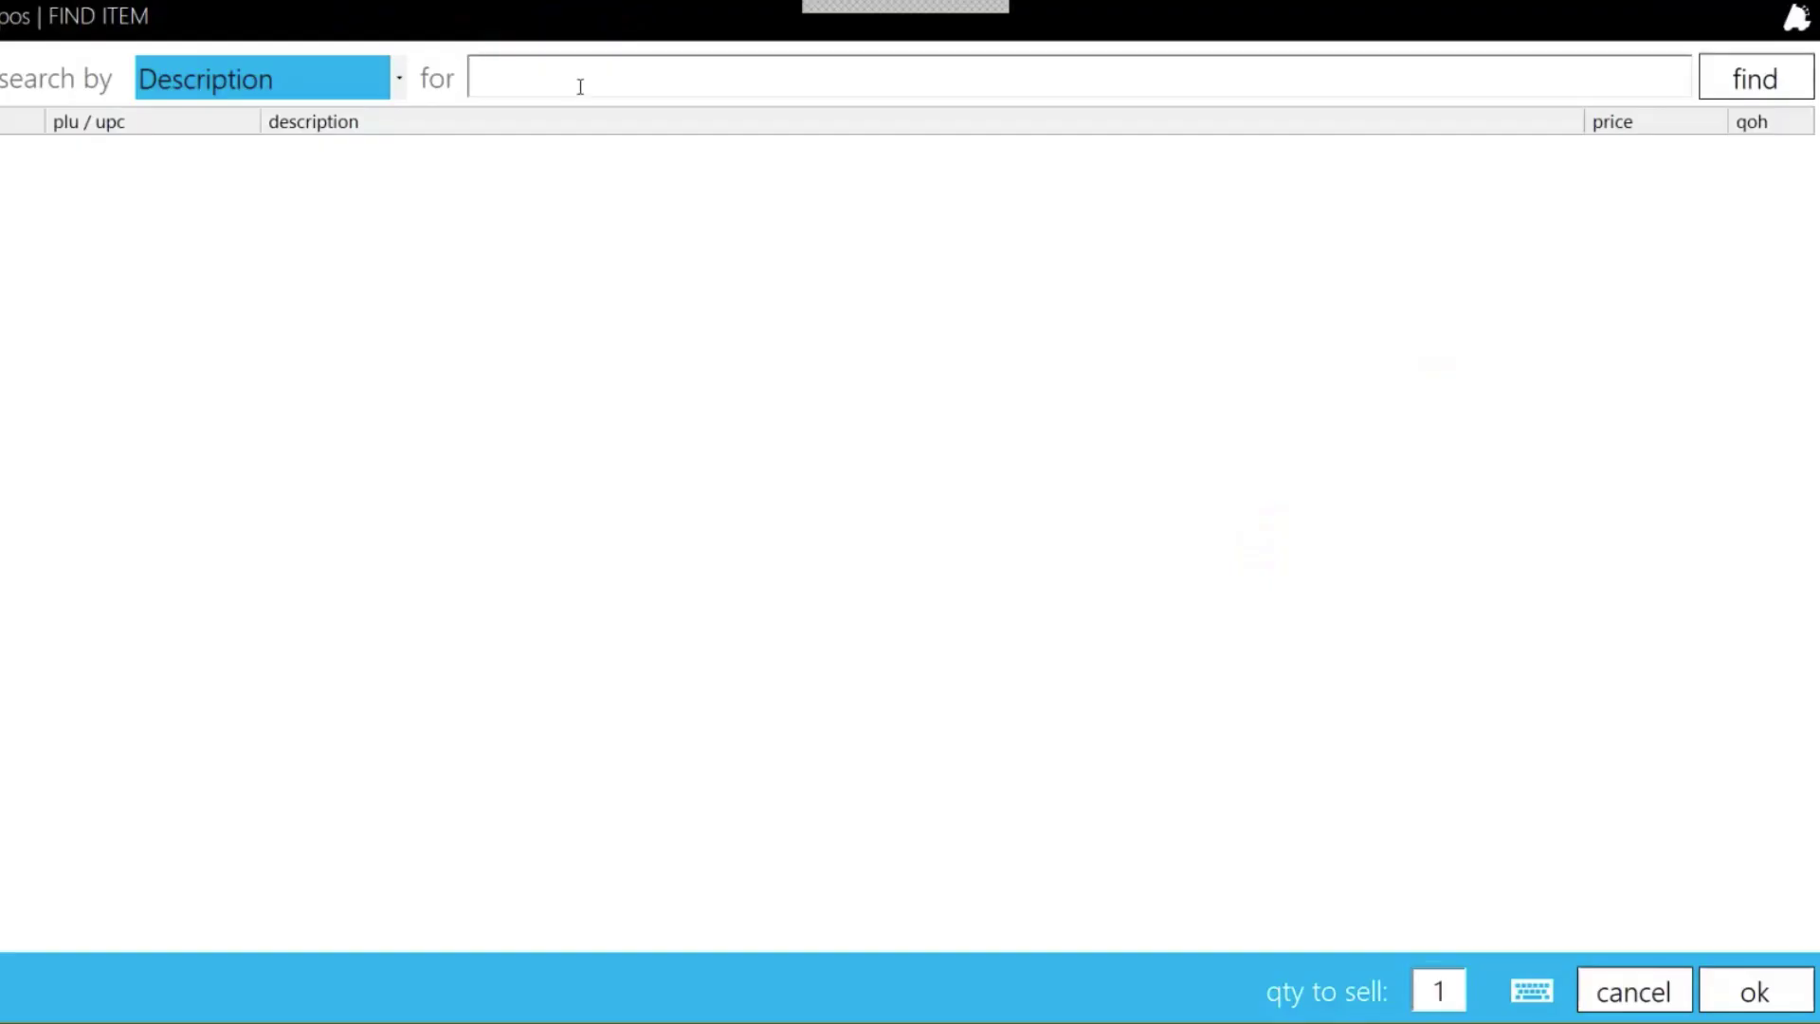
{"action": "type", "text": "marlboro"}
{"action": "key", "text": "Return"}
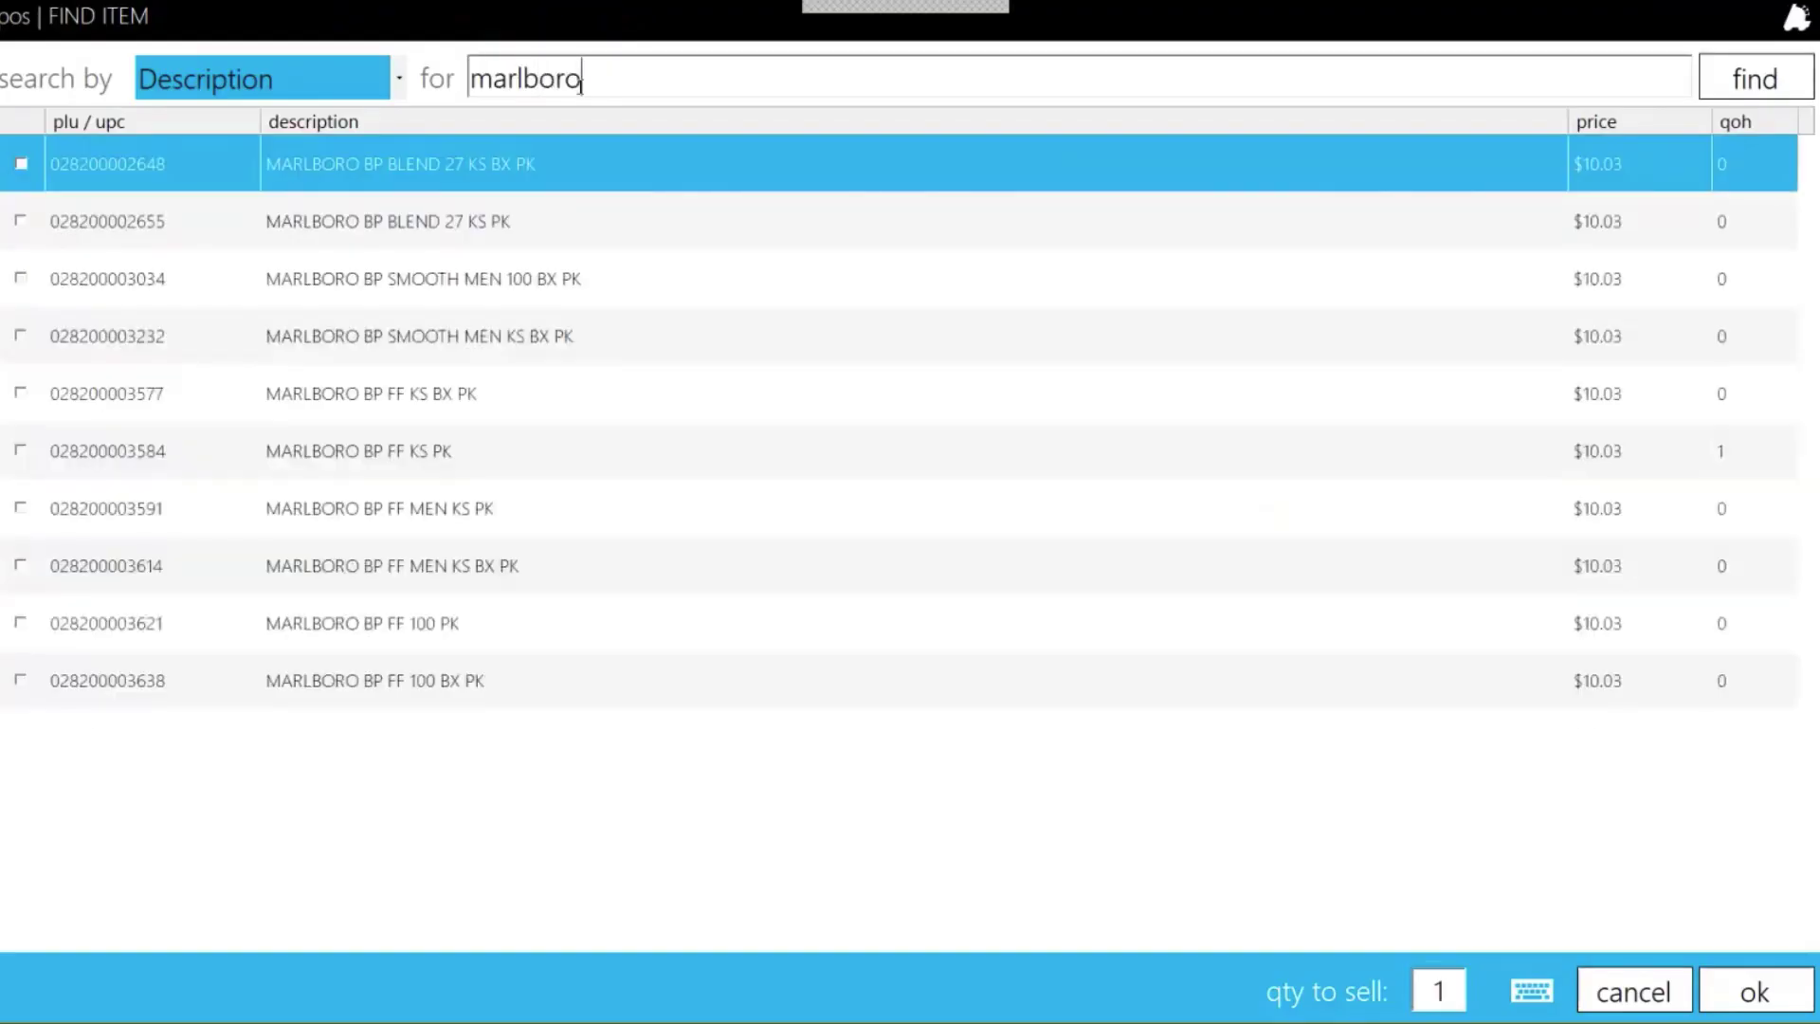
- Add the first five listed items, MARLBORO BP BLEND 27 KS BX PK through MARLBORO BP FF KS BX PK, to the sale and cancel the sale
{"action": "left_click", "coordinate": [19, 221]}
{"action": "left_click", "coordinate": [19, 278]}
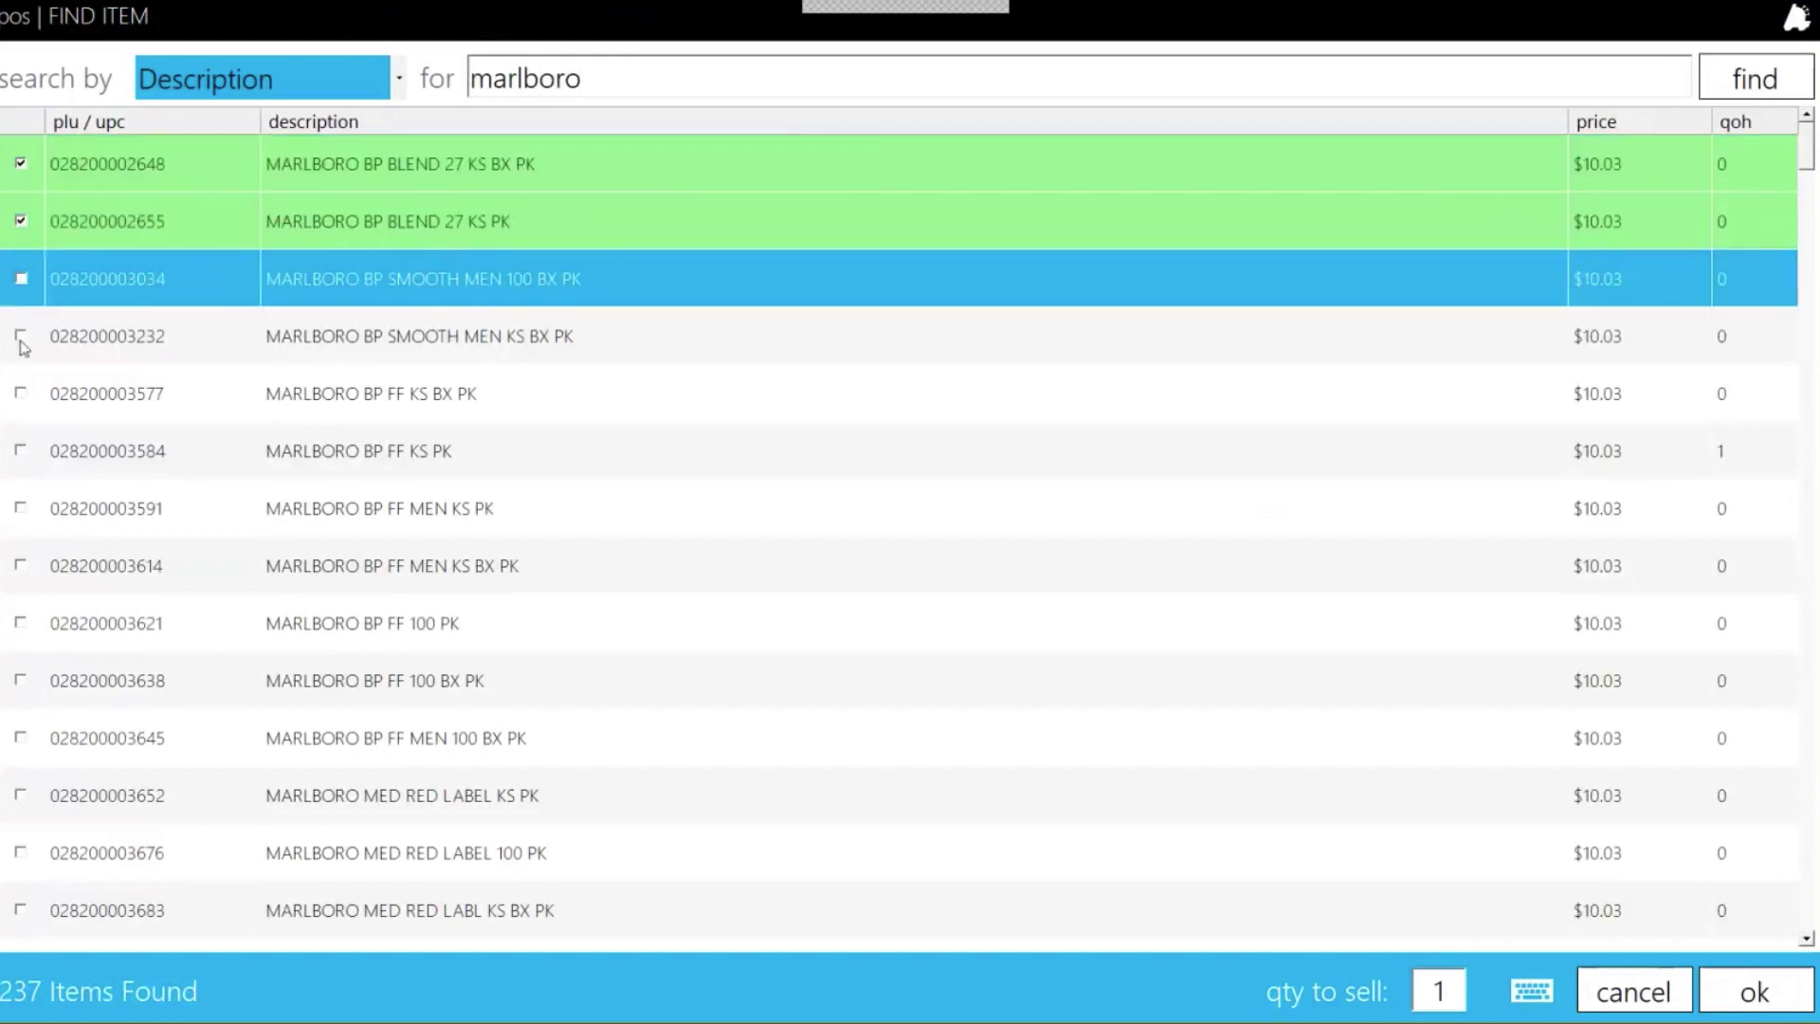
{"action": "left_click", "coordinate": [19, 335]}
{"action": "left_click", "coordinate": [19, 393]}
{"action": "left_click", "coordinate": [19, 450]}
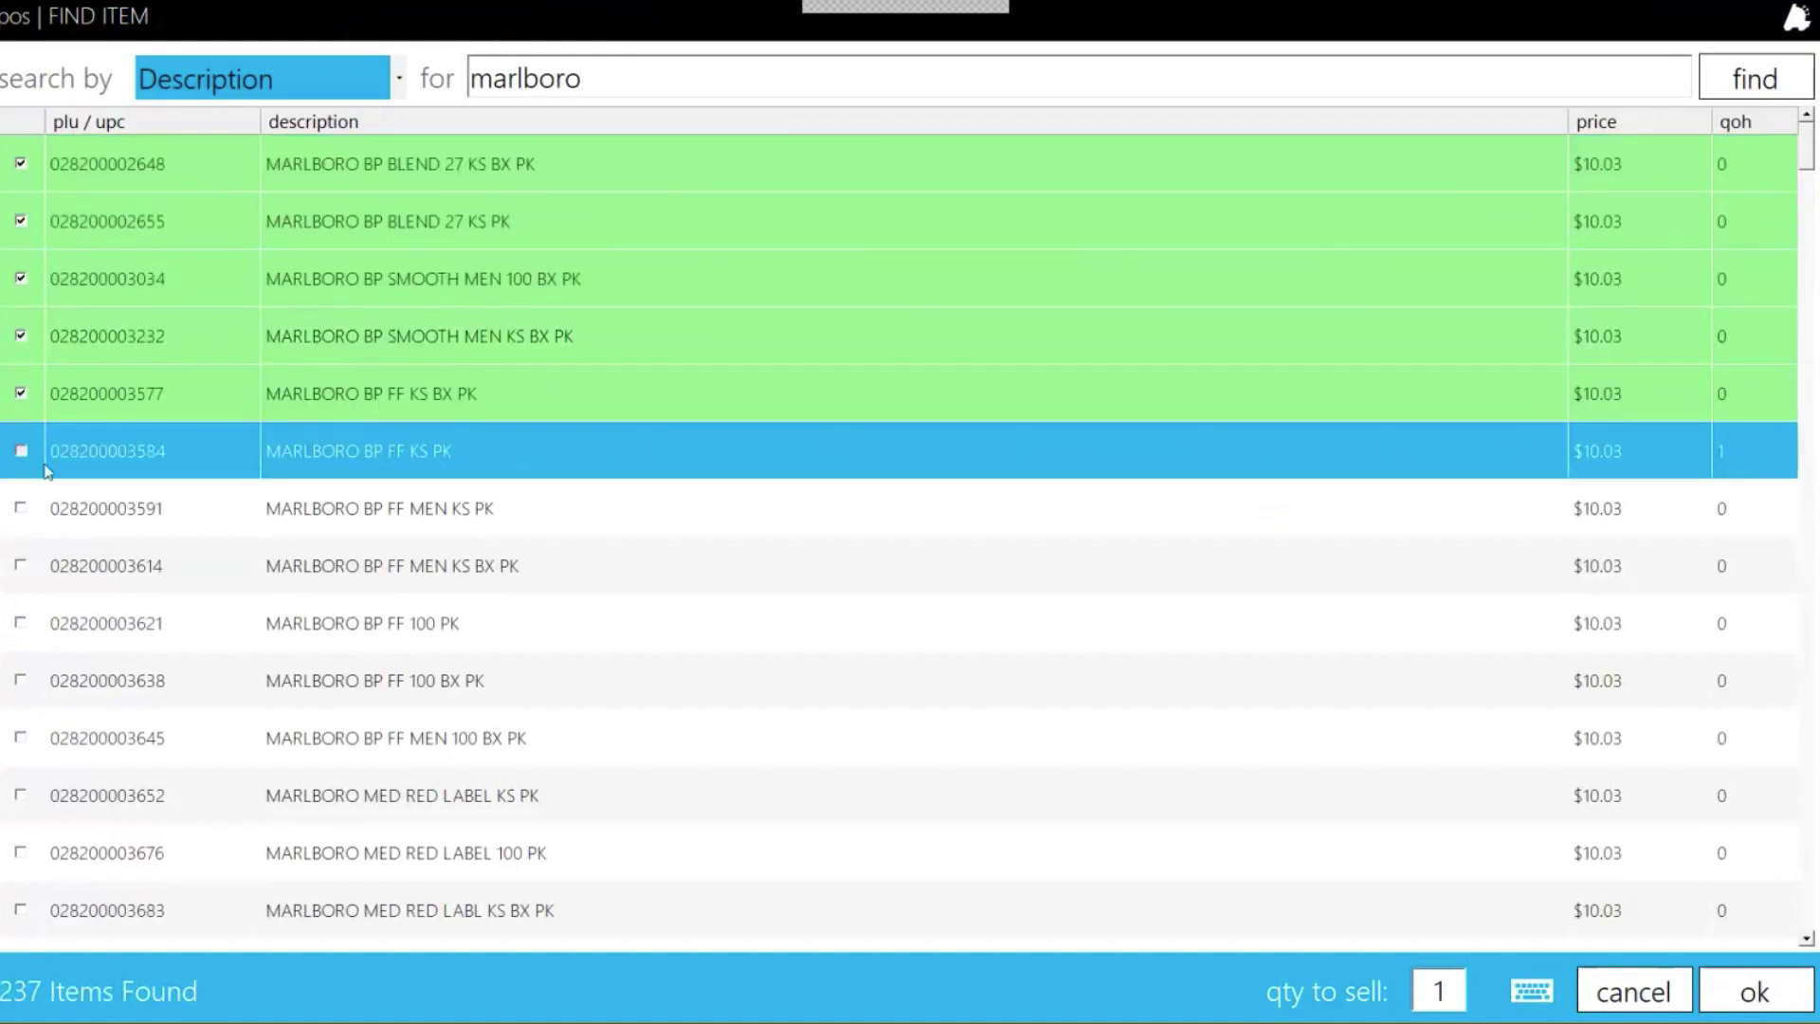
{"action": "left_click", "coordinate": [1755, 992]}
{"action": "left_click", "coordinate": [1242, 763]}
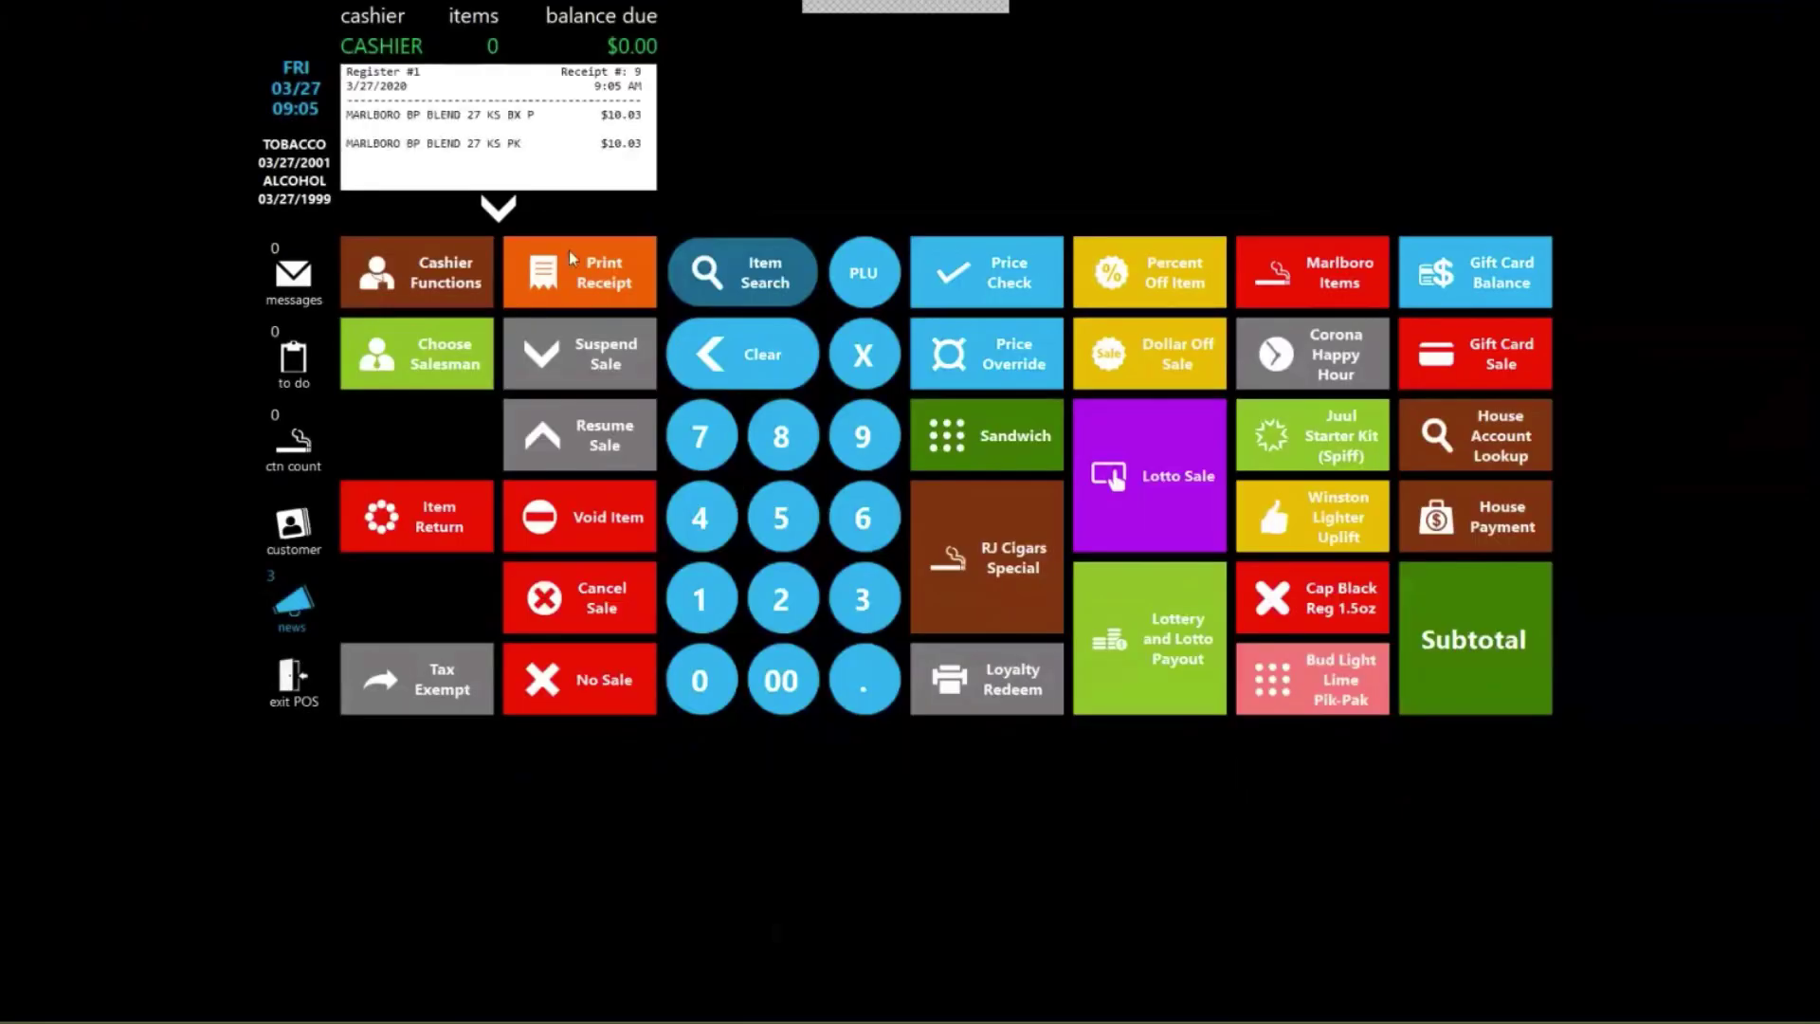
{"action": "left_click", "coordinate": [614, 606]}
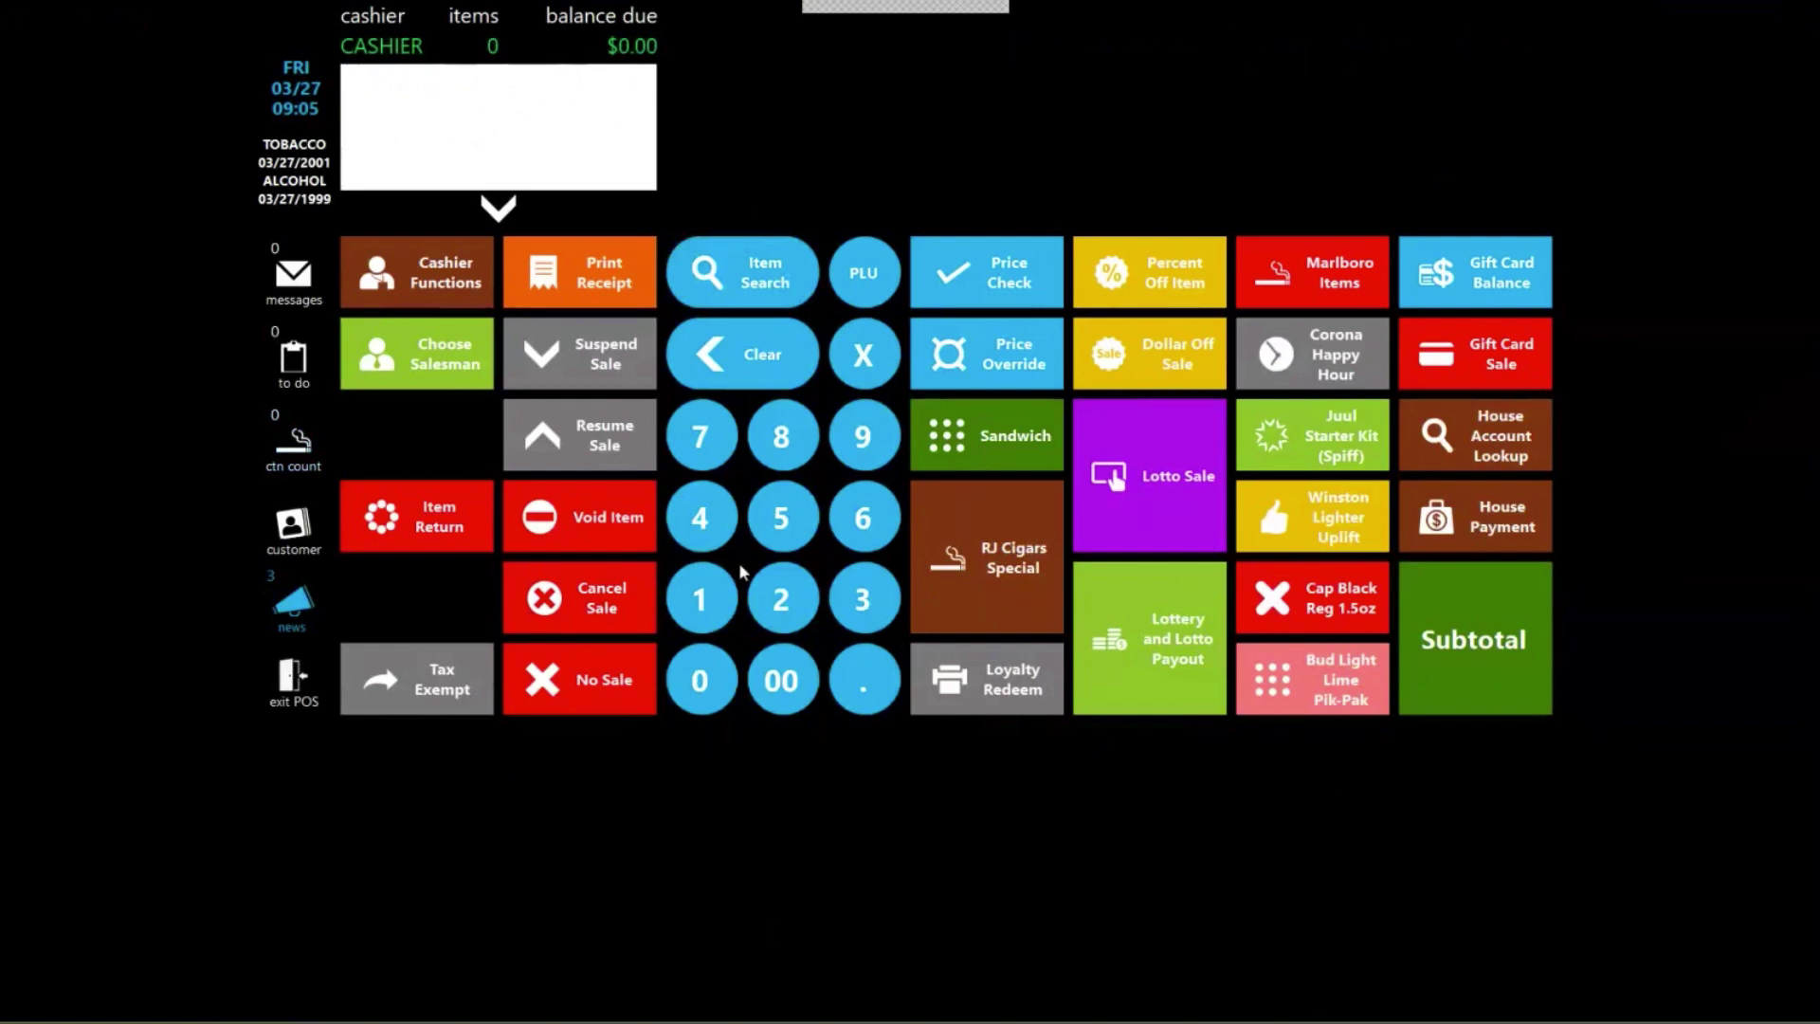
- Find items described as "marlboro" and add MARLBORO BP BLEND 27 KS BX PK, BP BLEND 27 KS PK and BP SMOOTH MEN 100 BX PK to the sale
{"action": "left_click", "coordinate": [778, 254]}
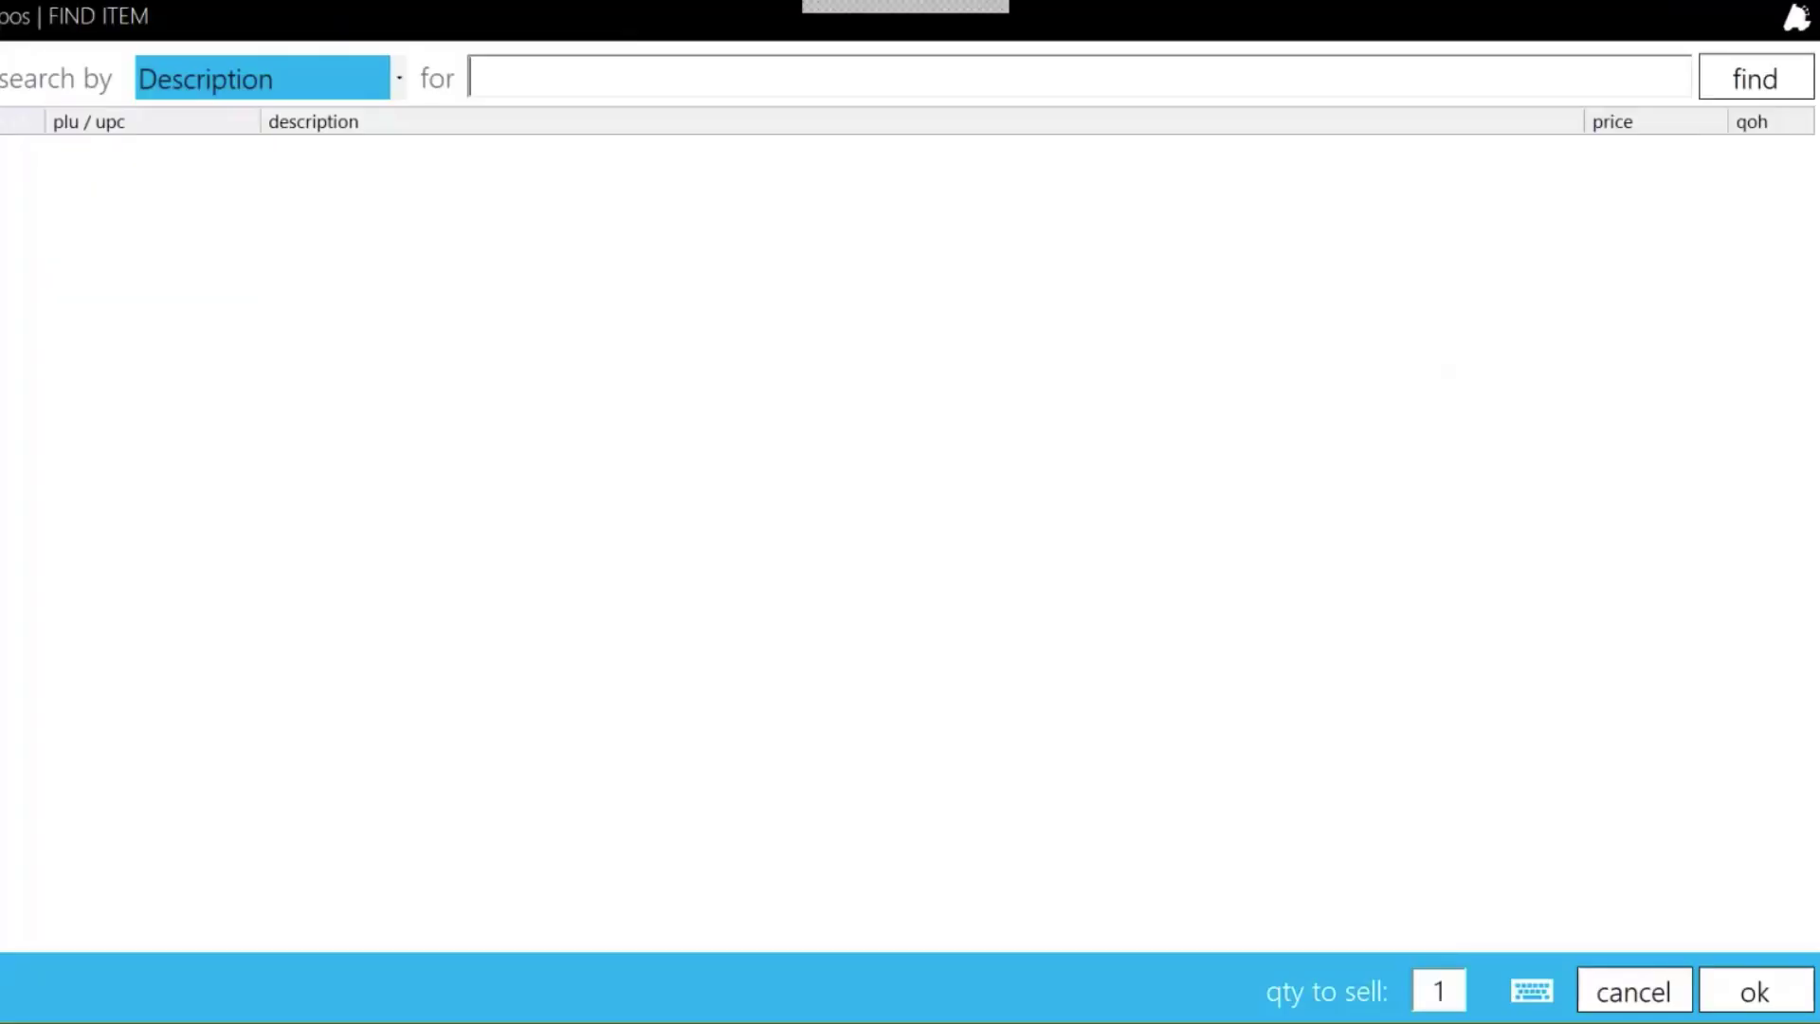
{"action": "type", "text": "marlboro"}
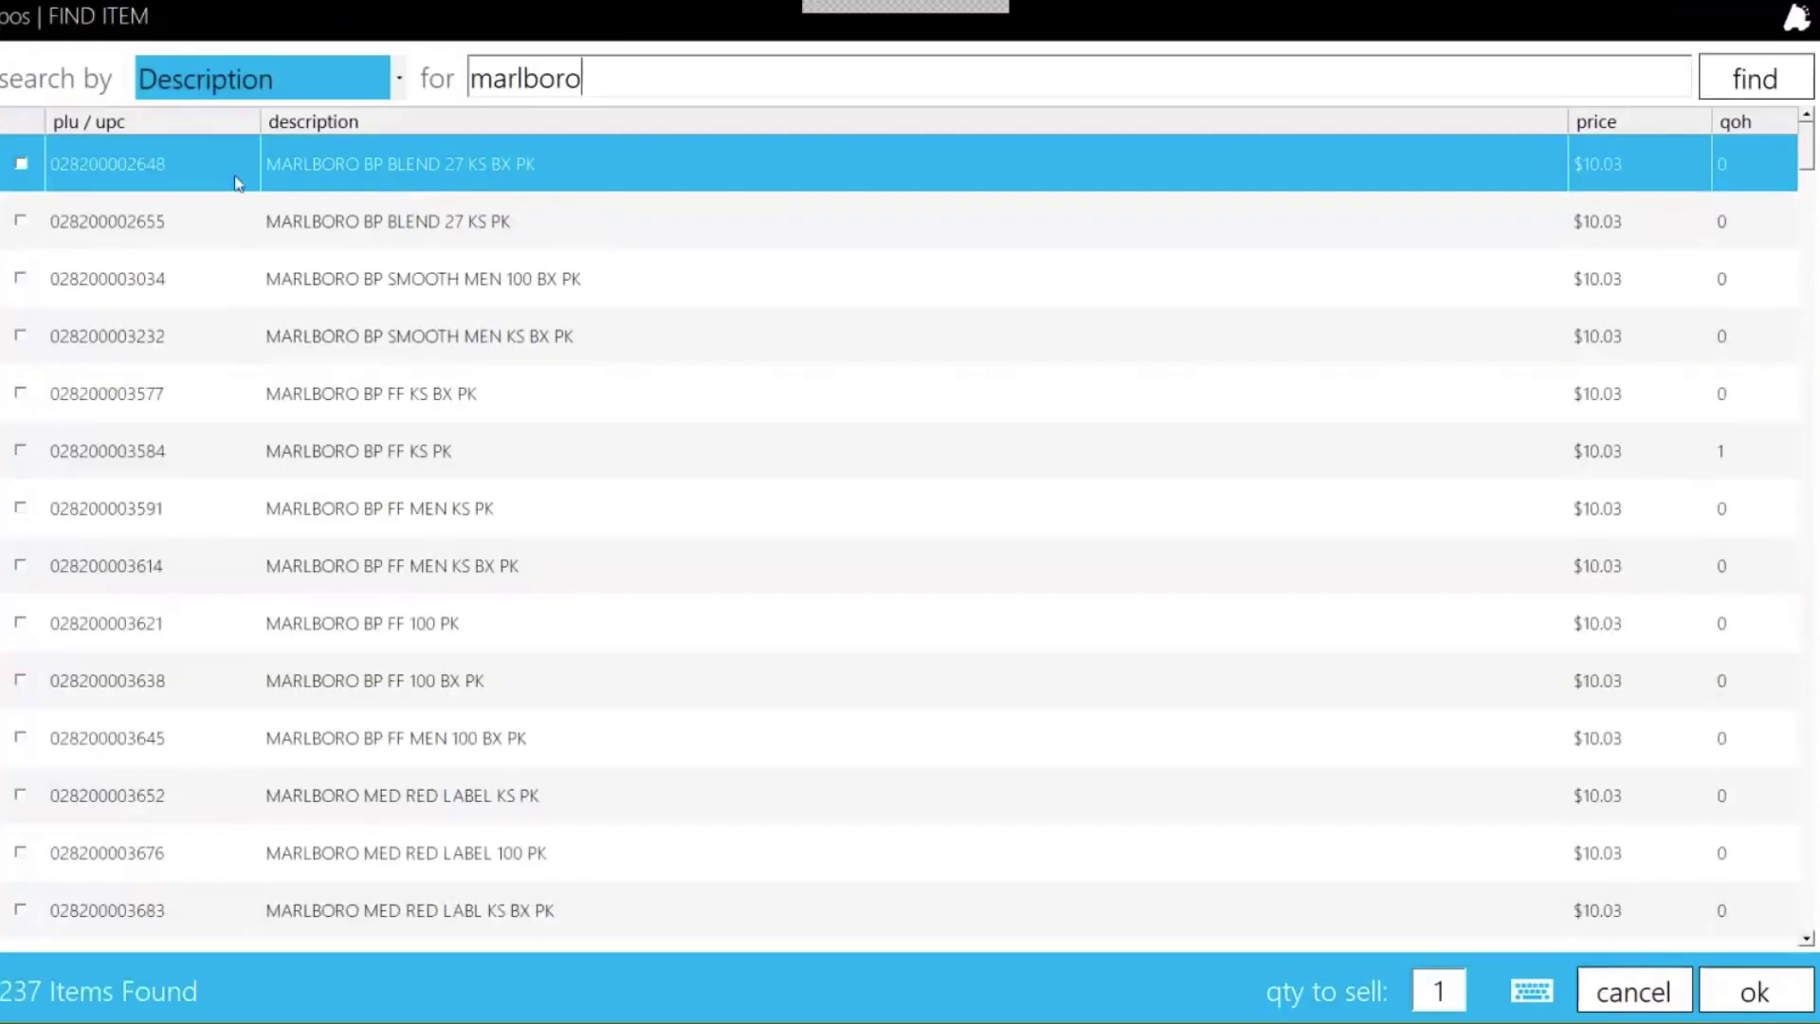
{"action": "left_click", "coordinate": [163, 221]}
{"action": "left_click", "coordinate": [121, 287]}
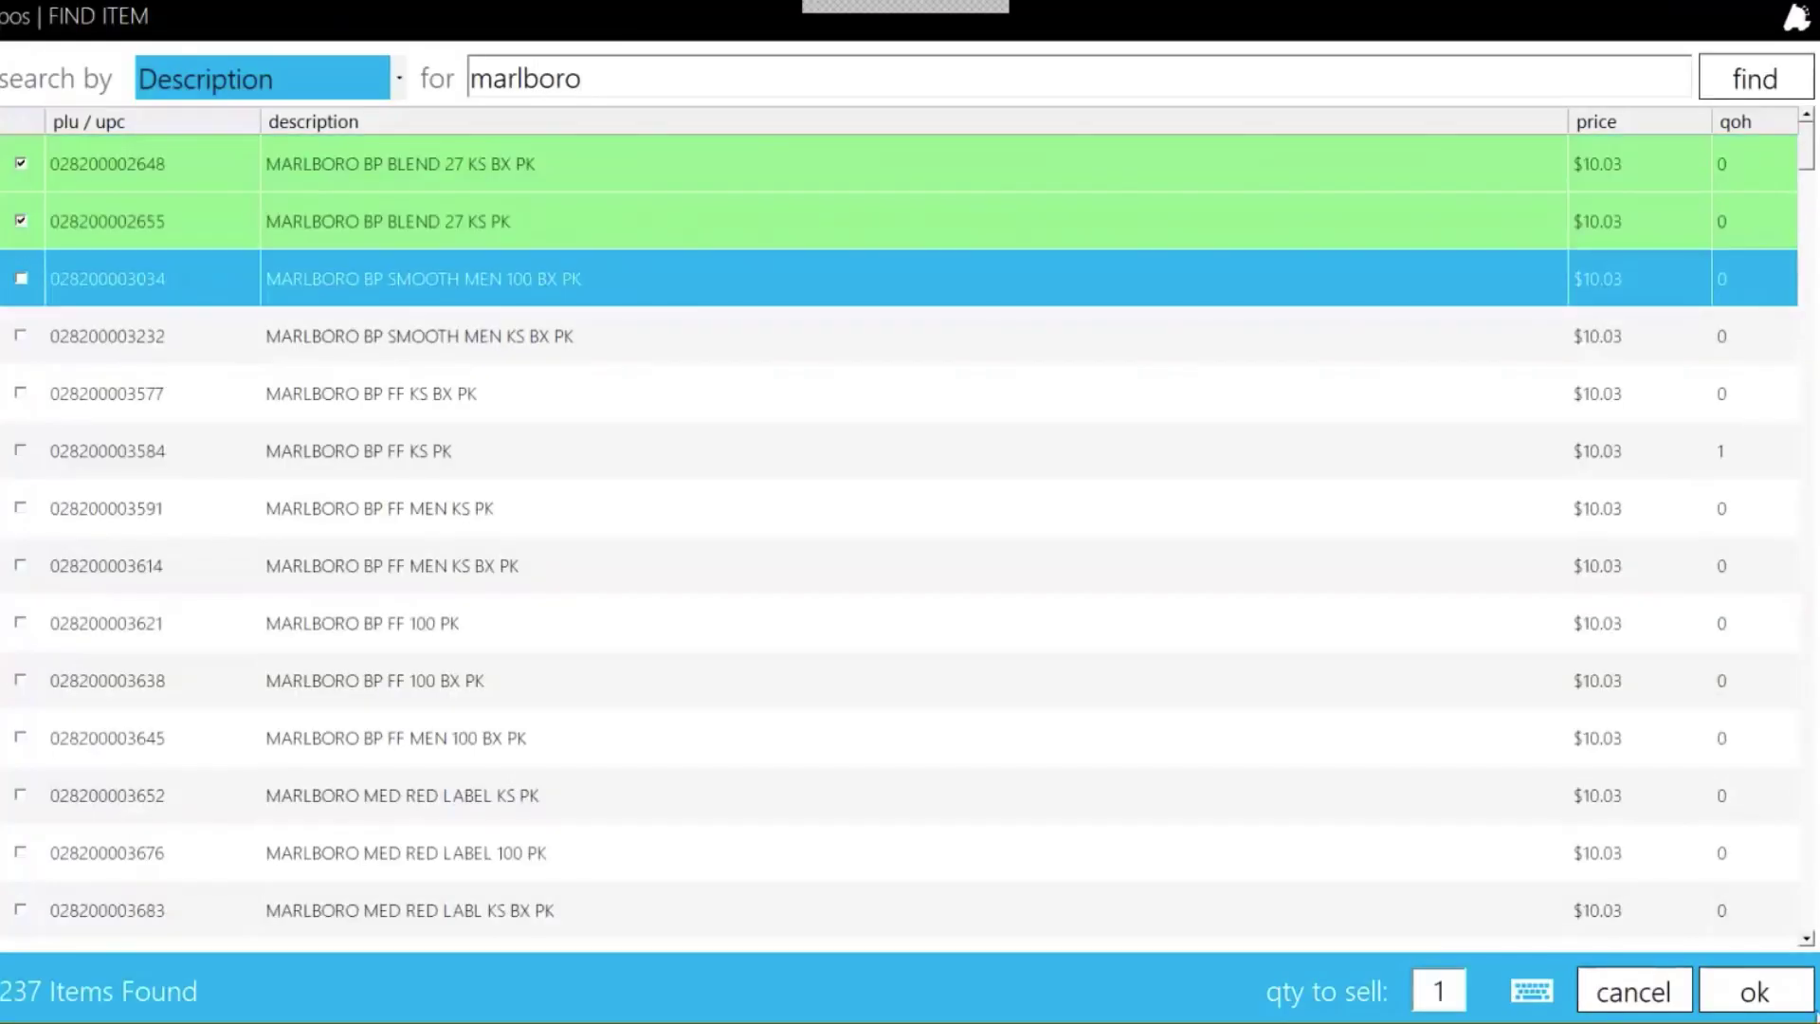
{"action": "left_click", "coordinate": [1742, 994]}
{"action": "left_click", "coordinate": [1232, 743]}
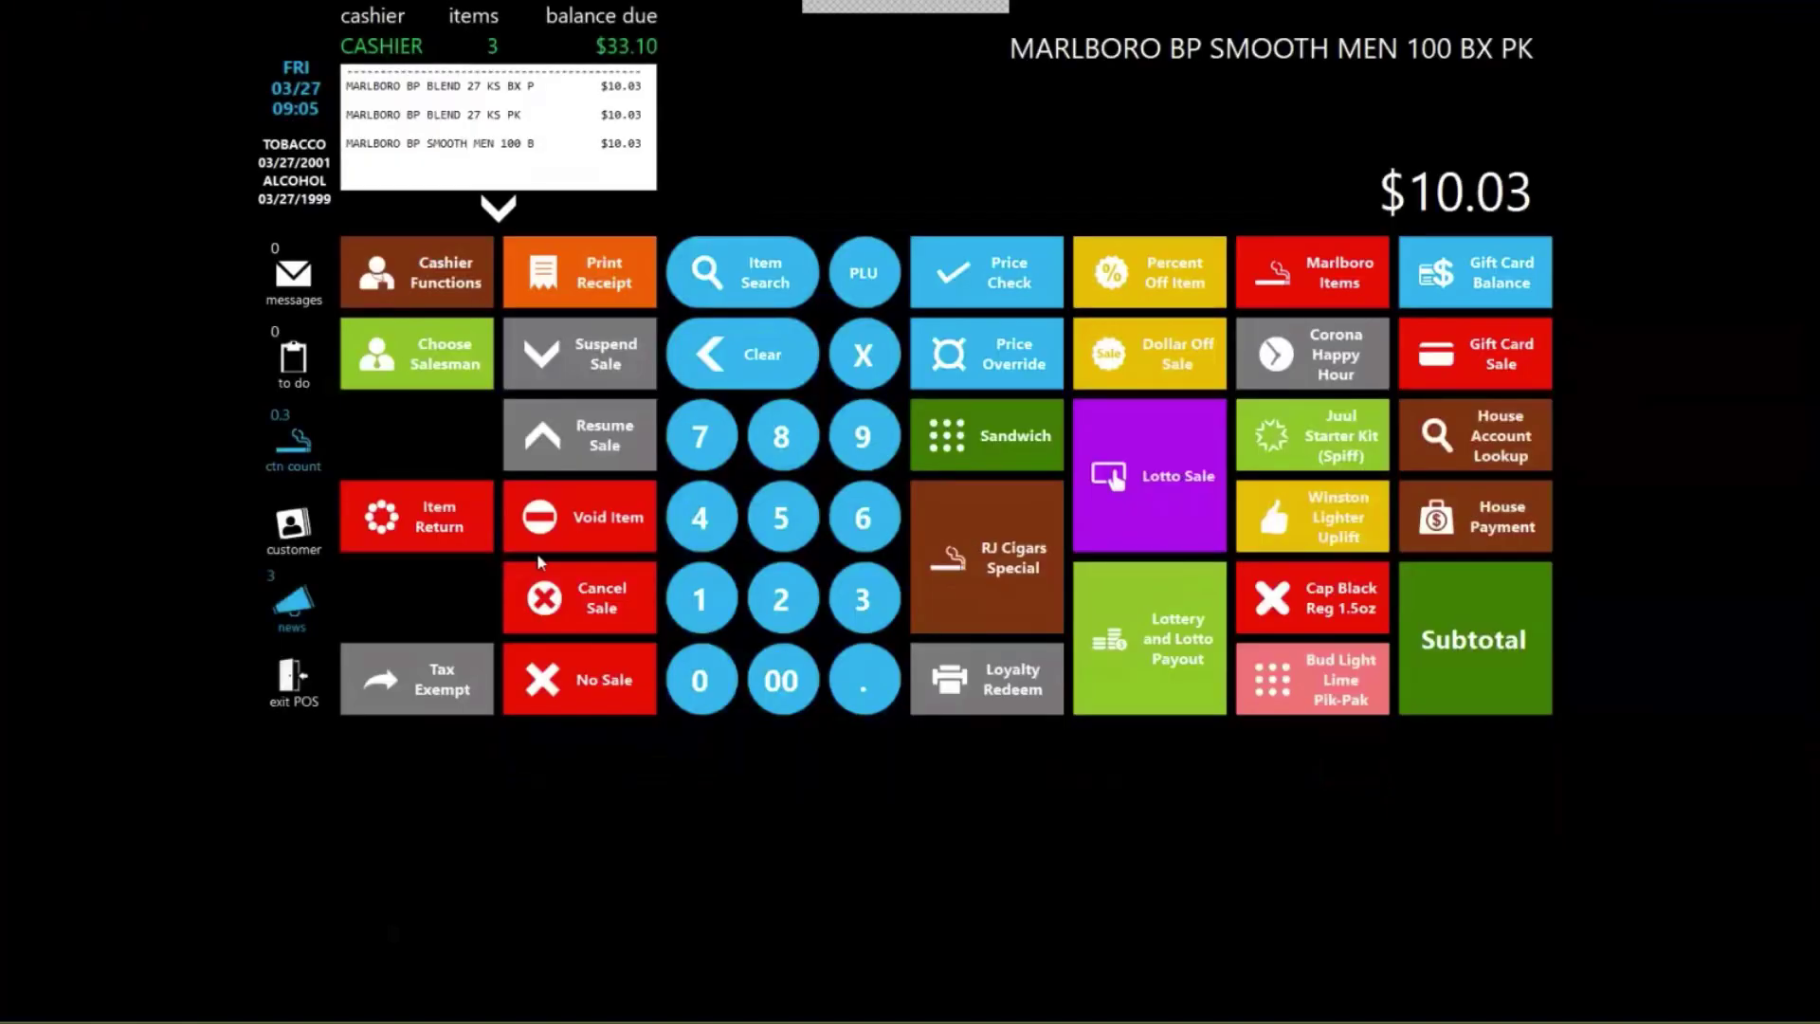
- Void MARLBORO BP BLEND 27 KS BX PK from the current sale and complete the sale with a cash payment
{"action": "left_click", "coordinate": [567, 519]}
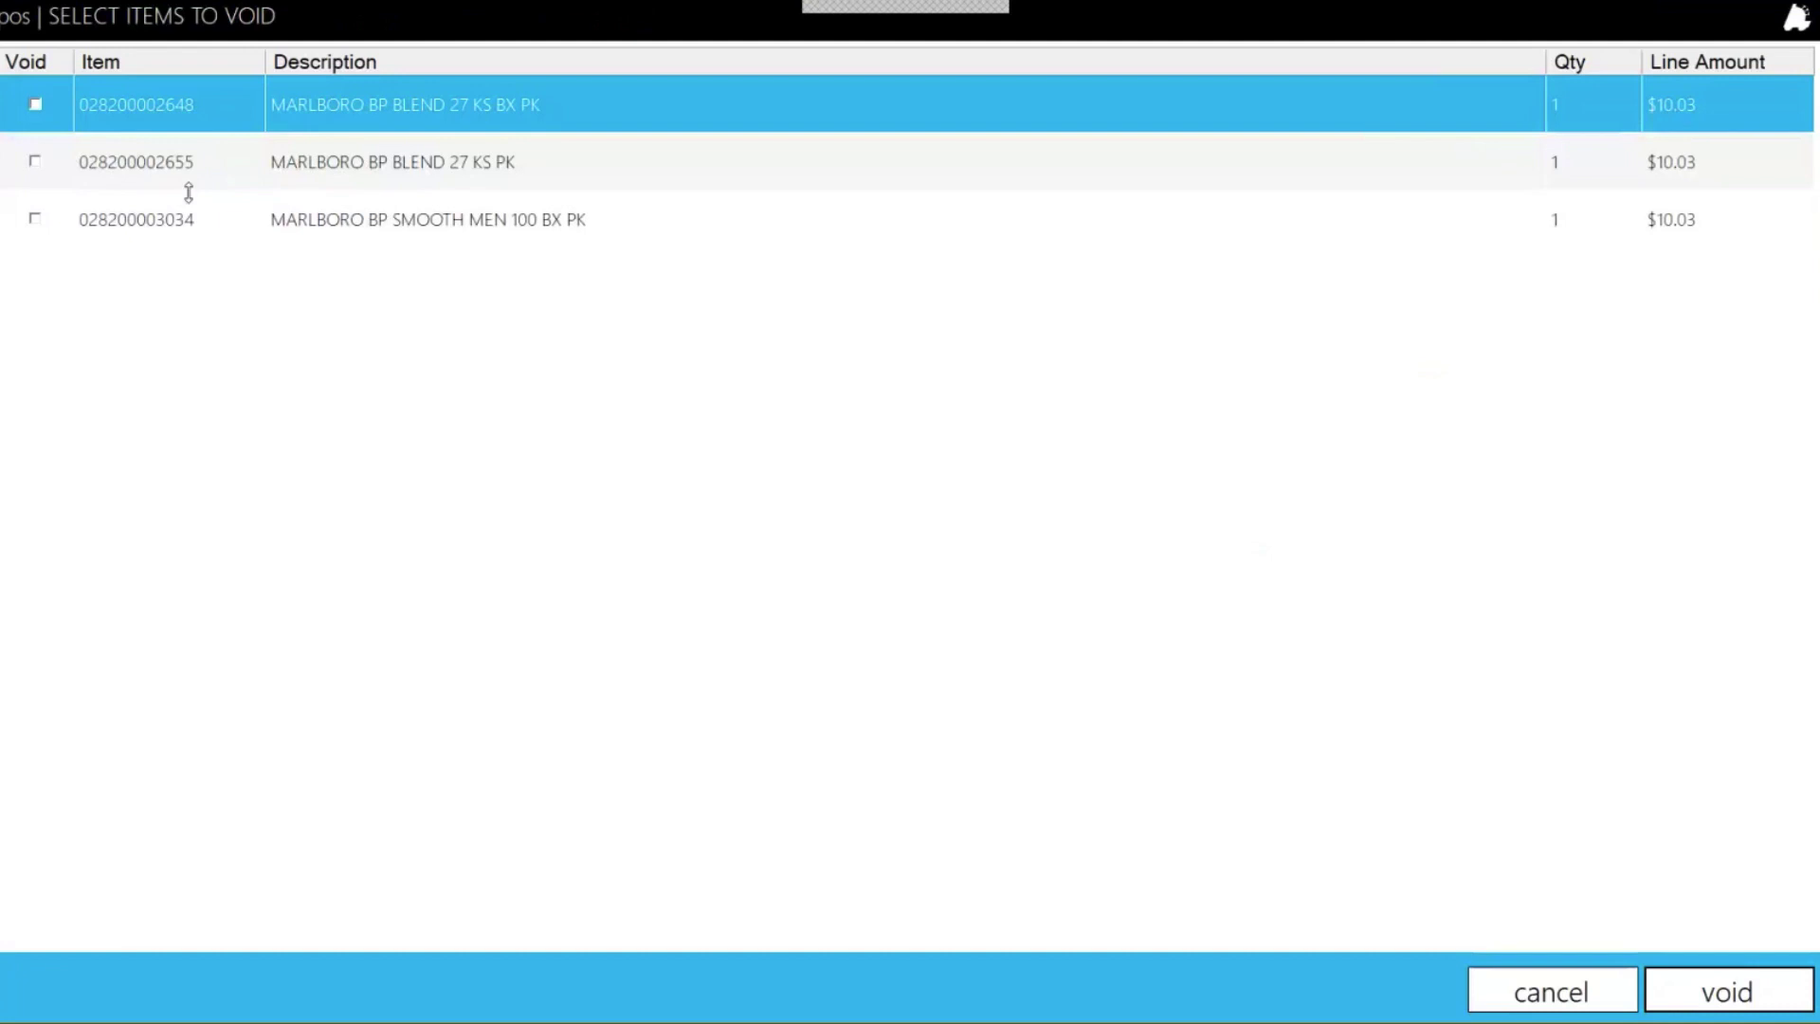
{"action": "left_click", "coordinate": [110, 151]}
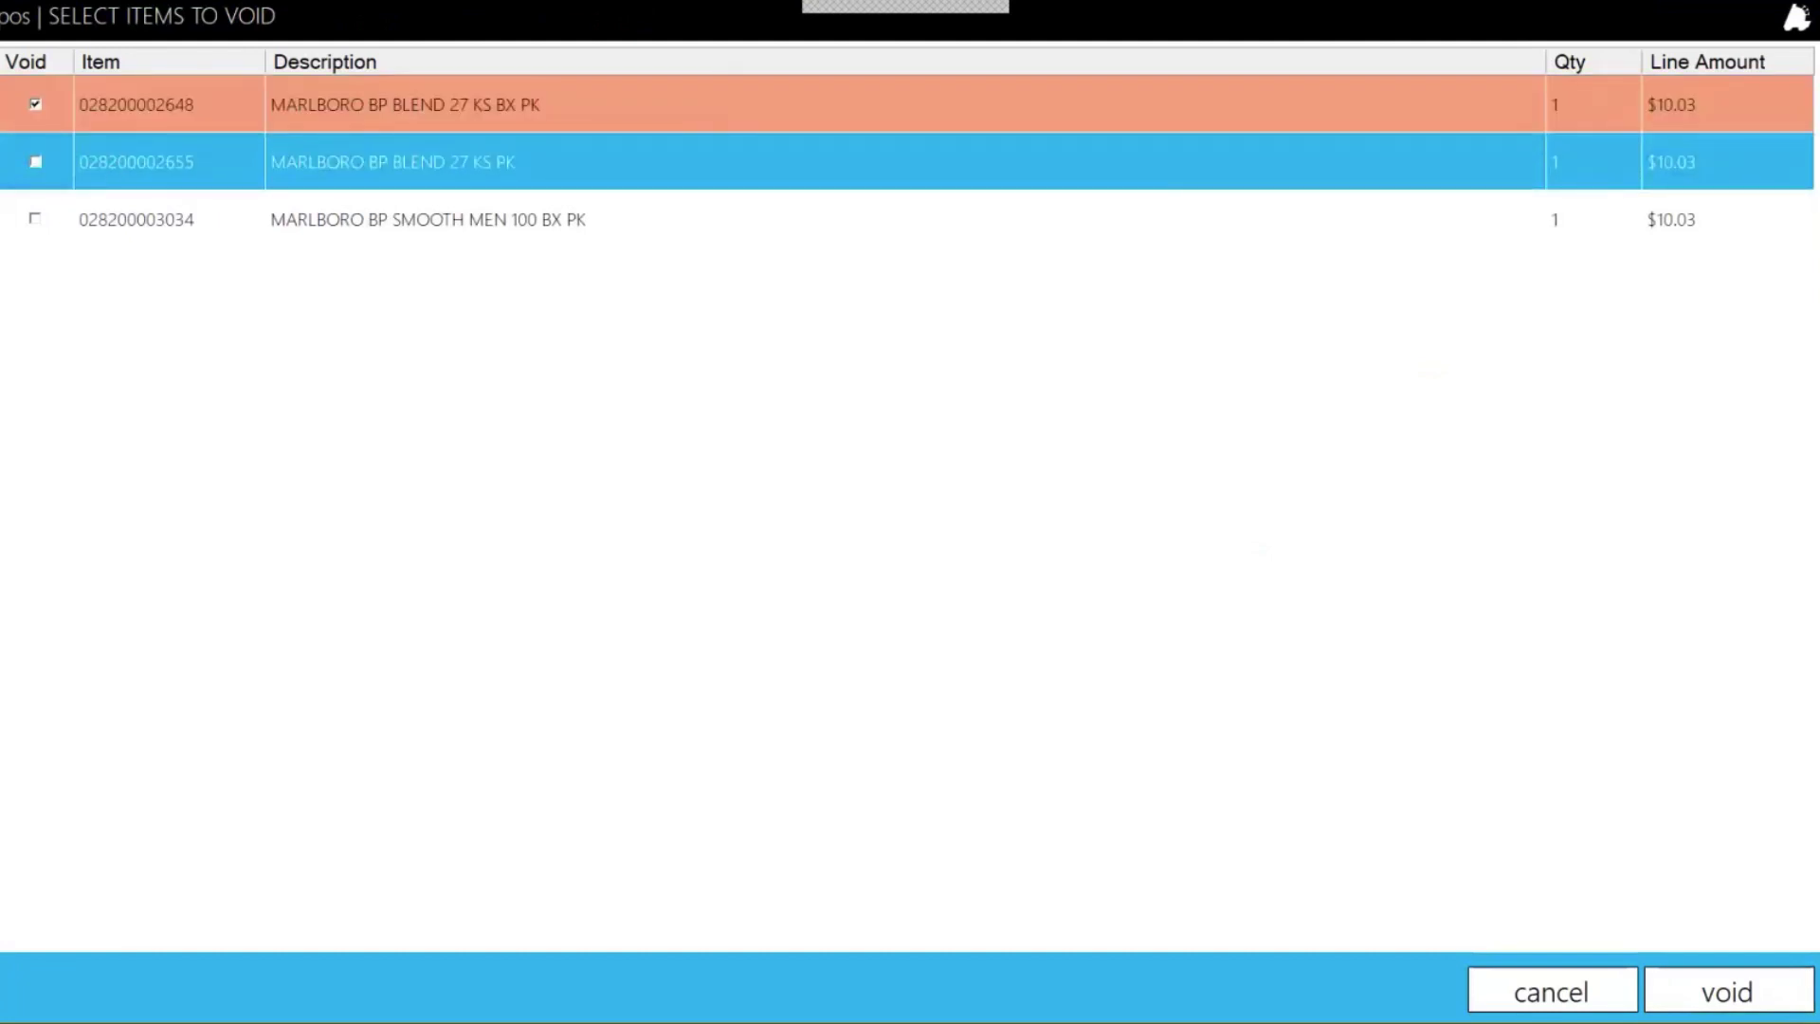
{"action": "left_click", "coordinate": [1732, 986]}
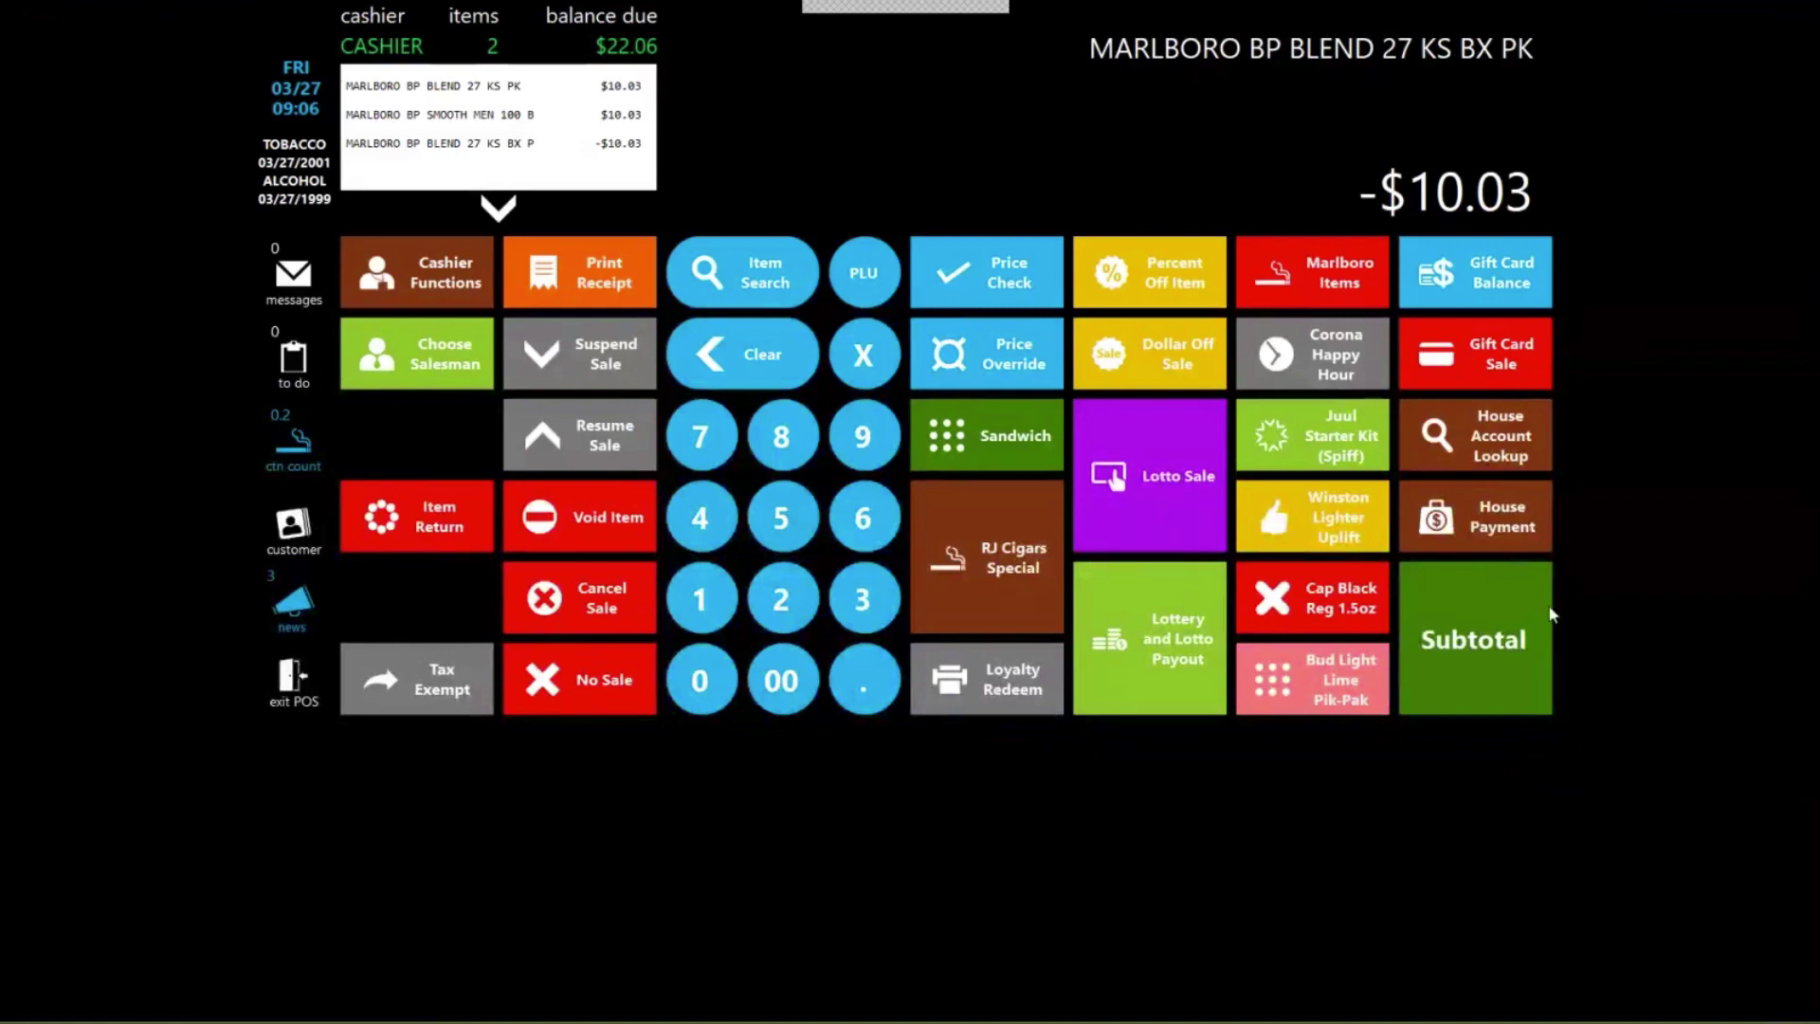
{"action": "left_click", "coordinate": [1508, 613]}
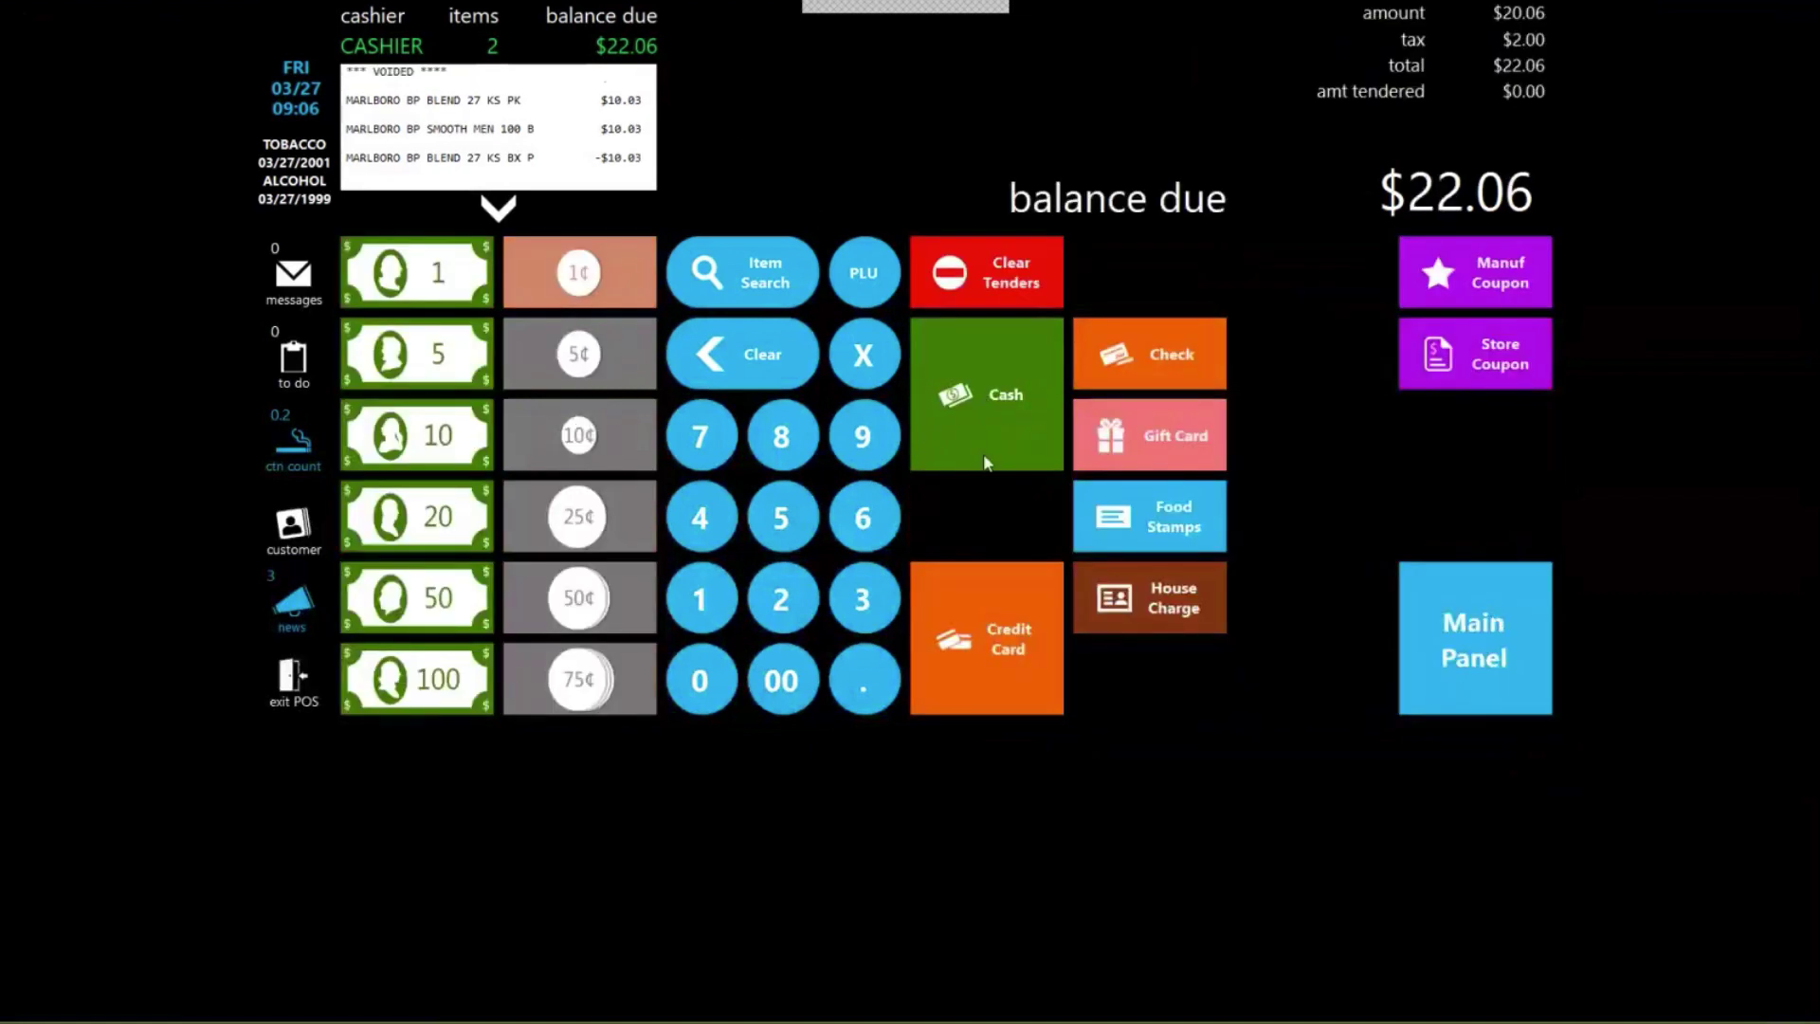
{"action": "key", "text": "Return"}
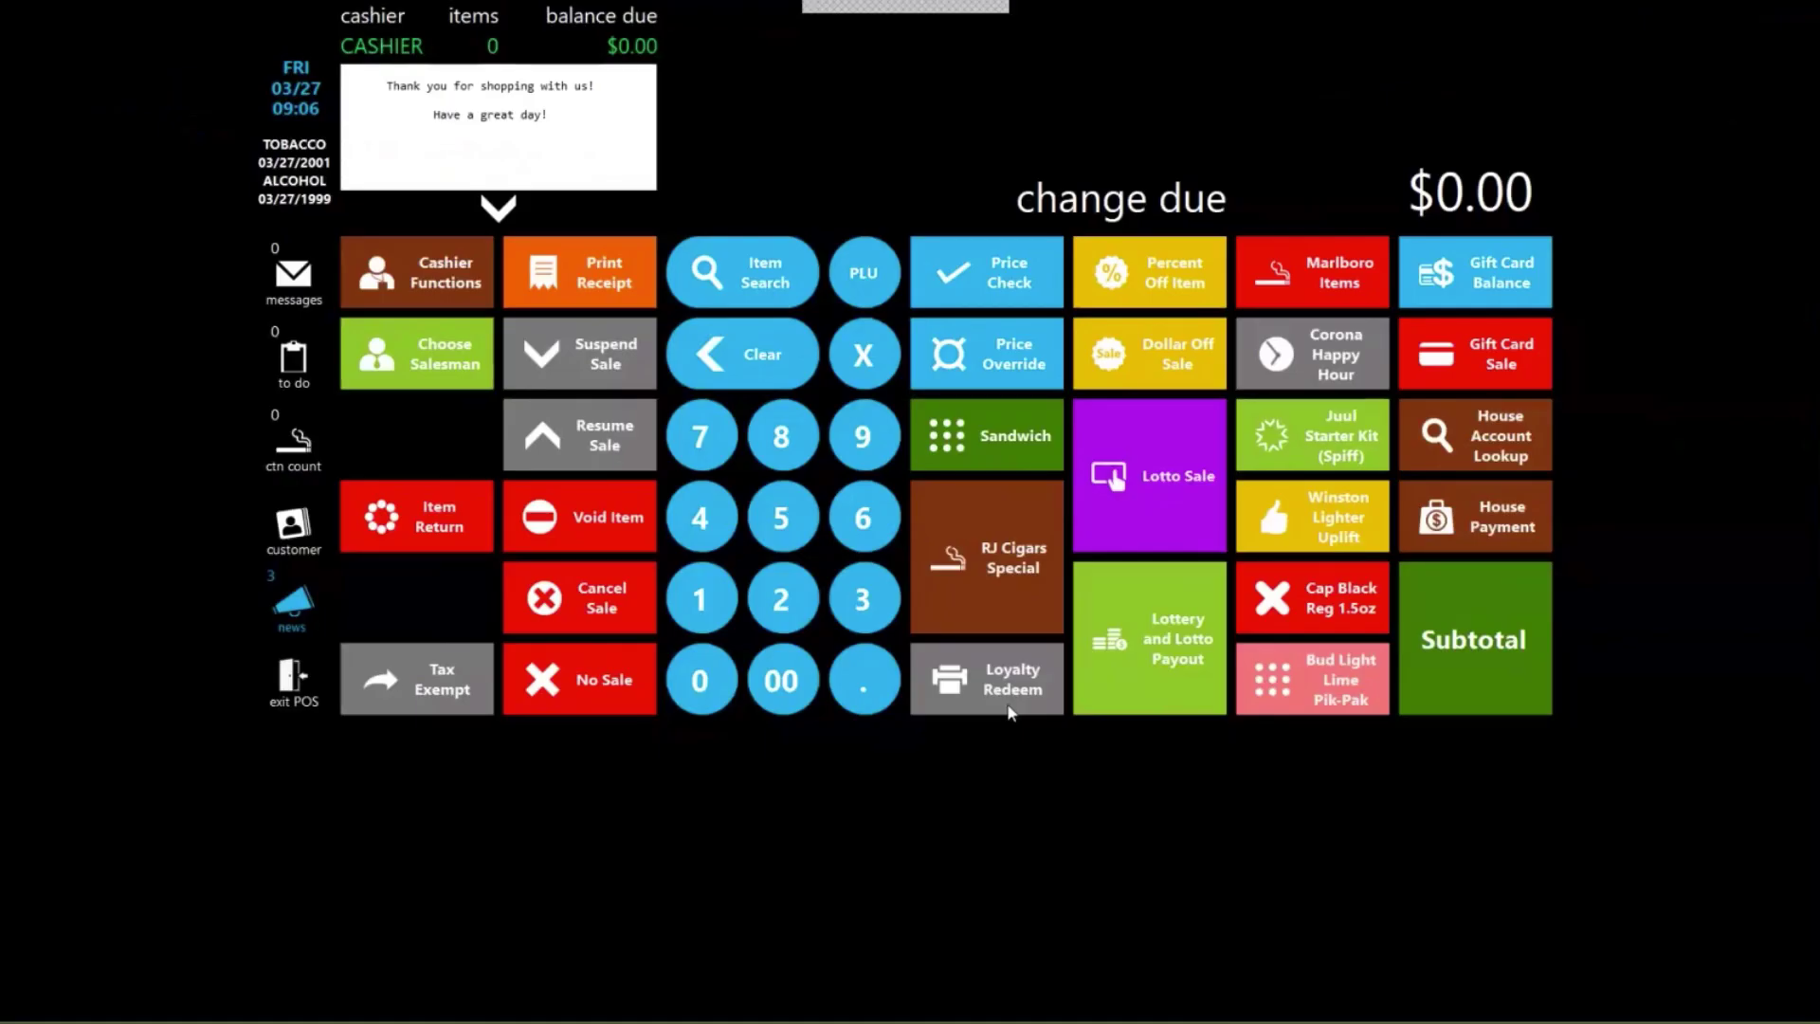
- Return a WINSTON FF KS BX PK as a manual item return, pass the age verification and refund it in cash
{"action": "left_click", "coordinate": [445, 540]}
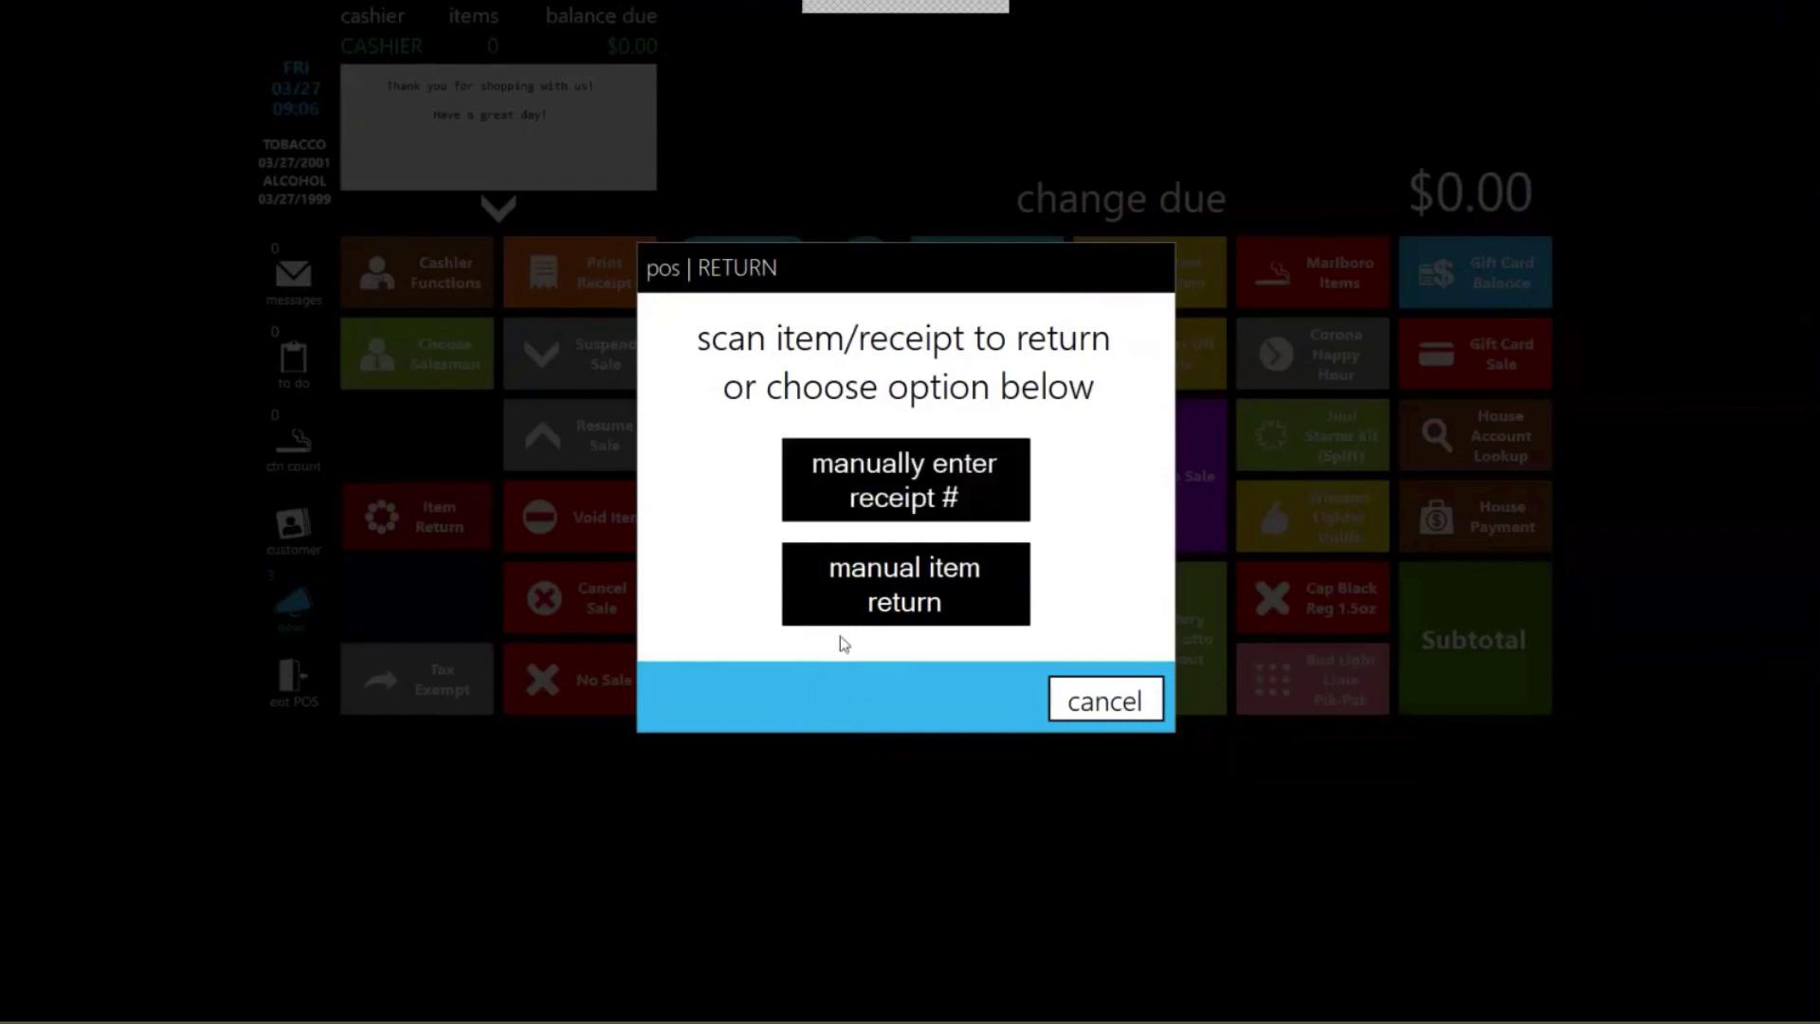
{"action": "left_click", "coordinate": [850, 594]}
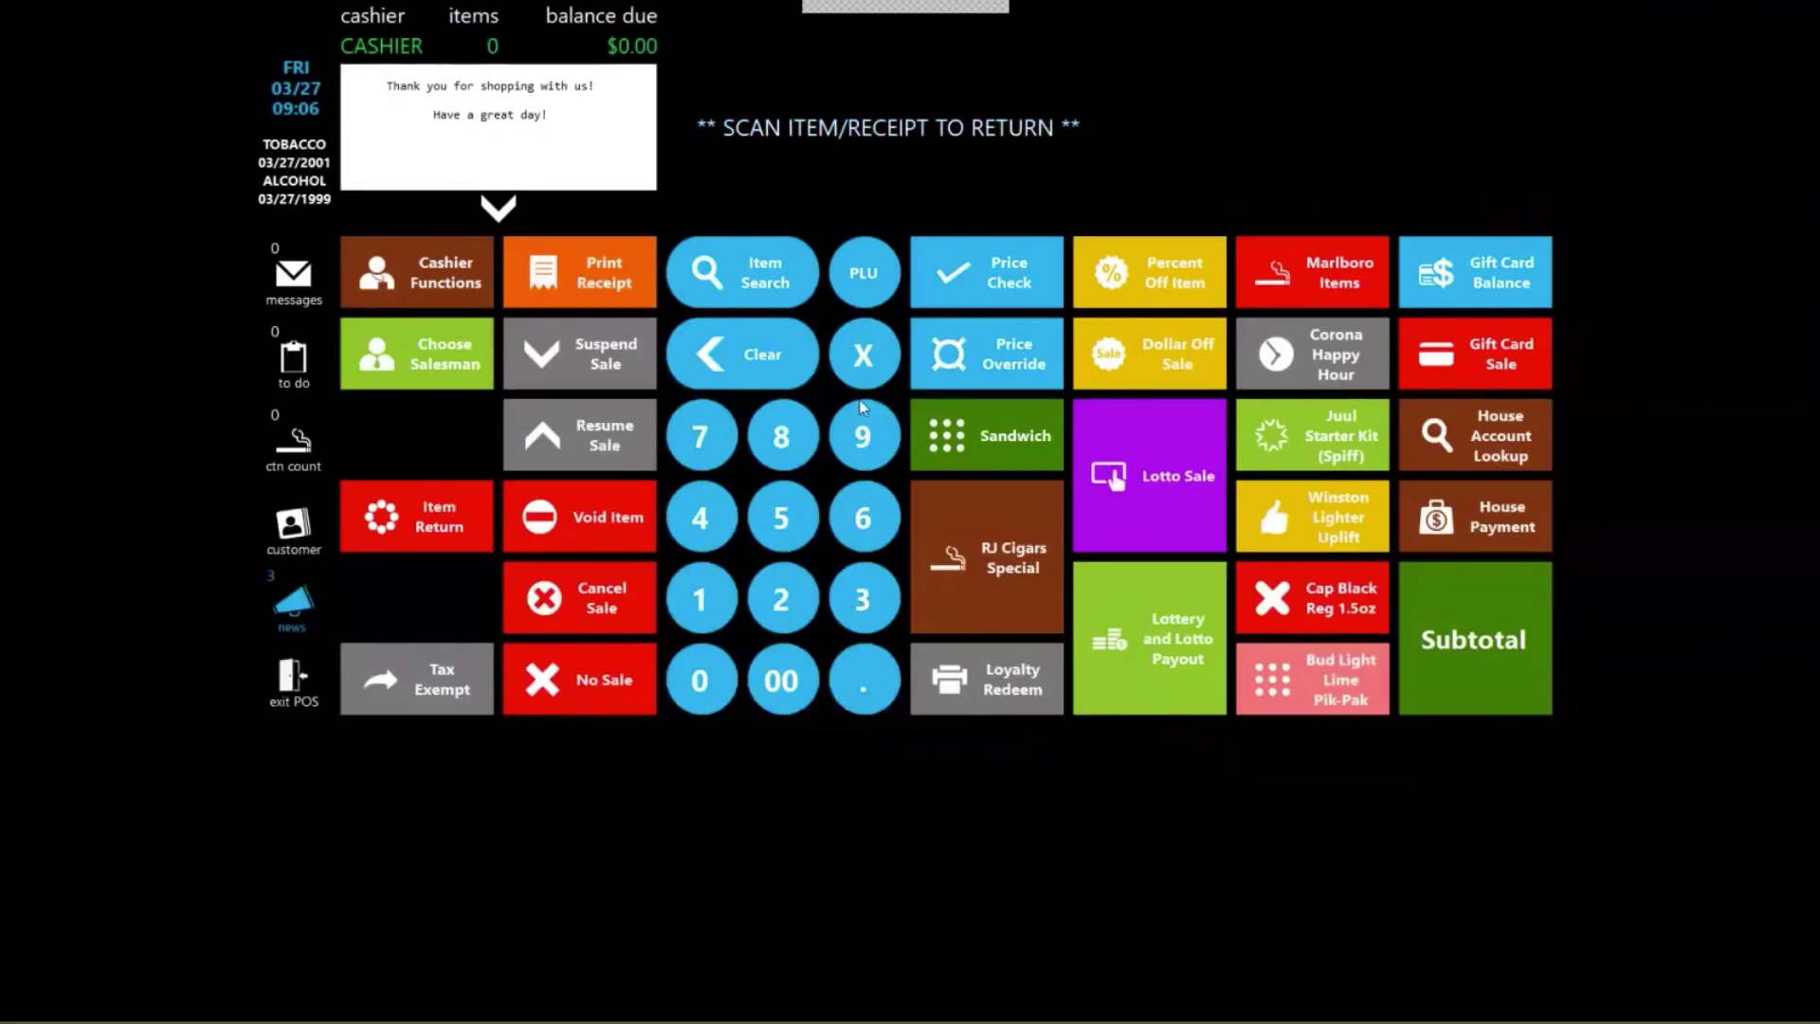
{"action": "left_click", "coordinate": [1312, 597]}
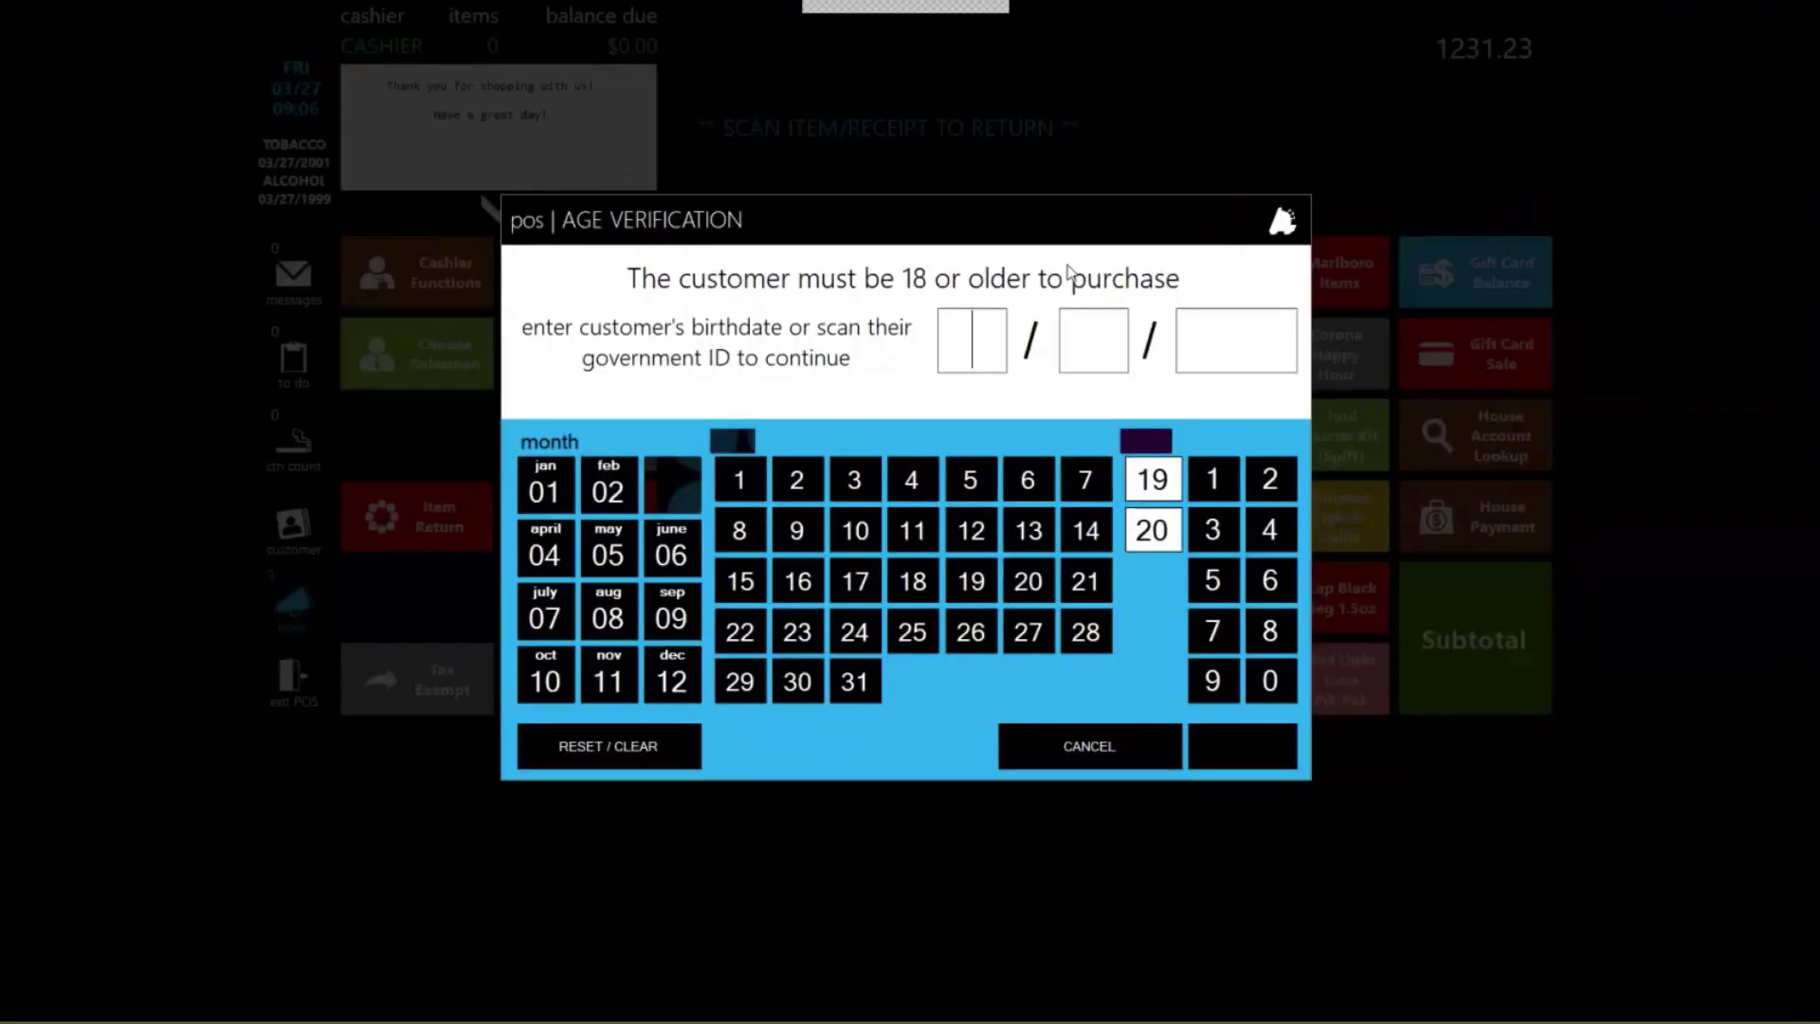
{"action": "left_click", "coordinate": [1247, 759]}
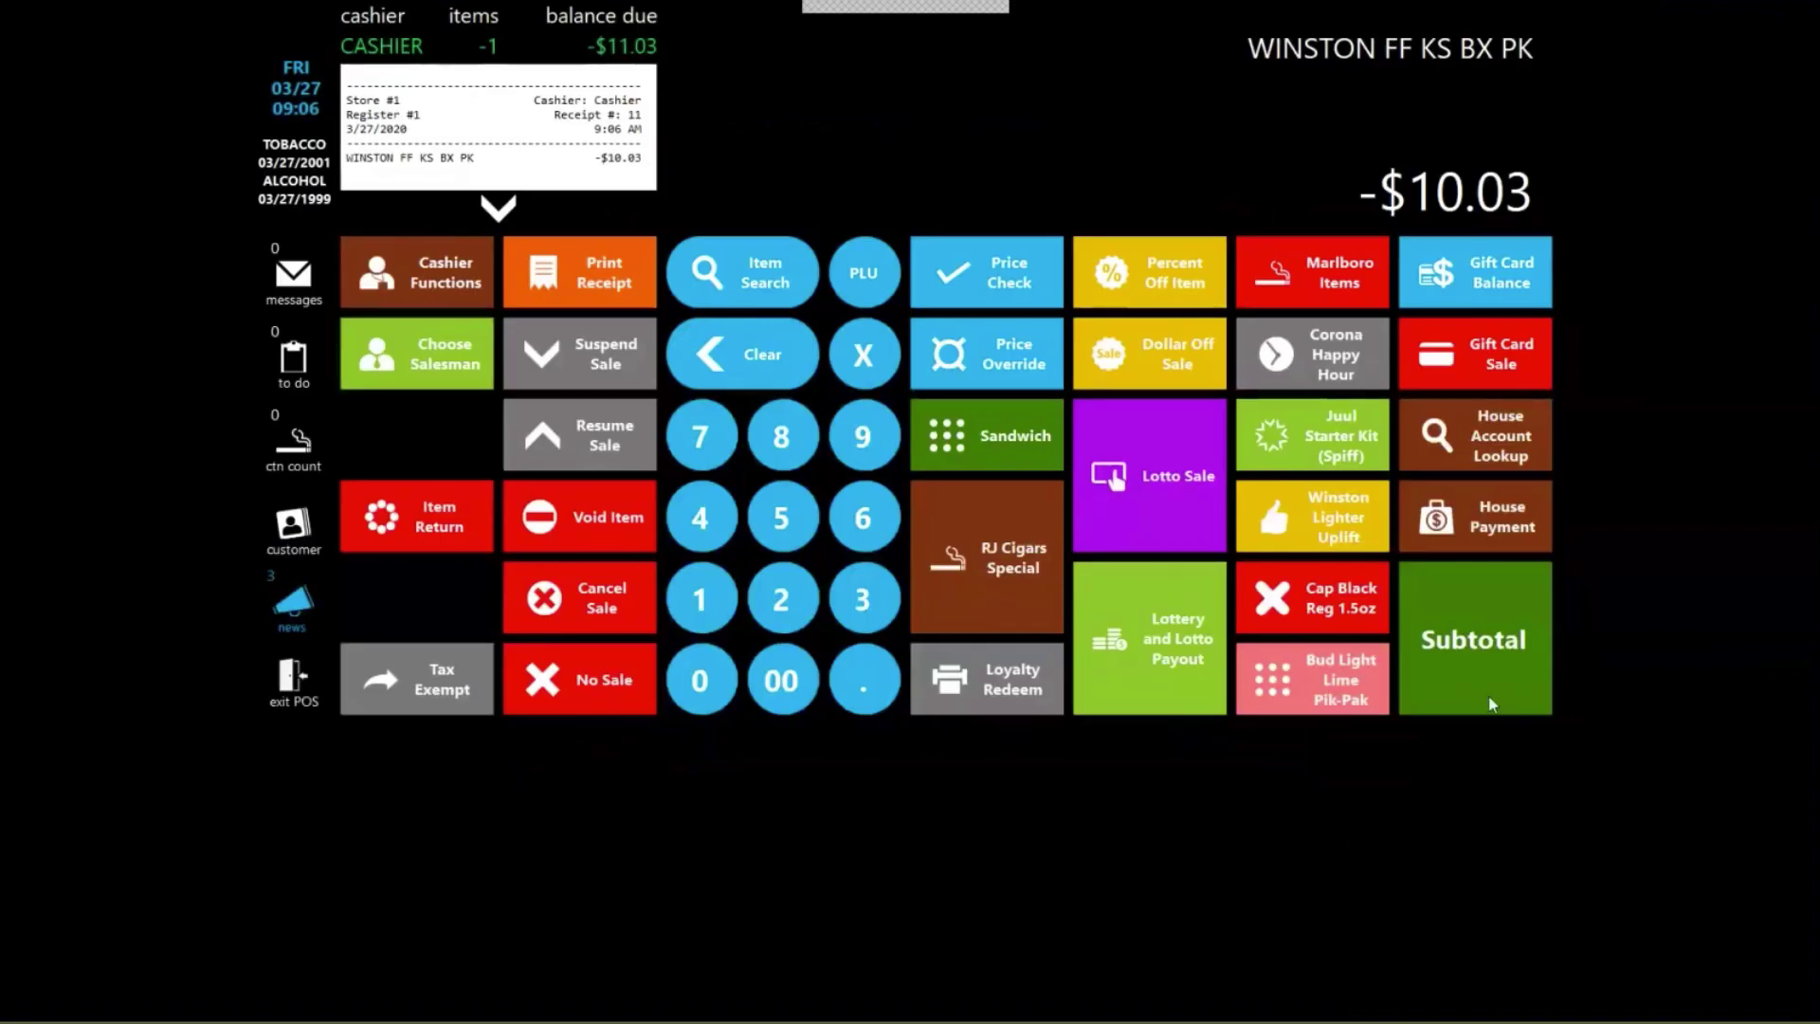
{"action": "left_click", "coordinate": [1009, 367]}
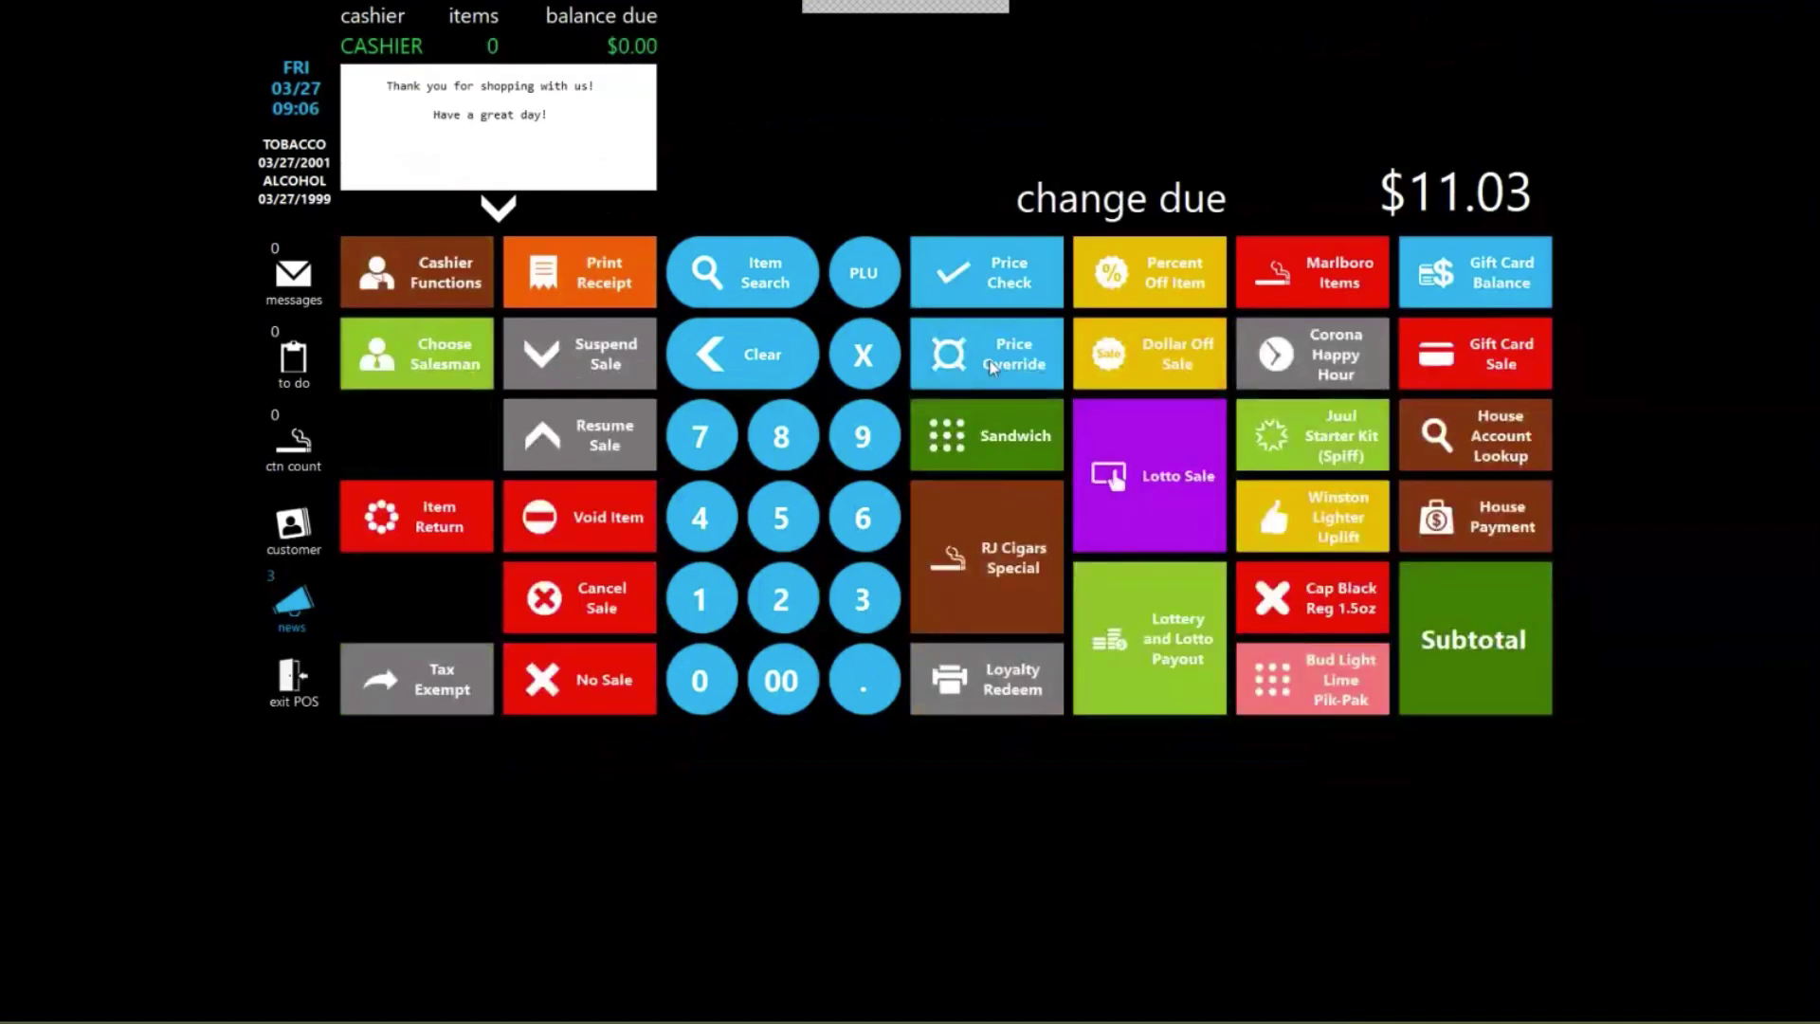
- Record a no sale at the register
{"action": "left_click", "coordinate": [609, 679]}
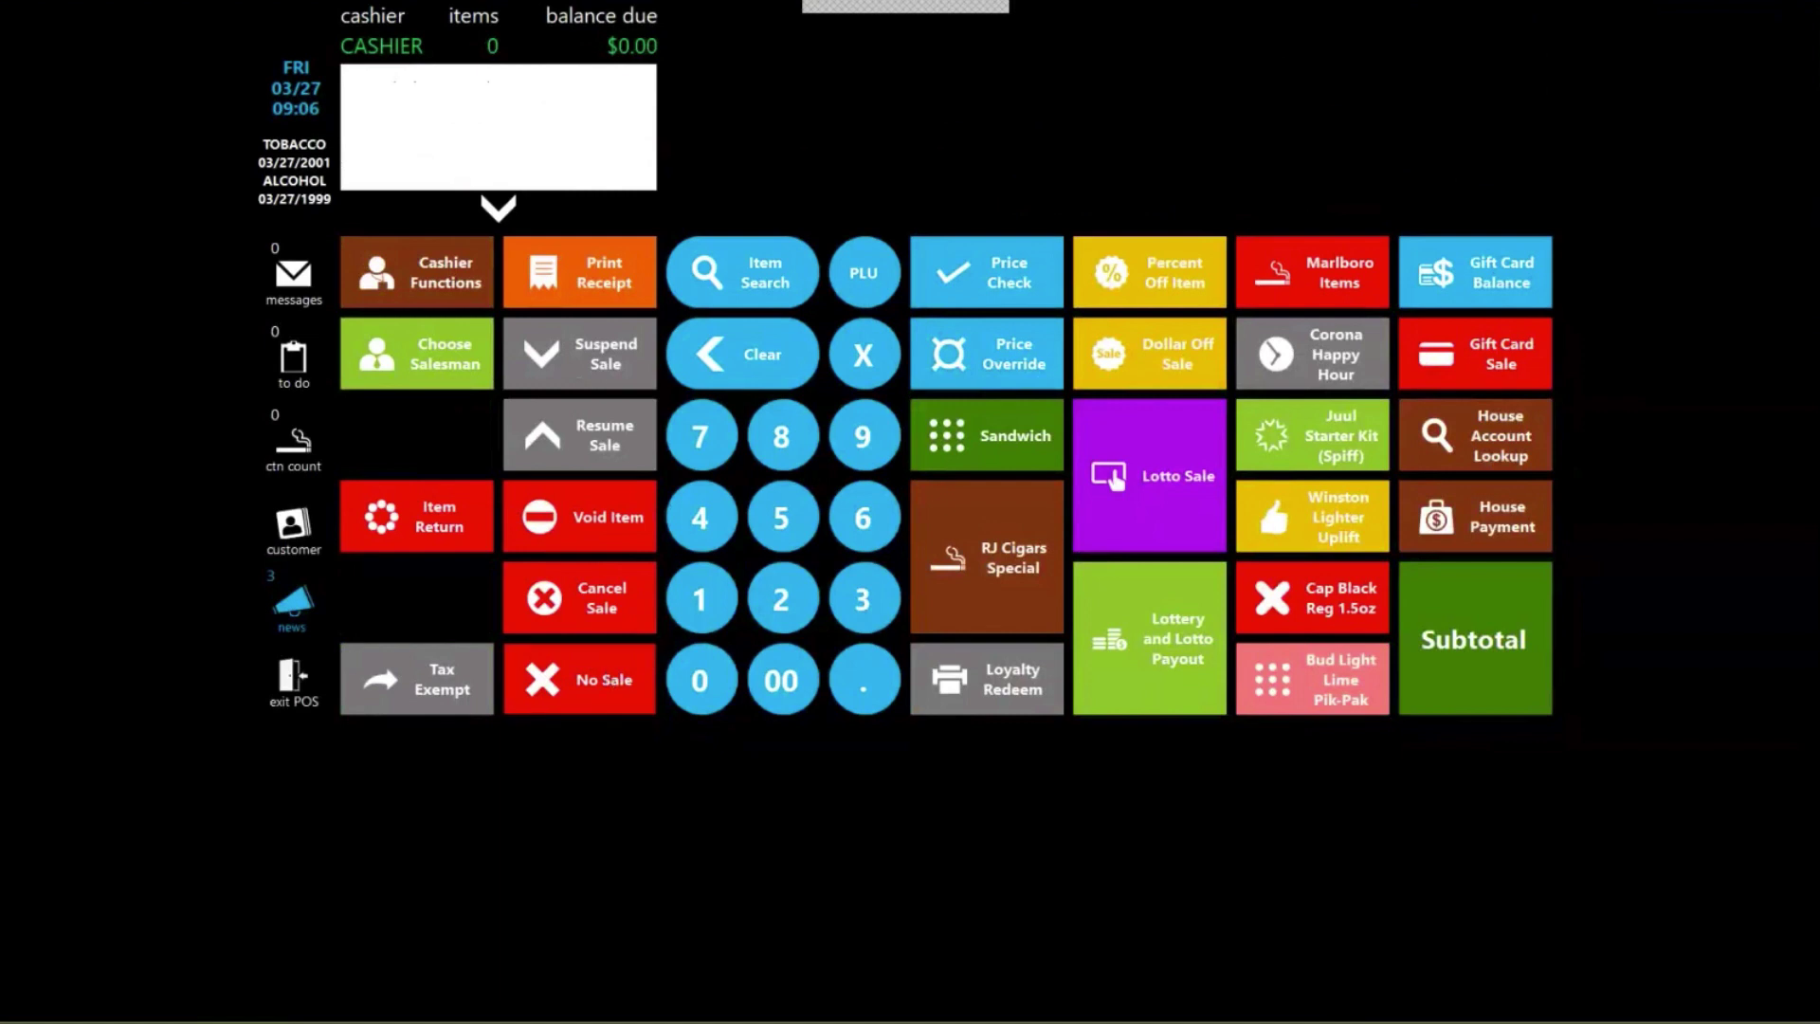
- Switch to FasTrax Director and open the Negative Cashier Report from the sales reports
{"action": "key", "text": "alt+Tab"}
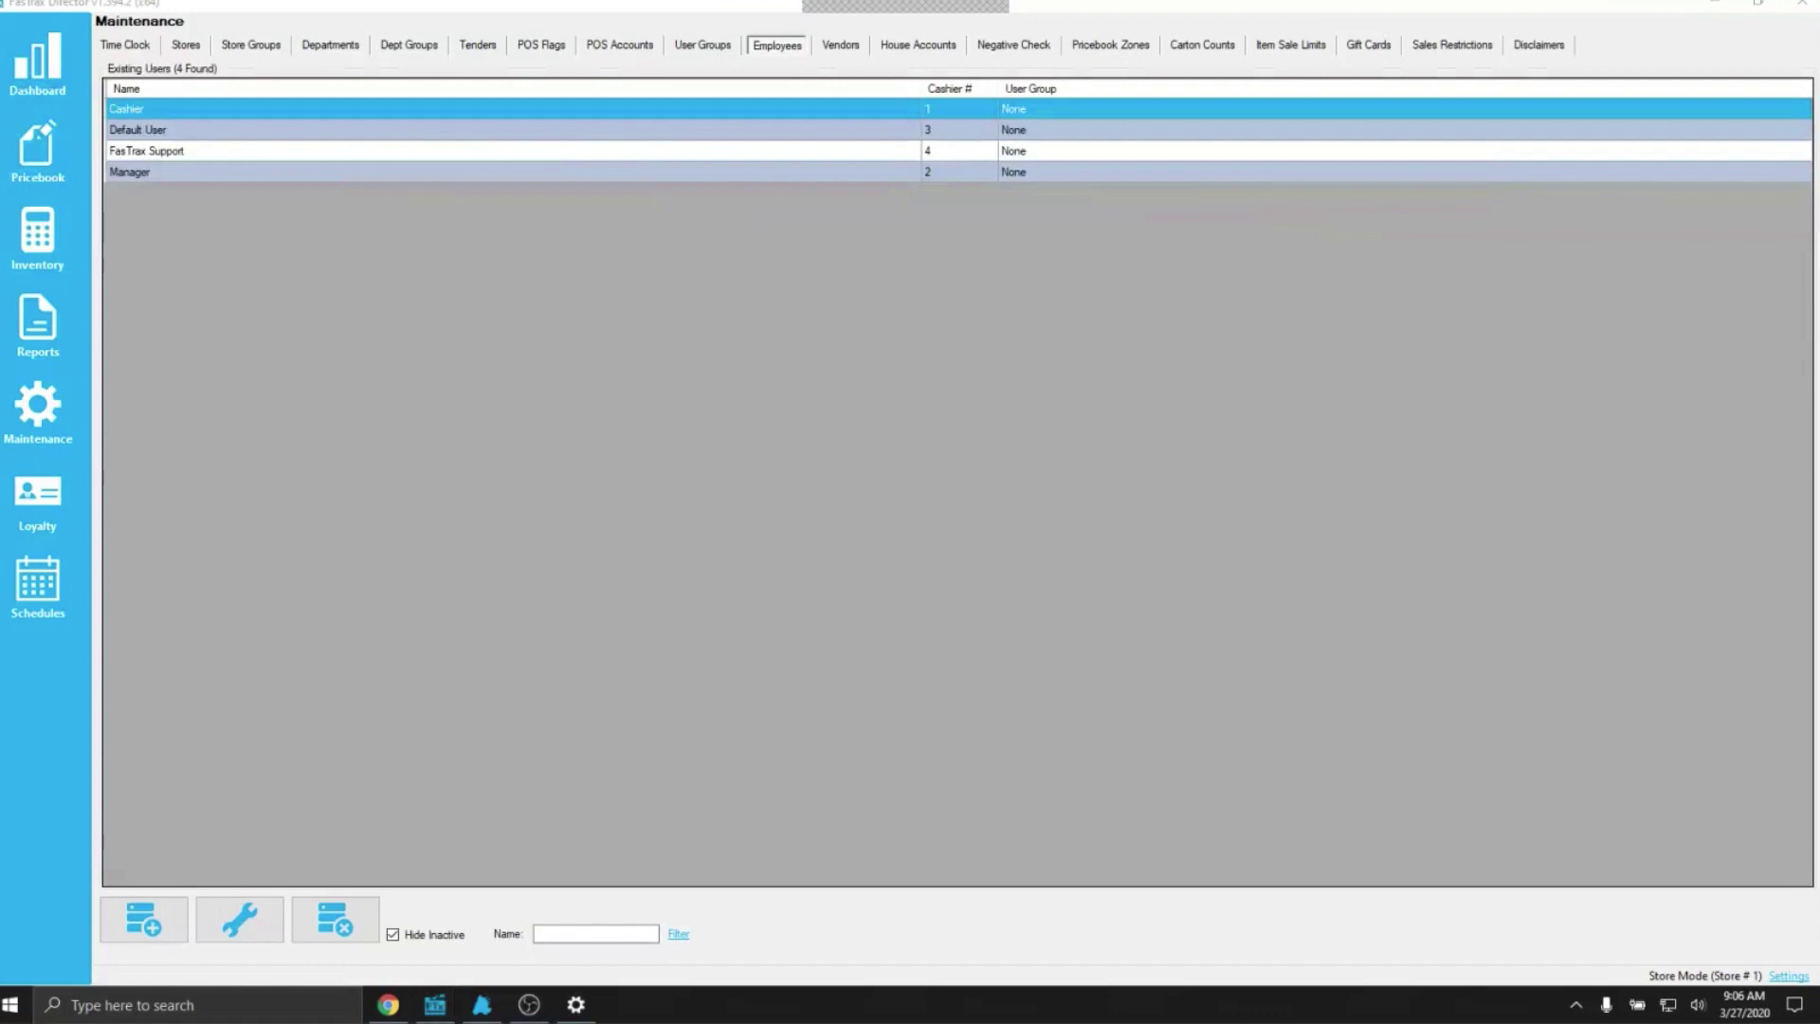
{"action": "left_click", "coordinate": [58, 310]}
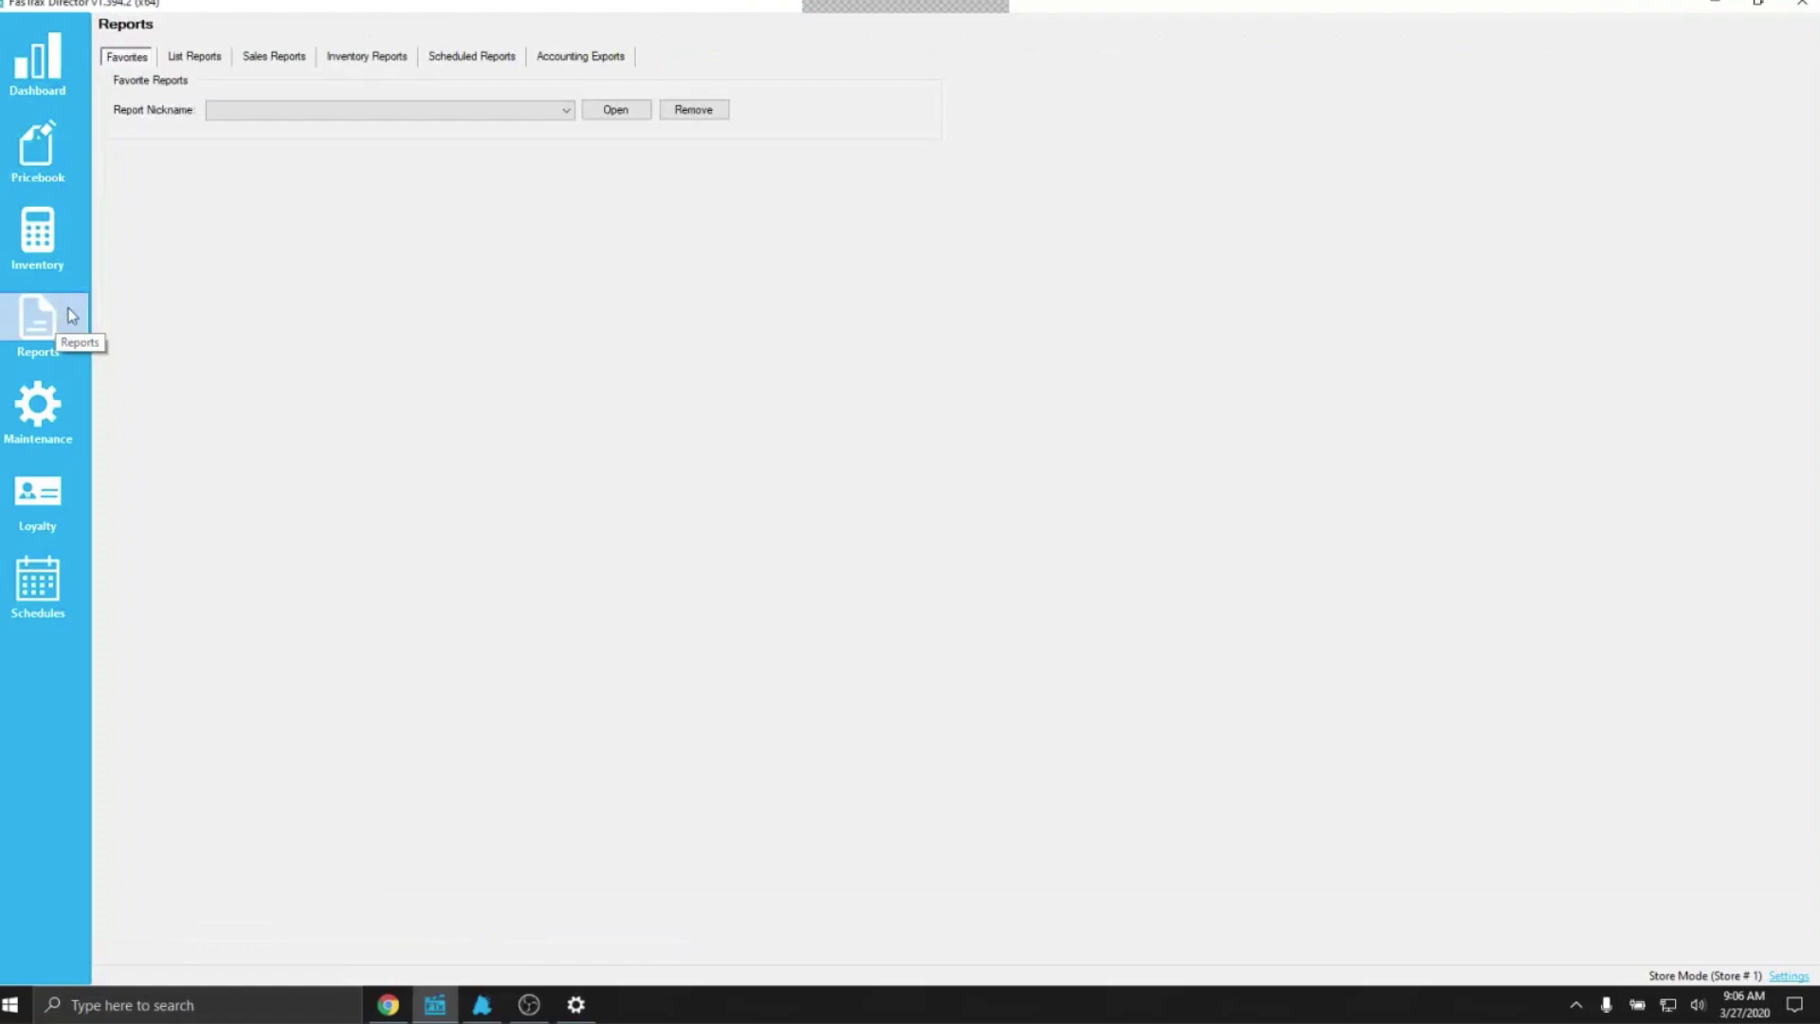
{"action": "left_click", "coordinate": [277, 59]}
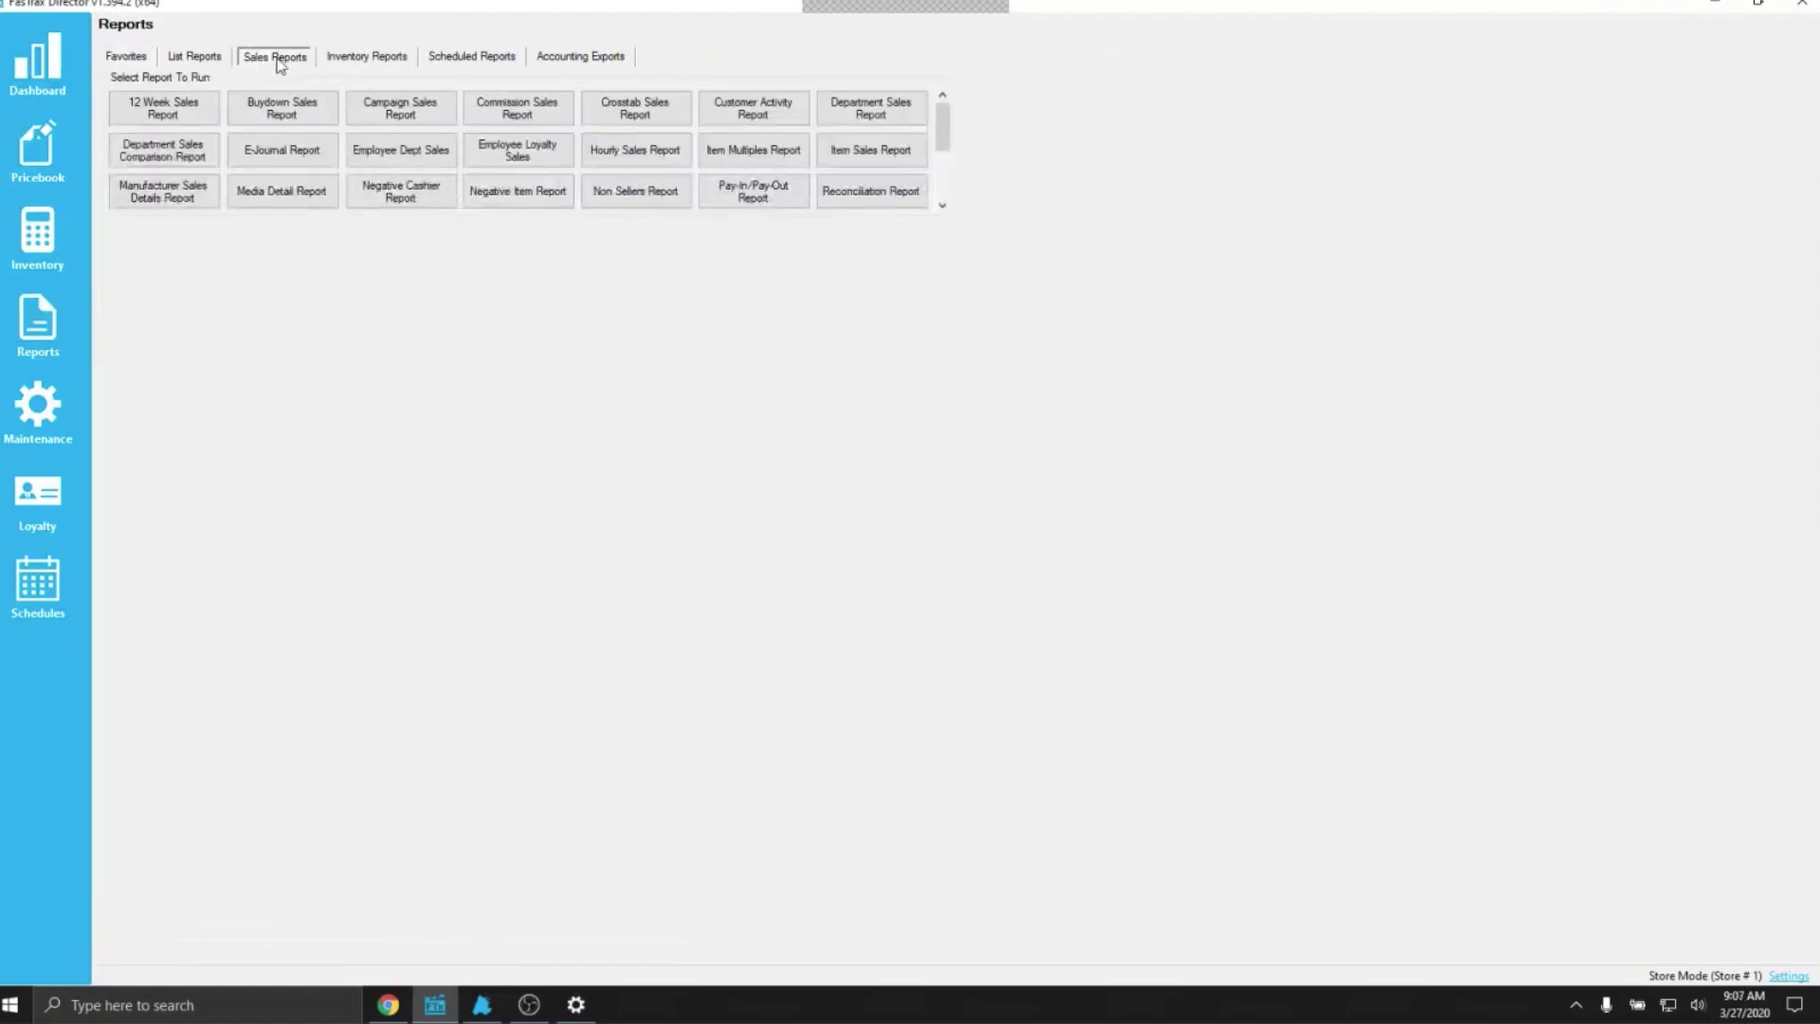
{"action": "left_click", "coordinate": [399, 197]}
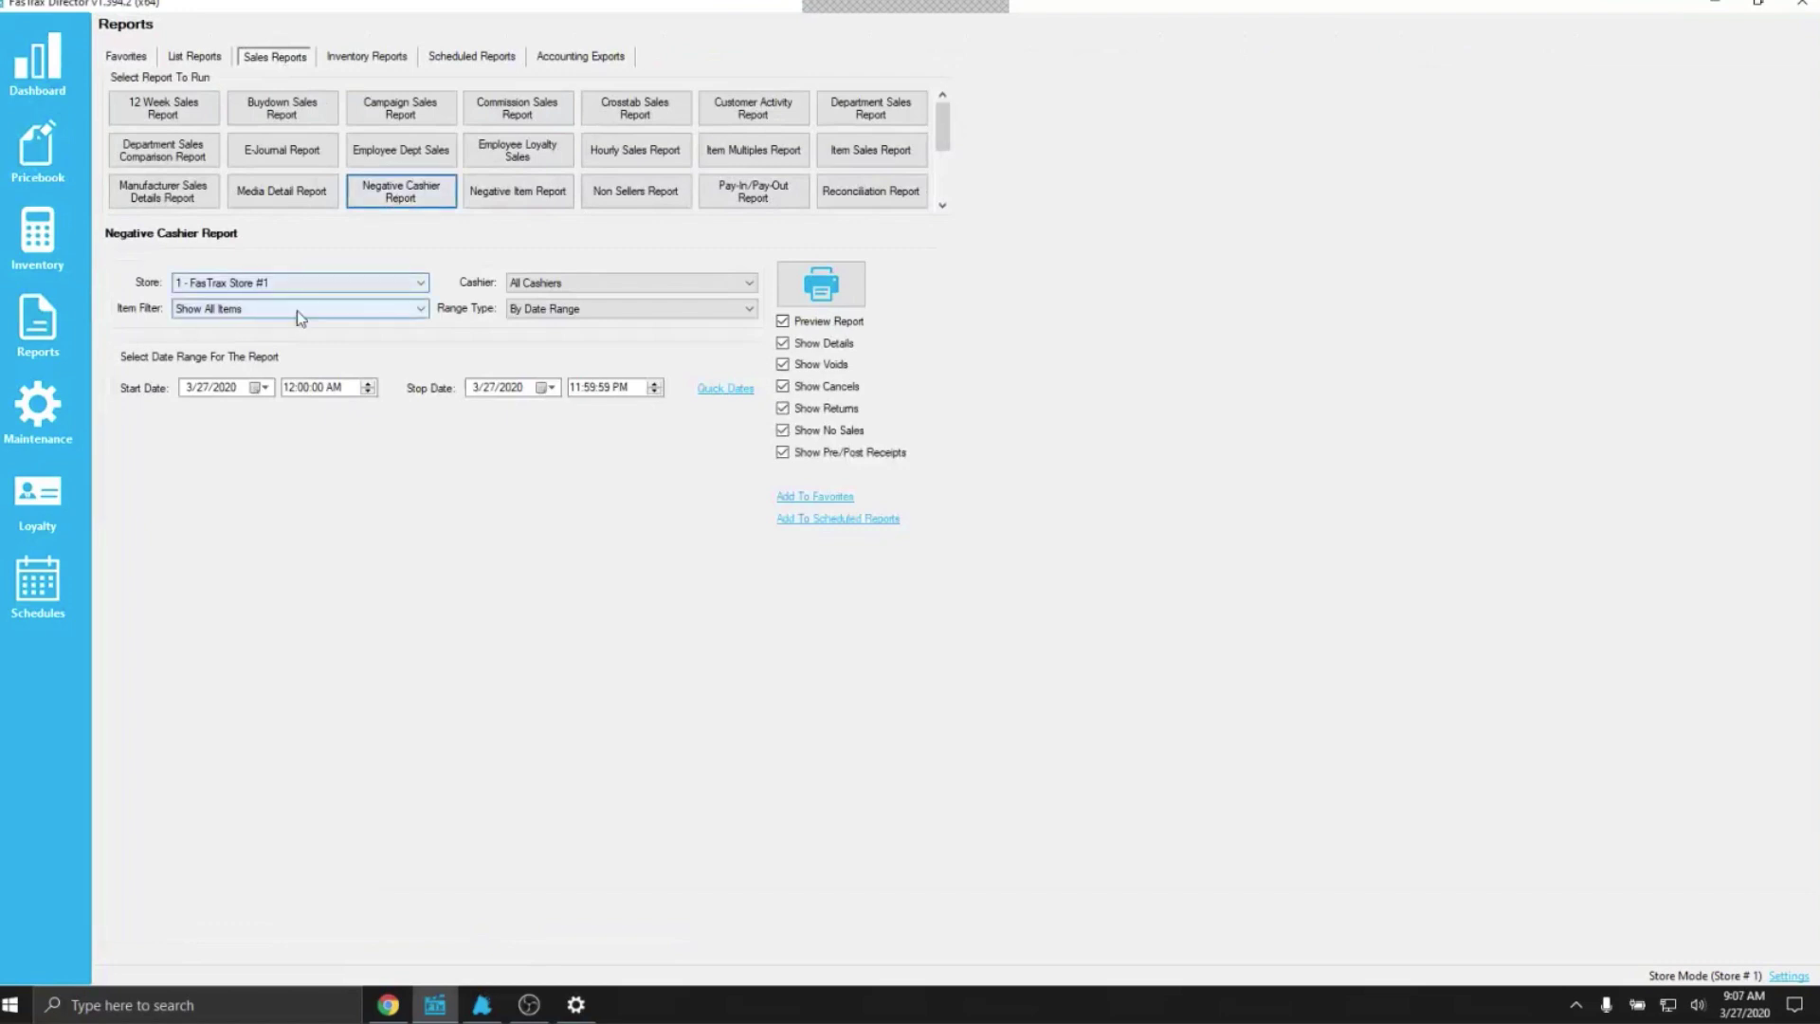
- Examine the cashier, item filter and range type options of the Negative Cashier Report
{"action": "left_click", "coordinate": [578, 282]}
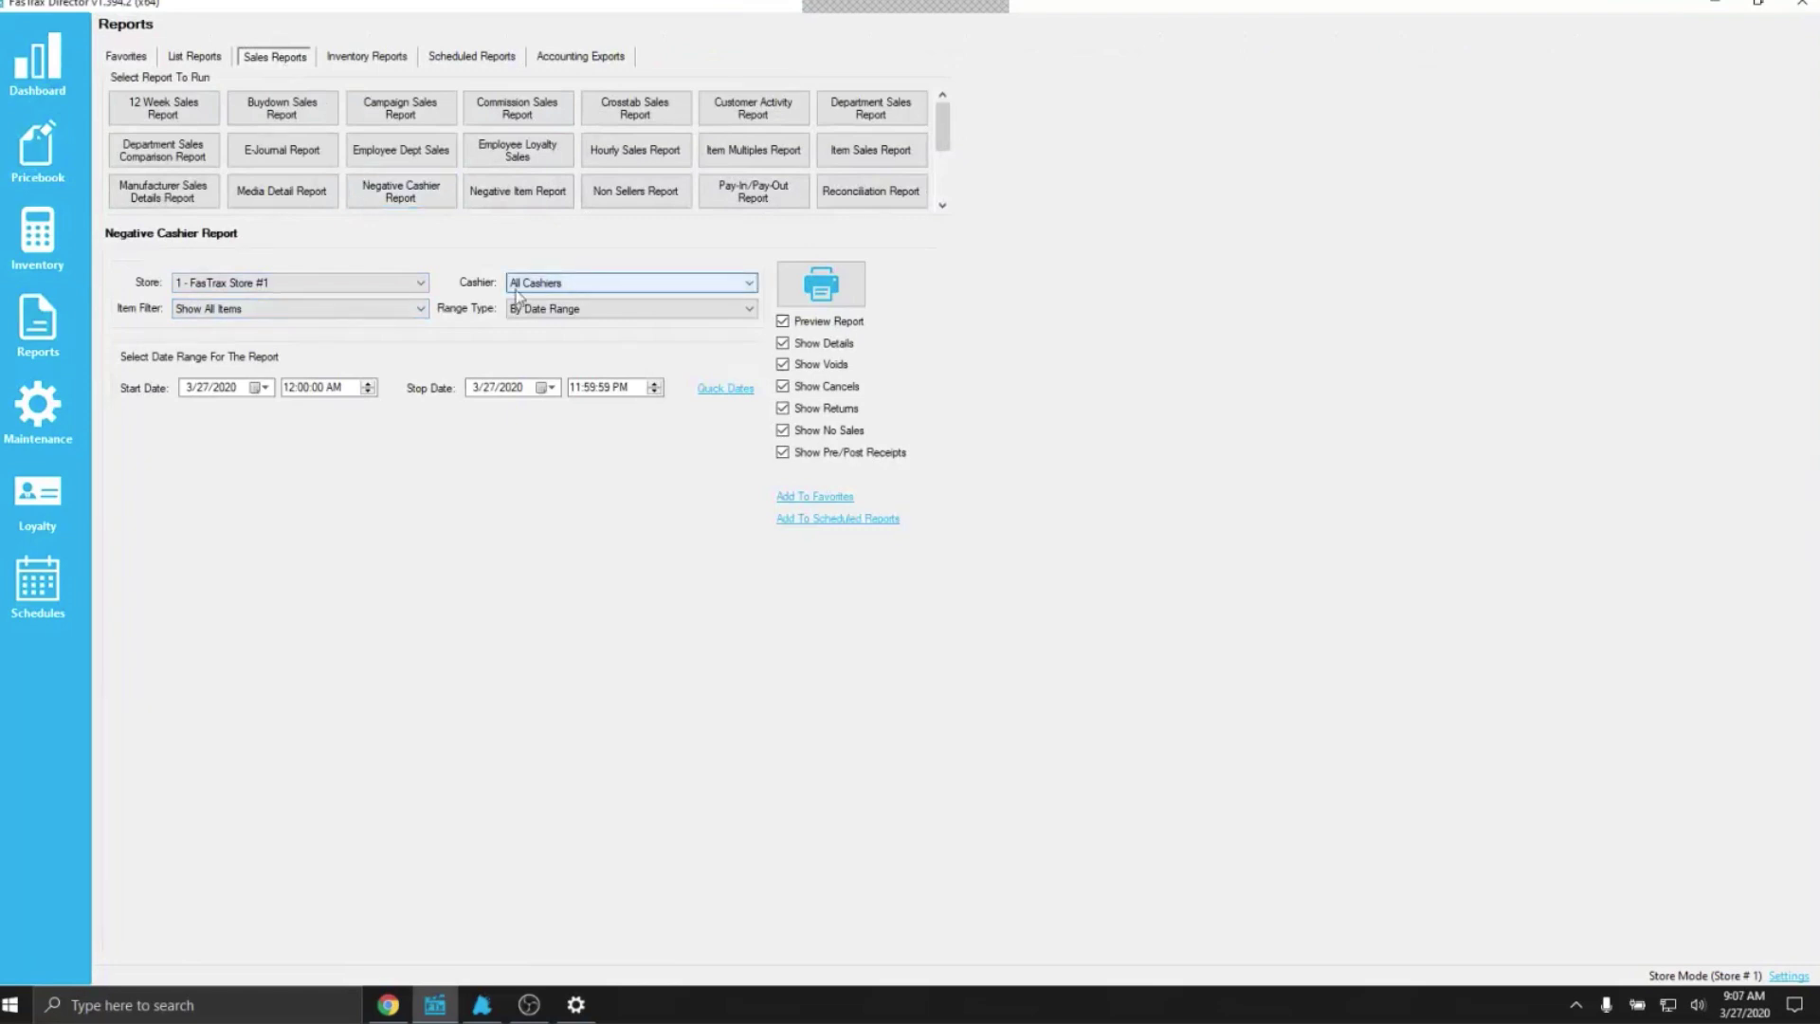
{"action": "left_click", "coordinate": [358, 314]}
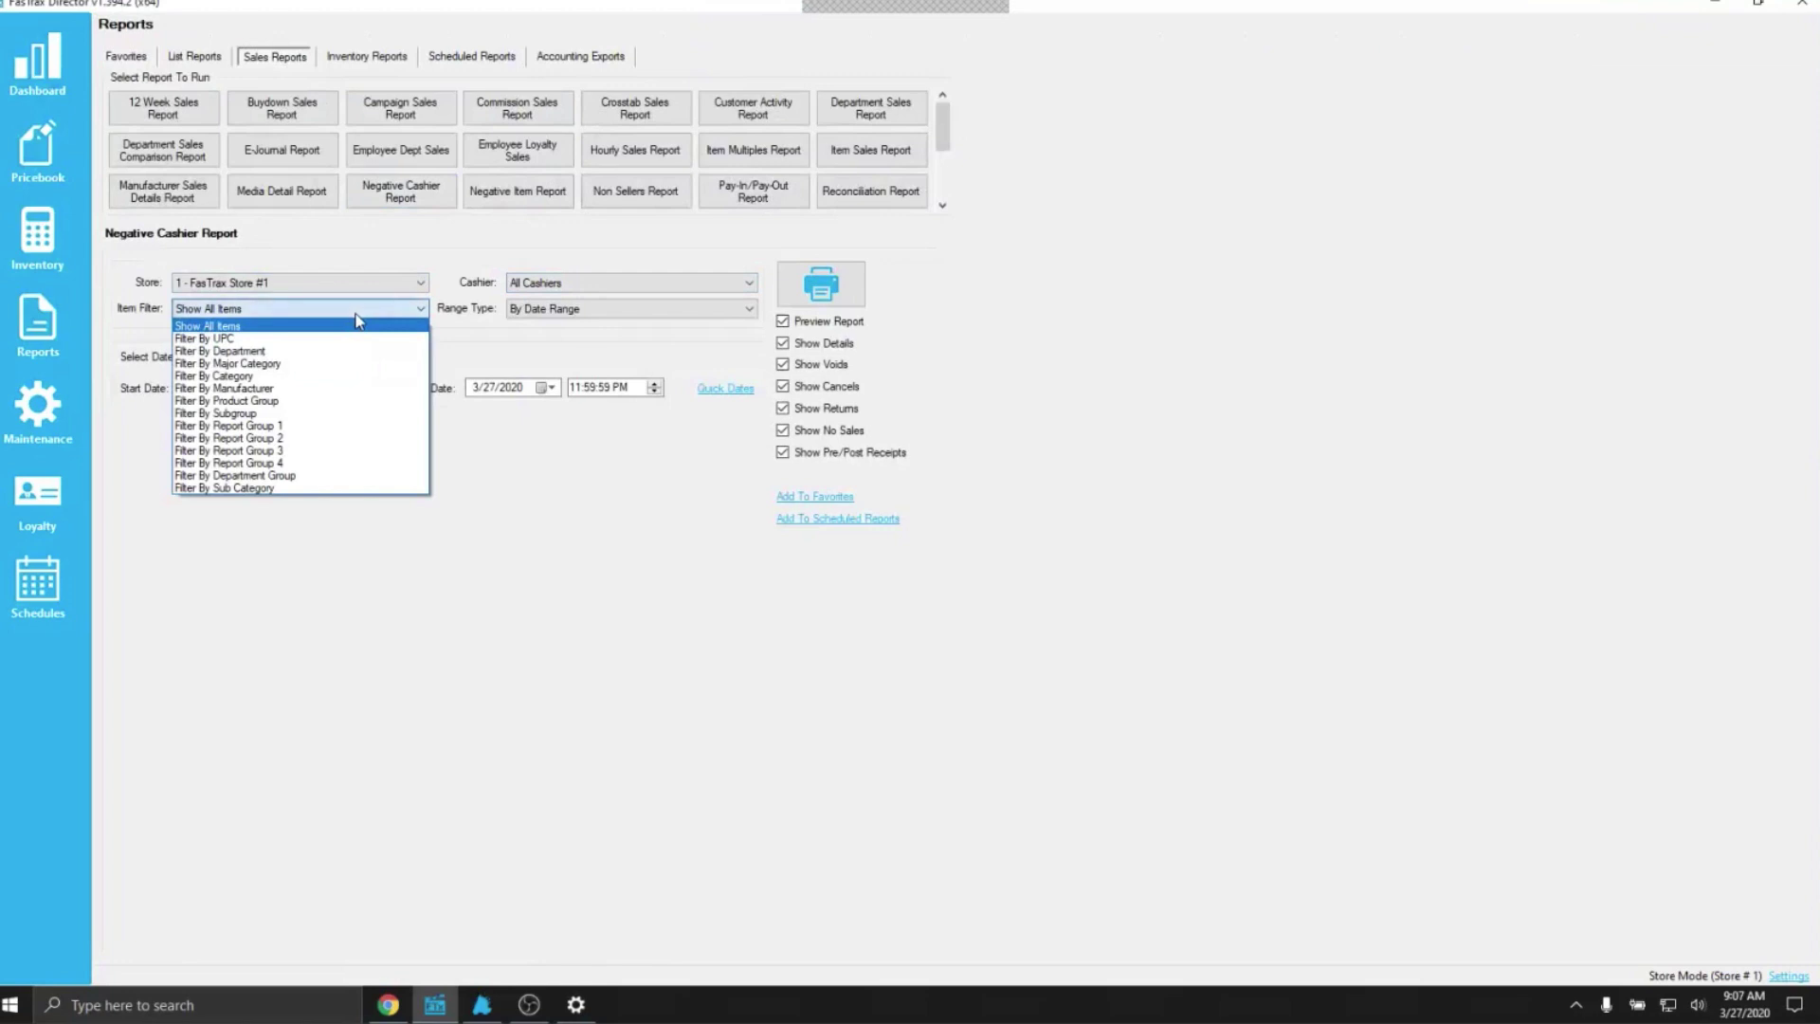
{"action": "left_click", "coordinate": [351, 316]}
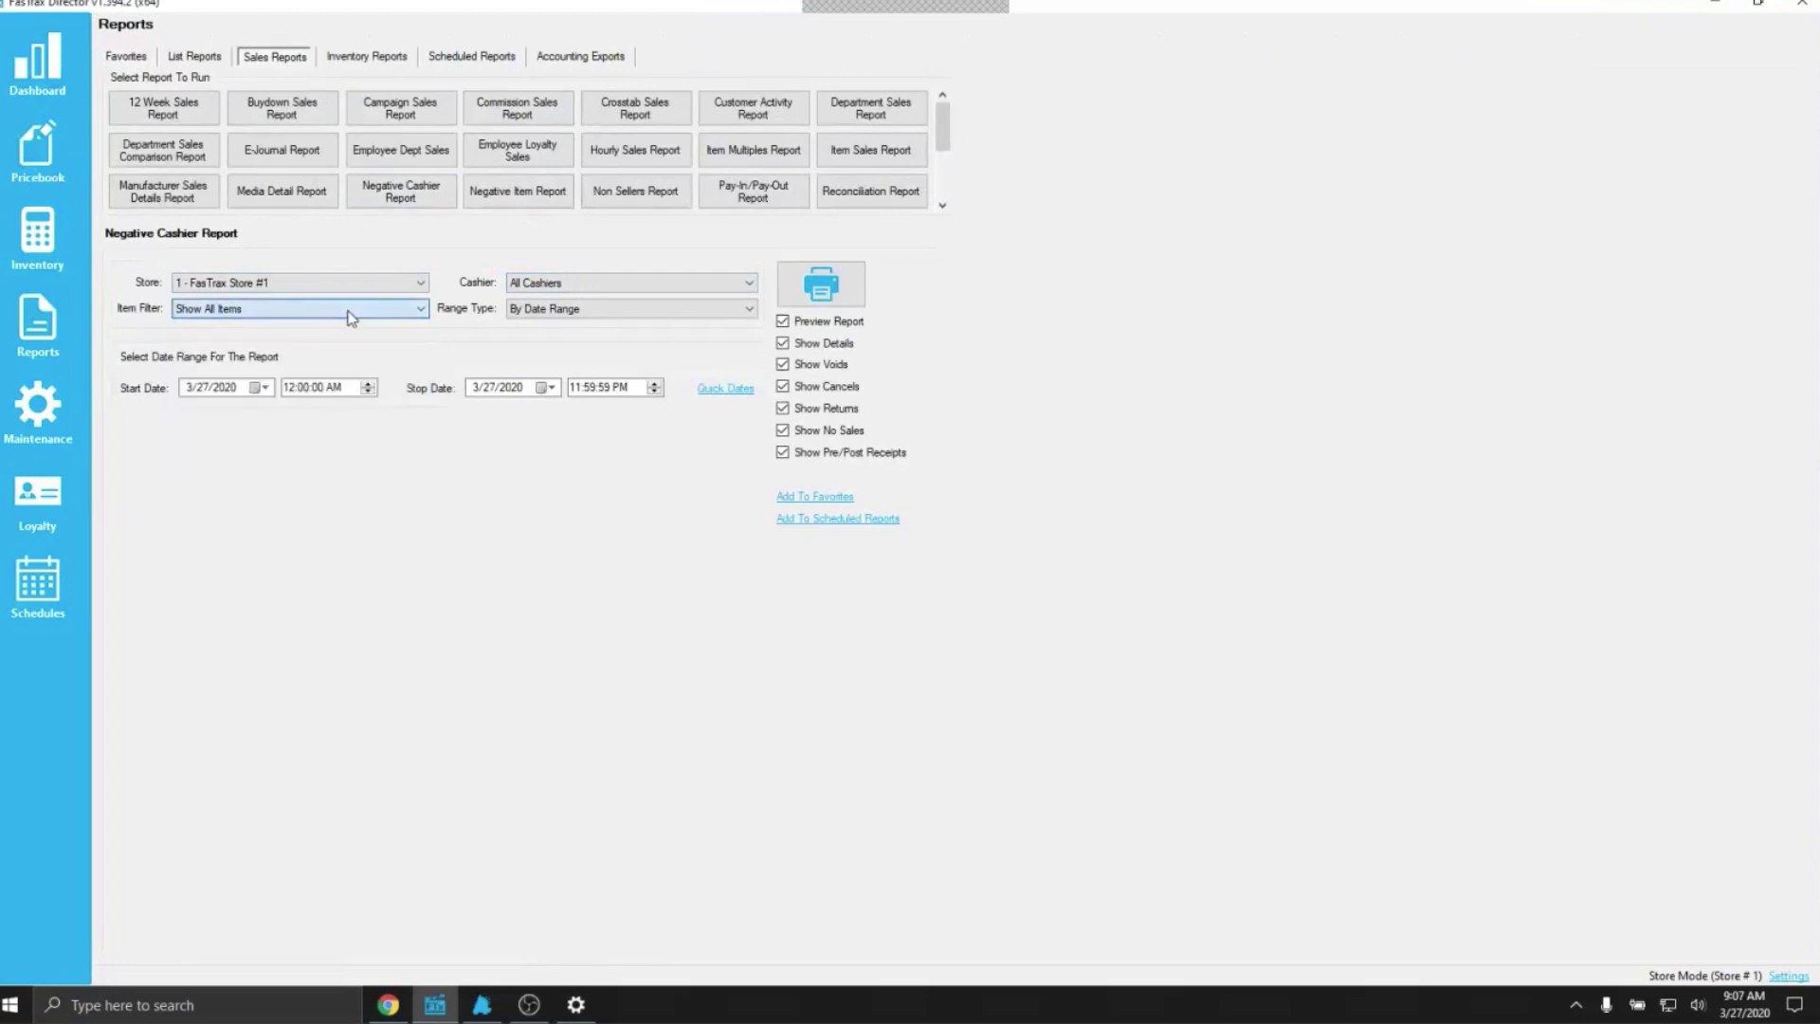
{"action": "left_click", "coordinate": [550, 311]}
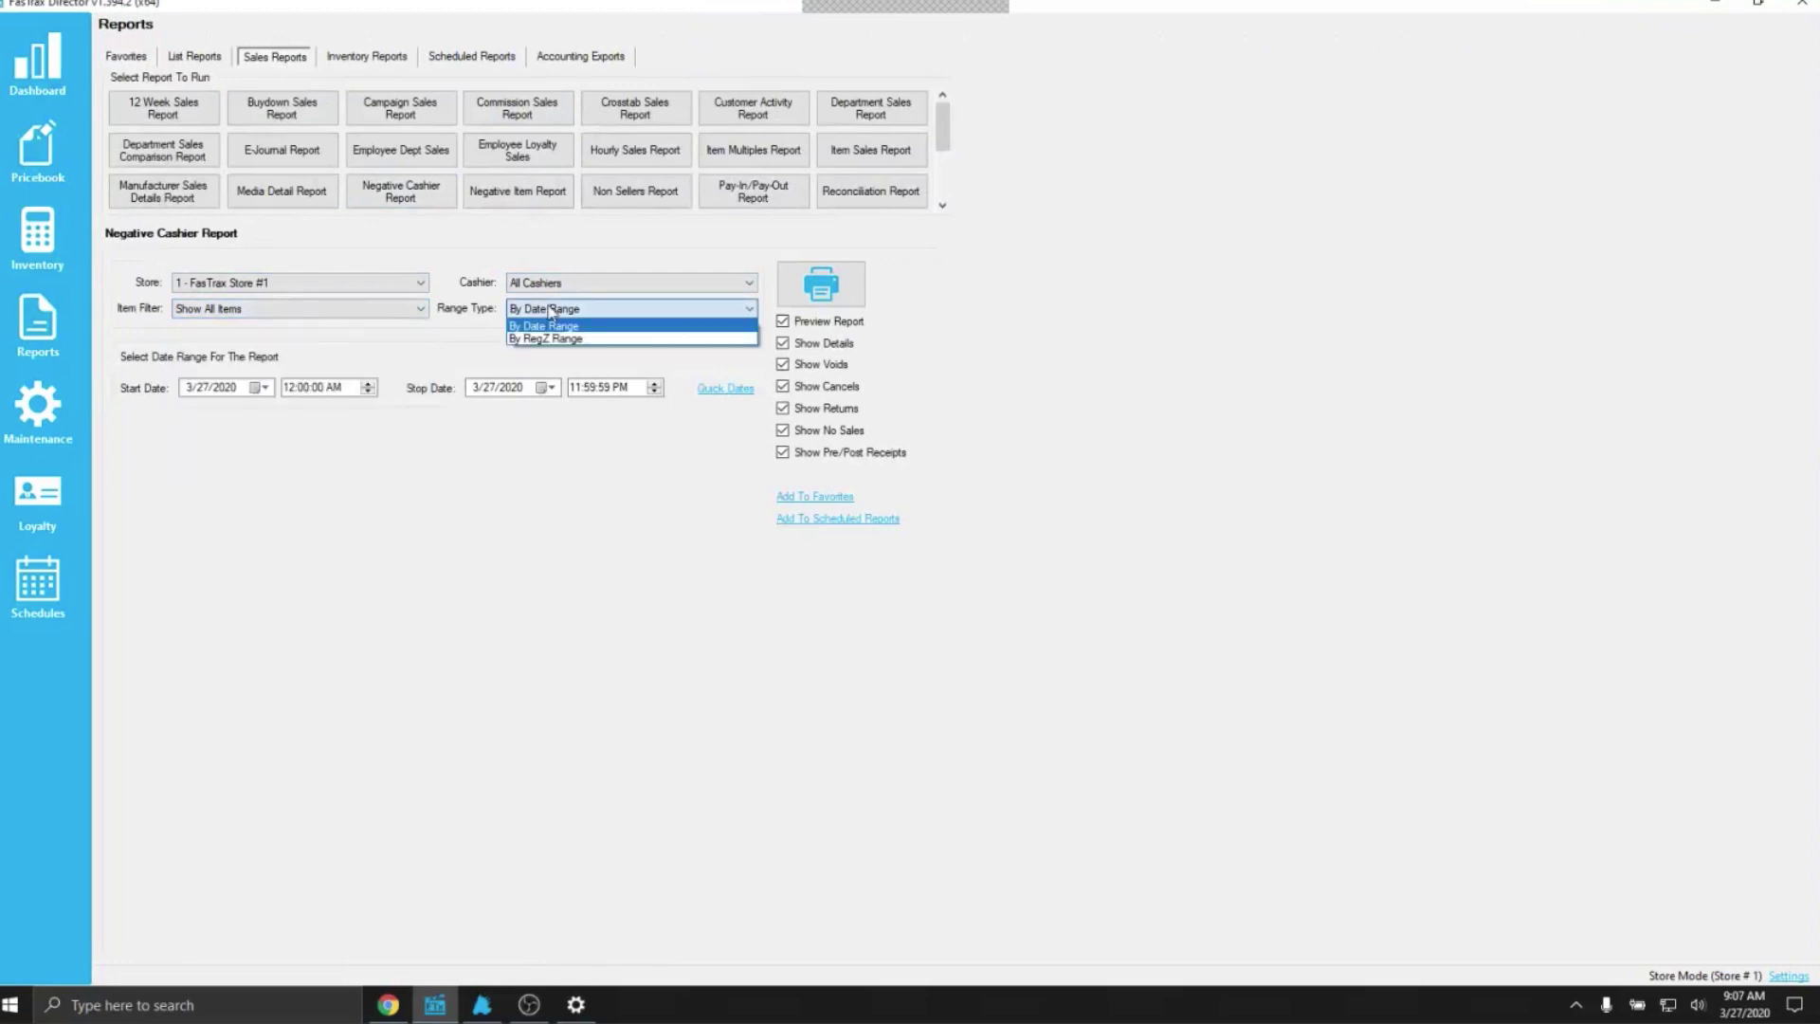
{"action": "left_click", "coordinate": [551, 313]}
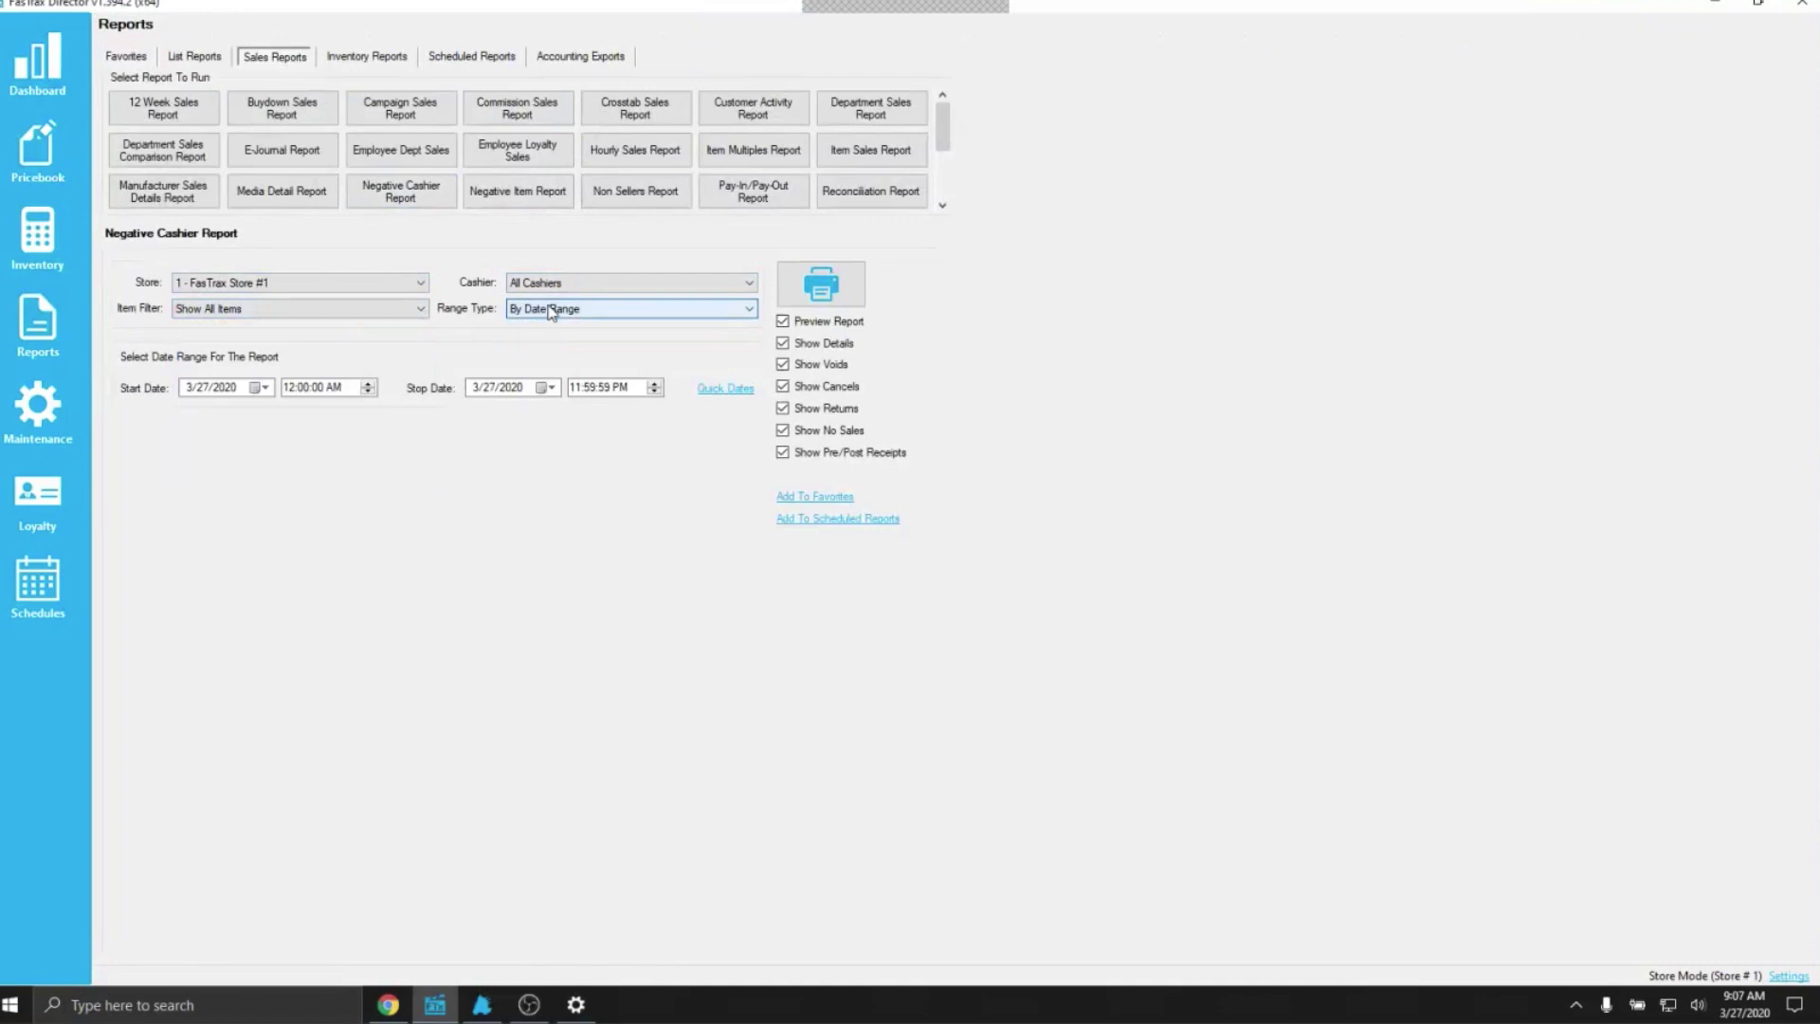
- Set the Negative Cashier Report's date range to Today and generate the report preview
{"action": "left_click", "coordinate": [728, 389]}
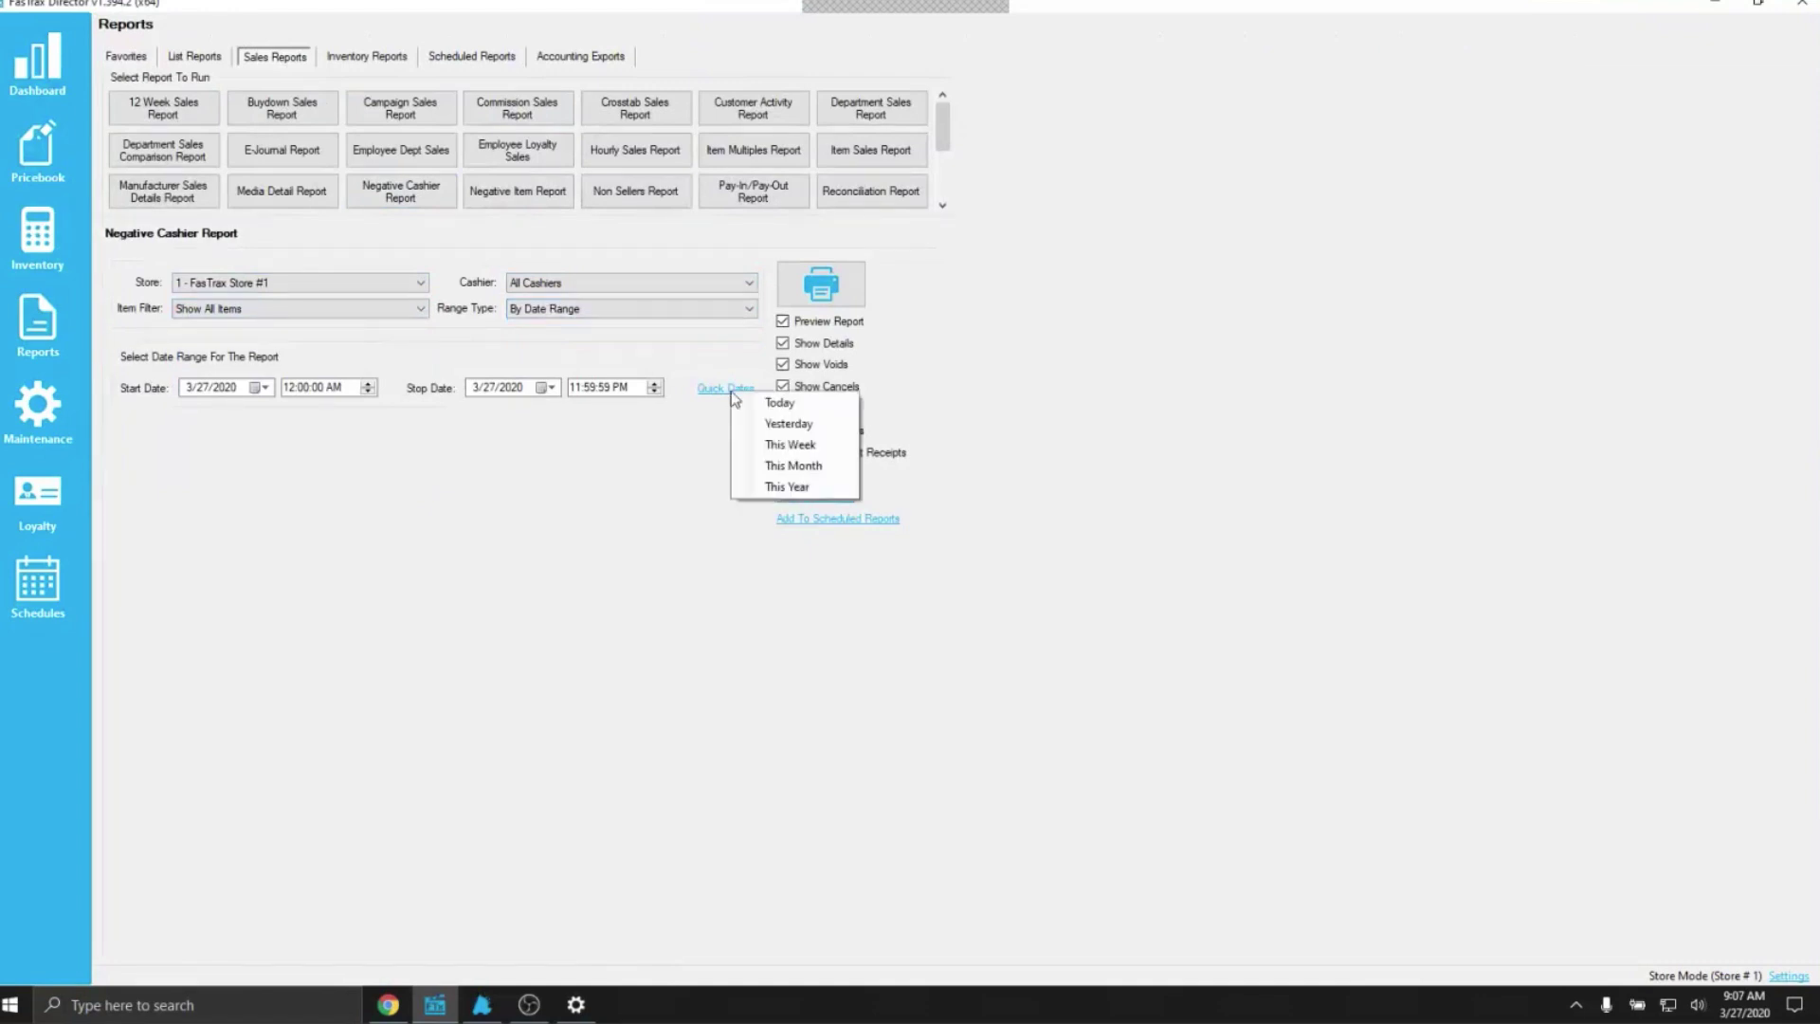
{"action": "left_click", "coordinate": [759, 399]}
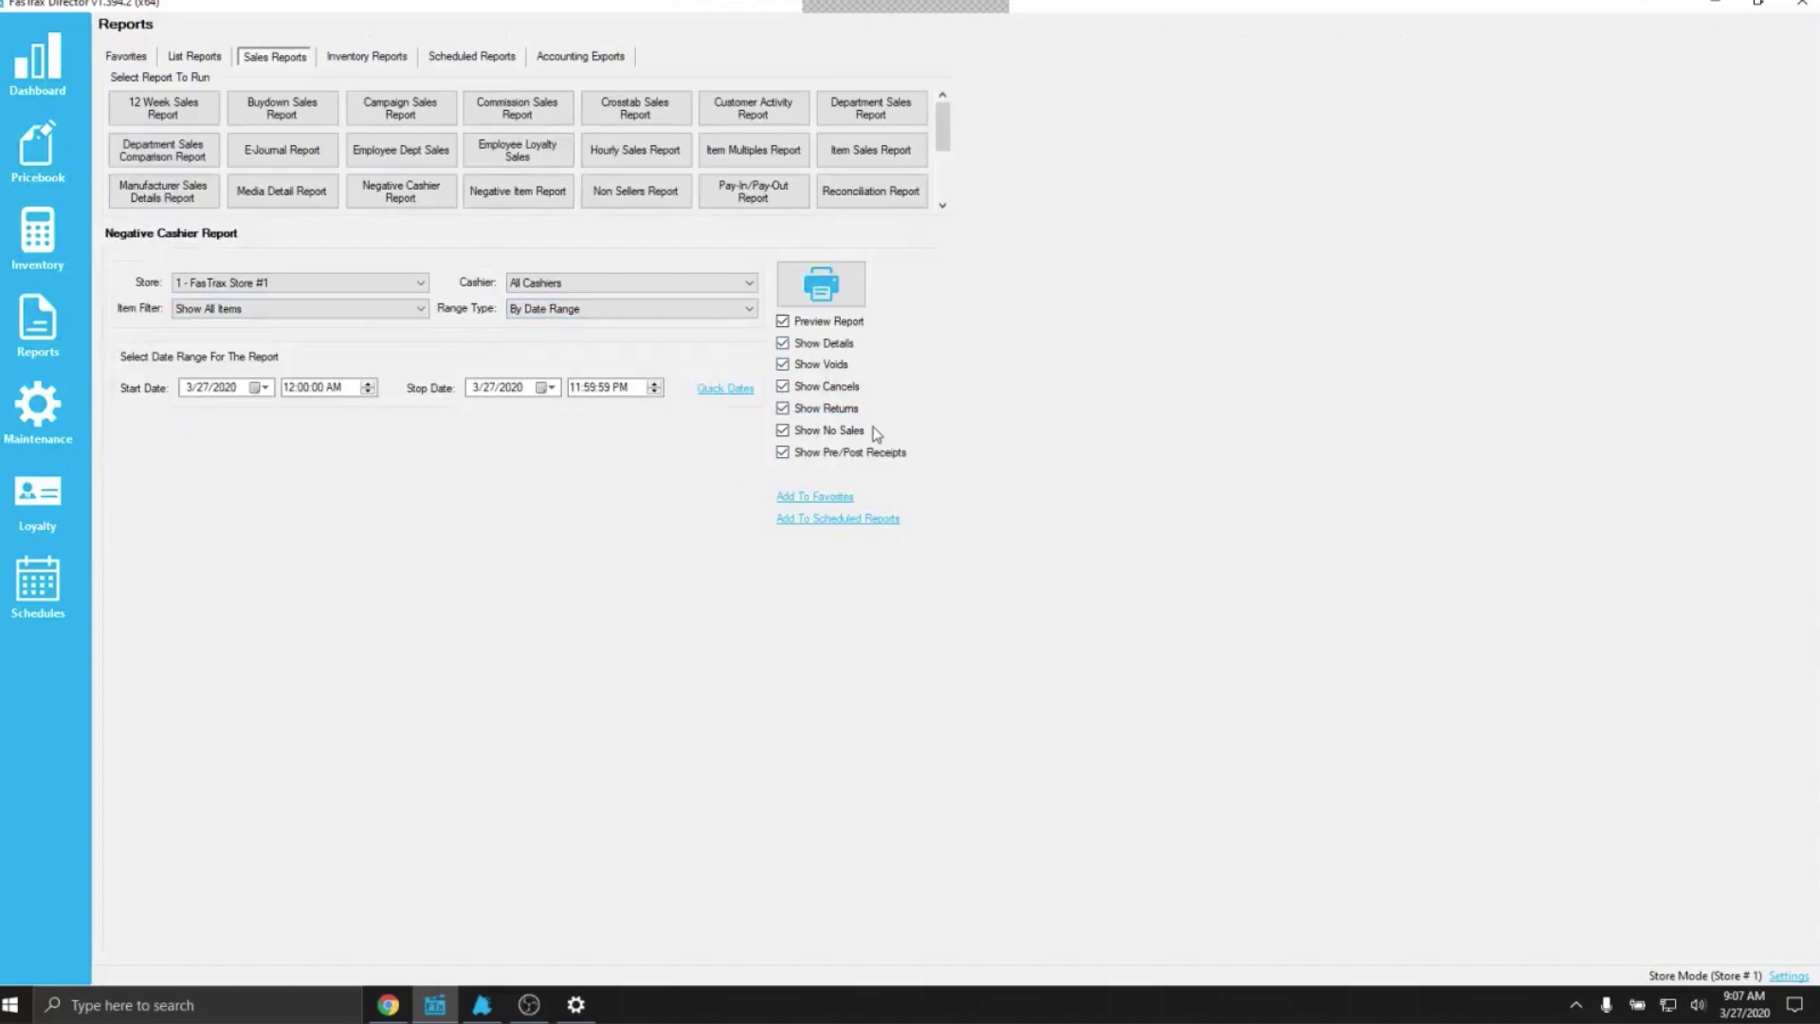
{"action": "left_click", "coordinate": [821, 283]}
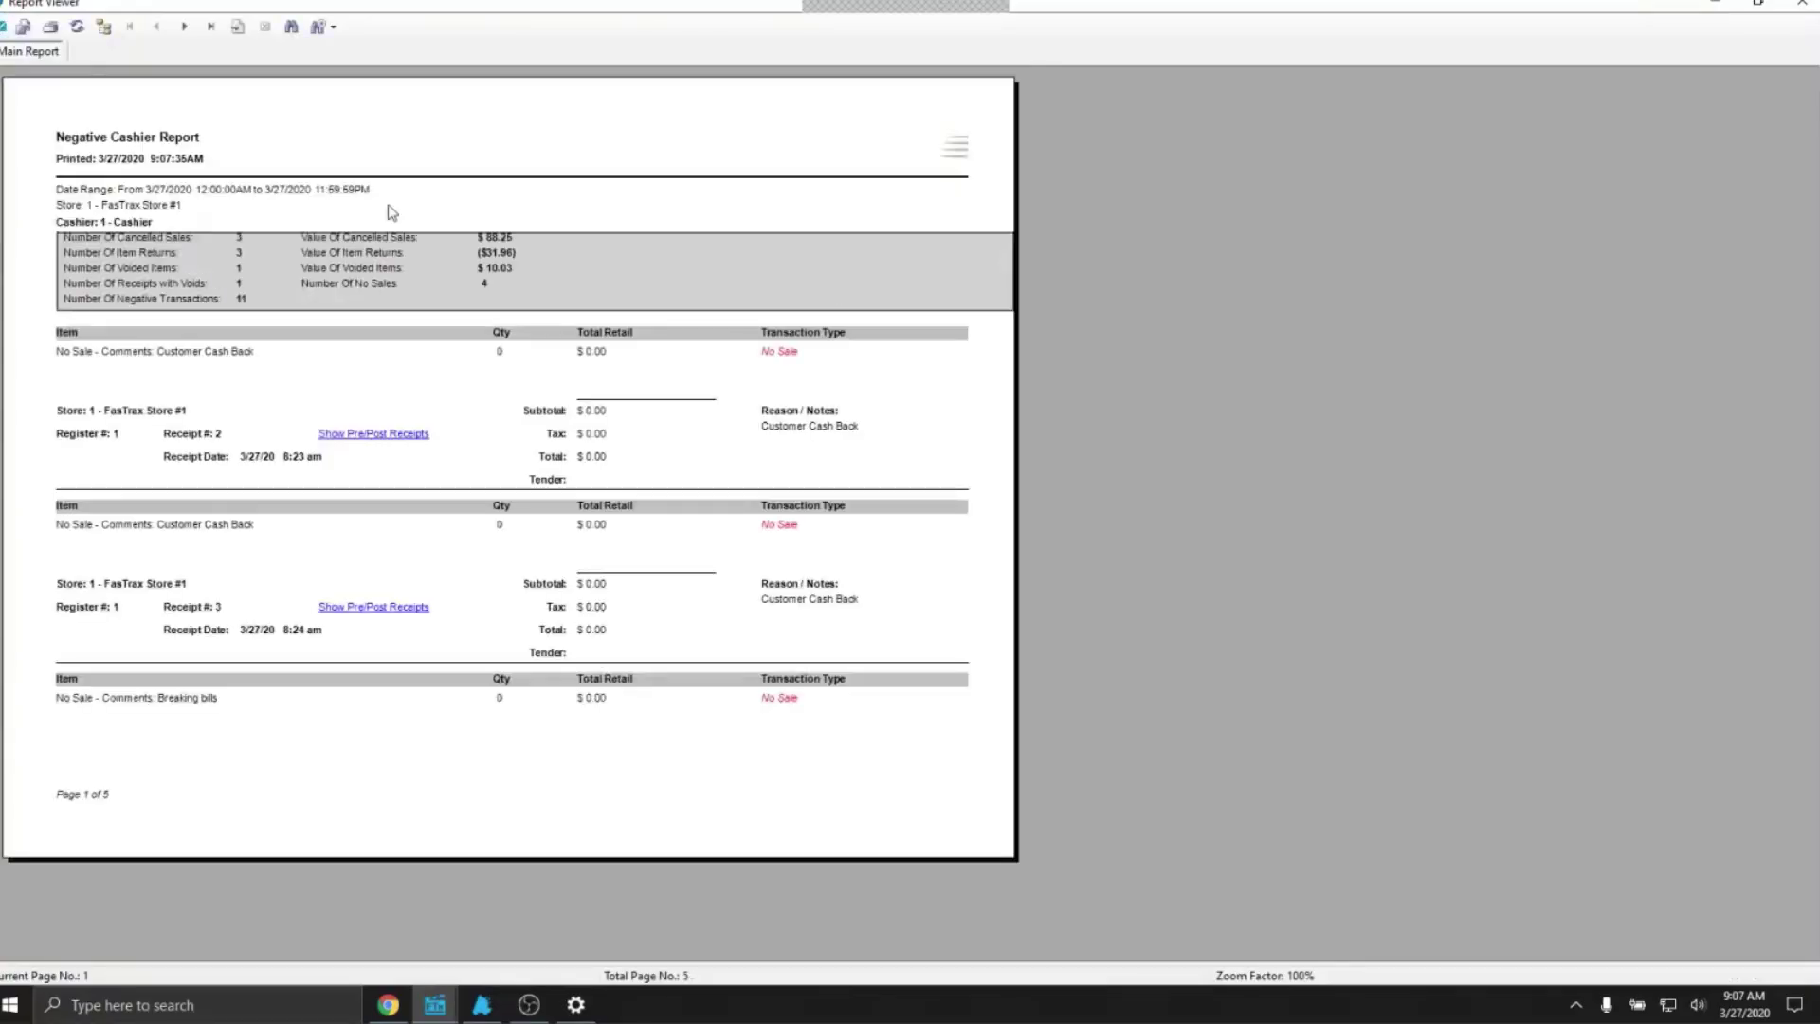
- Page through the Negative Cashier Report to examine the cashier summary and the no sale, cancel, return and void entries
{"action": "left_click", "coordinate": [182, 27]}
{"action": "left_click", "coordinate": [182, 27]}
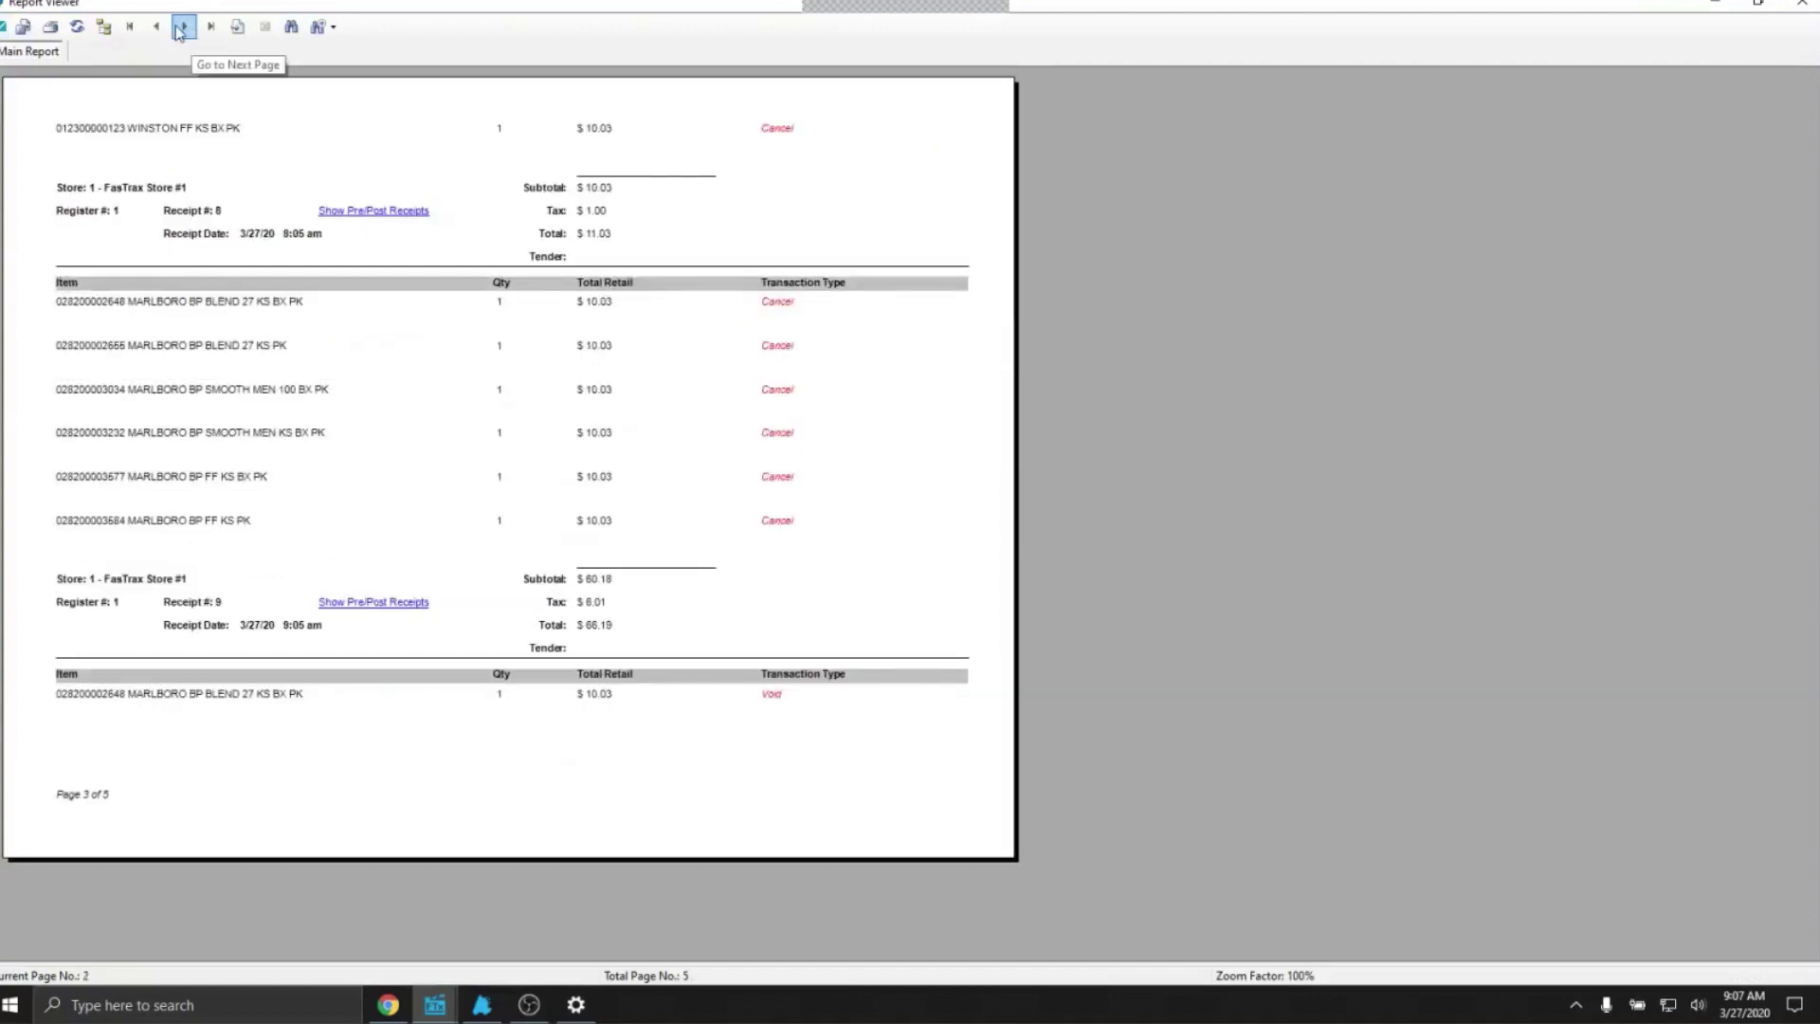
{"action": "left_click", "coordinate": [158, 29]}
{"action": "left_click", "coordinate": [158, 30]}
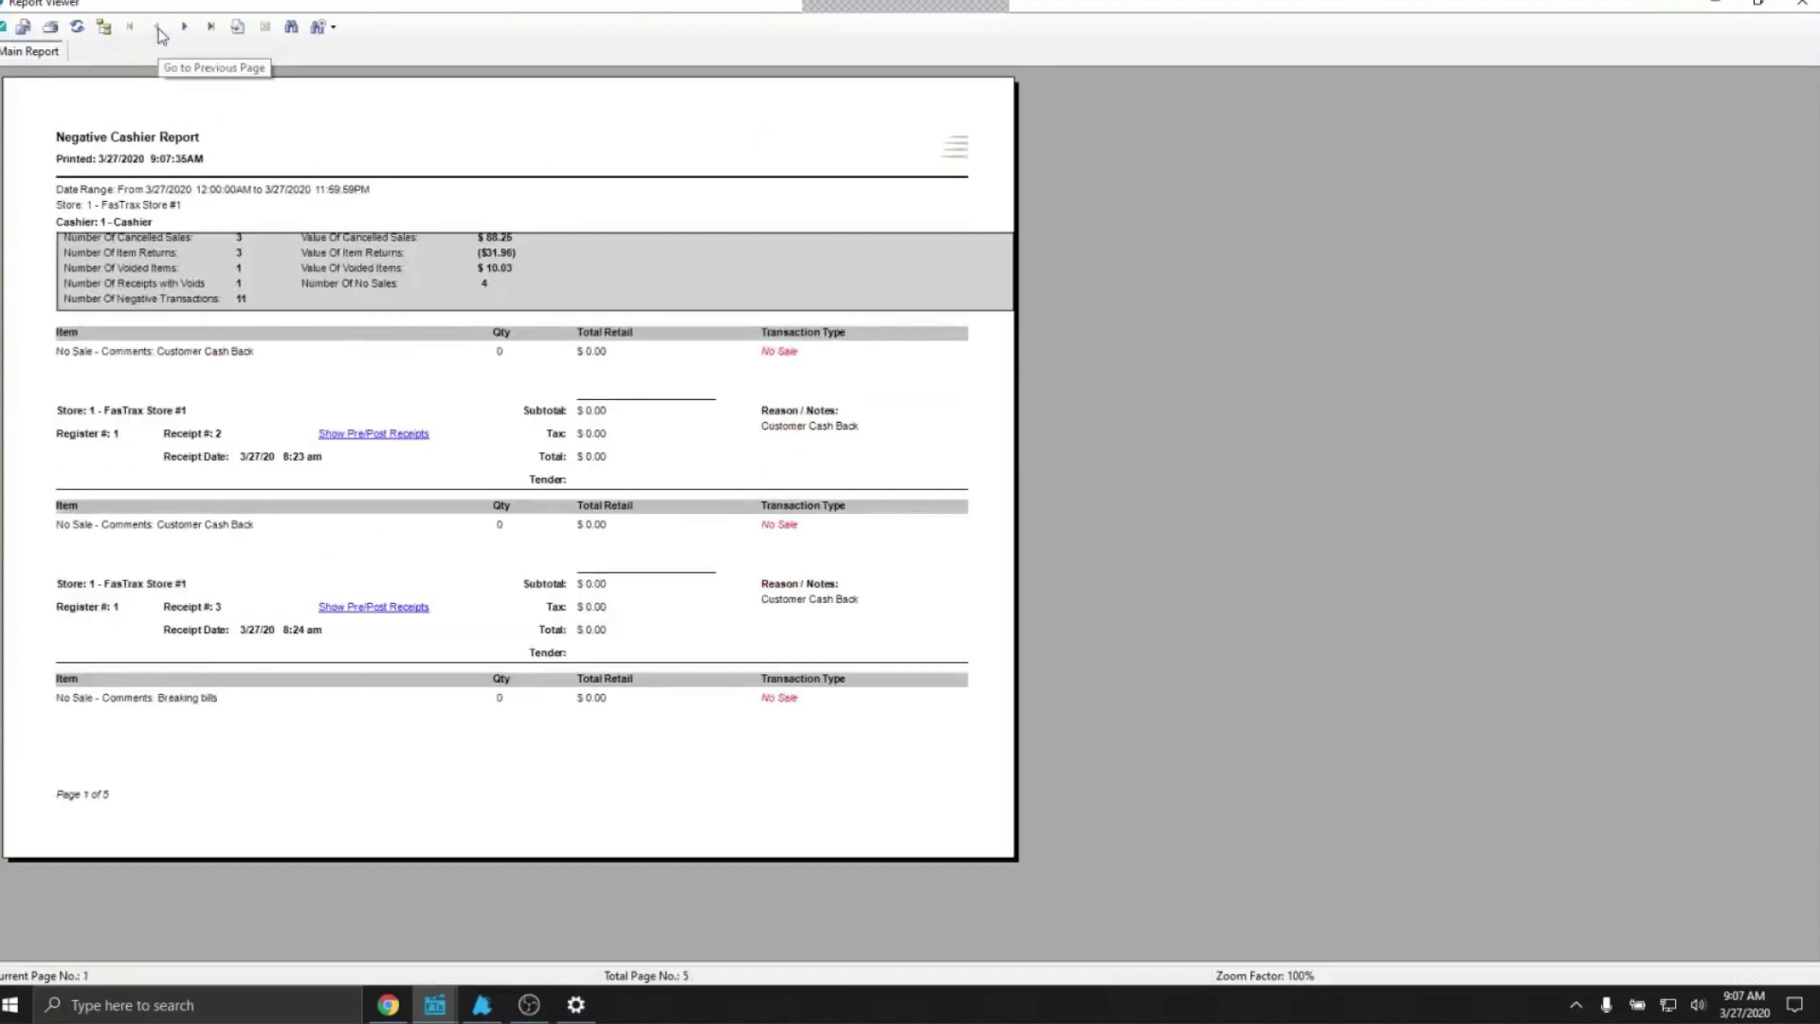
{"action": "left_click", "coordinate": [183, 28]}
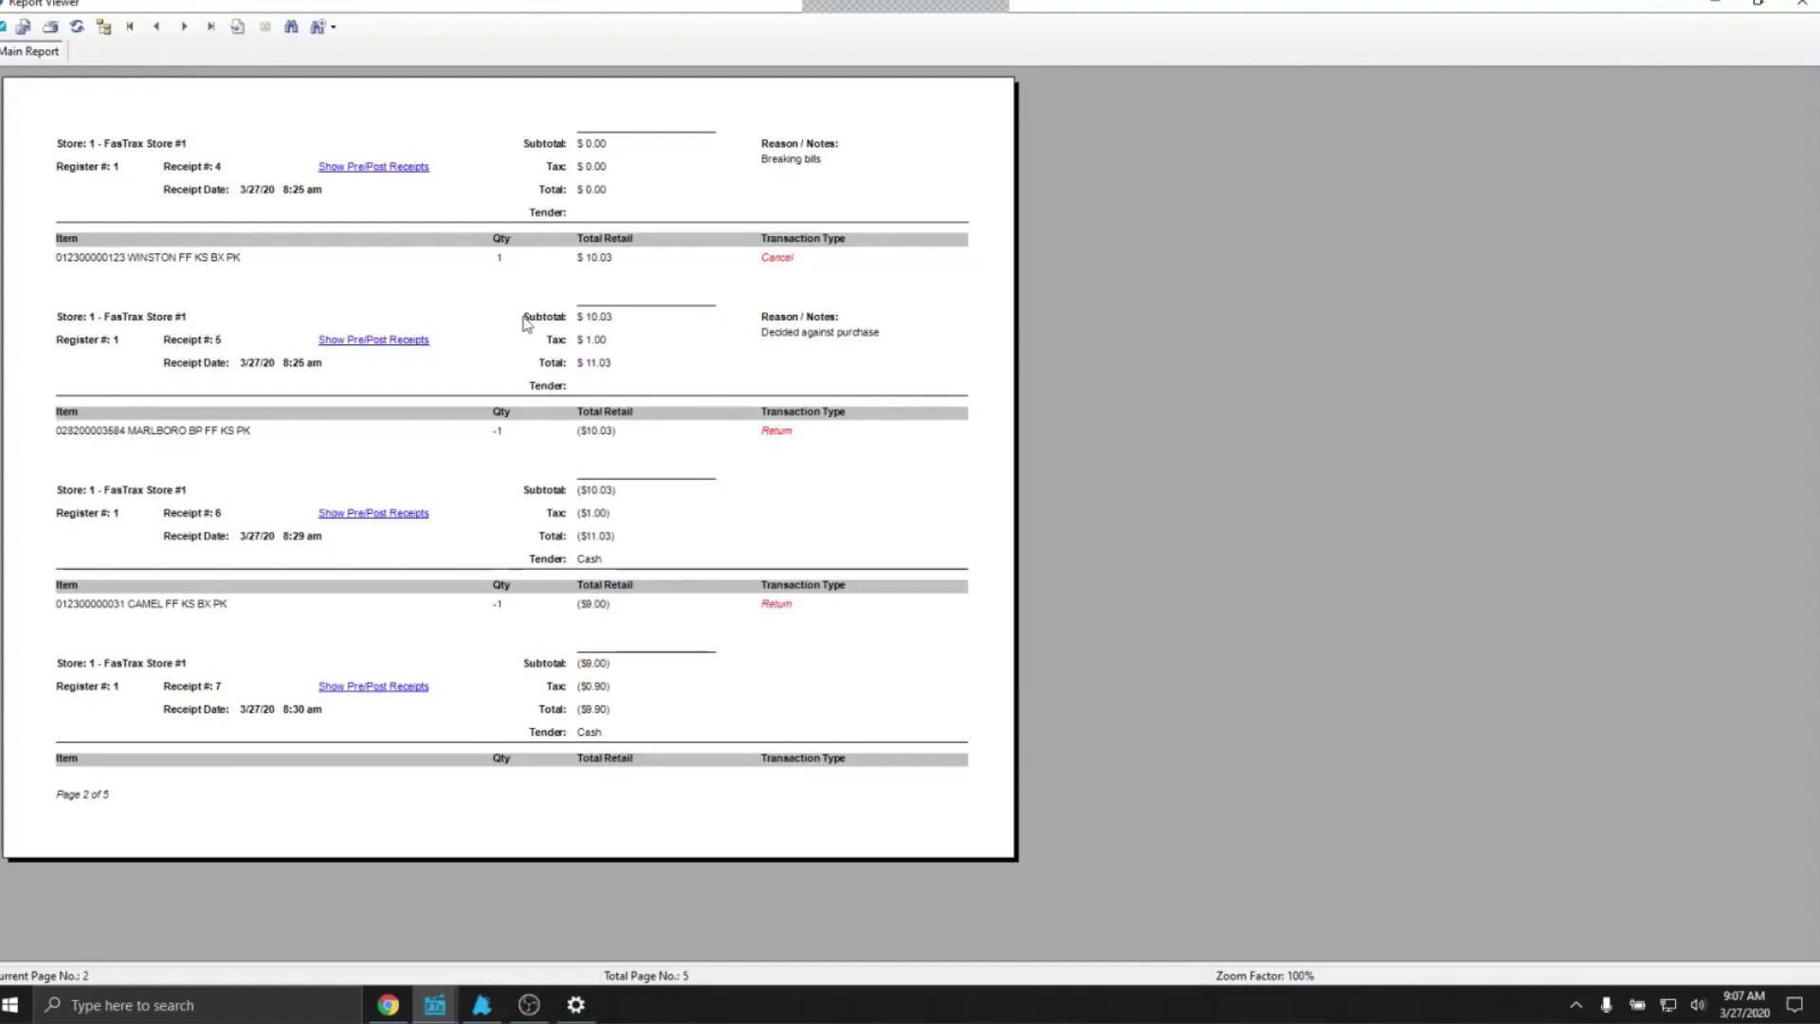
{"action": "left_click", "coordinate": [156, 27]}
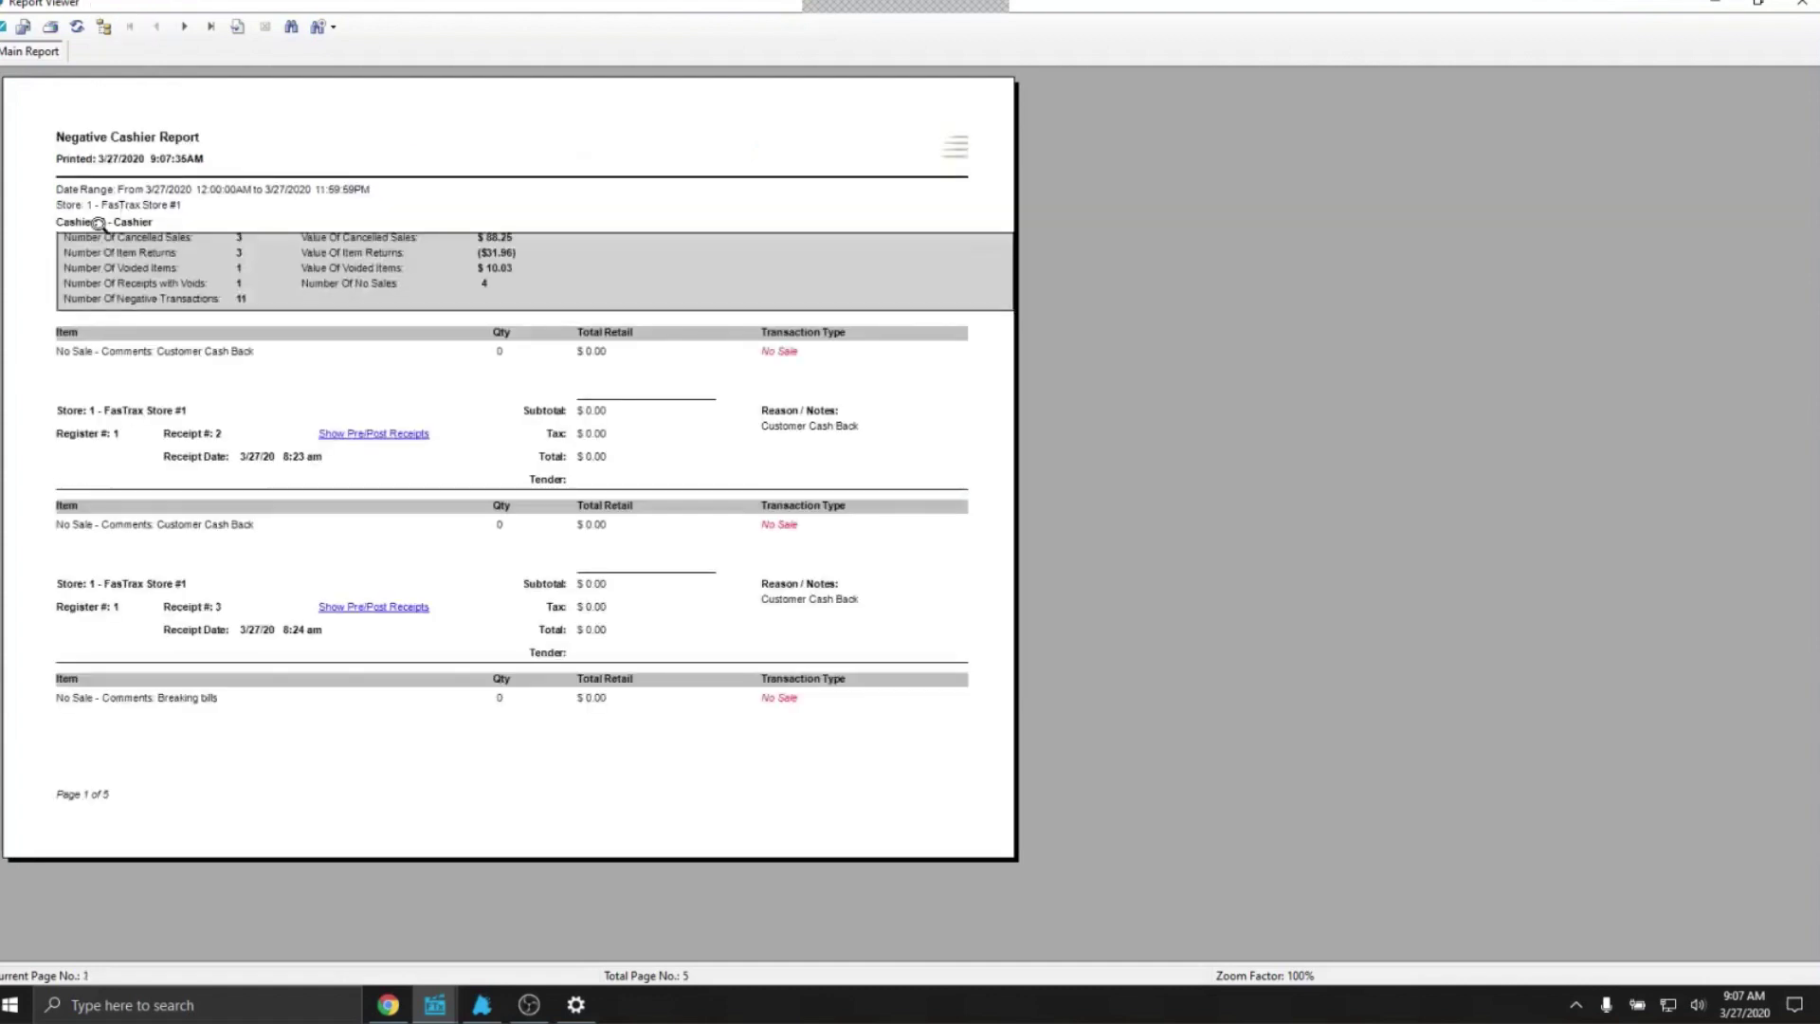
{"action": "left_click", "coordinate": [184, 26]}
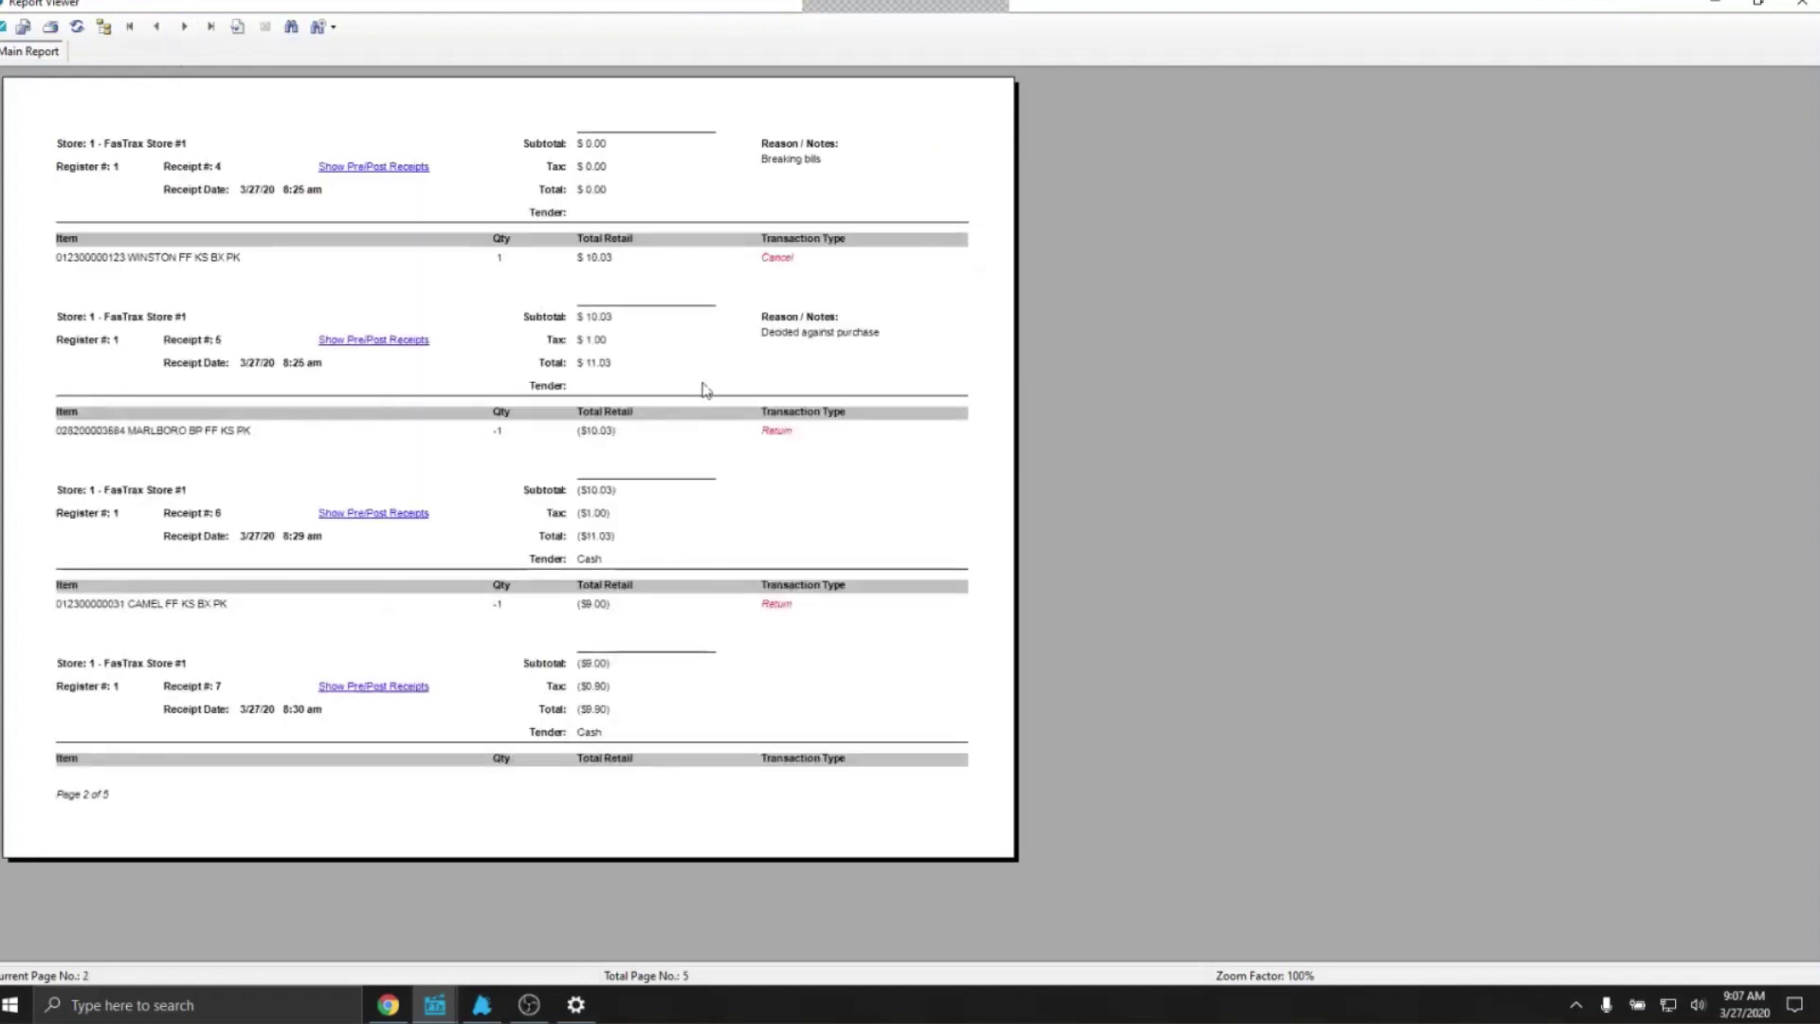
- View the pre/post receipts for the cancelled WINSTON FF KS BX PK sale noted "Decided against purchase", and close the report
{"action": "left_click", "coordinate": [390, 346]}
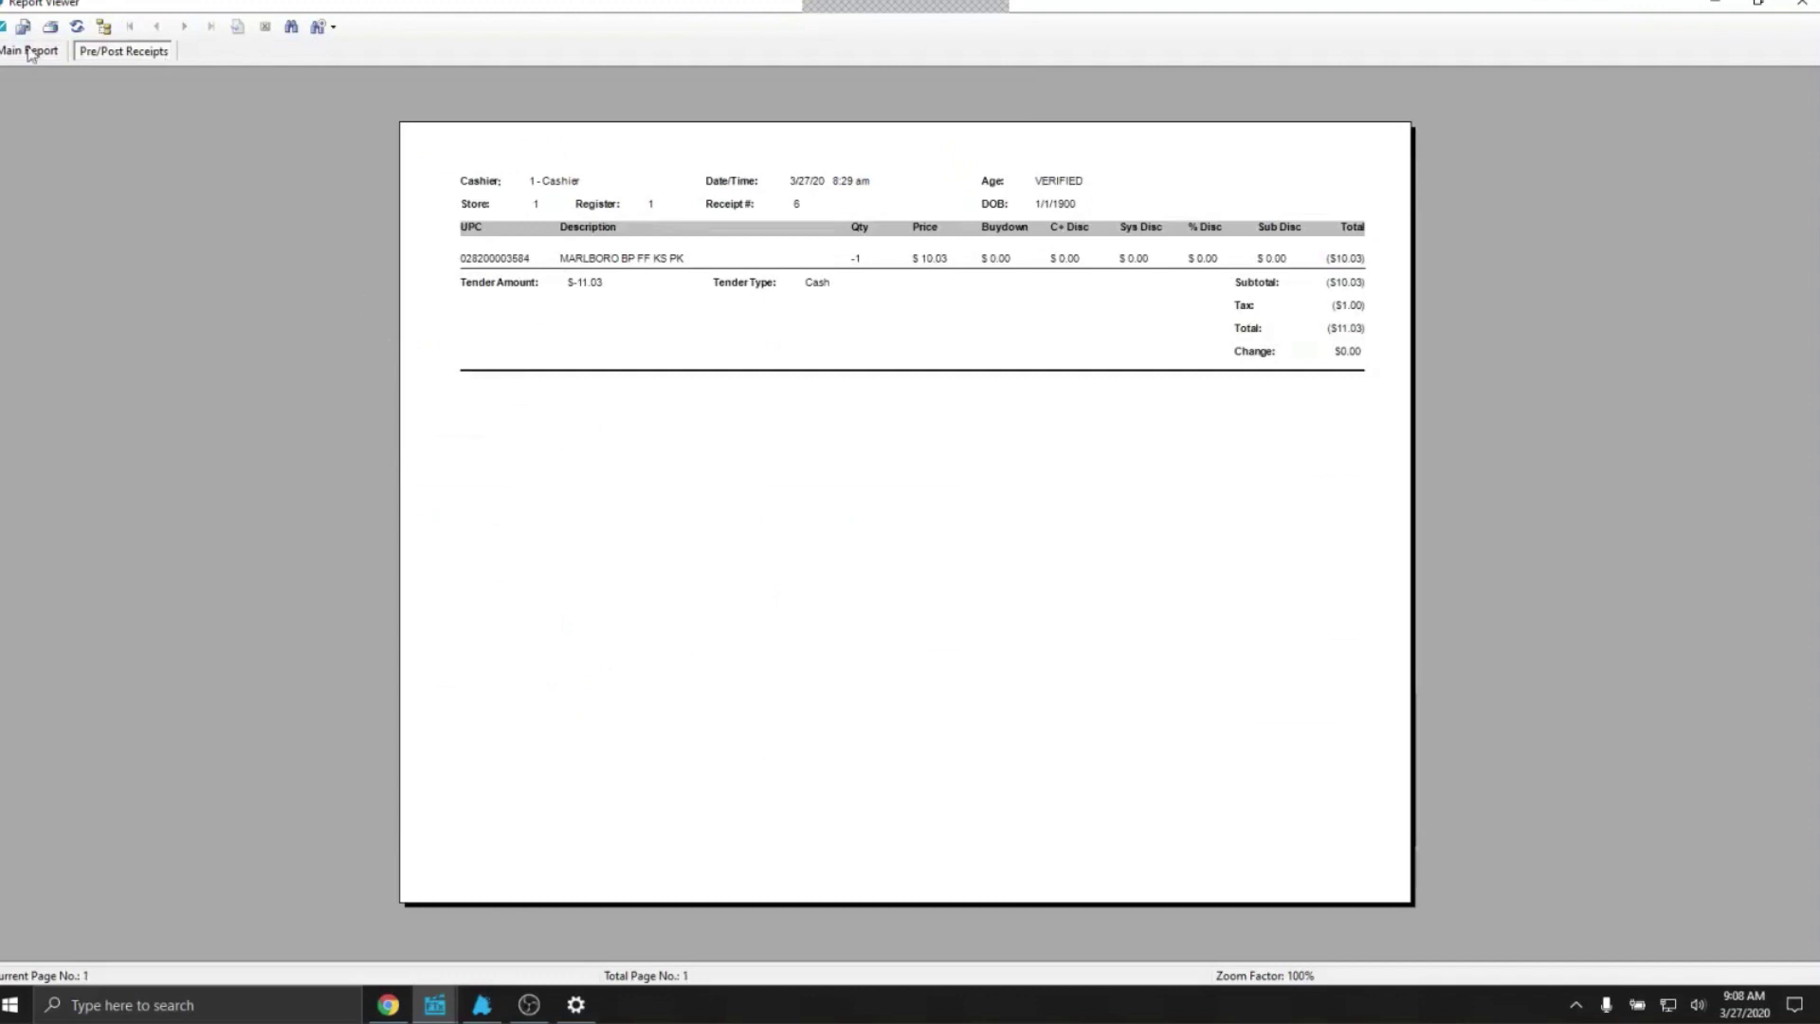
{"action": "left_click", "coordinate": [29, 51]}
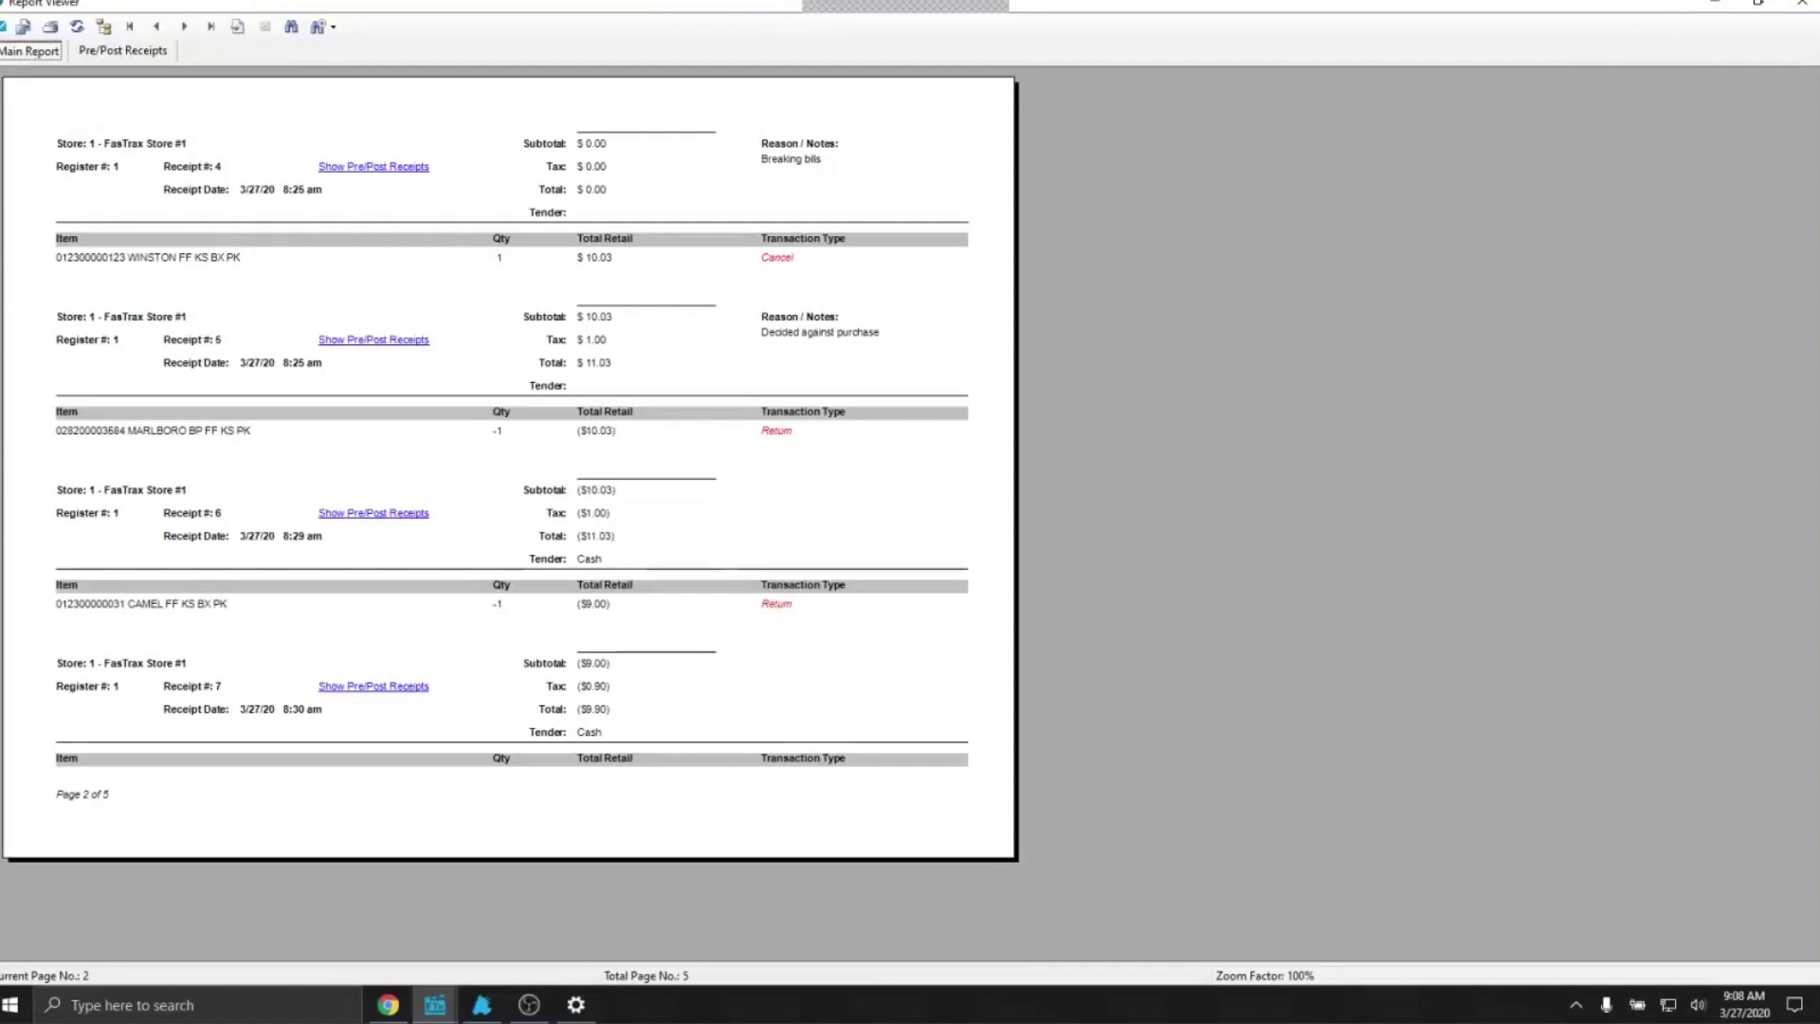
{"action": "left_click", "coordinate": [1804, 9]}
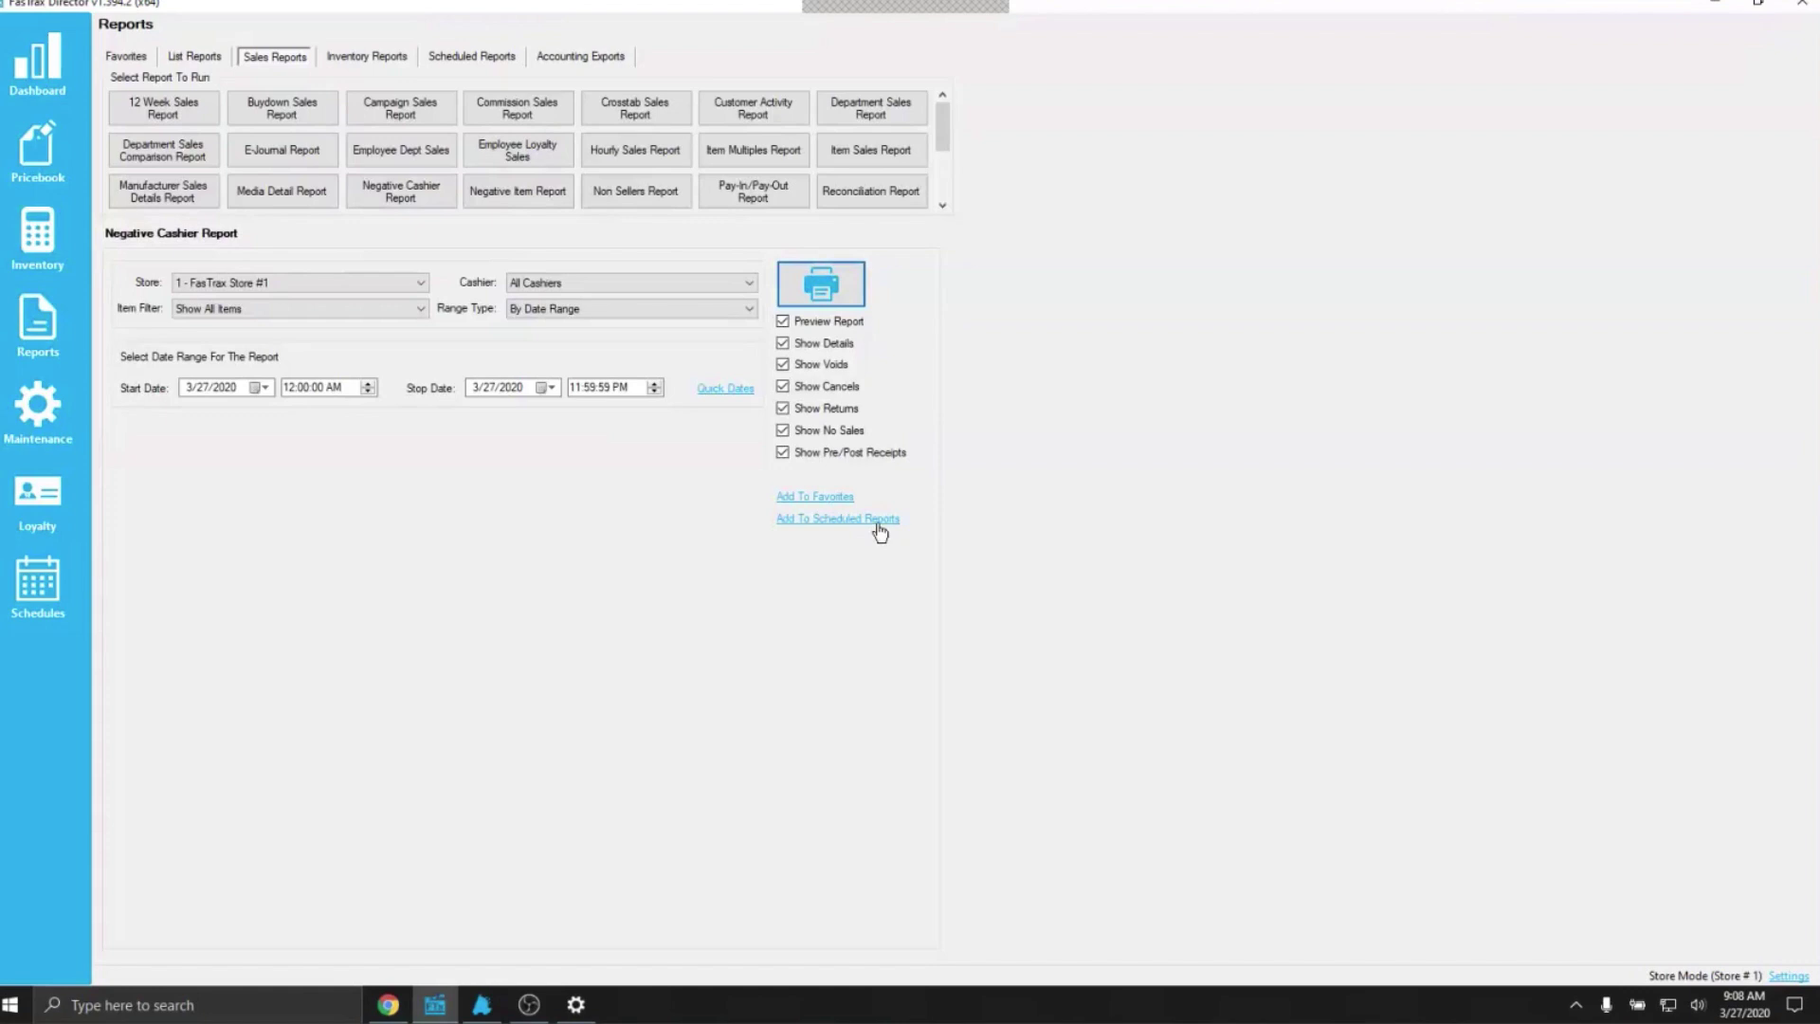
- Switch to the FasTrax point of sale, exit the register screen and log off the cashier
{"action": "left_click", "coordinate": [481, 1007]}
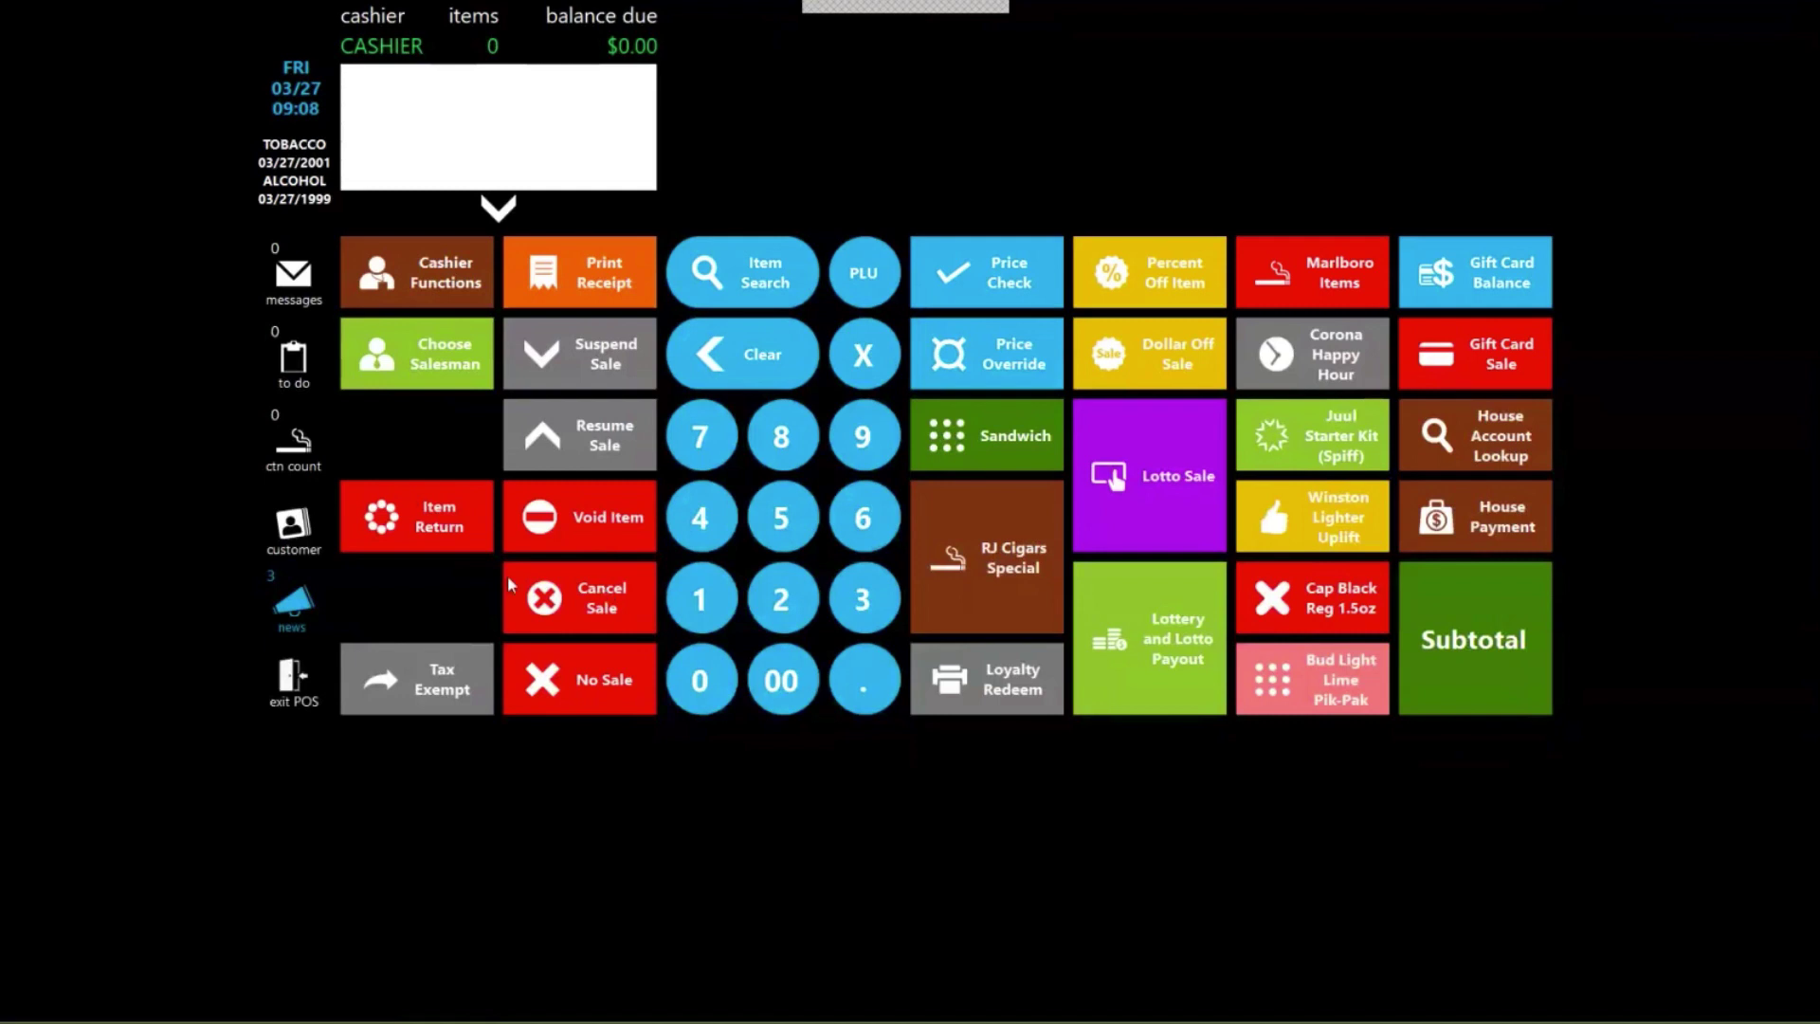
{"action": "left_click", "coordinate": [604, 698]}
{"action": "left_click", "coordinate": [291, 679]}
{"action": "left_click", "coordinate": [82, 913]}
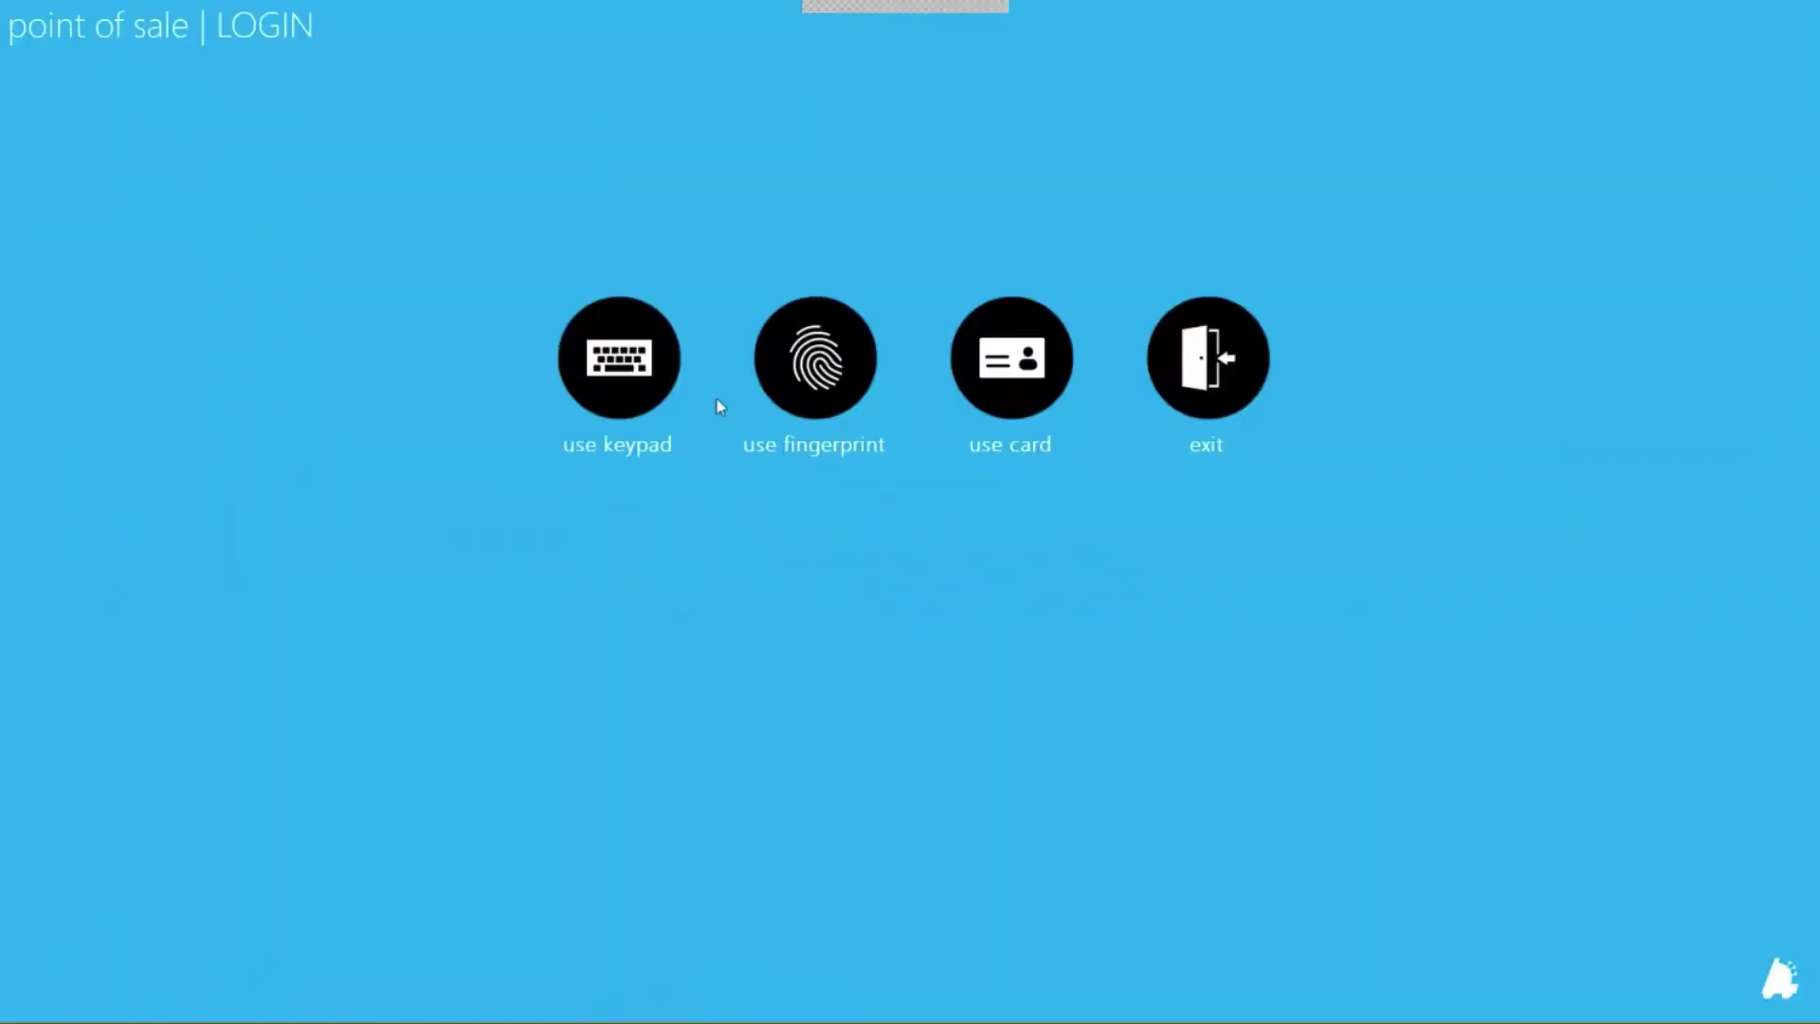
- Log in by keypad with the manager's employee ID and password
{"action": "left_click", "coordinate": [620, 357]}
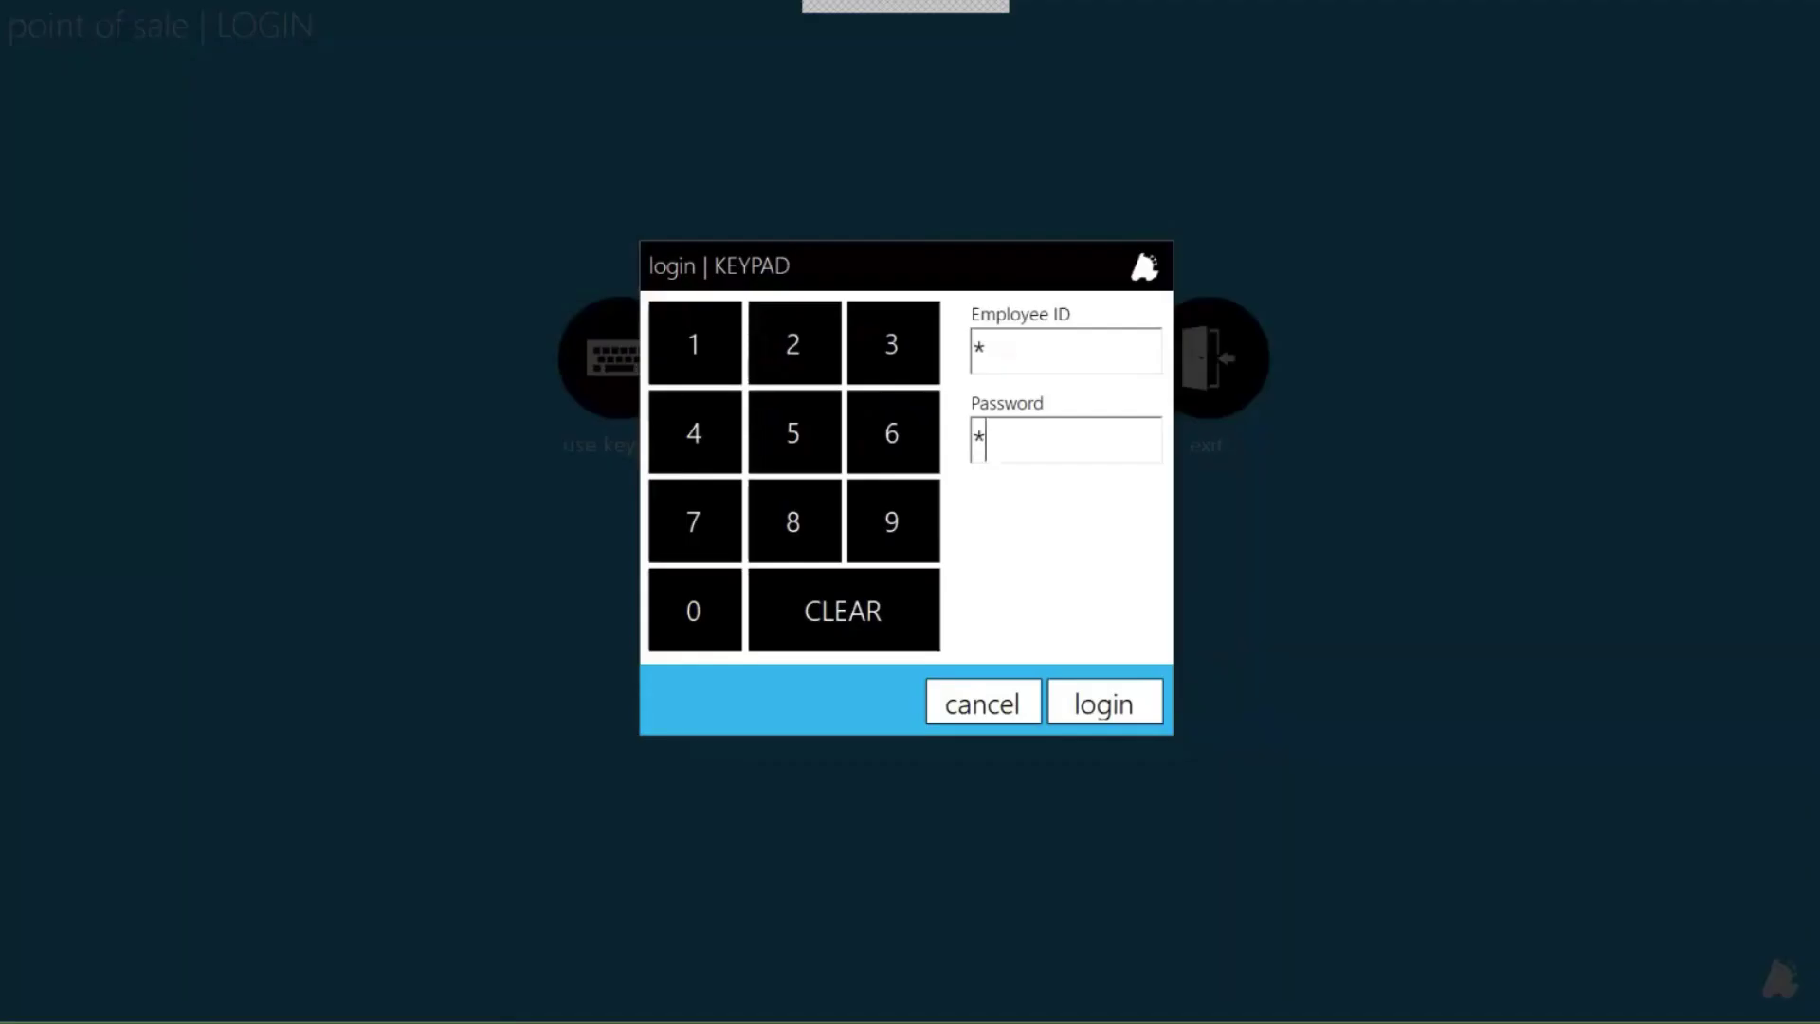
{"action": "key", "text": "Return"}
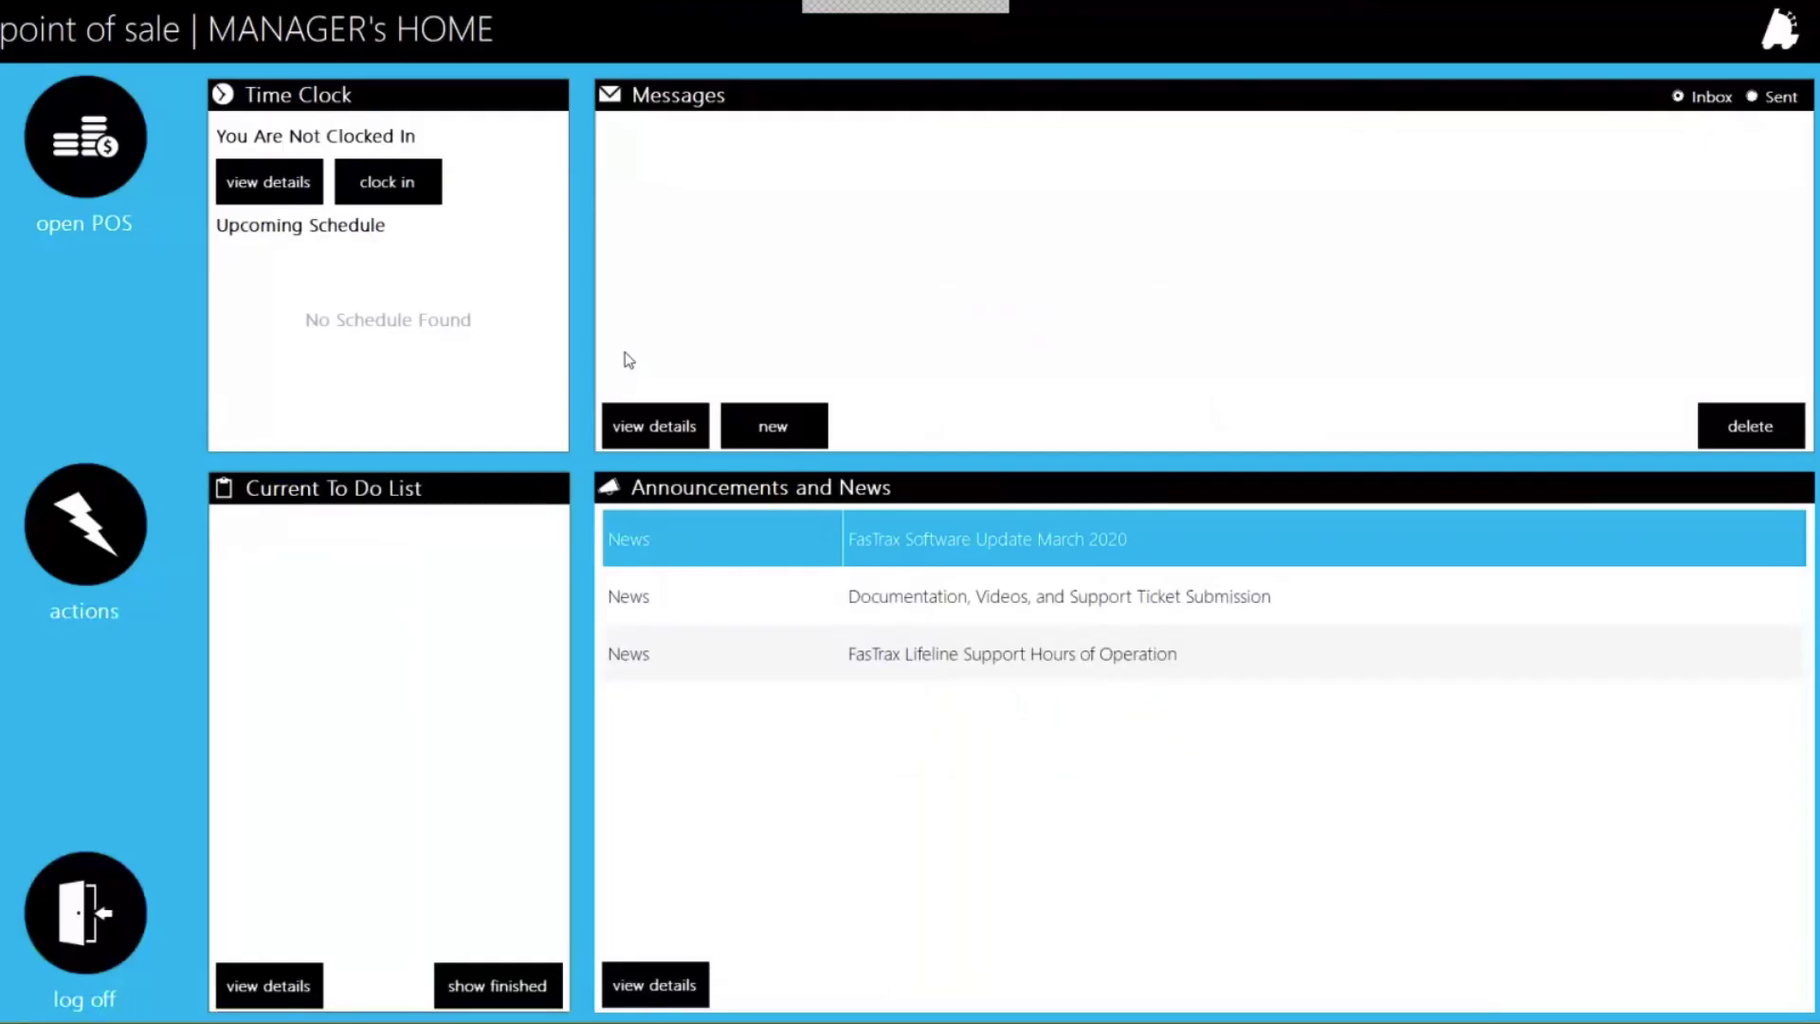
- Open the POS settings from the manager's home screen
{"action": "left_click", "coordinate": [91, 521]}
{"action": "left_click", "coordinate": [1334, 168]}
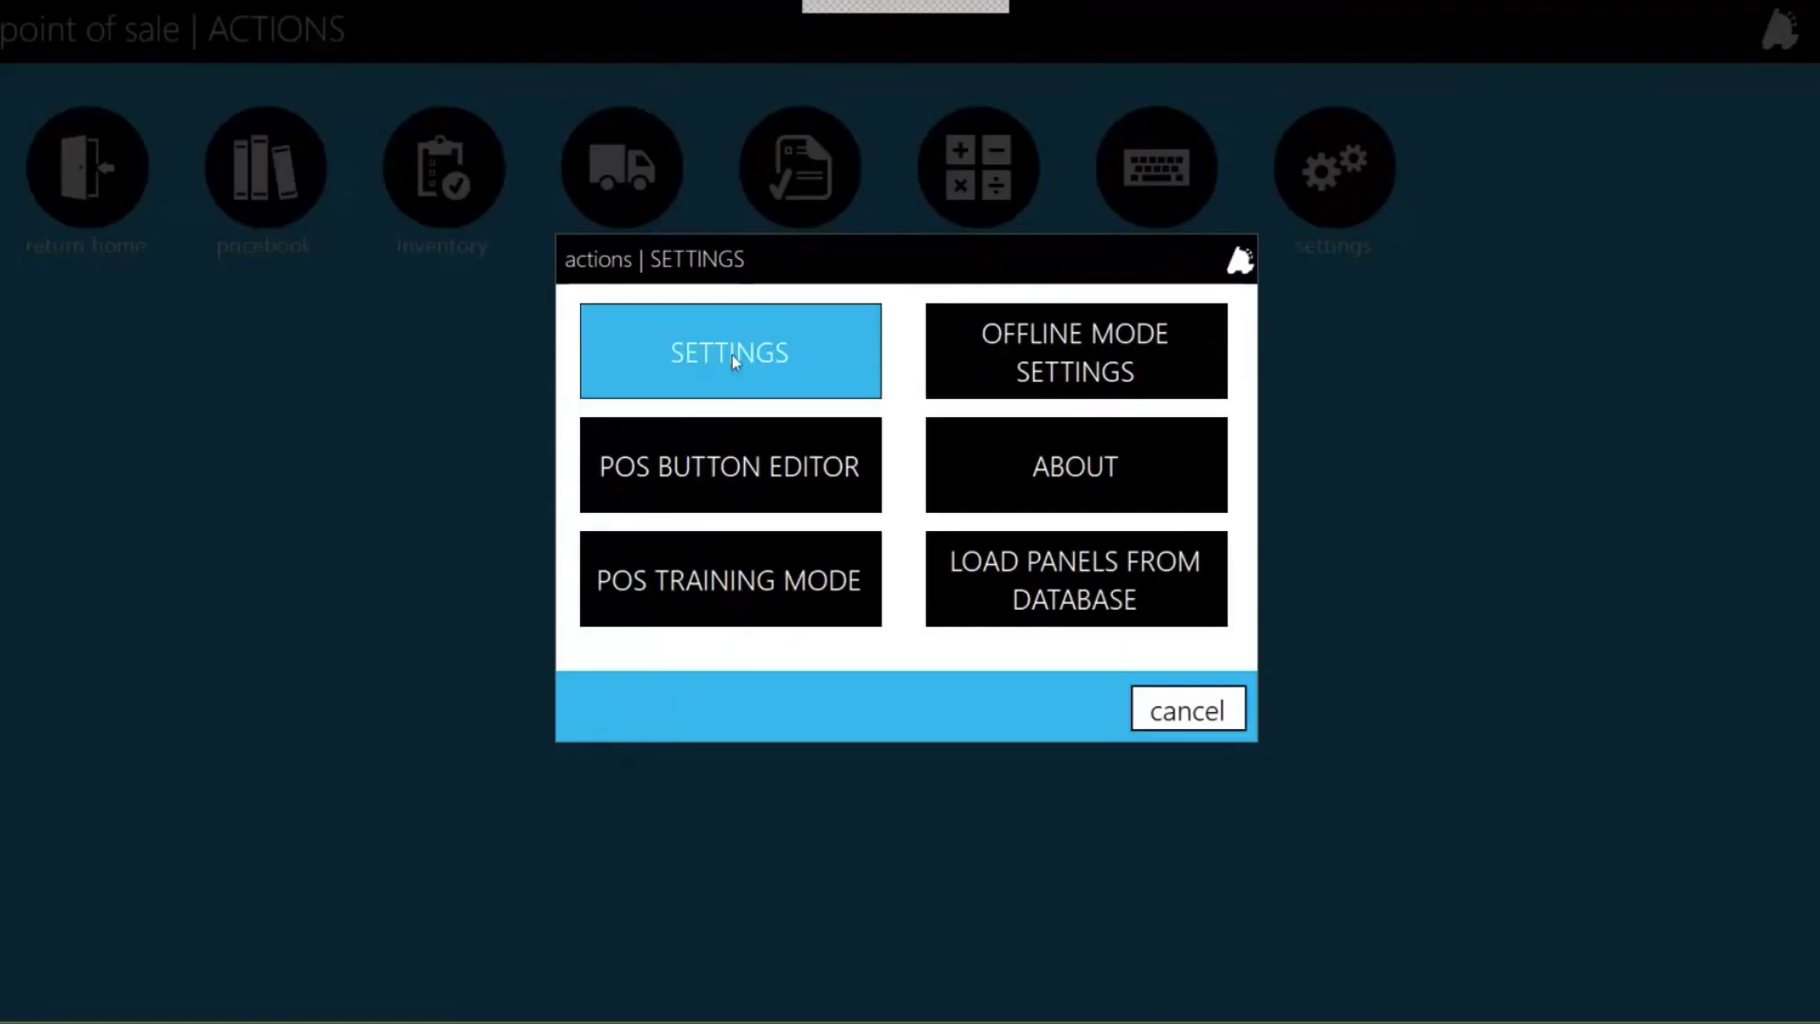
{"action": "left_click", "coordinate": [732, 354]}
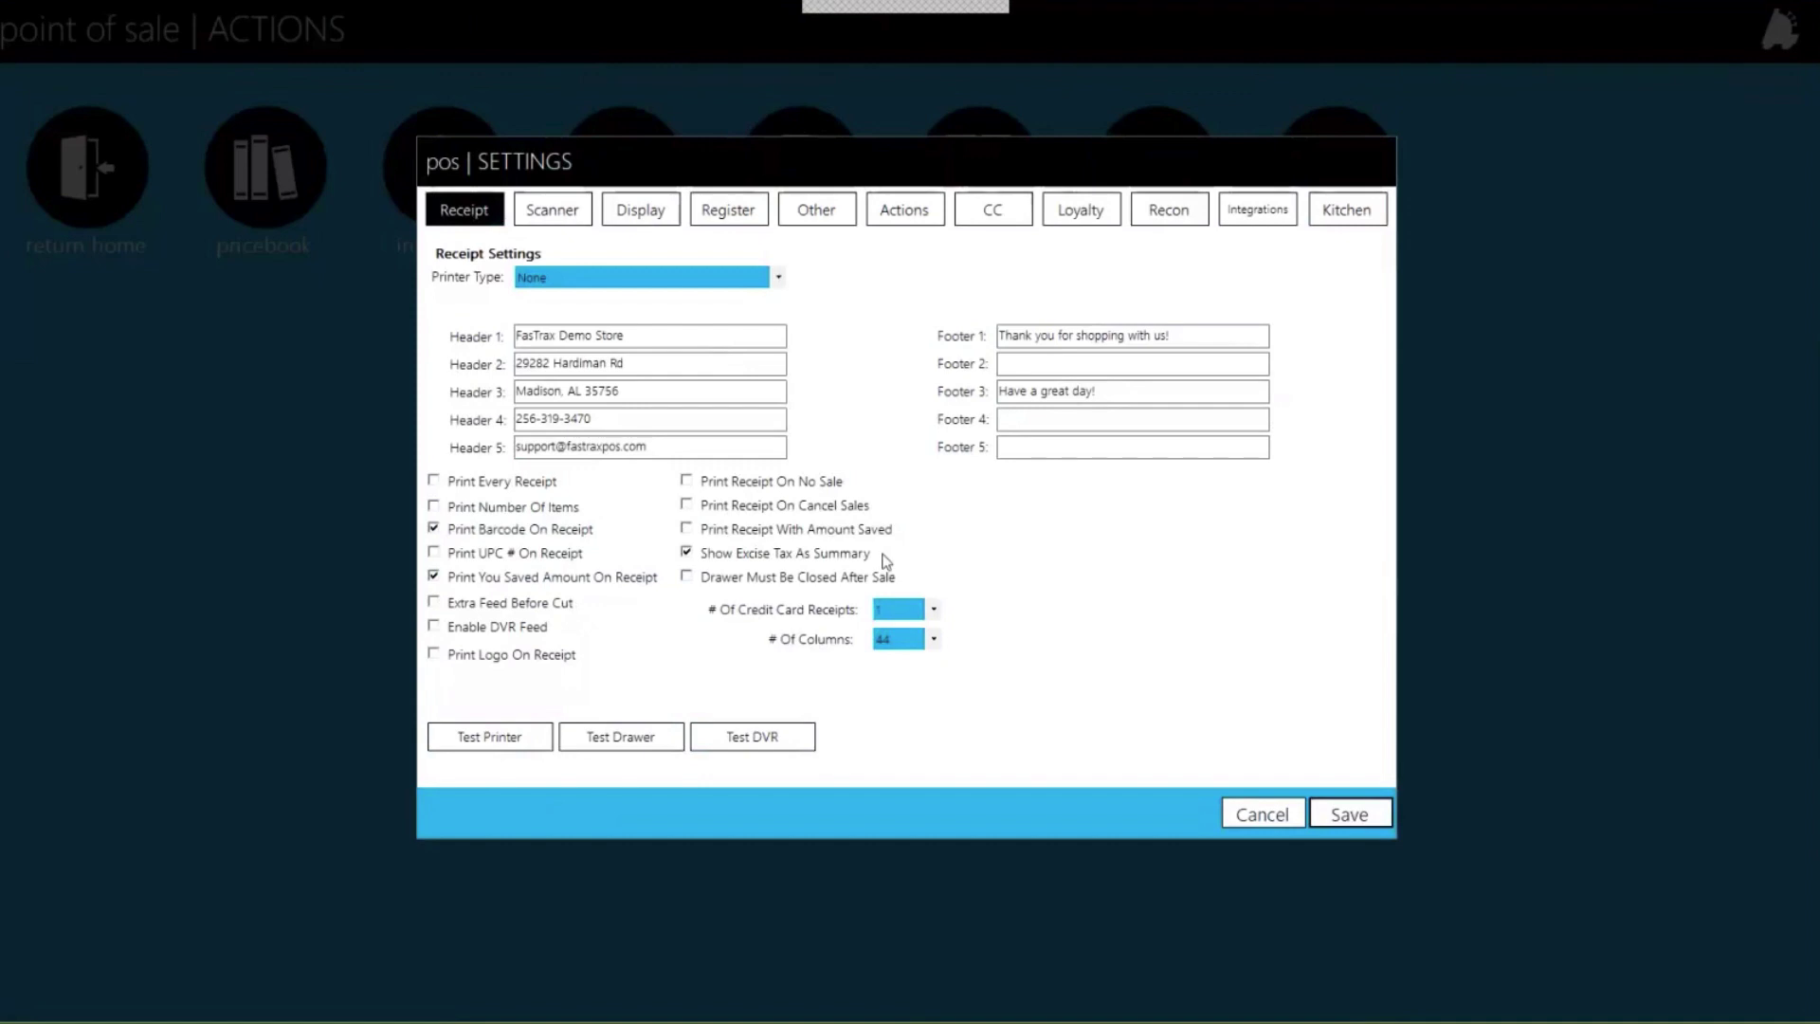
- Try enabling receipt printing on no sale and on cancel sales, and switch both options back off
{"action": "left_click", "coordinate": [747, 483]}
{"action": "left_click", "coordinate": [736, 506]}
{"action": "left_click", "coordinate": [741, 484]}
{"action": "left_click", "coordinate": [760, 515]}
- In the register settings, enable prompting for notes on no sale, on cancels and on voids
{"action": "left_click", "coordinate": [715, 209]}
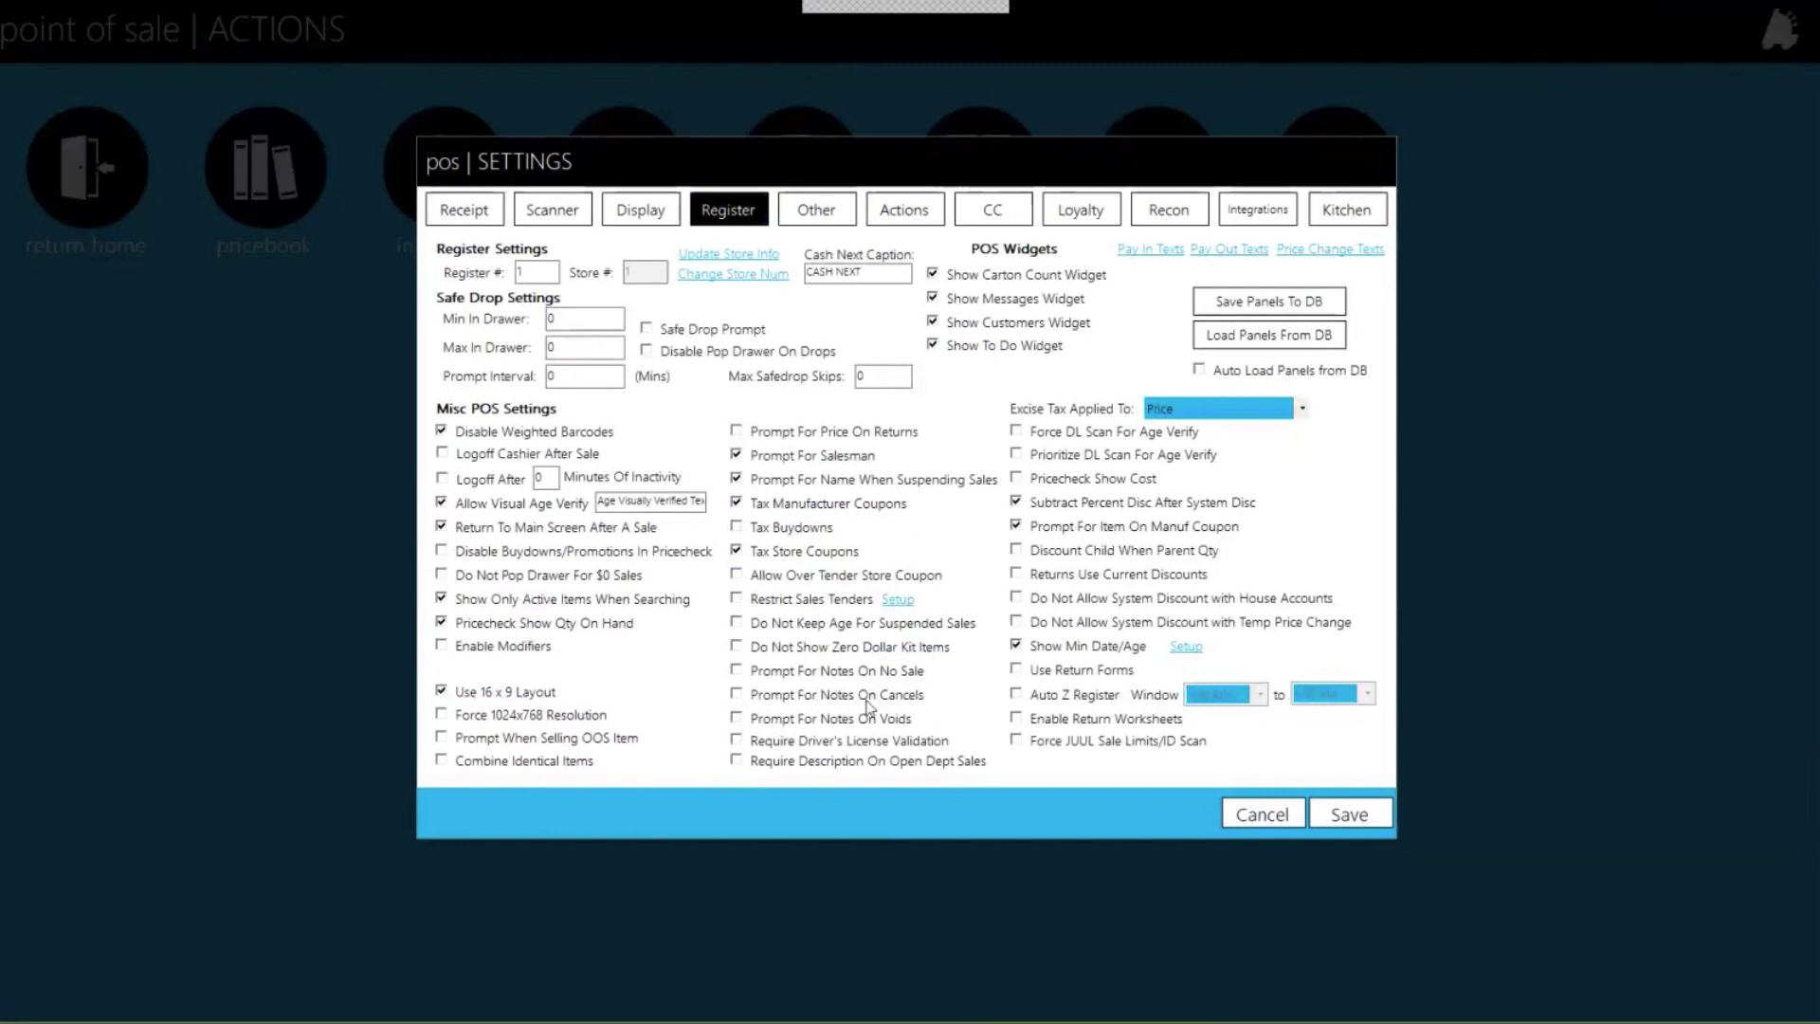
{"action": "left_click", "coordinate": [797, 671]}
{"action": "left_click", "coordinate": [797, 696]}
{"action": "left_click", "coordinate": [796, 718]}
- Show the list of preset notes for no sales, check its first entry, and hide the list
{"action": "left_click", "coordinate": [943, 672]}
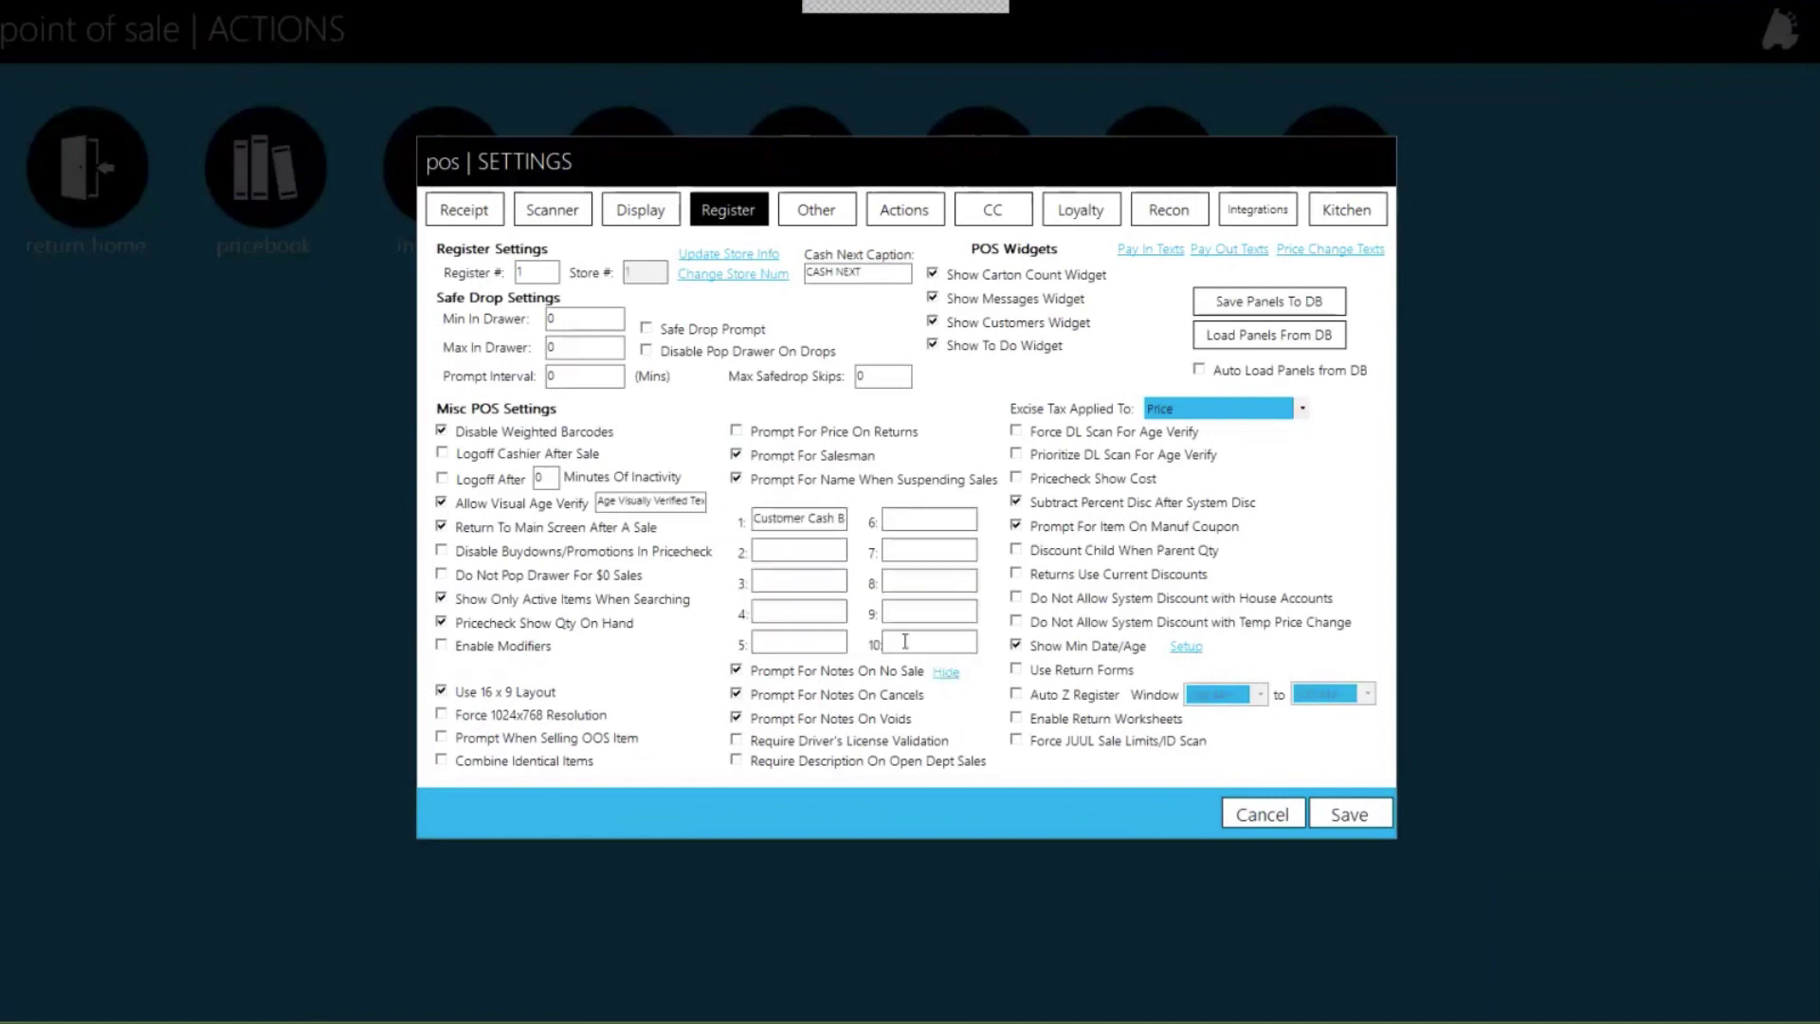
{"action": "left_click_drag", "start_coordinate": [755, 518], "coordinate": [846, 518]}
{"action": "left_click", "coordinate": [778, 555]}
{"action": "left_click", "coordinate": [946, 672]}
- Add "Decided against transaction" as the first preset note for cancels and hide the list
{"action": "left_click", "coordinate": [941, 695]}
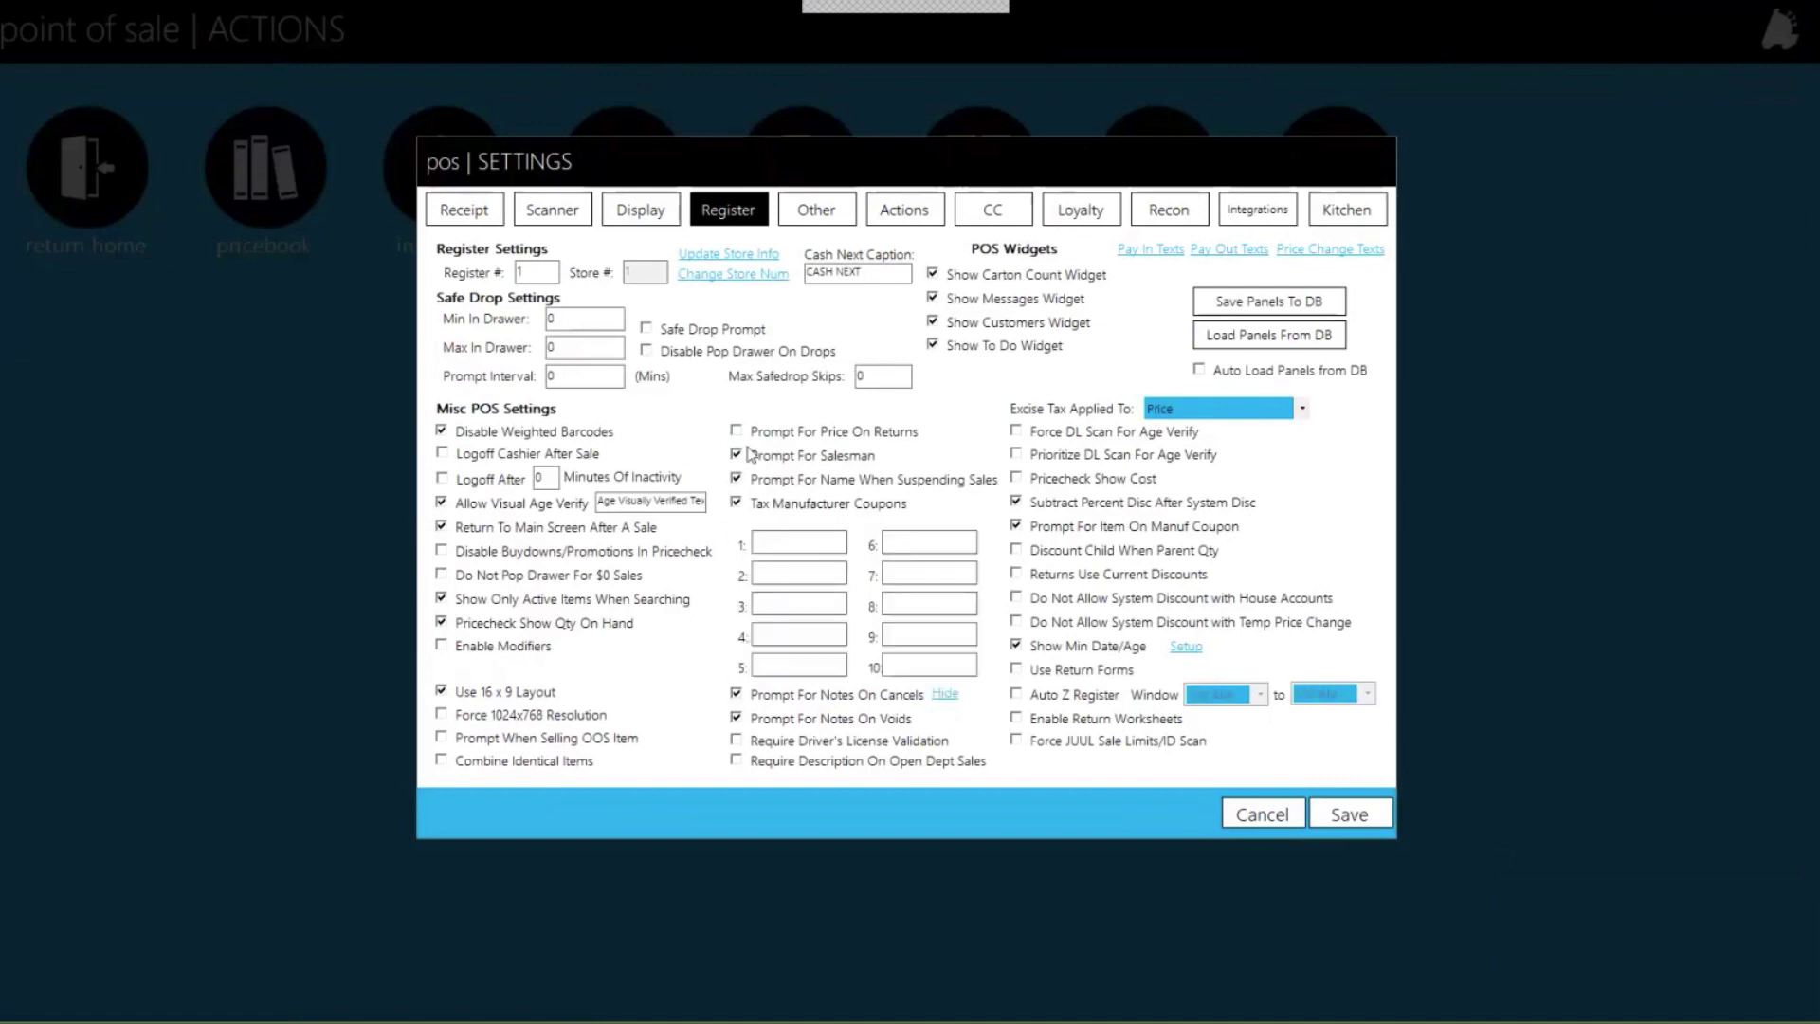
{"action": "type", "text": "Decided a"}
{"action": "type", "text": "gainst"}
{"action": "type", "text": " transaction"}
{"action": "left_click", "coordinate": [763, 575]}
{"action": "left_click", "coordinate": [944, 696]}
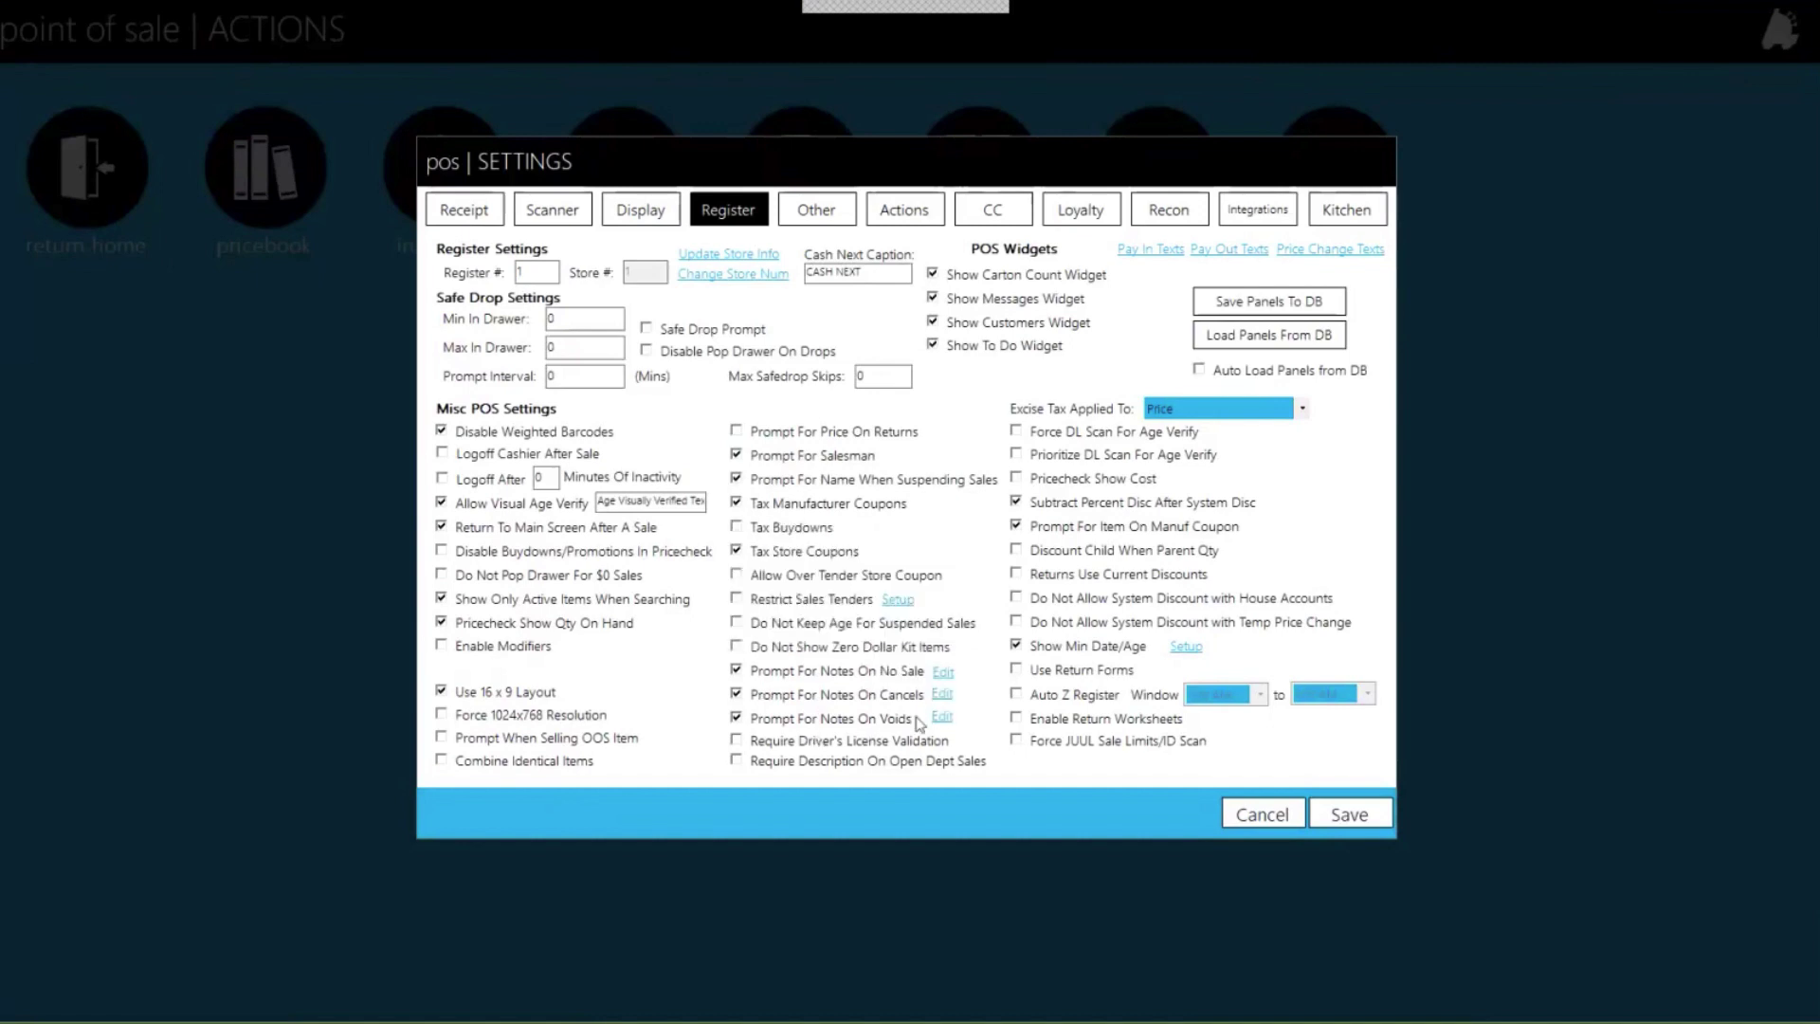
- Save the POS settings, relaunch the point of sale and dismiss the temporary license notice
{"action": "left_click", "coordinate": [1364, 821]}
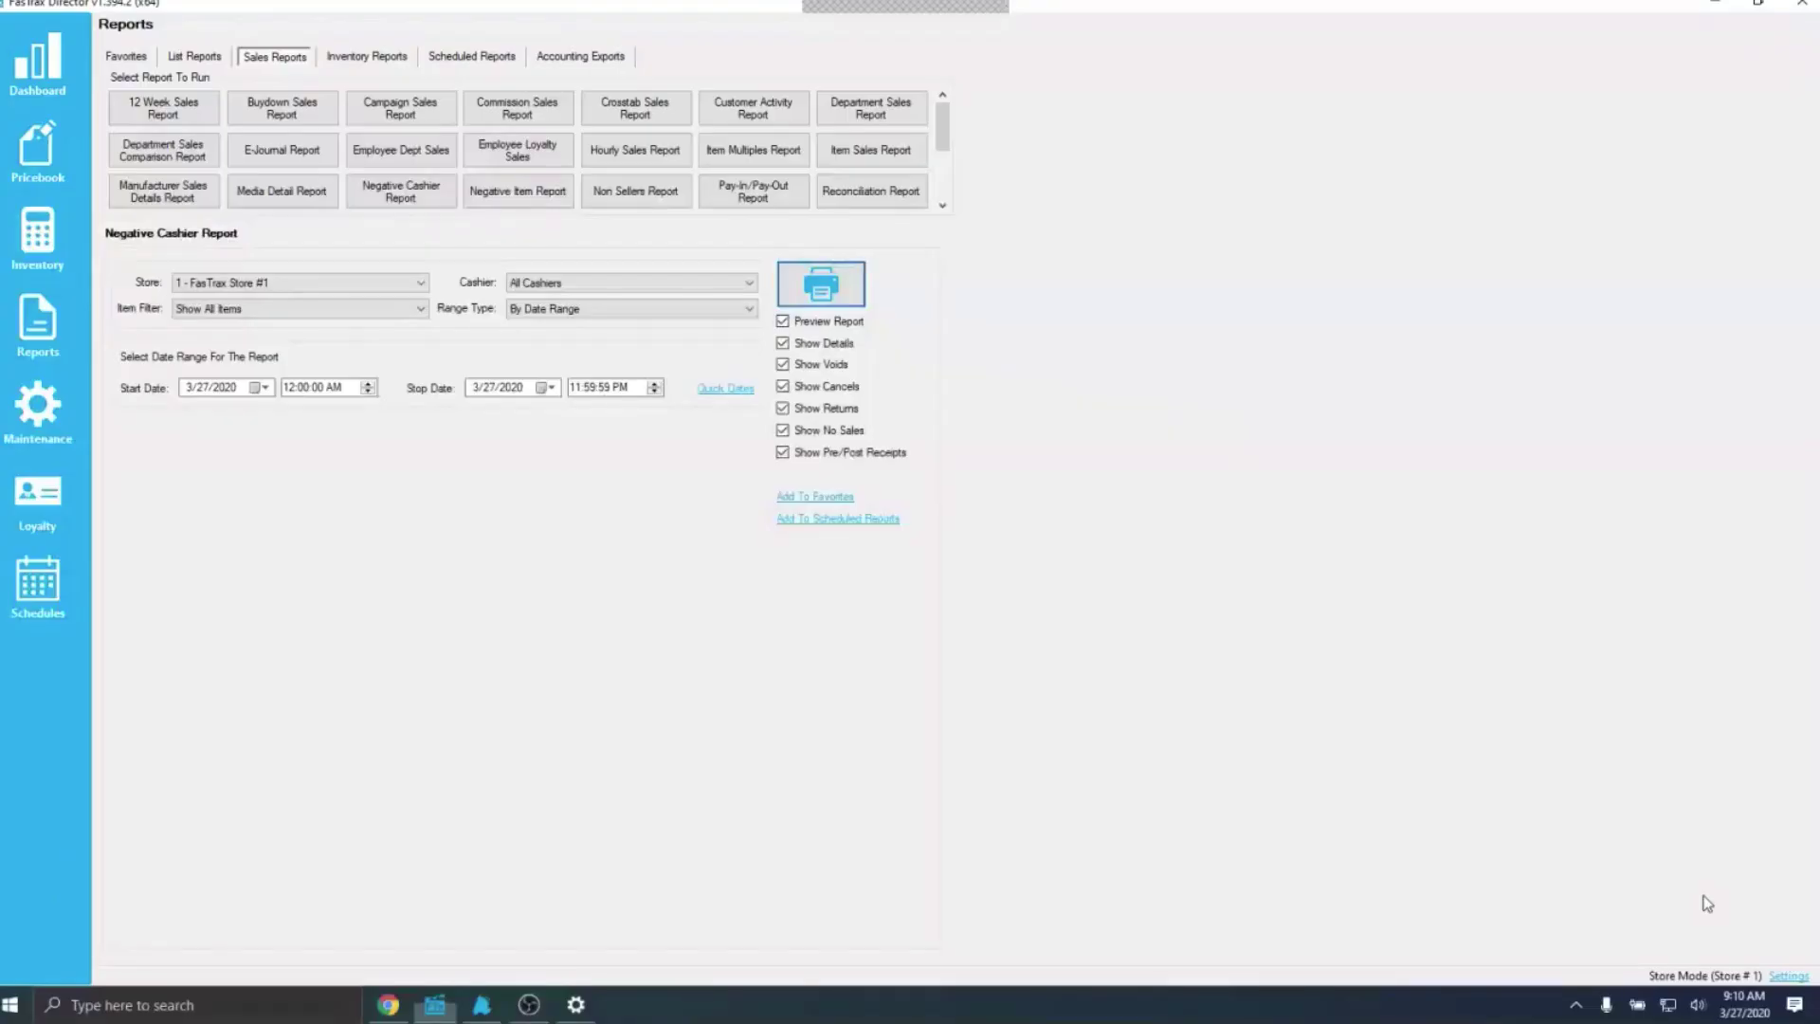
{"action": "left_click", "coordinate": [482, 1005]}
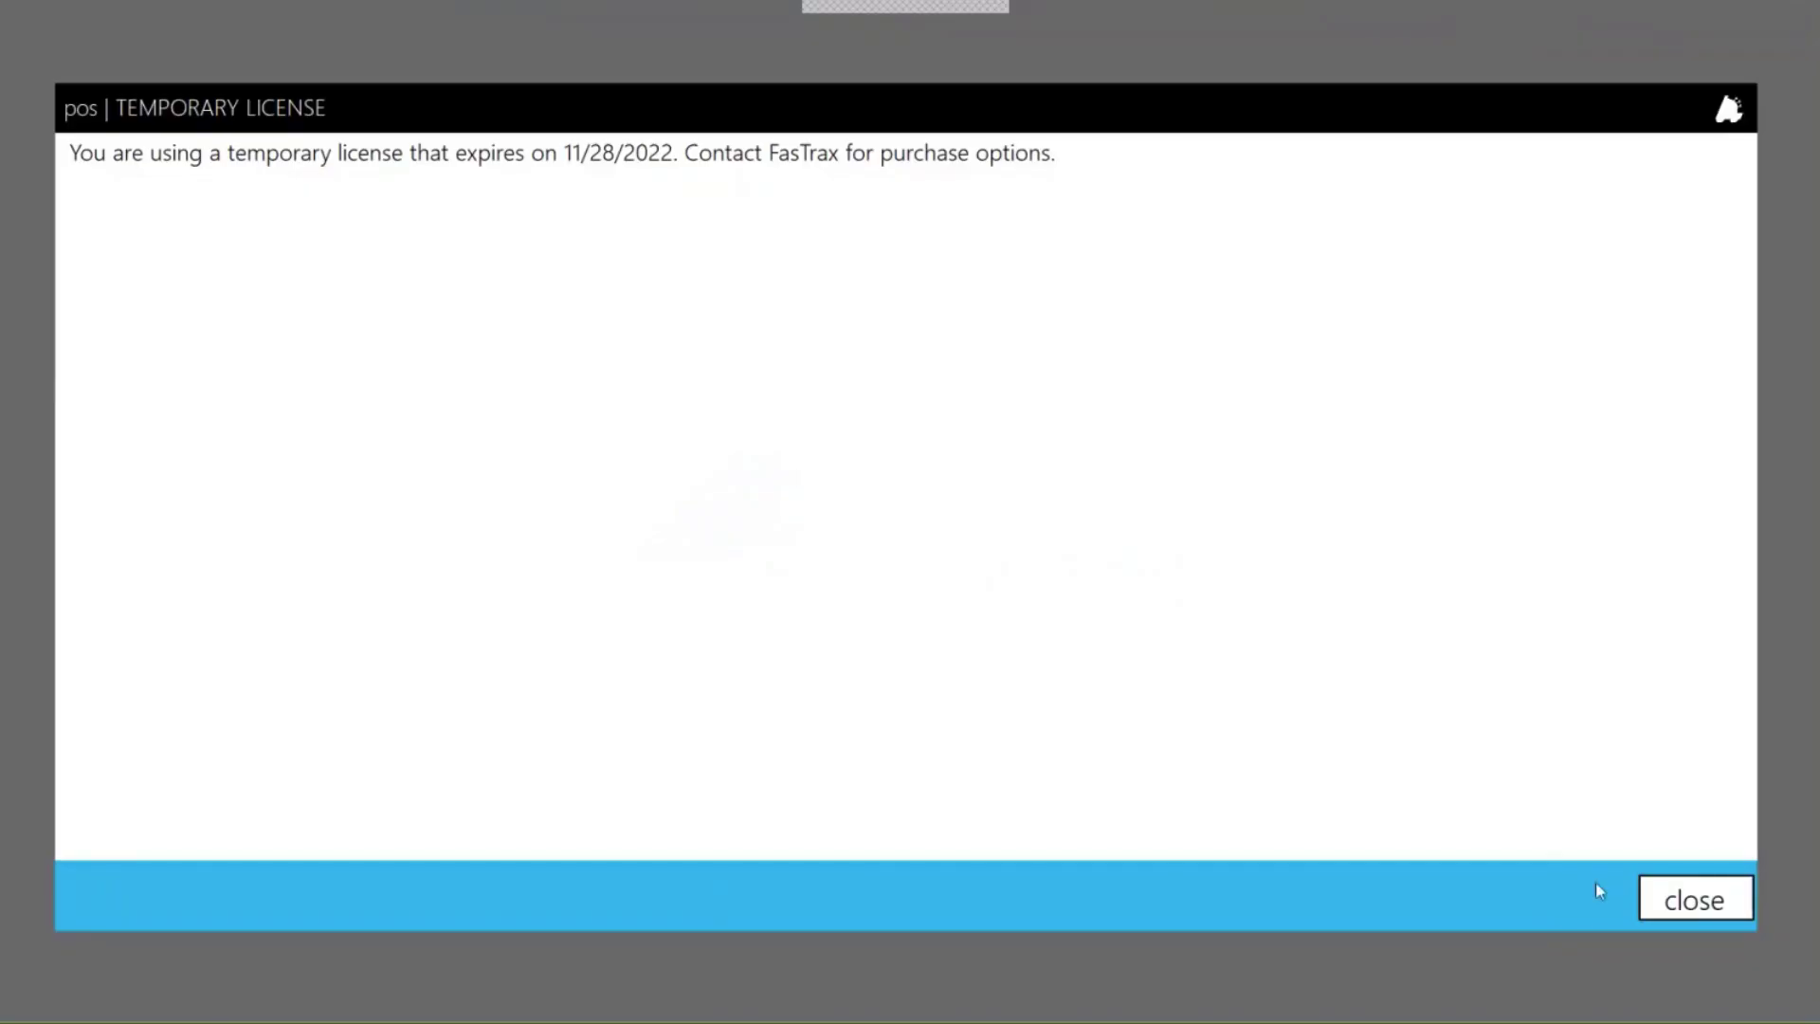
{"action": "left_click", "coordinate": [1690, 897]}
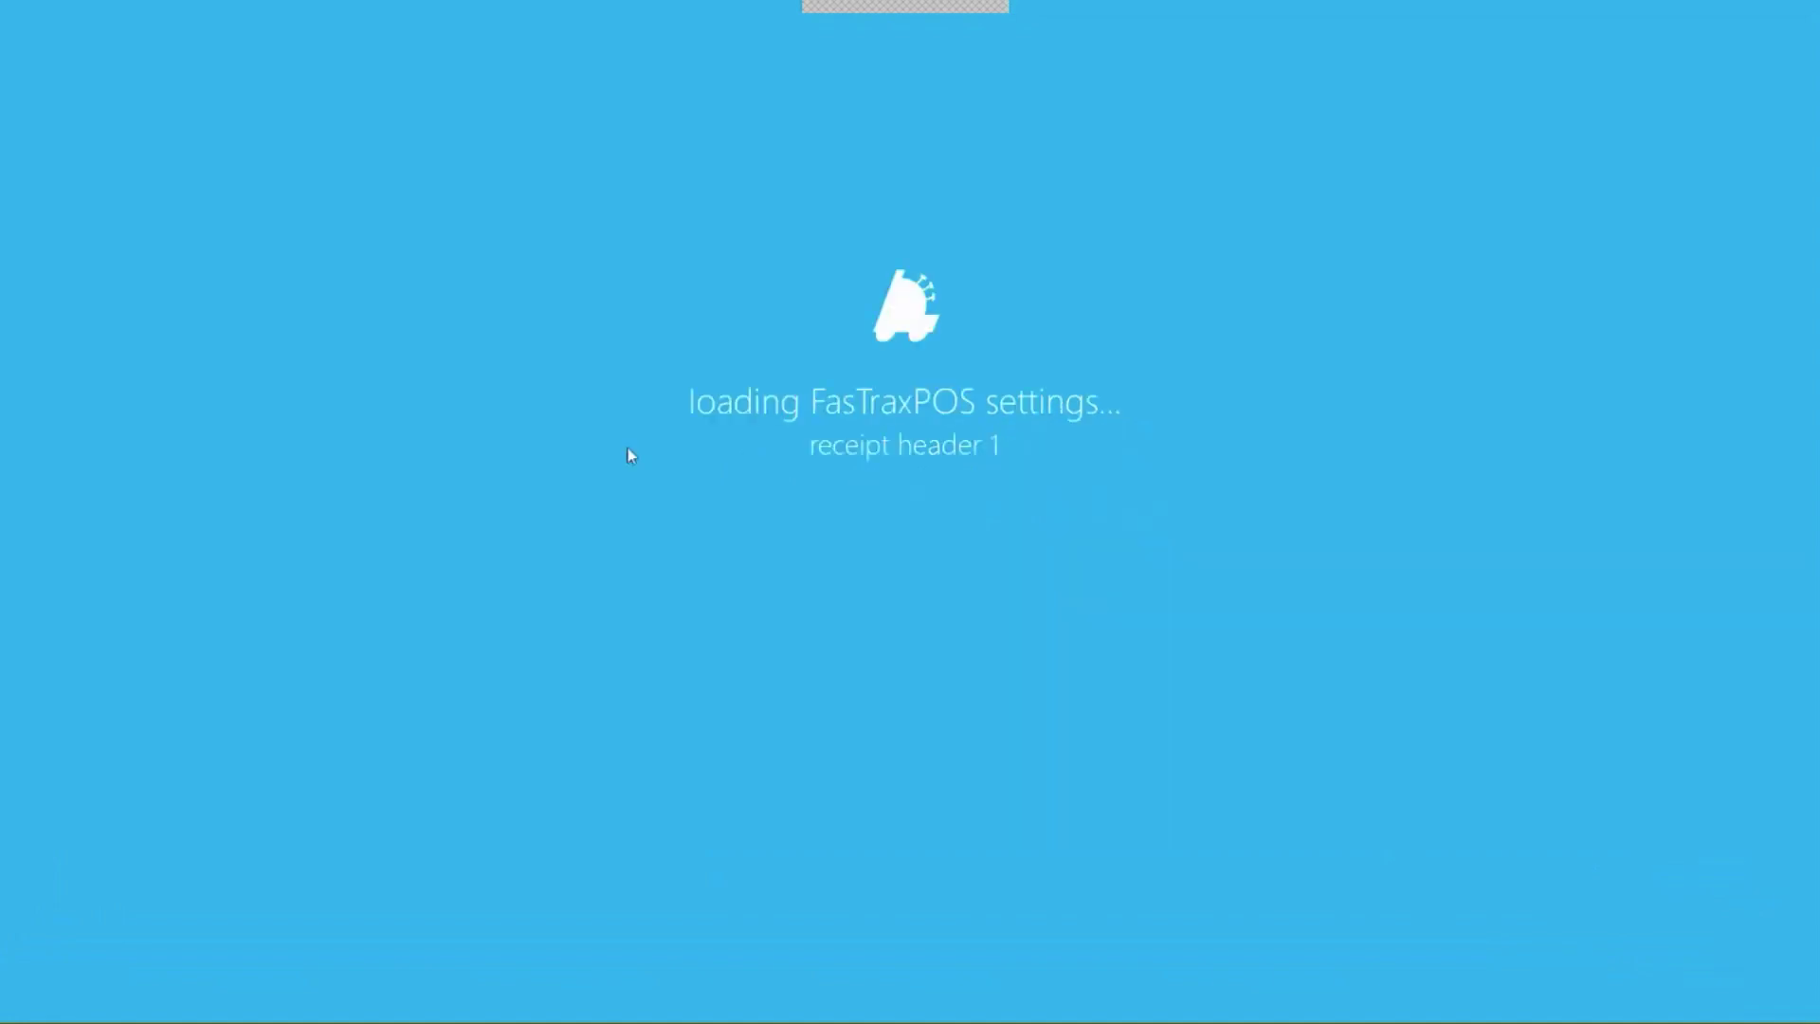
- Log in by keypad with the cashier's employee ID and password, and open the register screen
{"action": "left_click", "coordinate": [627, 392]}
{"action": "type", "text": "1"}
{"action": "key", "text": "Tab"}
{"action": "type", "text": "1"}
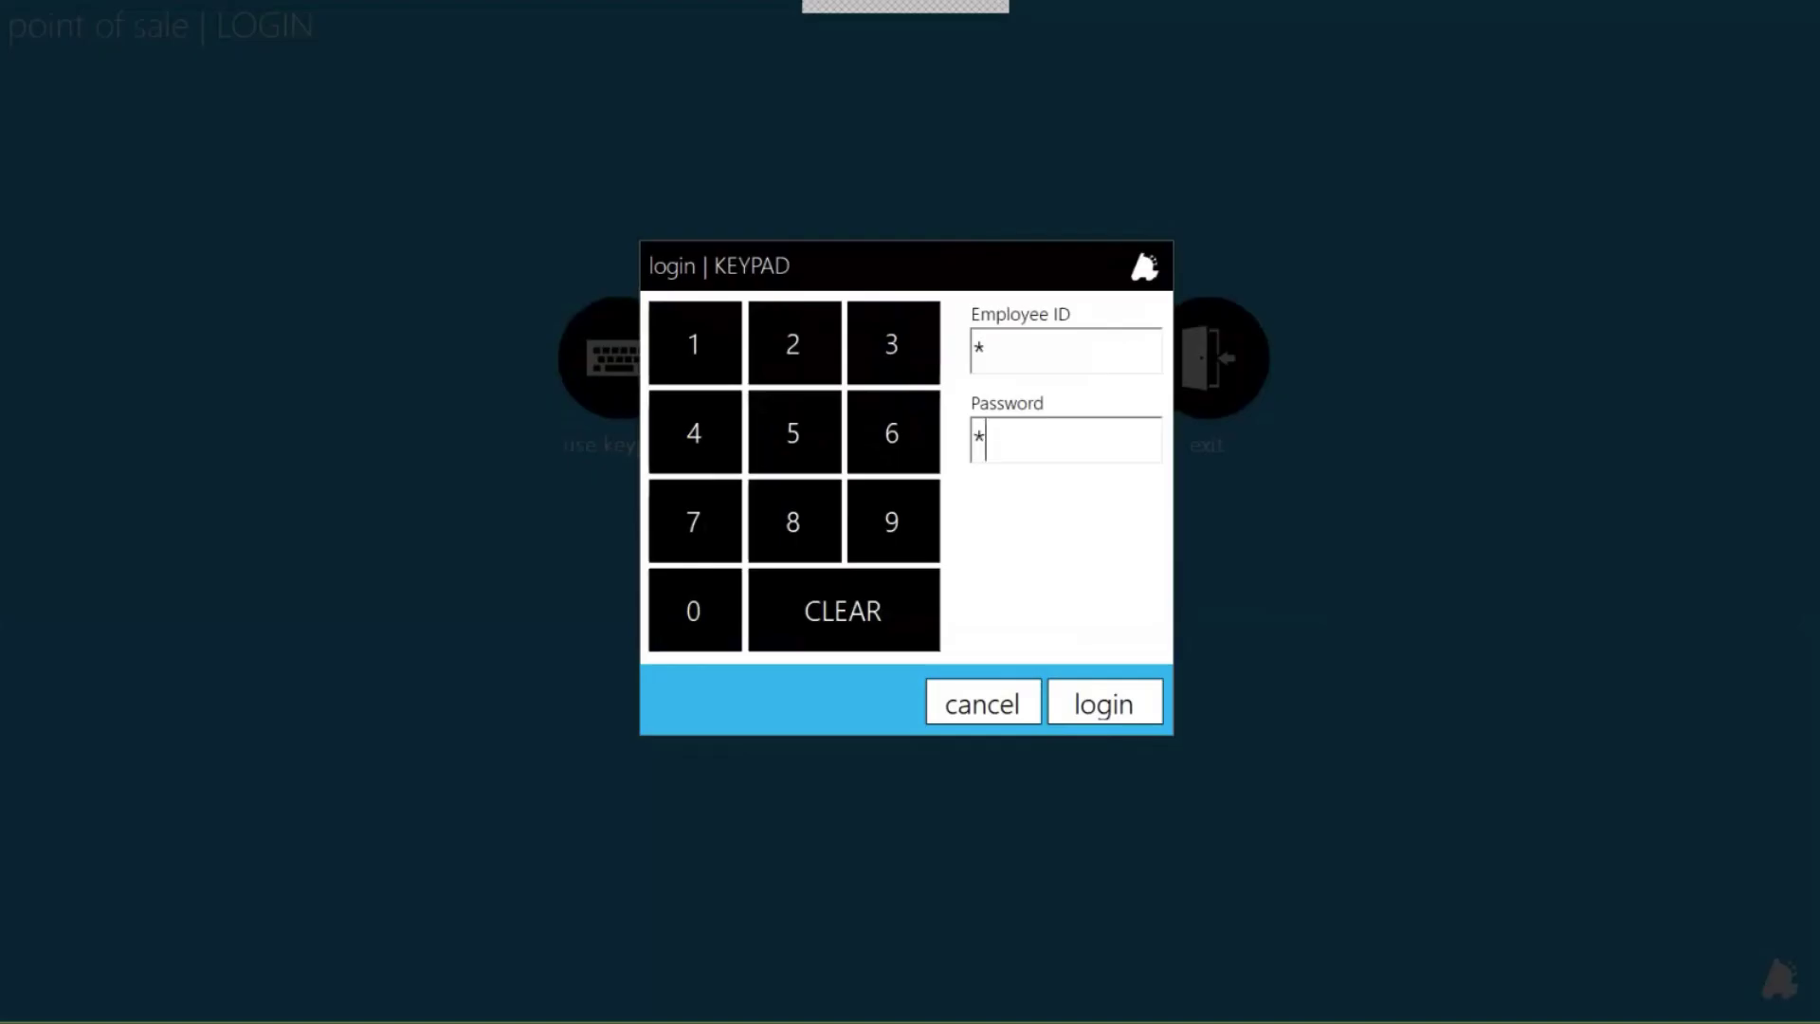
{"action": "key", "text": "Return"}
{"action": "left_click", "coordinate": [70, 157]}
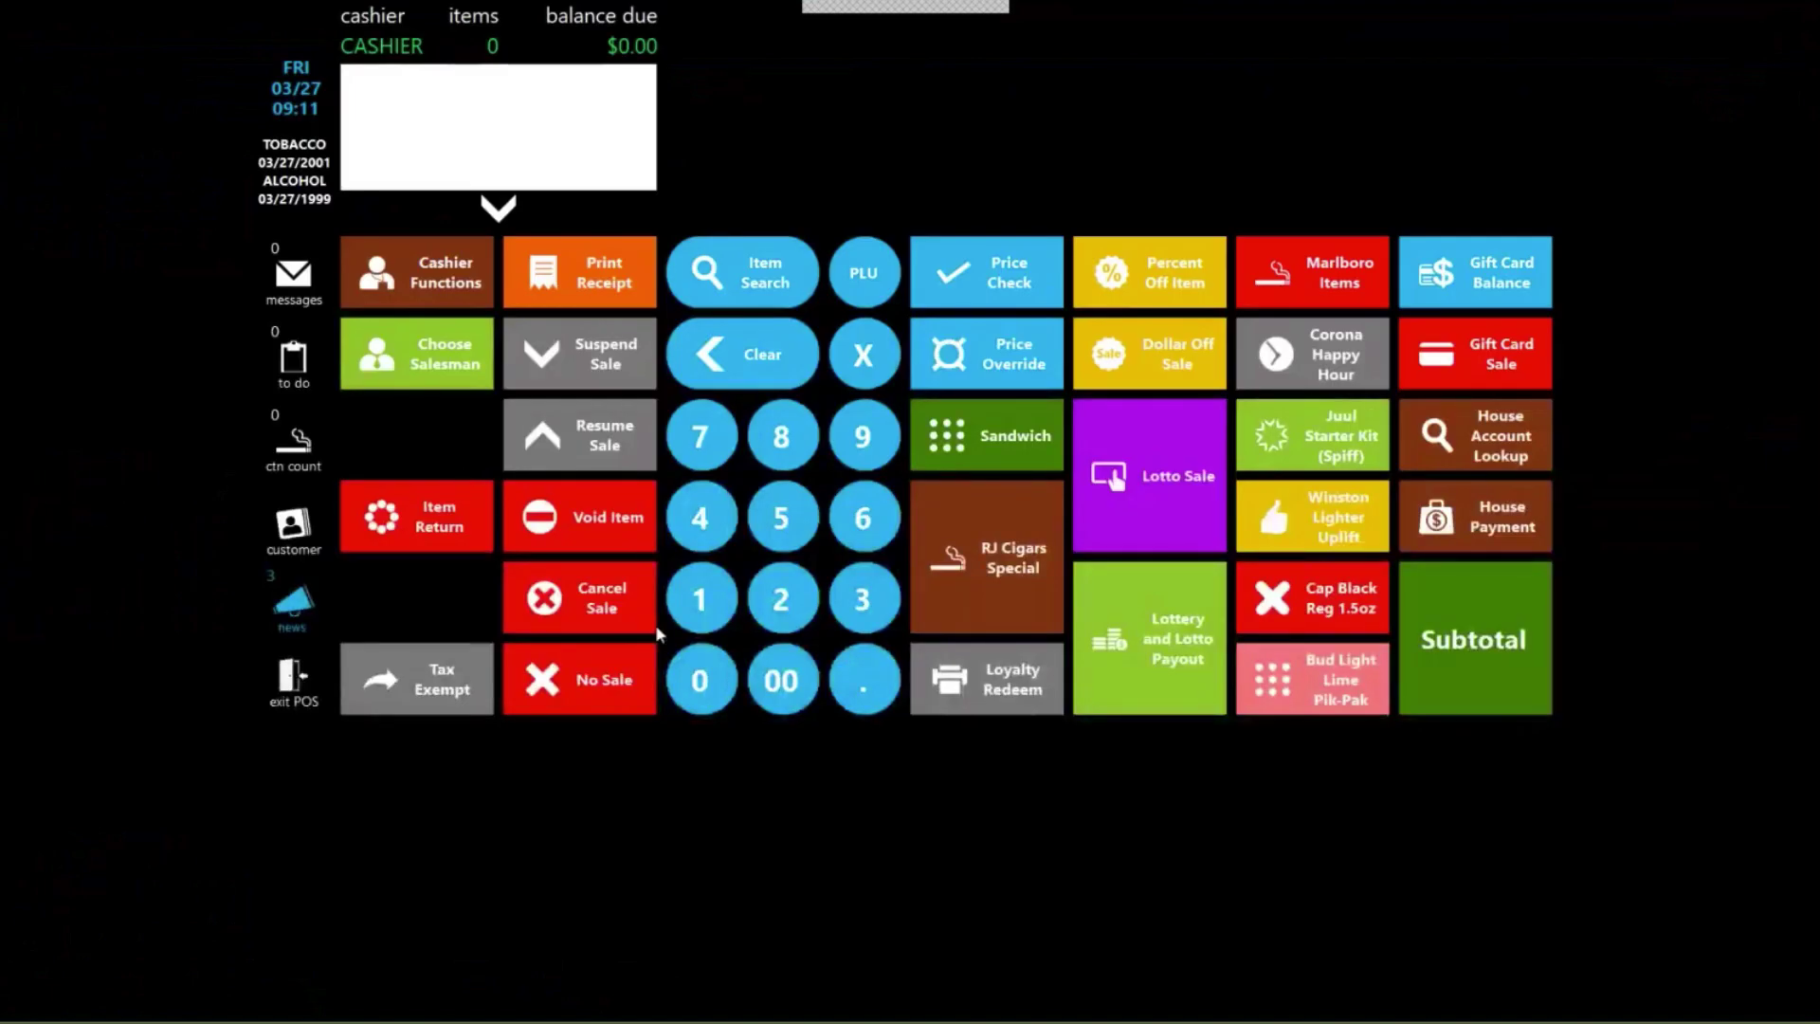
- Record a no sale with the description "Enter reason"
{"action": "left_click", "coordinate": [613, 688]}
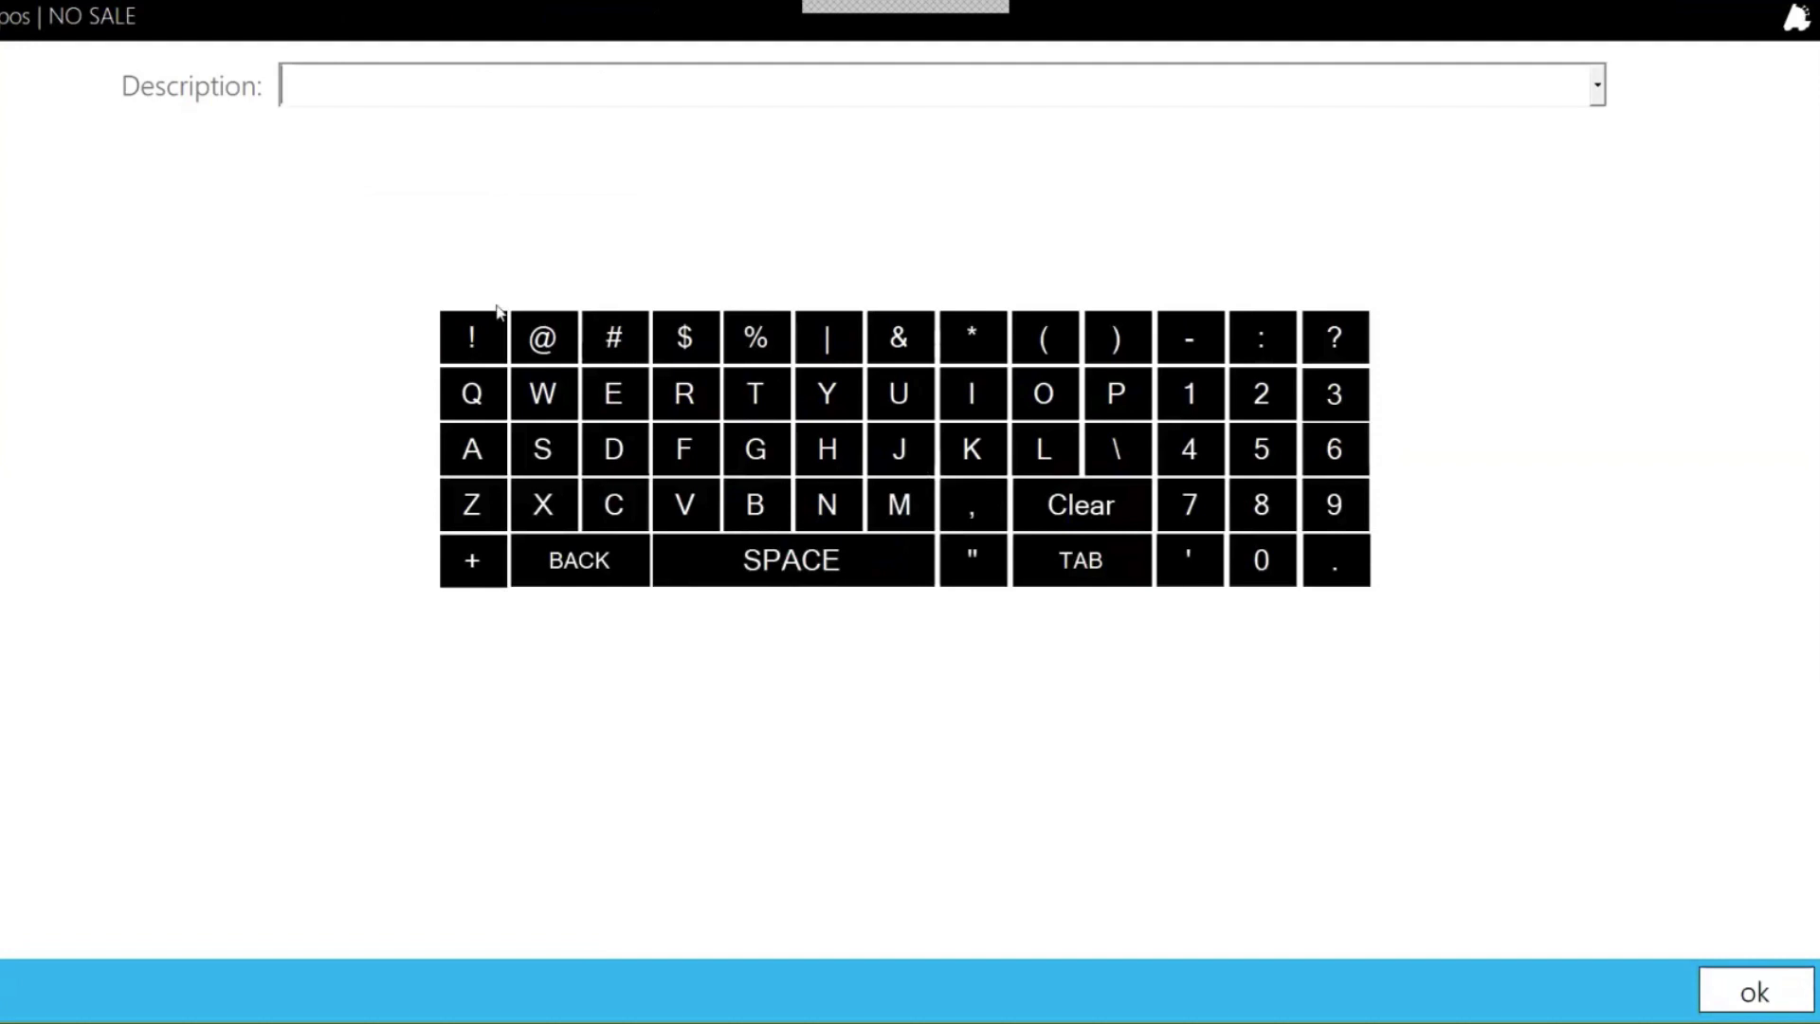
{"action": "type", "text": "Enter reason"}
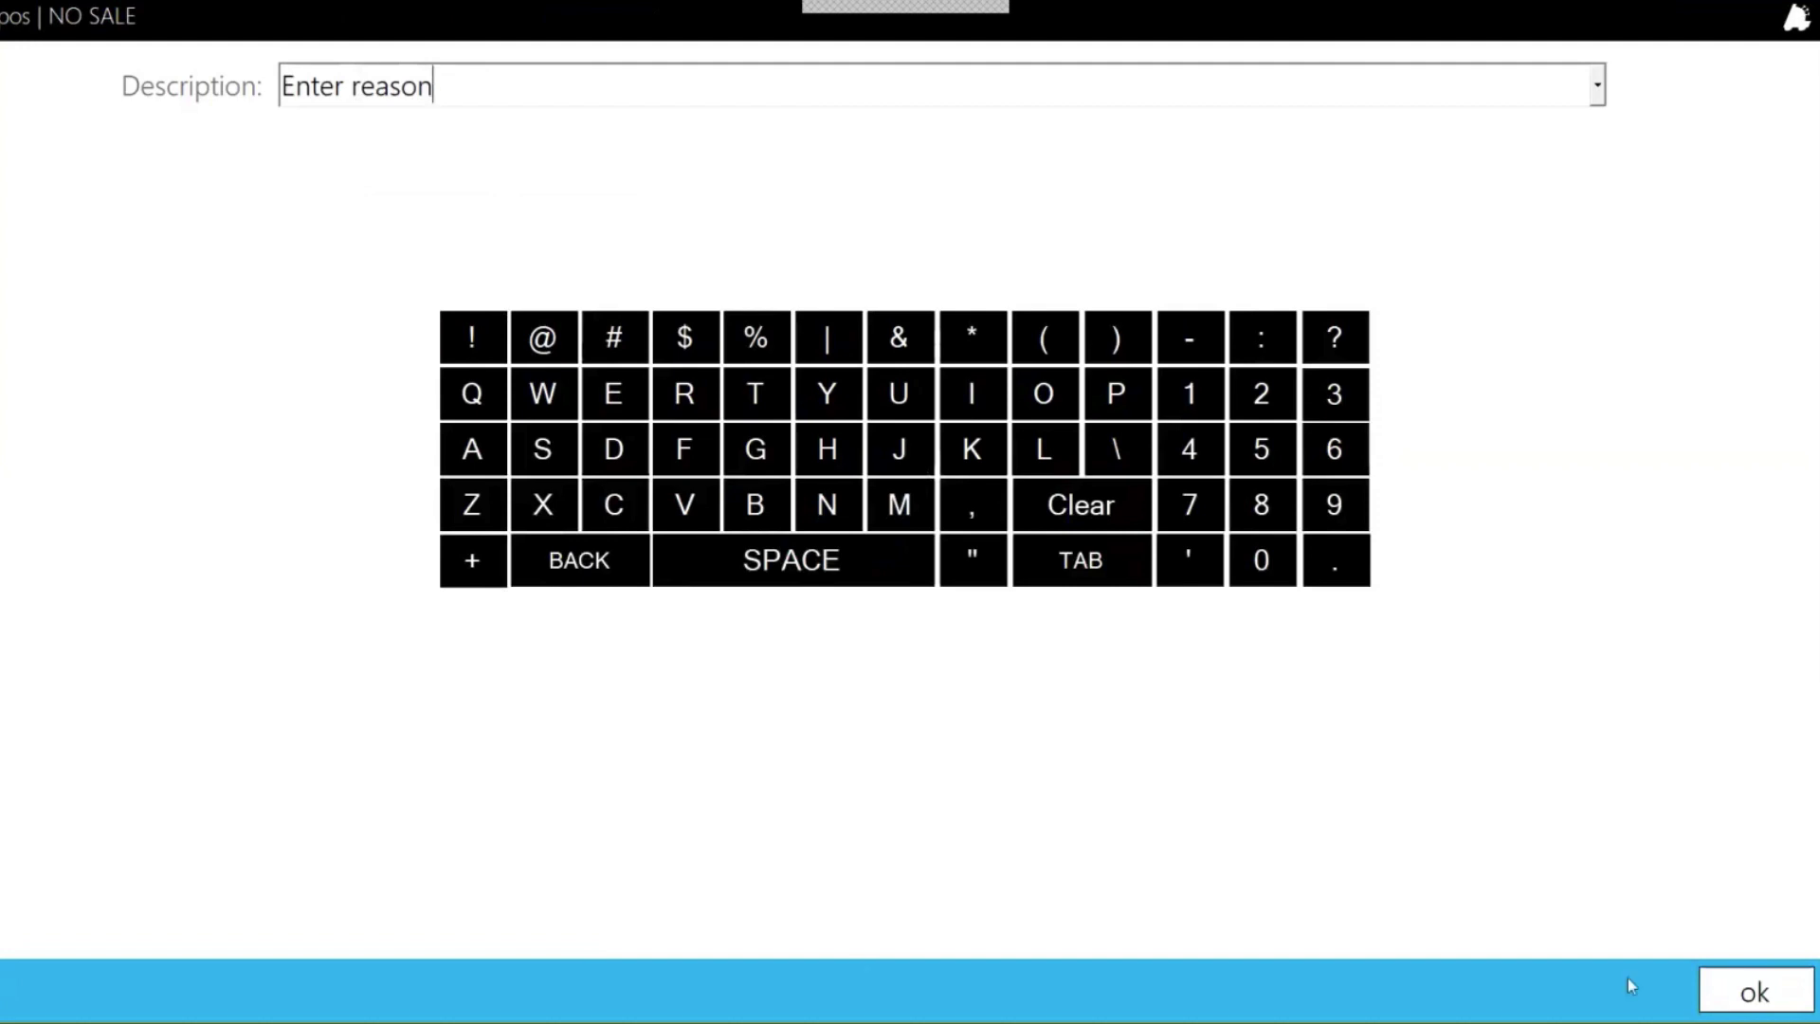
{"action": "left_click", "coordinate": [1765, 992]}
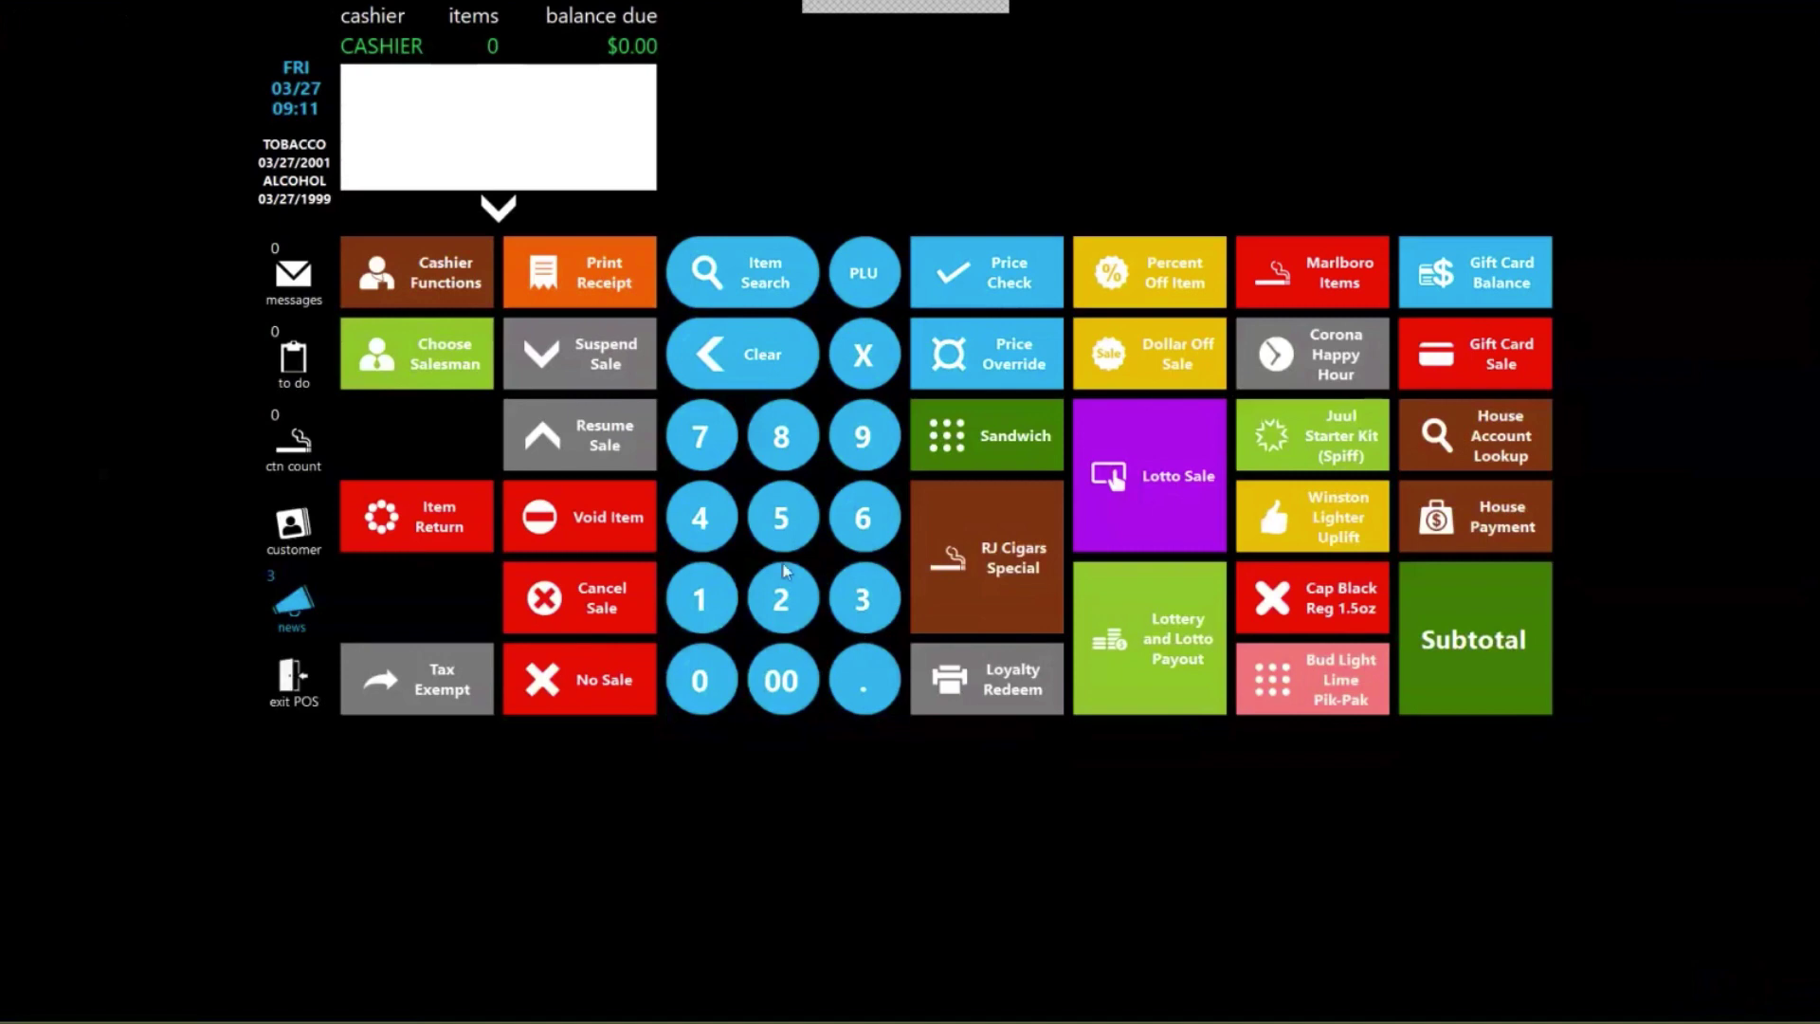
- Ring up the WINSTON FF KS BX PK item and cancel the sale with the preset reason "Decided against transaction"
{"action": "type", "text": "1231.23"}
{"action": "key", "text": "Return"}
{"action": "left_click", "coordinate": [1270, 752]}
{"action": "left_click", "coordinate": [597, 609]}
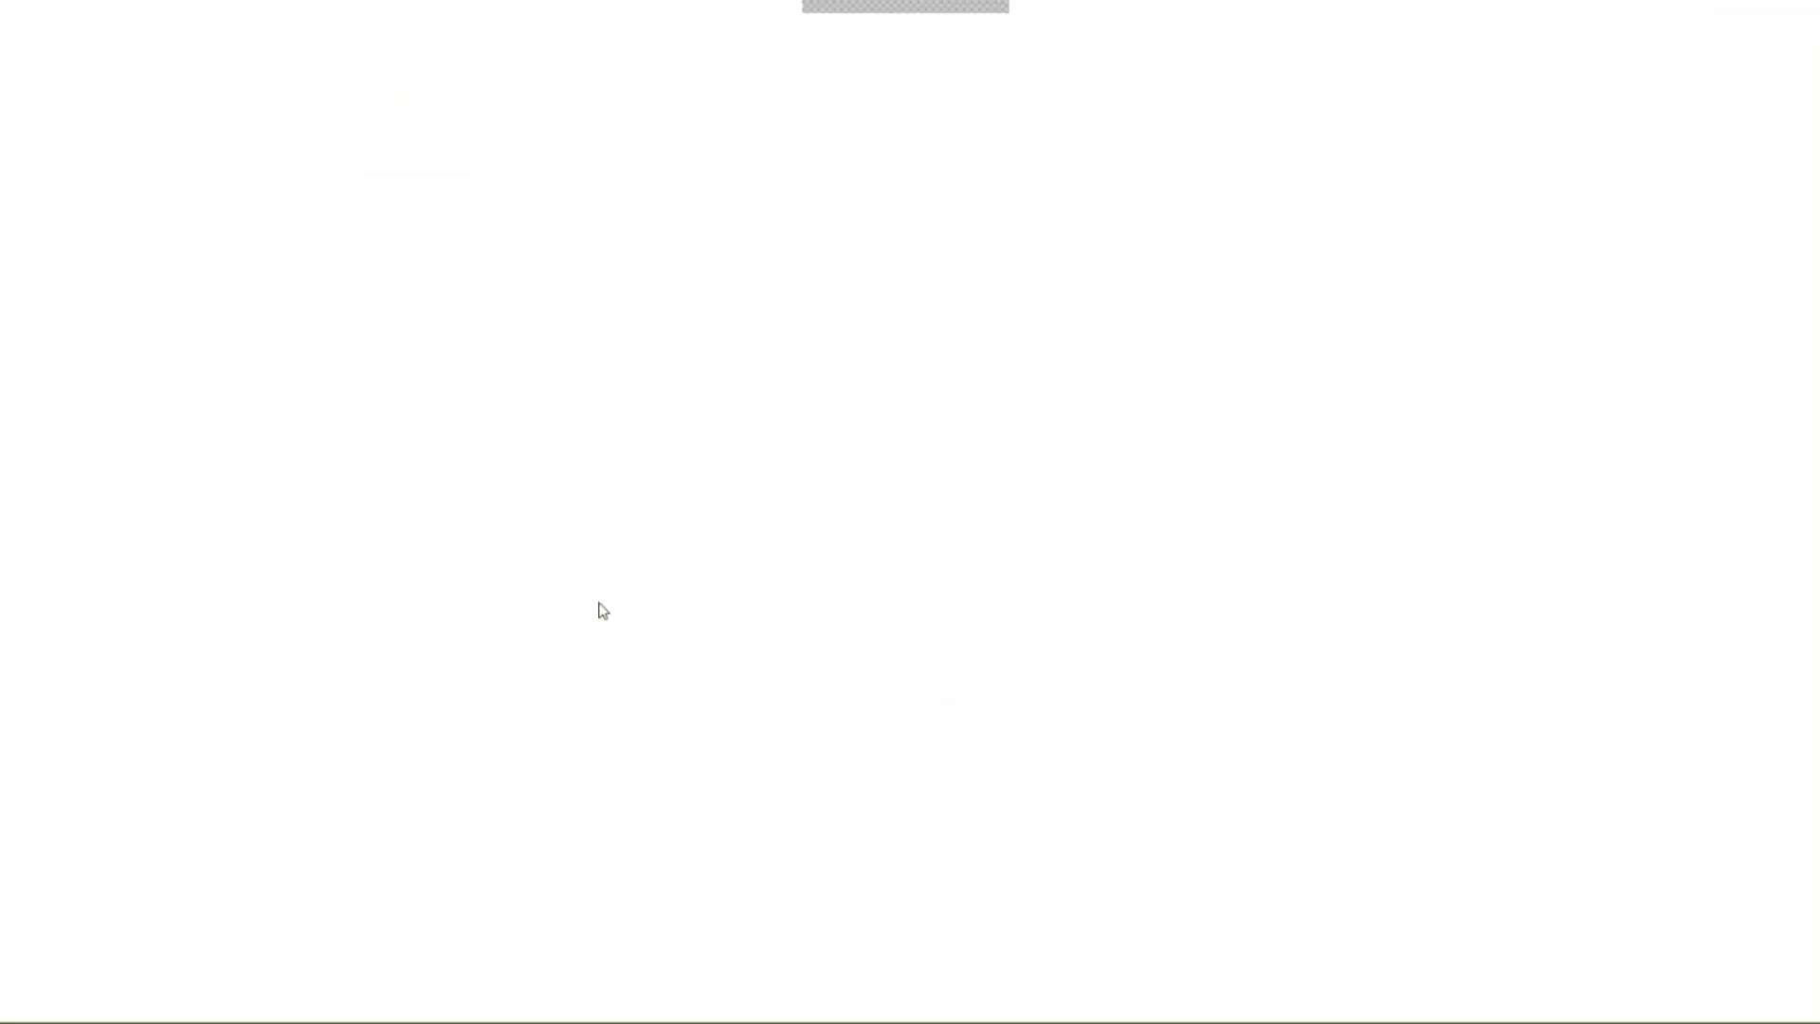
{"action": "left_click", "coordinate": [1598, 87]}
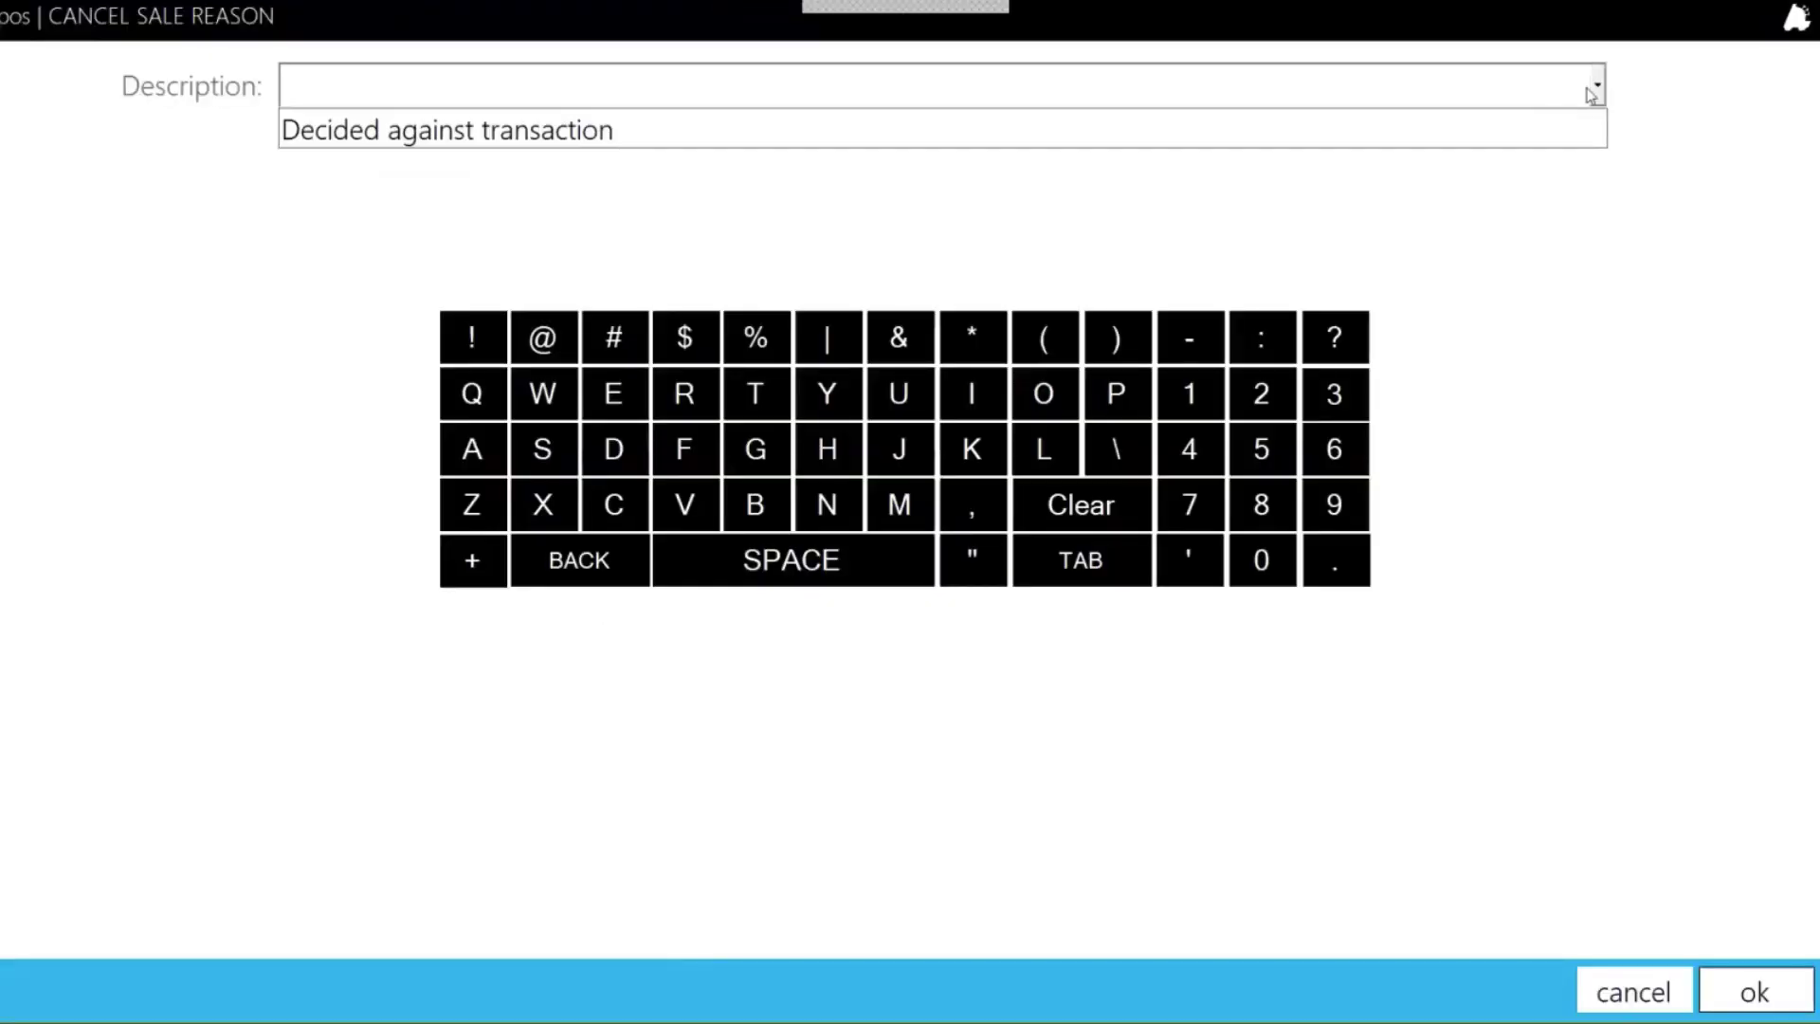
{"action": "left_click", "coordinate": [1595, 84]}
{"action": "left_click", "coordinate": [1597, 85]}
{"action": "left_click", "coordinate": [1533, 124]}
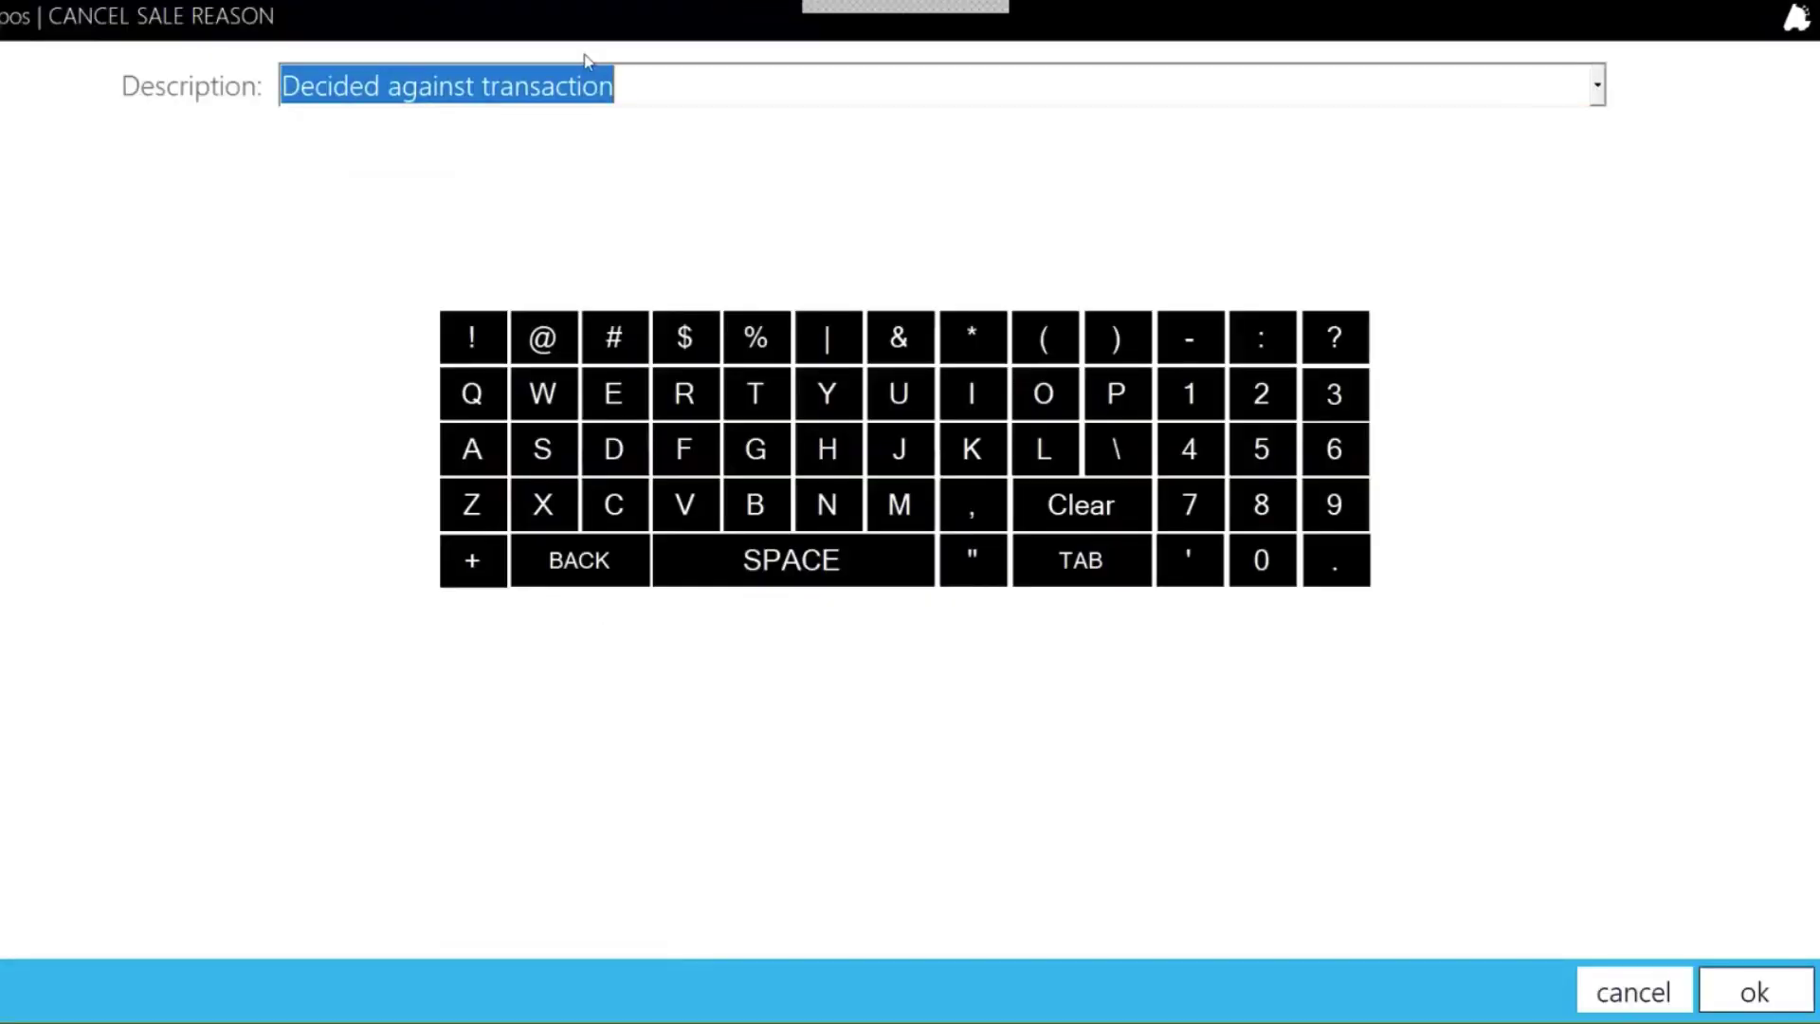
{"action": "left_click", "coordinate": [1755, 994]}
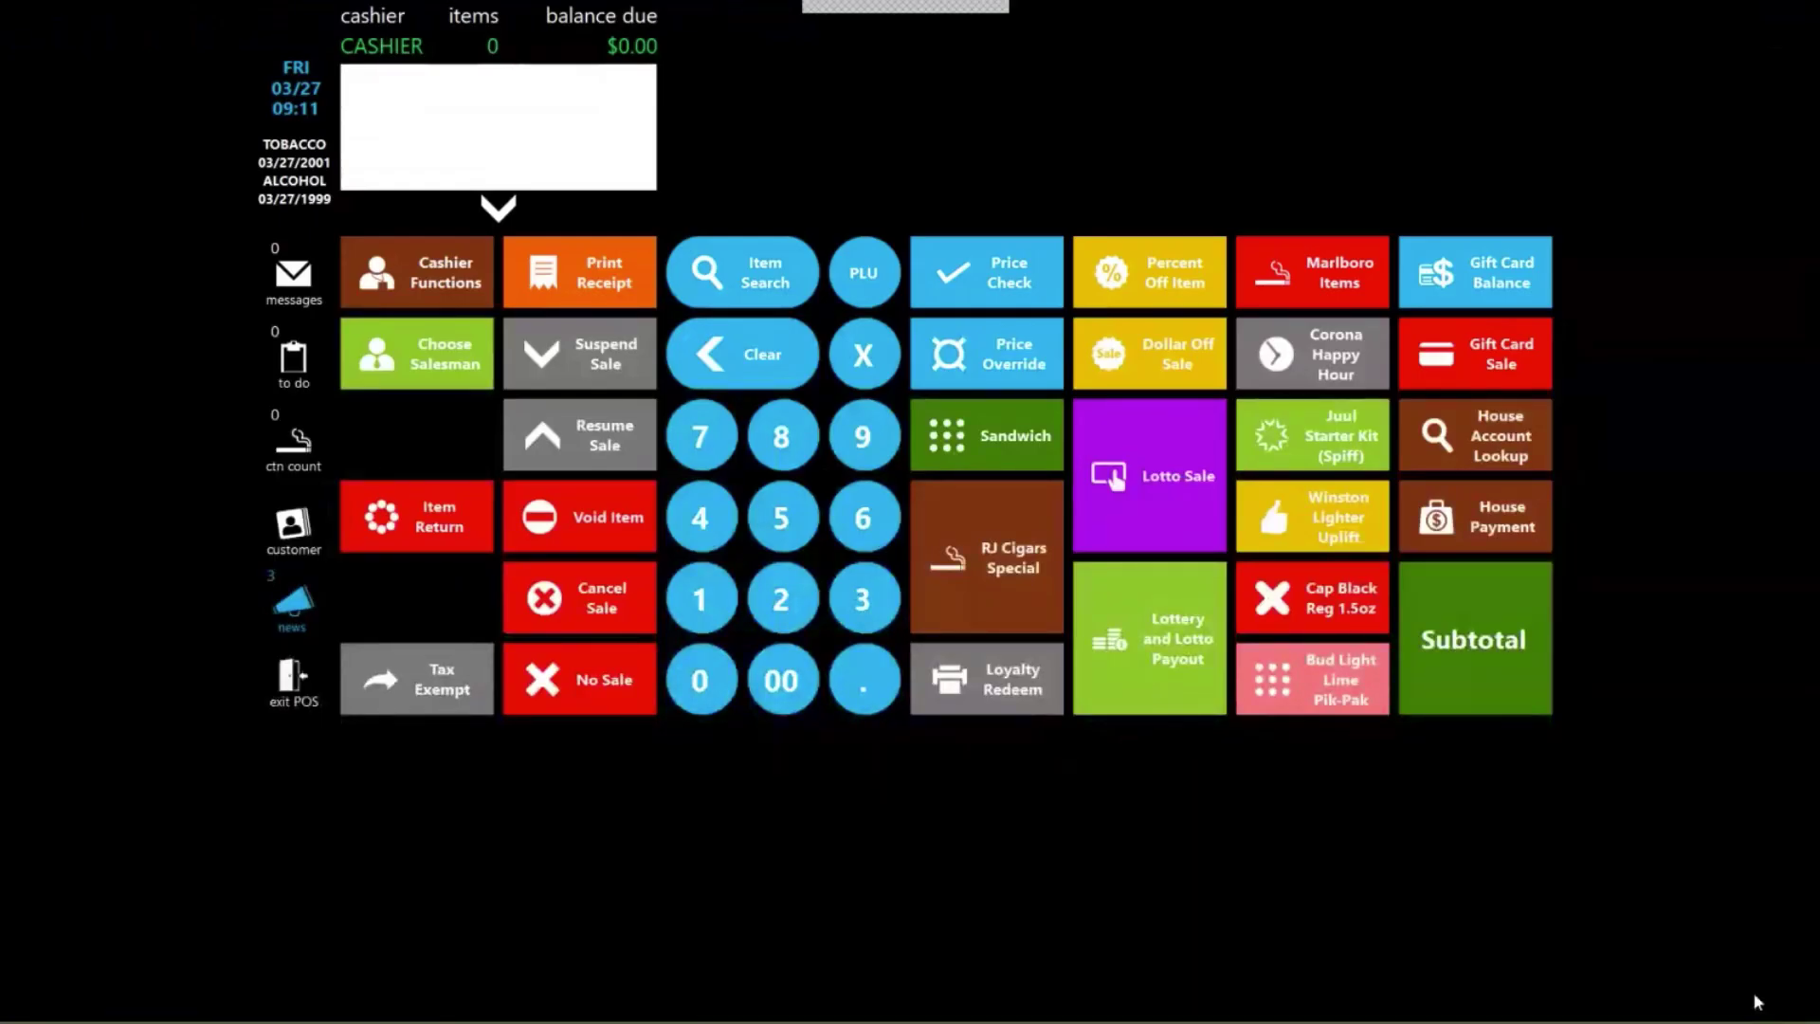
- Switch to FasTrax Director, run the Negative Cashier Report, examine the newest entries on its last page, and close it
{"action": "key", "text": "alt+Tab"}
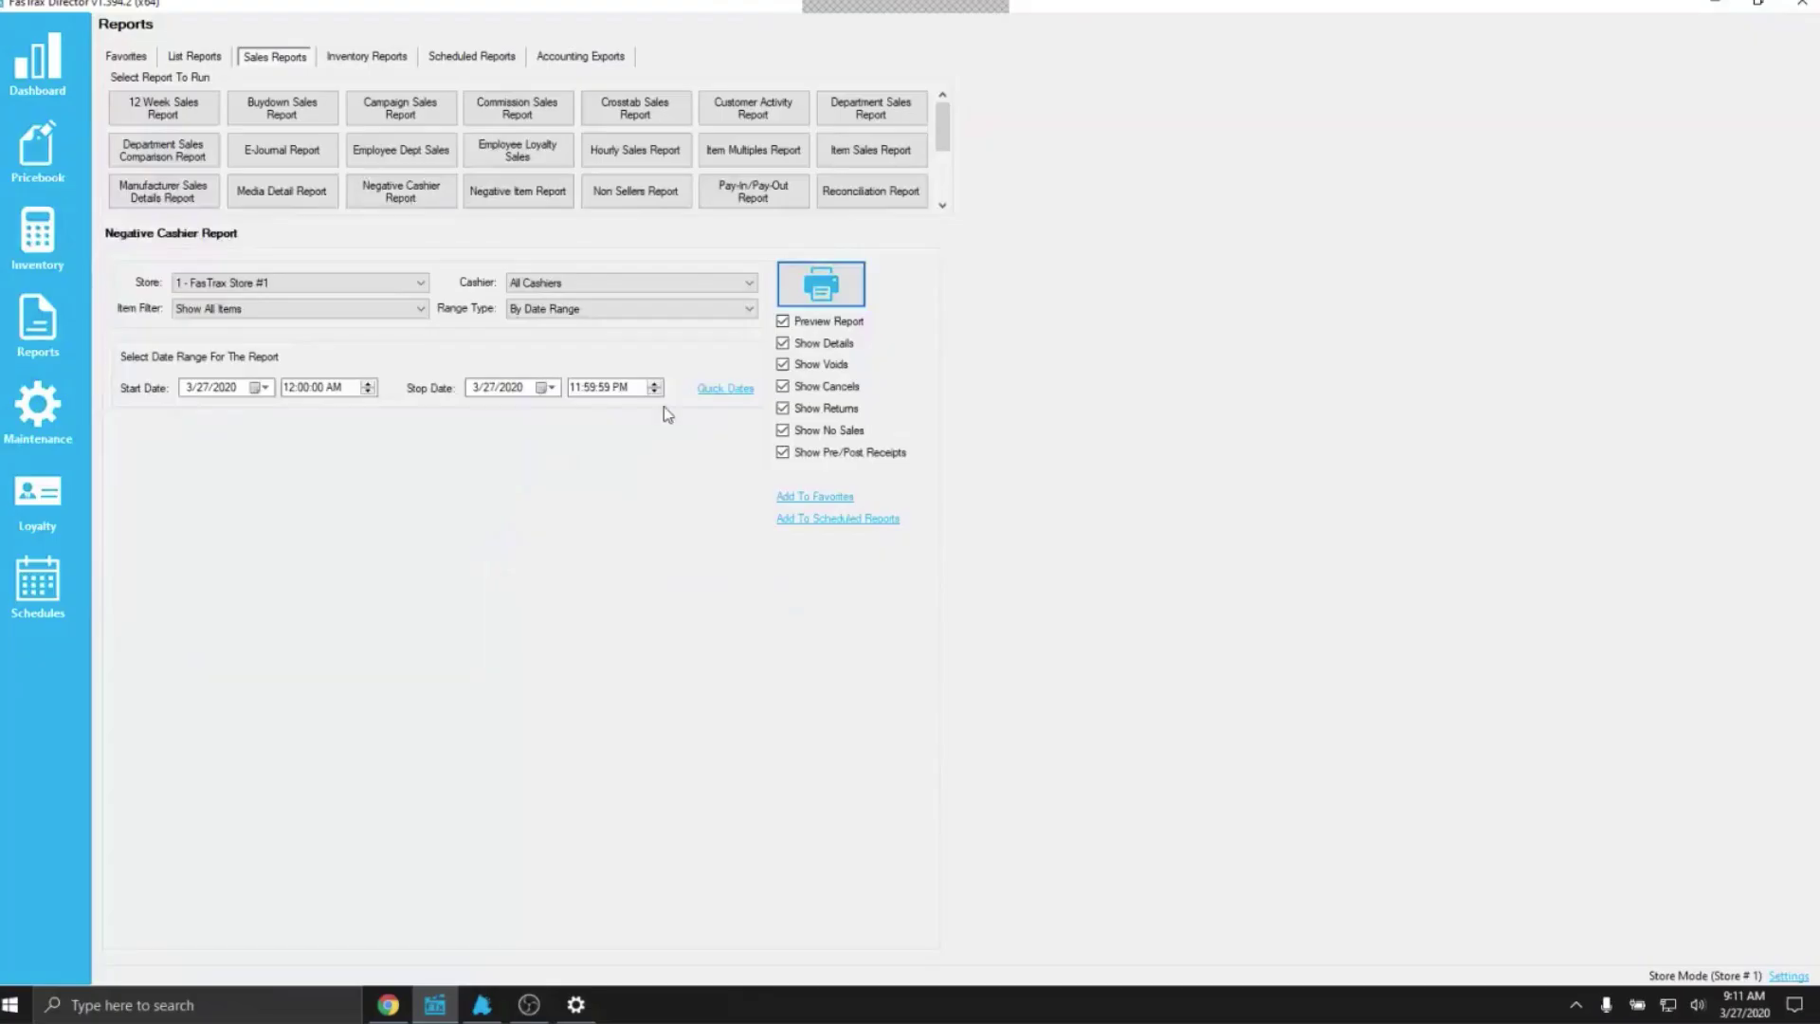
{"action": "left_click", "coordinate": [834, 285]}
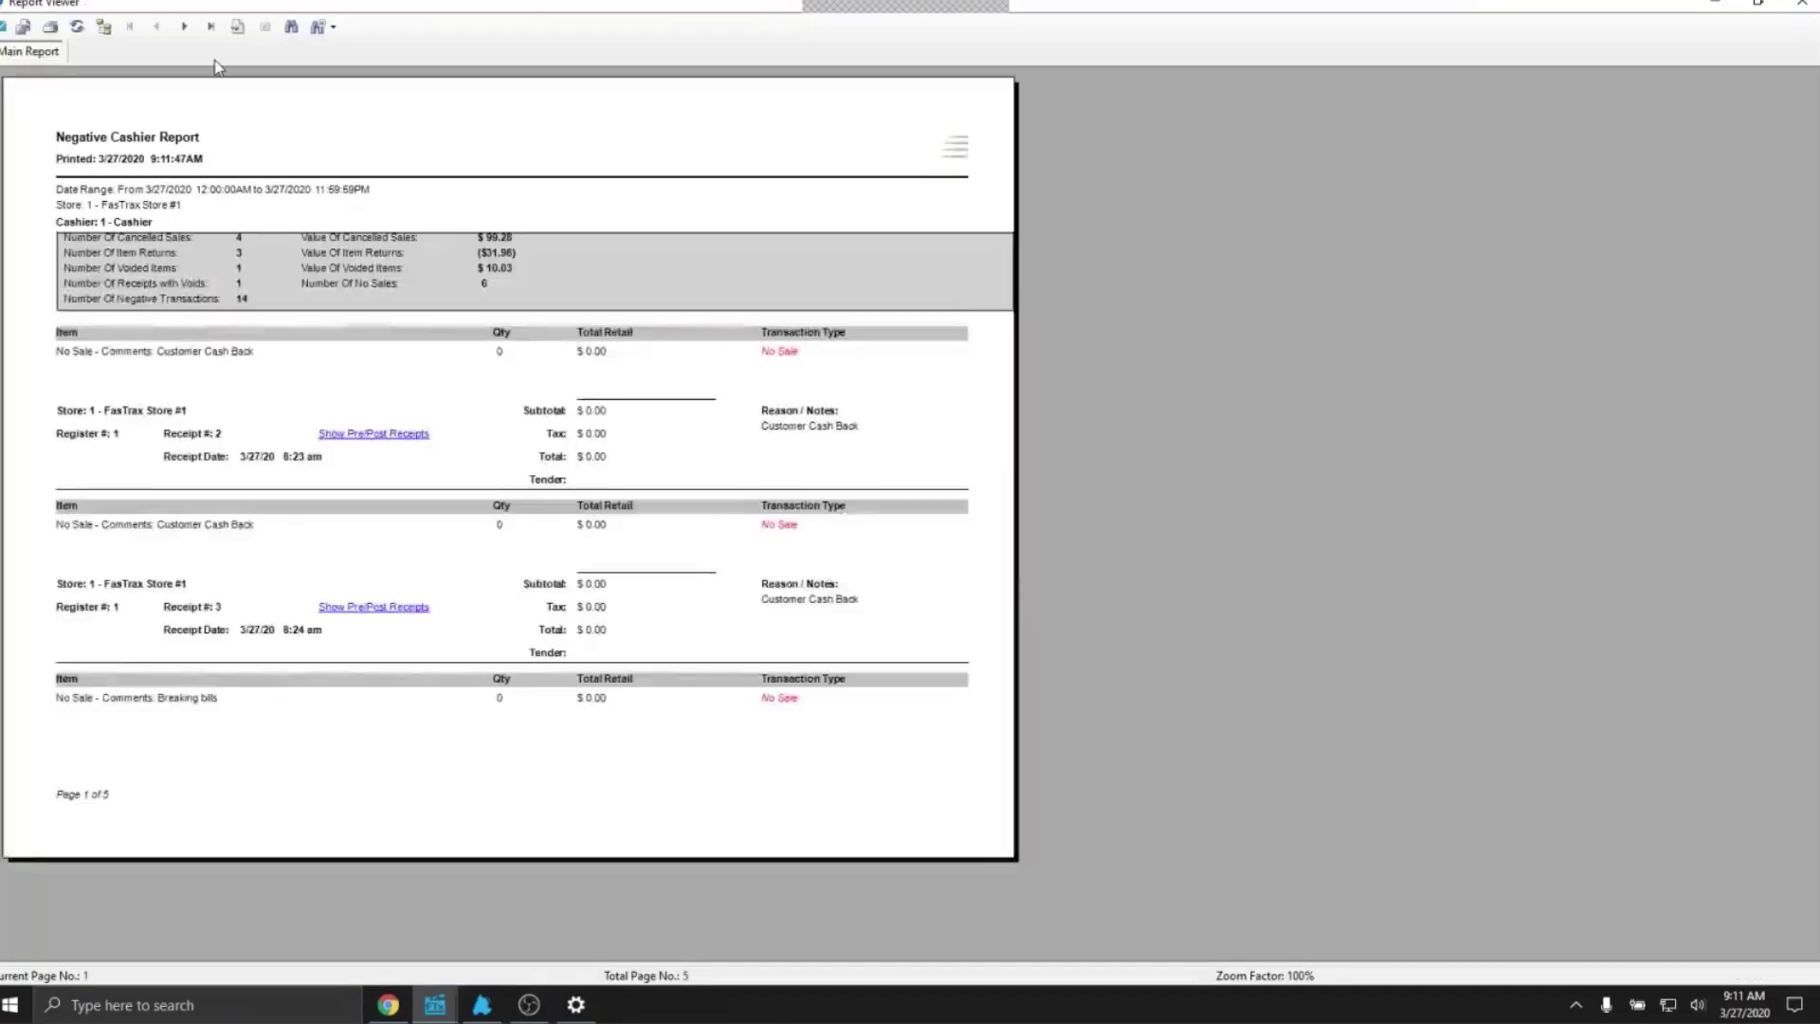
{"action": "left_click", "coordinate": [210, 27]}
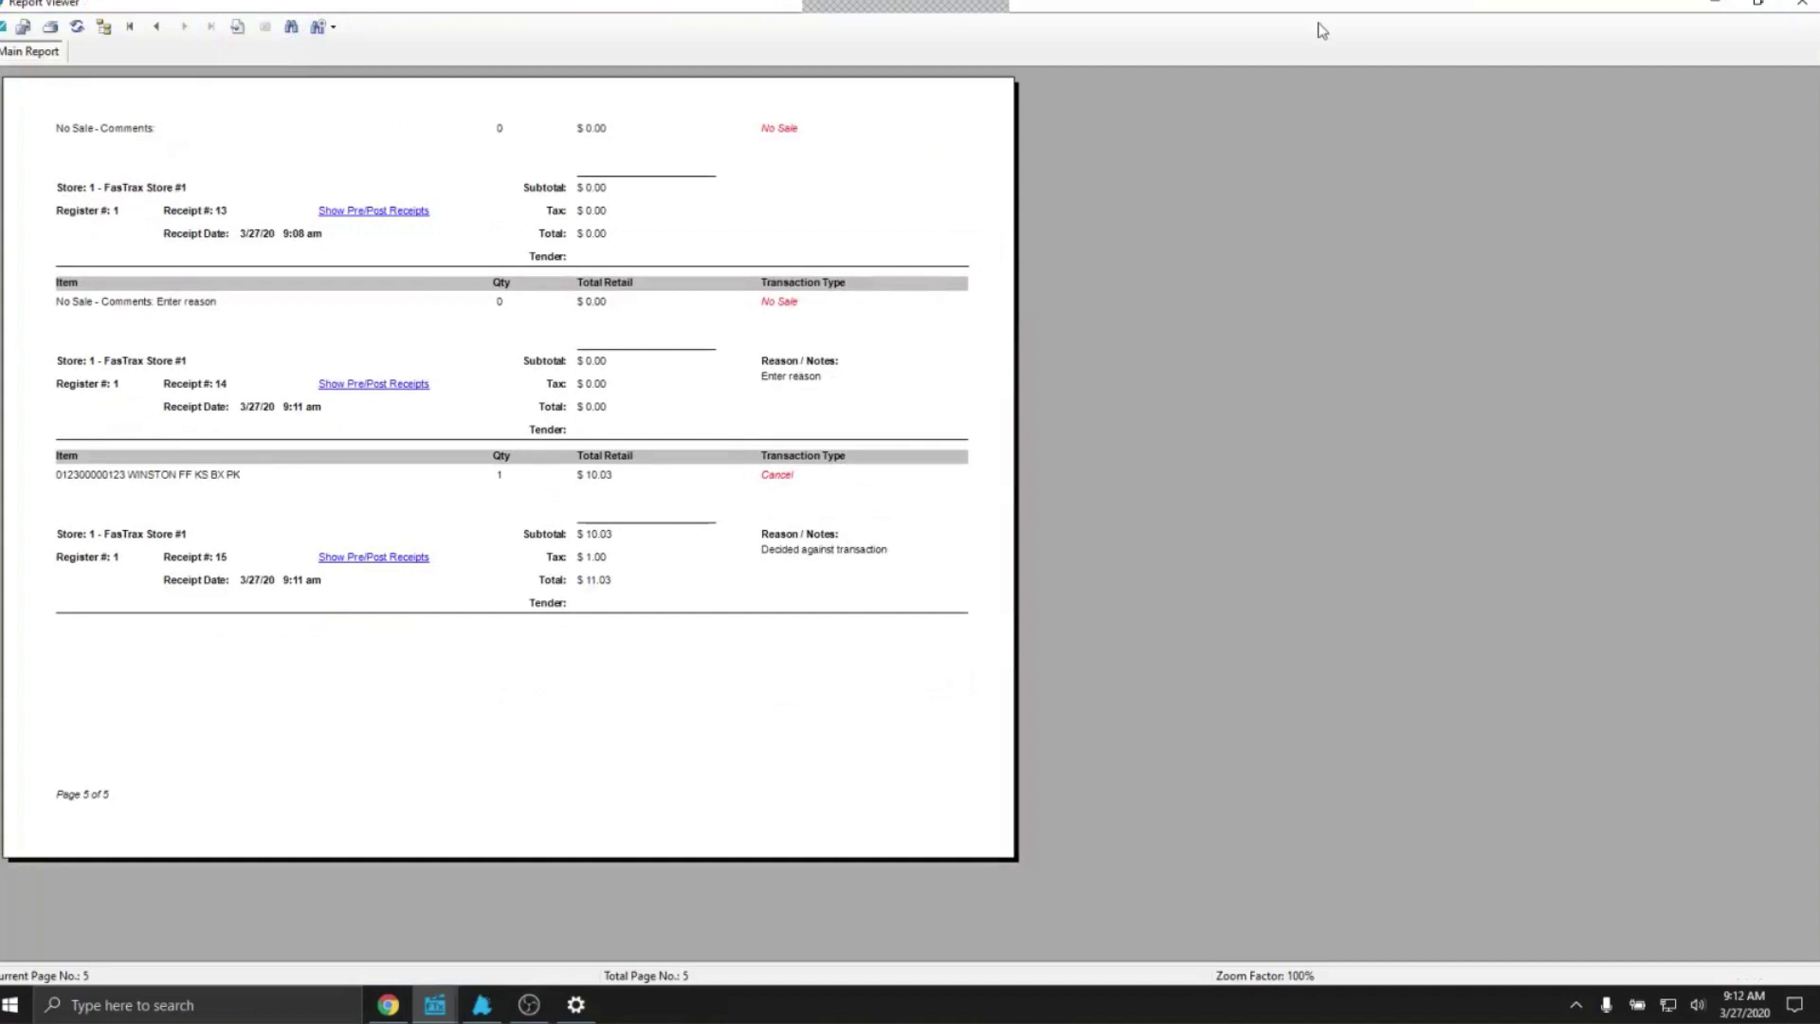
{"action": "left_click", "coordinate": [1804, 5]}
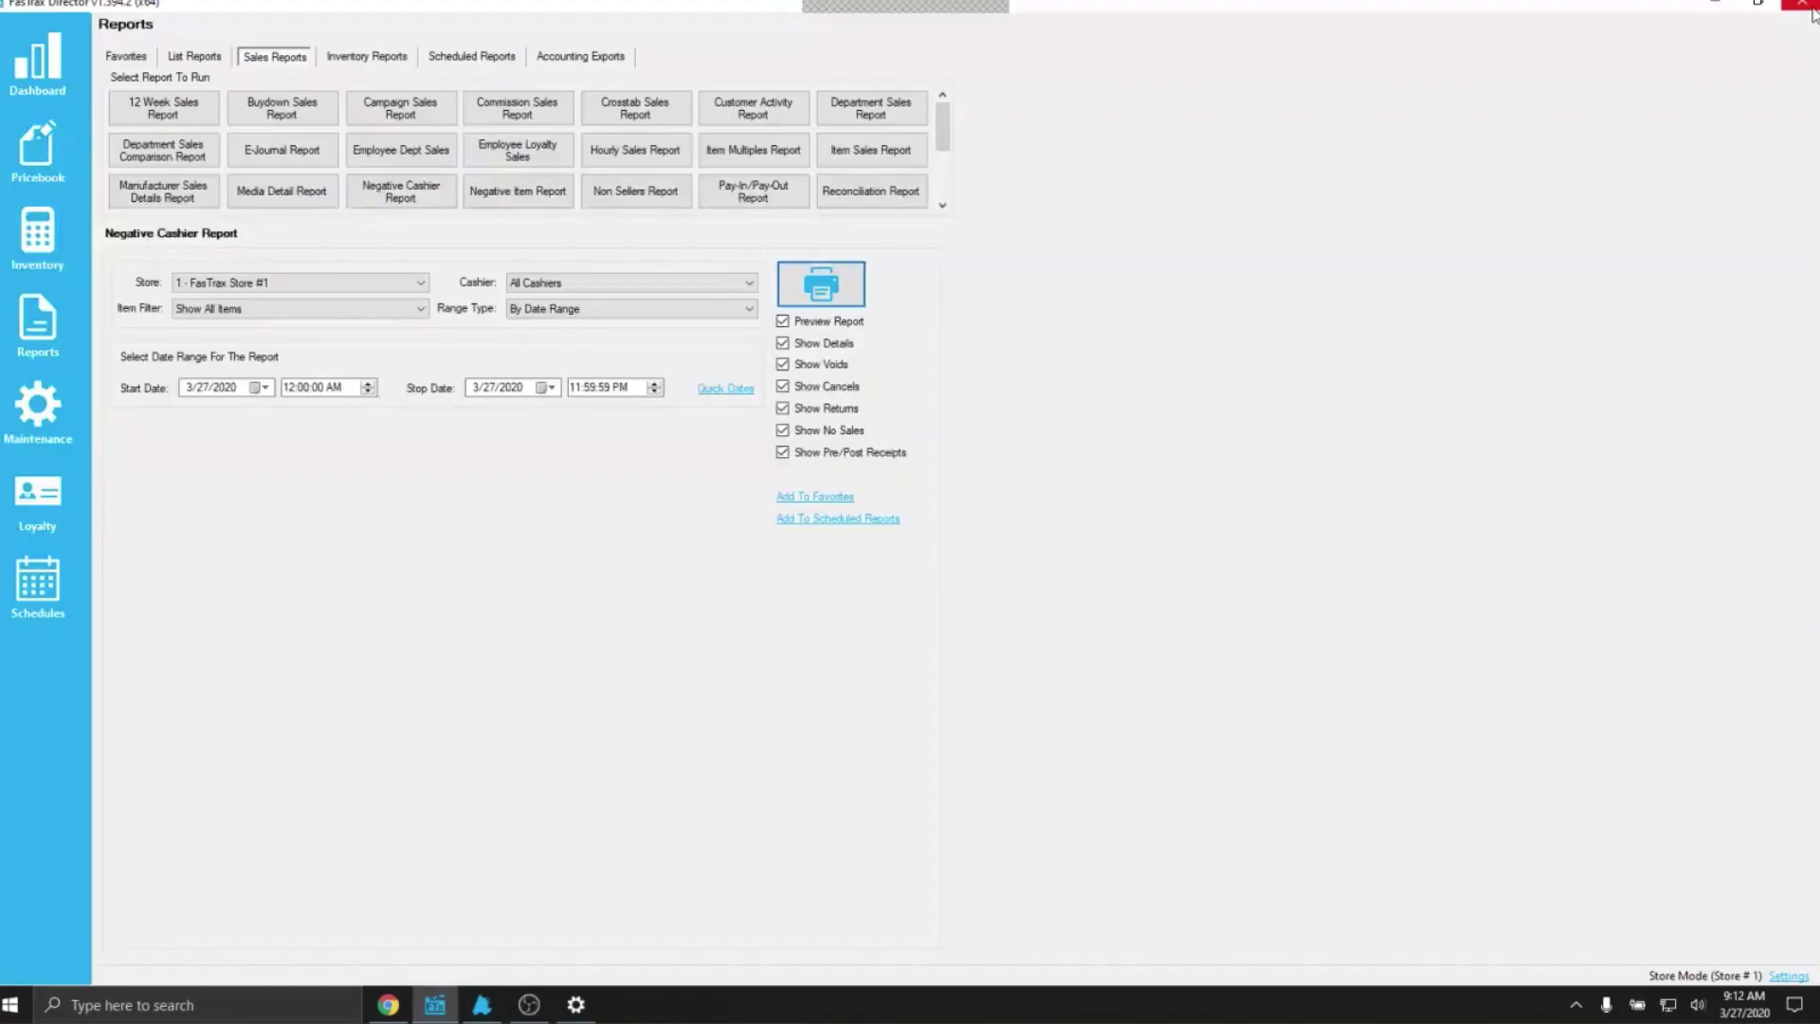
- Switch back to the FasTrax point of sale, exit the register screen and log off the cashier
{"action": "left_click", "coordinate": [490, 1008]}
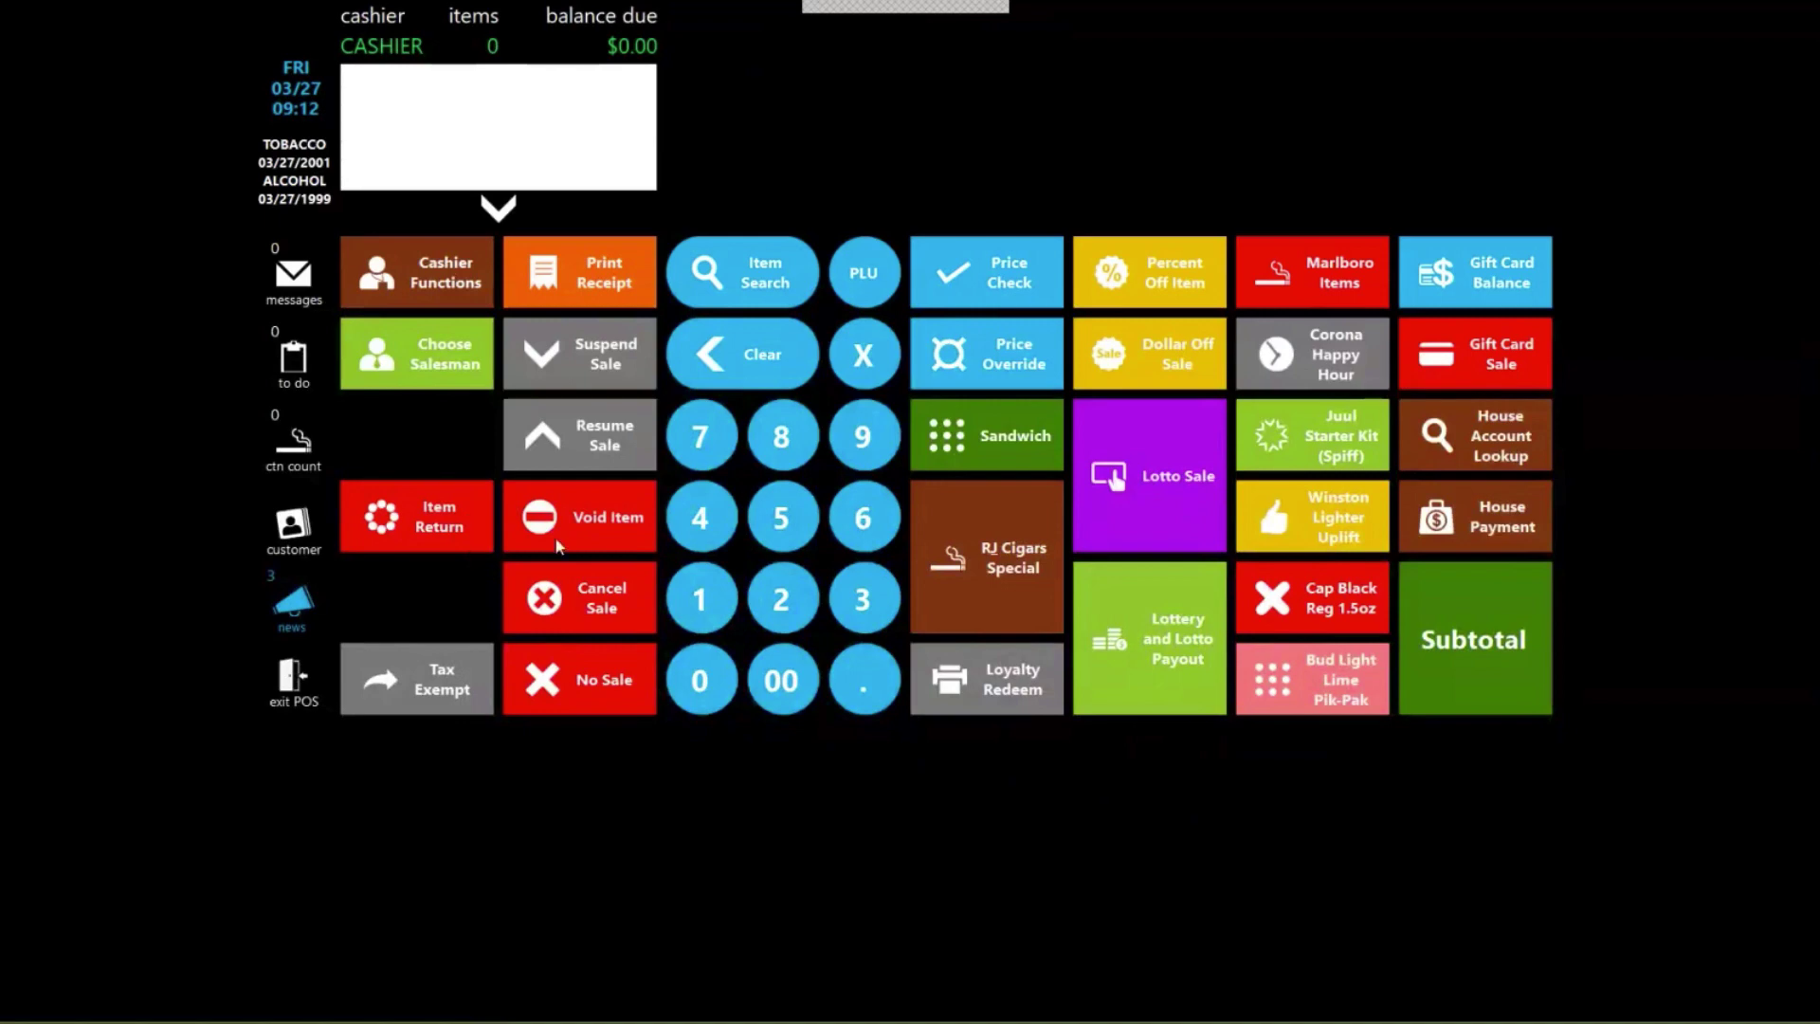
{"action": "left_click", "coordinate": [294, 675]}
{"action": "left_click", "coordinate": [85, 137]}
{"action": "left_click", "coordinate": [304, 679]}
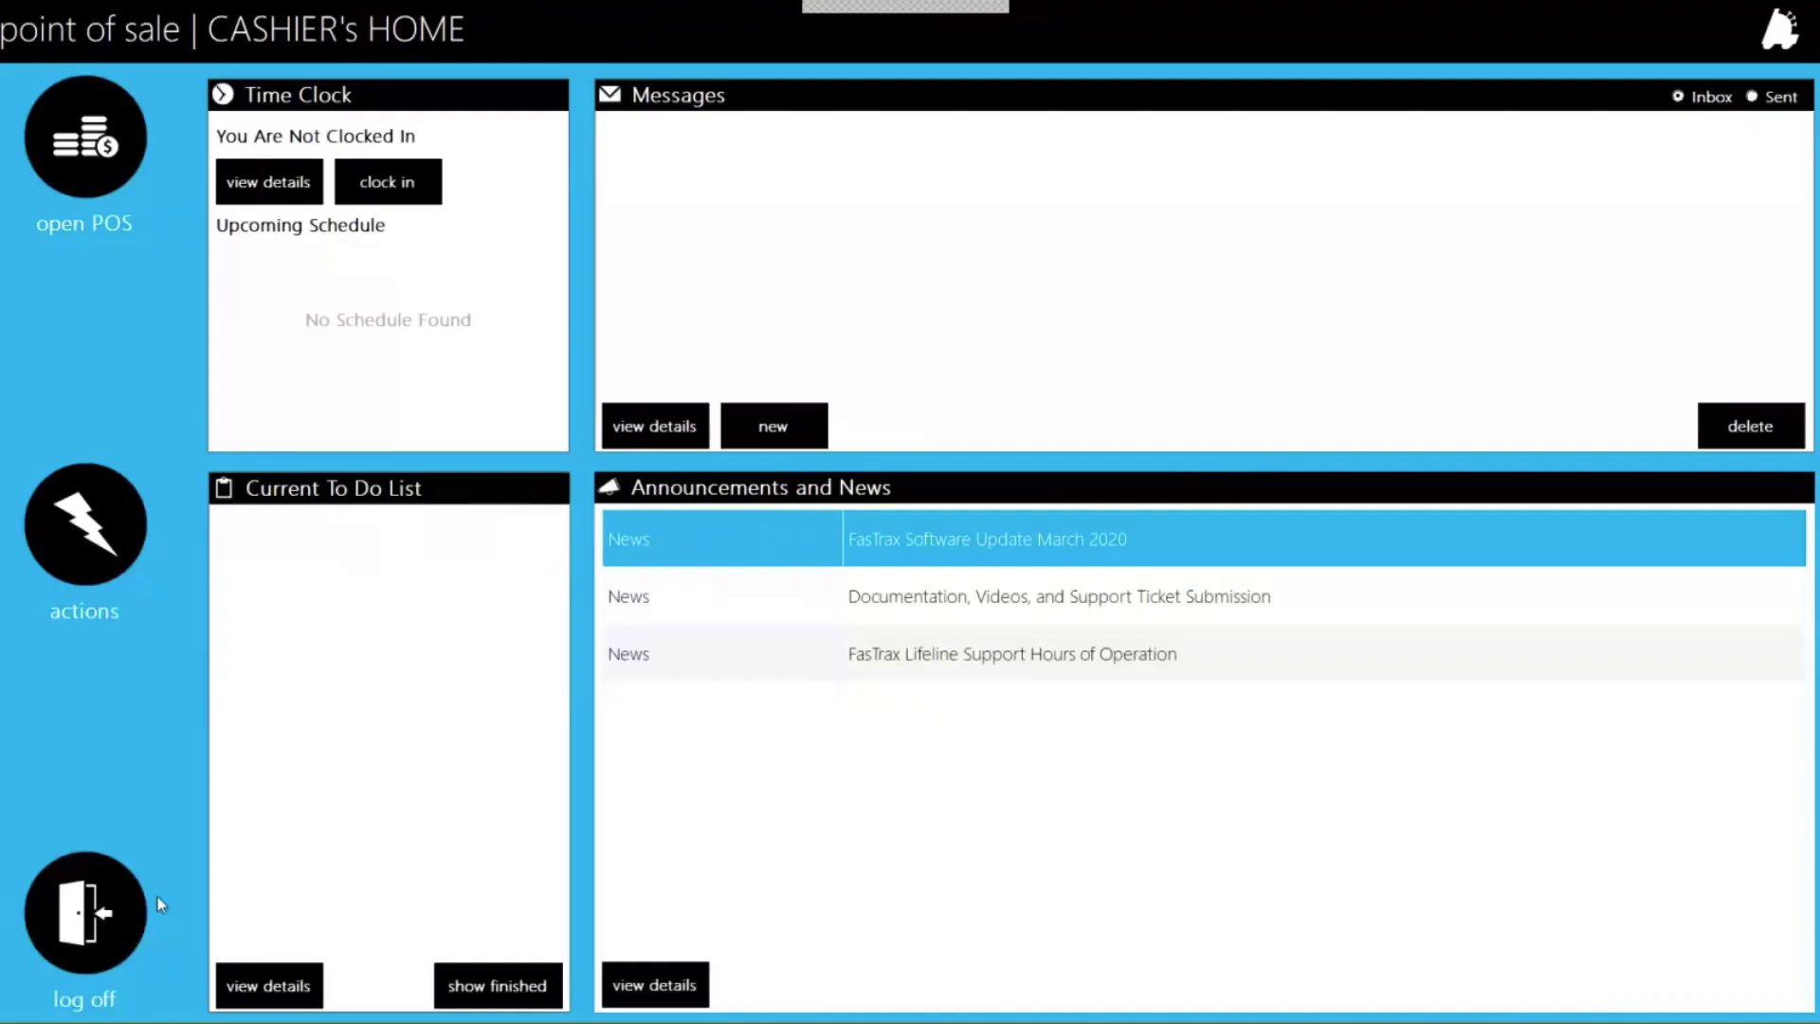
{"action": "left_click", "coordinate": [85, 906]}
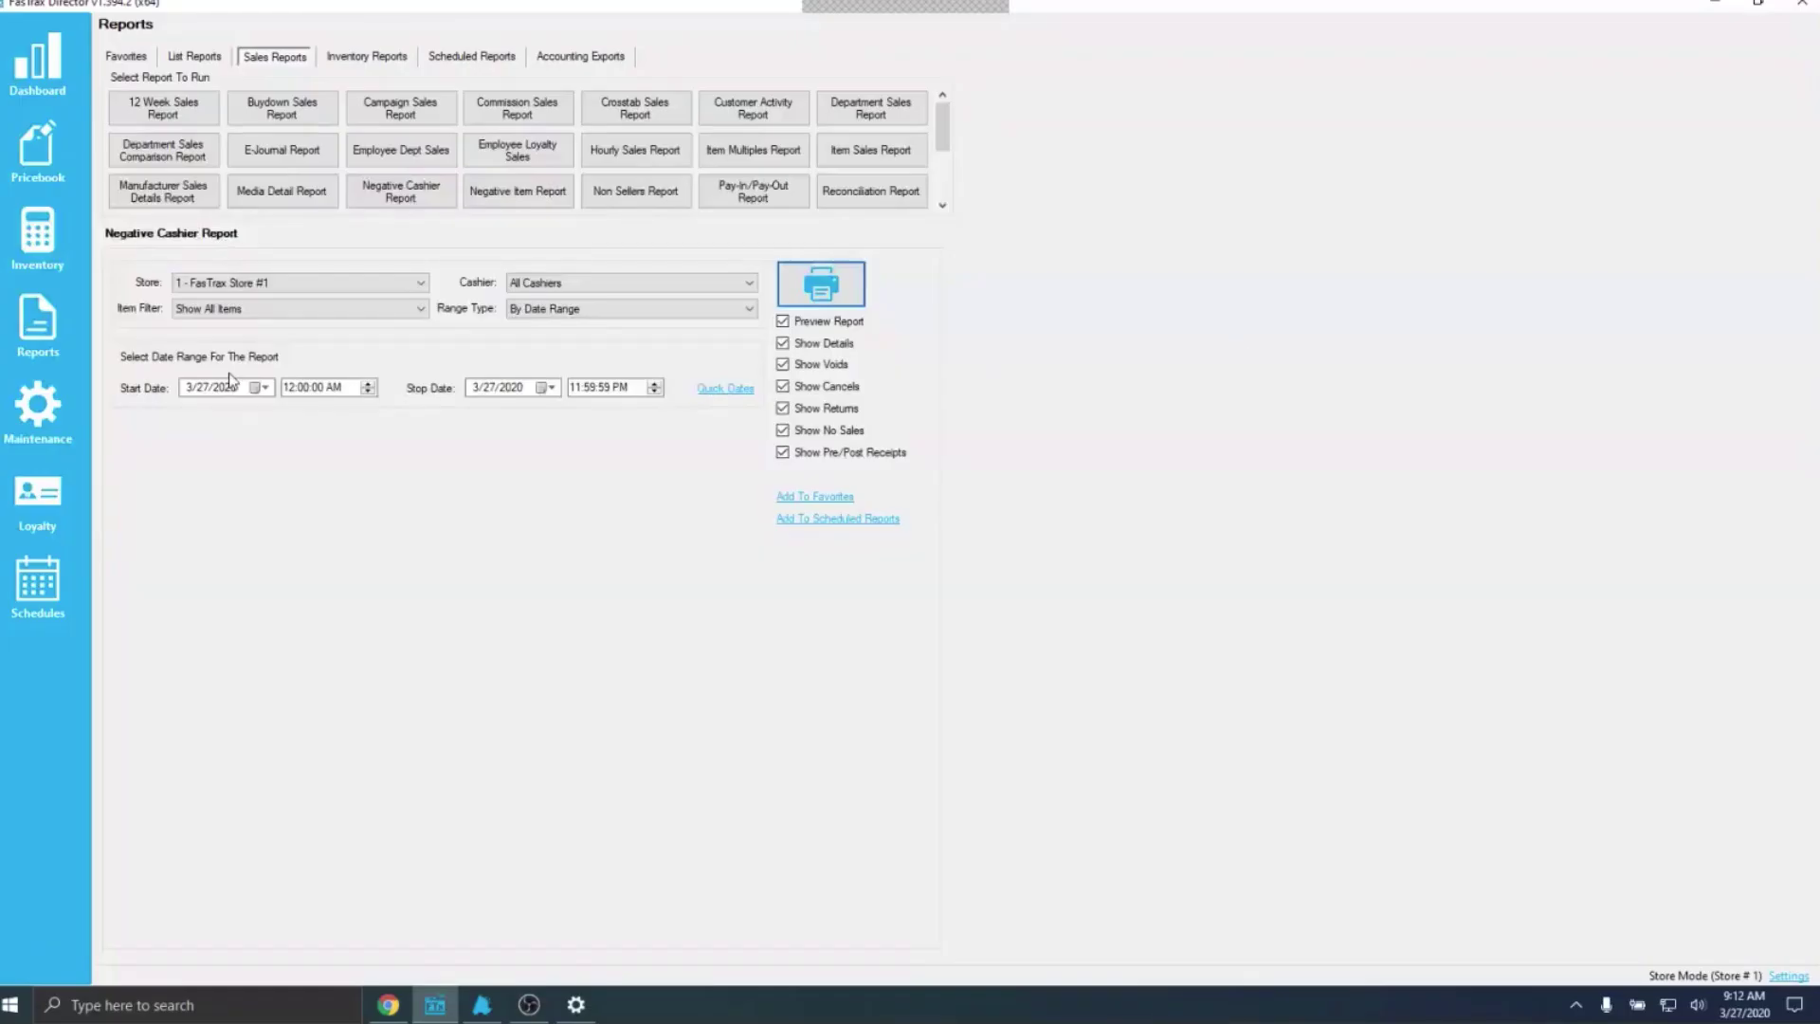
- Remove the Void, Cancel Sale and No Sale permissions from the Cashier employee in Director's maintenance area and save the record
{"action": "left_click", "coordinate": [38, 408]}
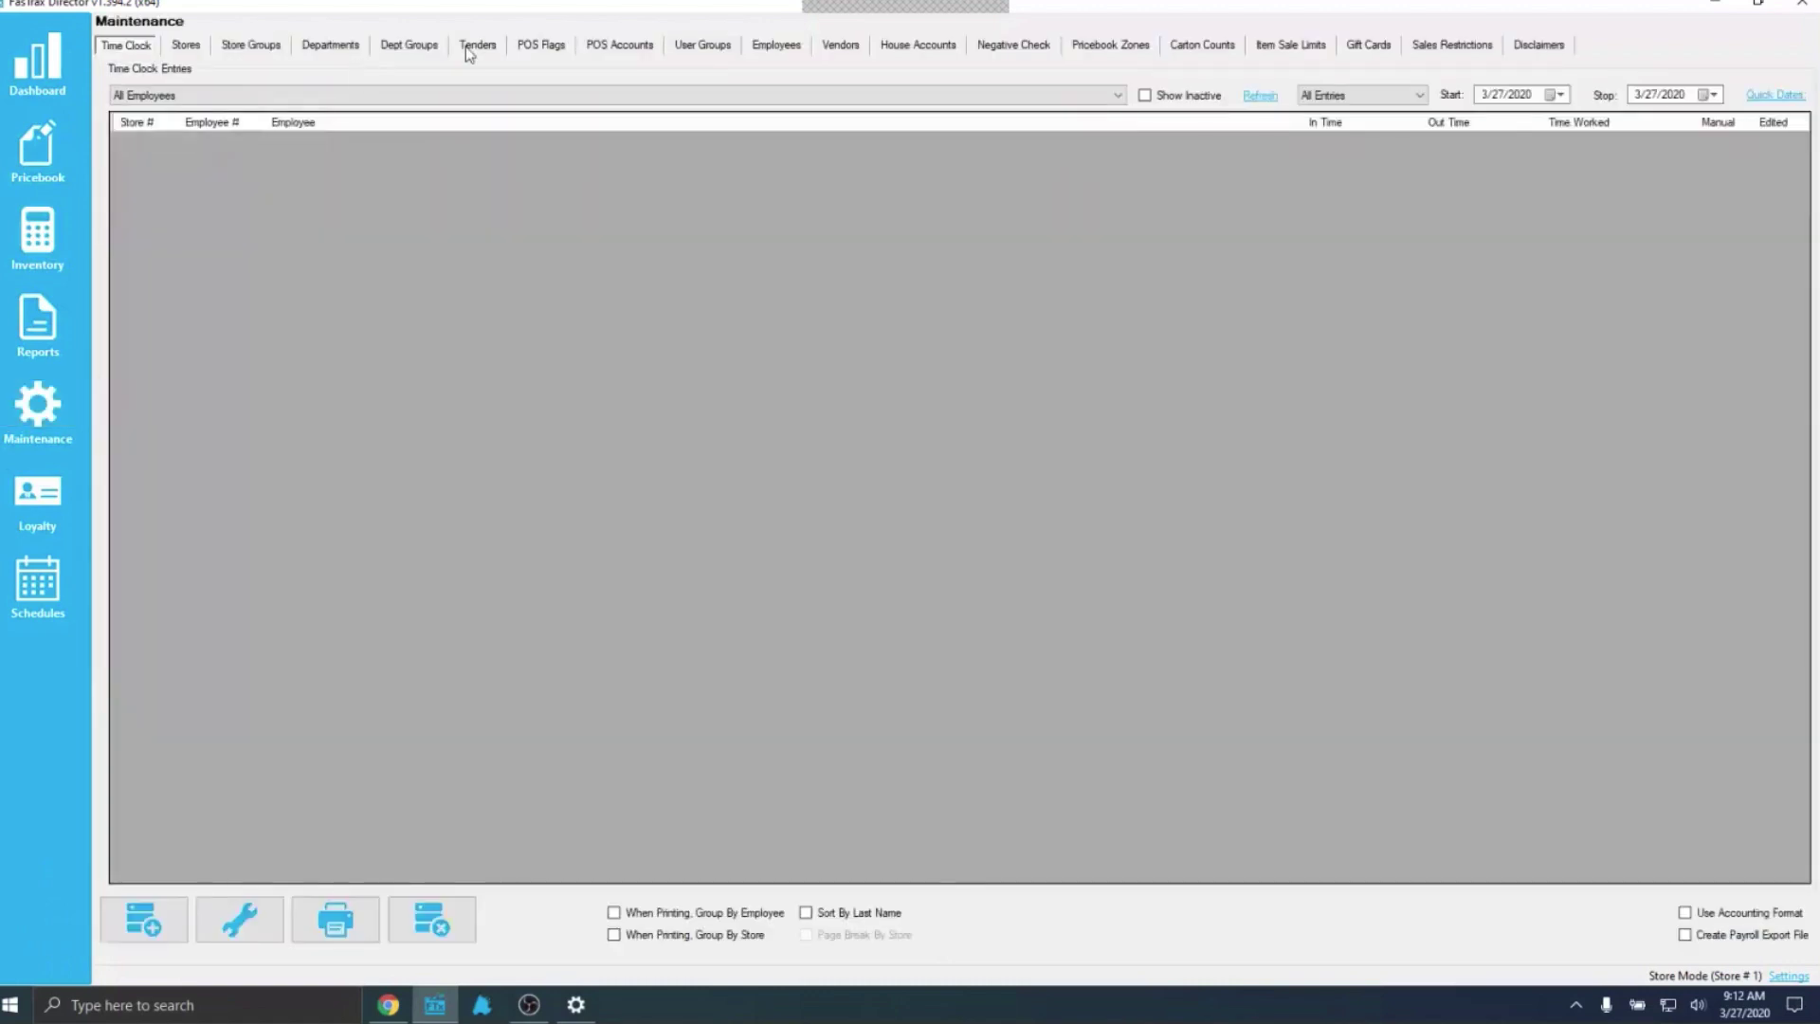
{"action": "left_click", "coordinate": [771, 48]}
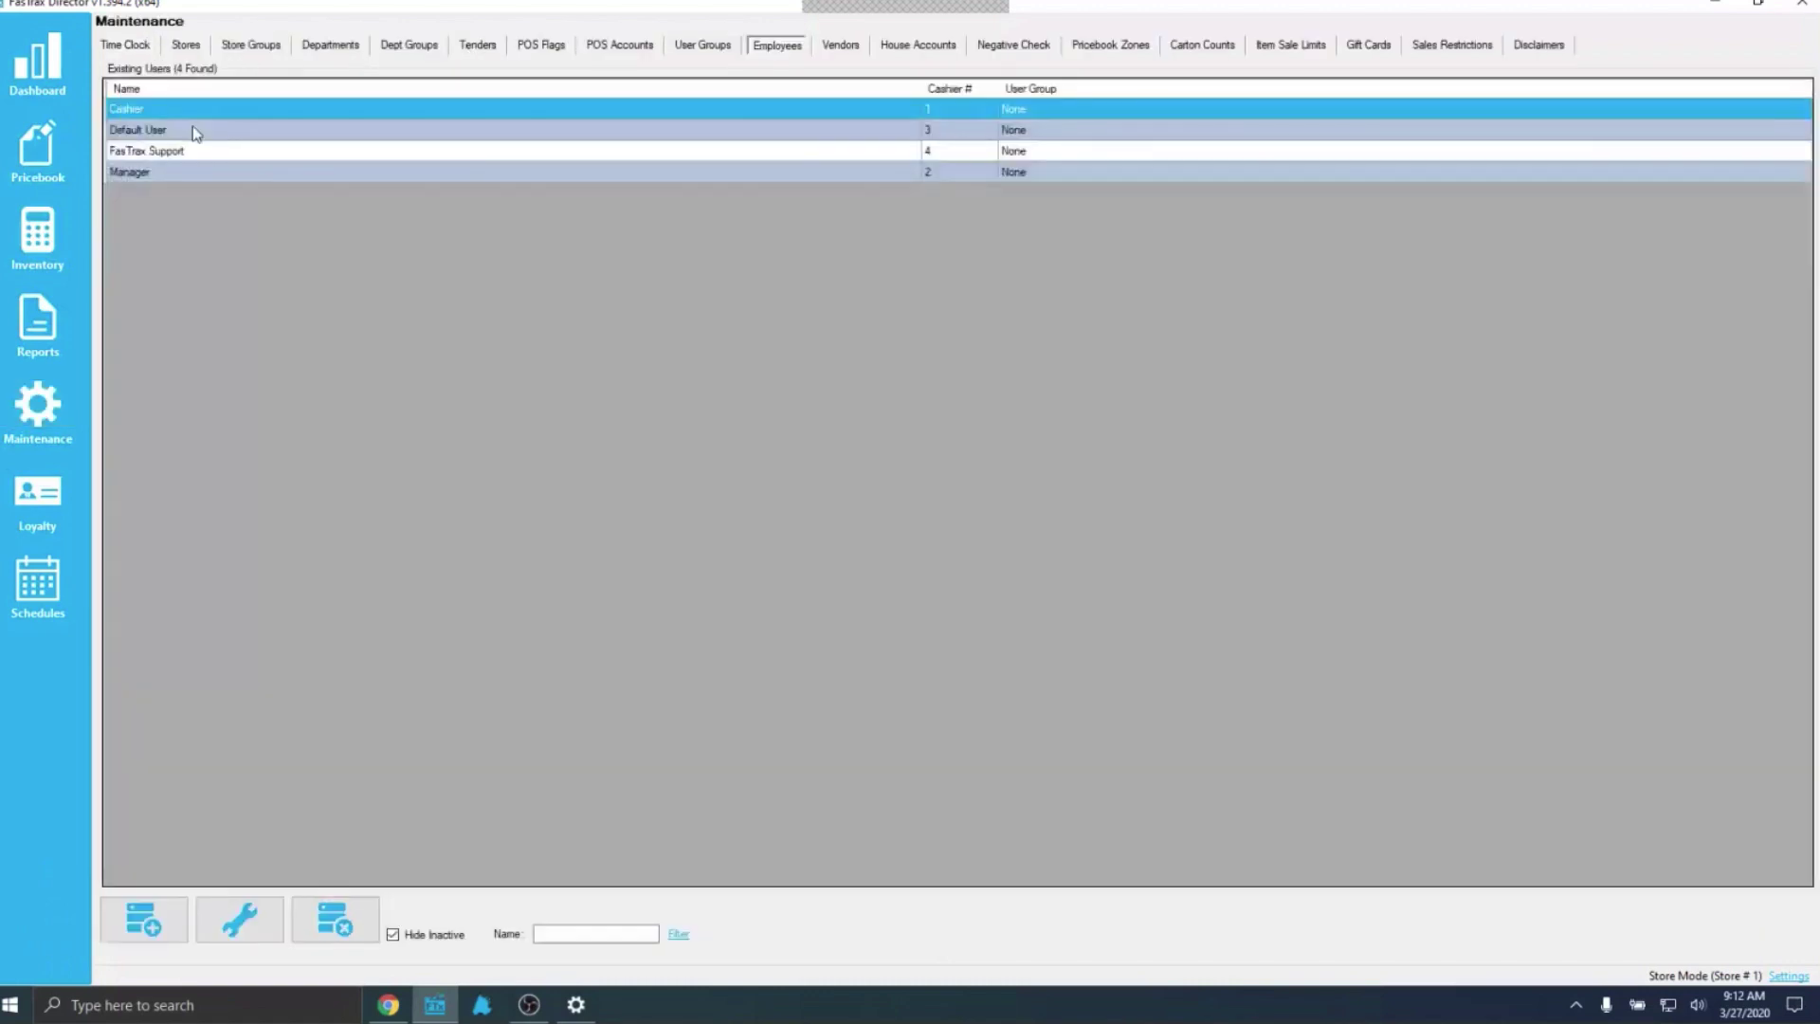
{"action": "double_click", "coordinate": [159, 110]}
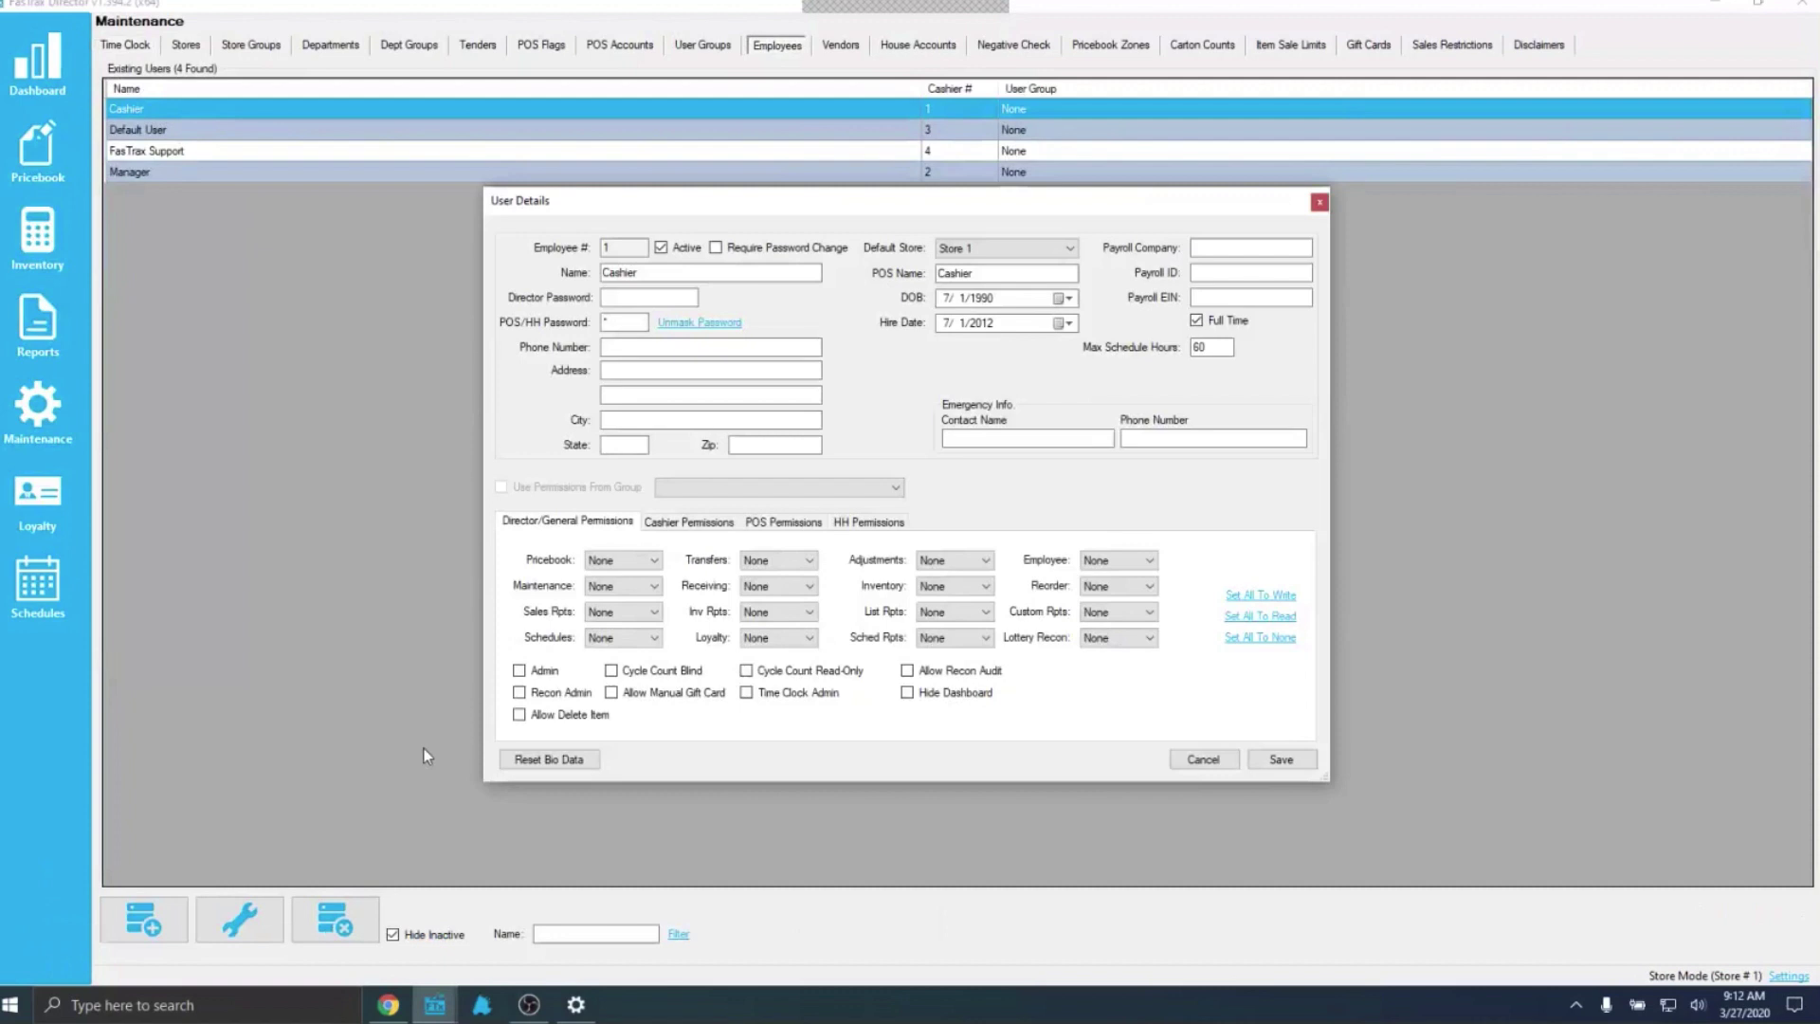
{"action": "left_click", "coordinate": [689, 522]}
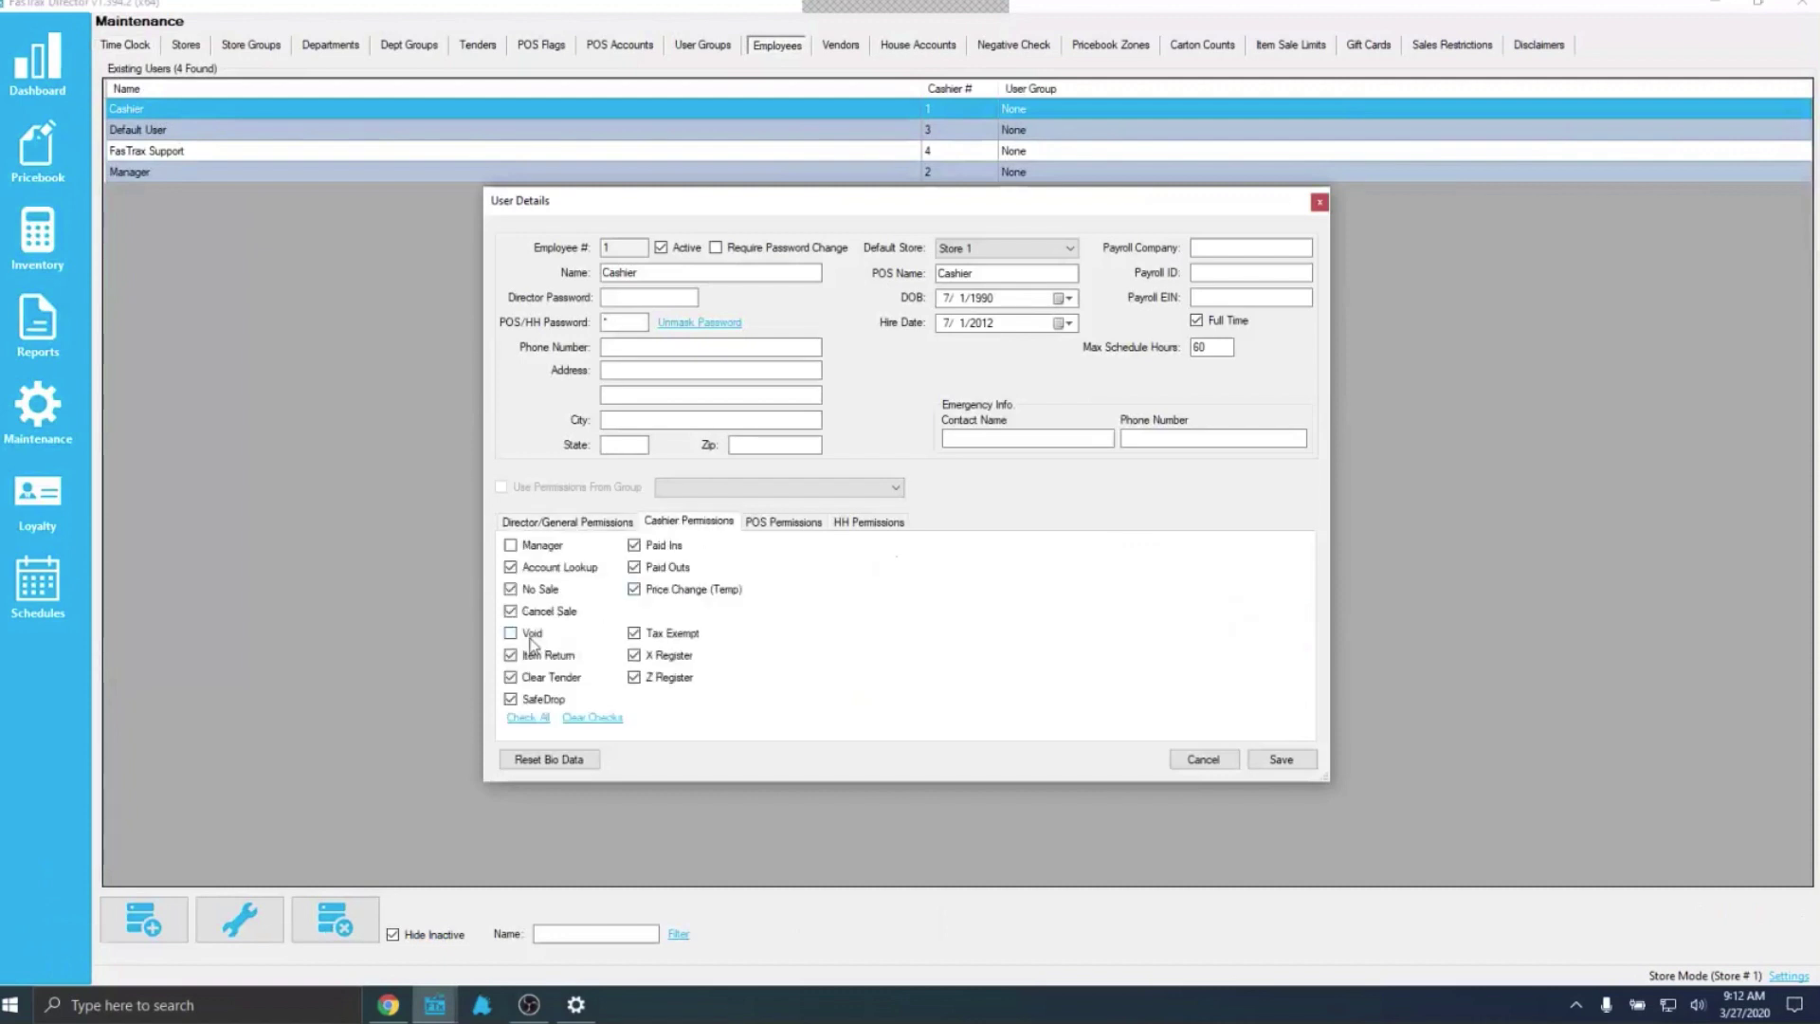
{"action": "left_click", "coordinate": [547, 612]}
{"action": "left_click", "coordinate": [538, 590]}
{"action": "left_click", "coordinate": [1285, 759]}
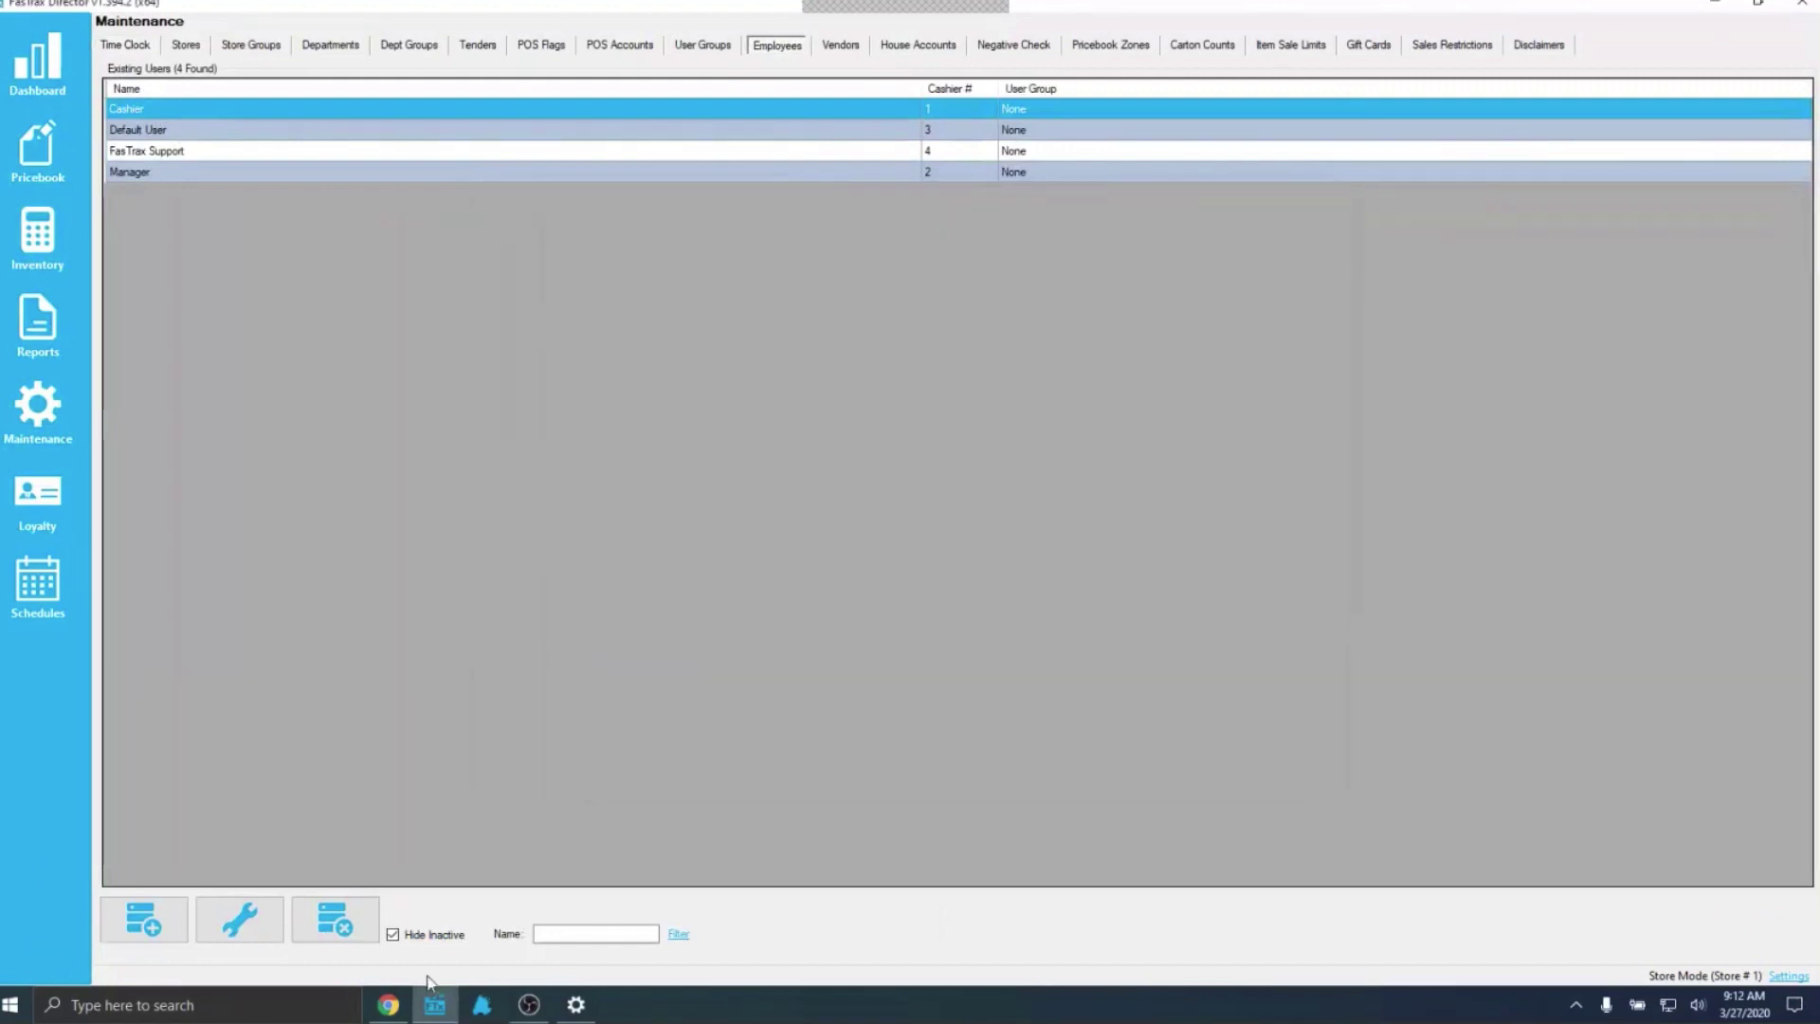
- Relaunch the FasTrax point of sale, dismiss the license notice, and log in by keypad with the cashier's employee ID and password
{"action": "left_click", "coordinate": [475, 1013]}
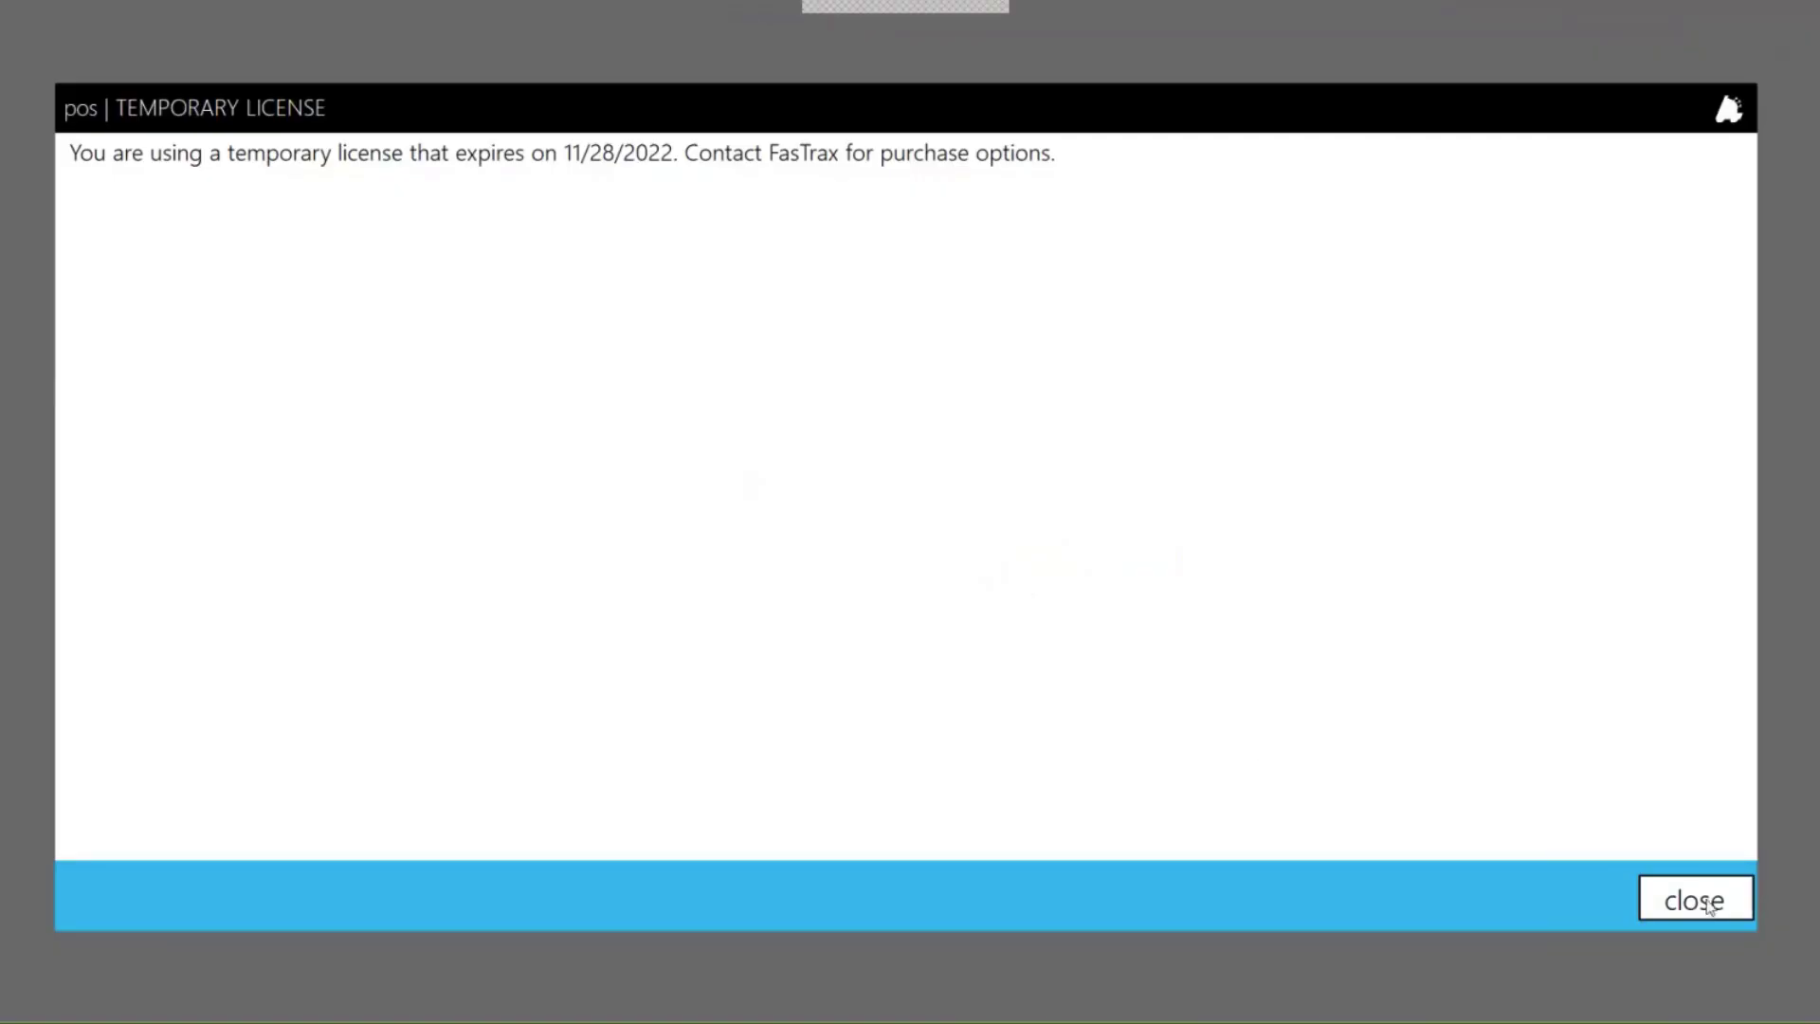
{"action": "left_click", "coordinate": [1693, 909]}
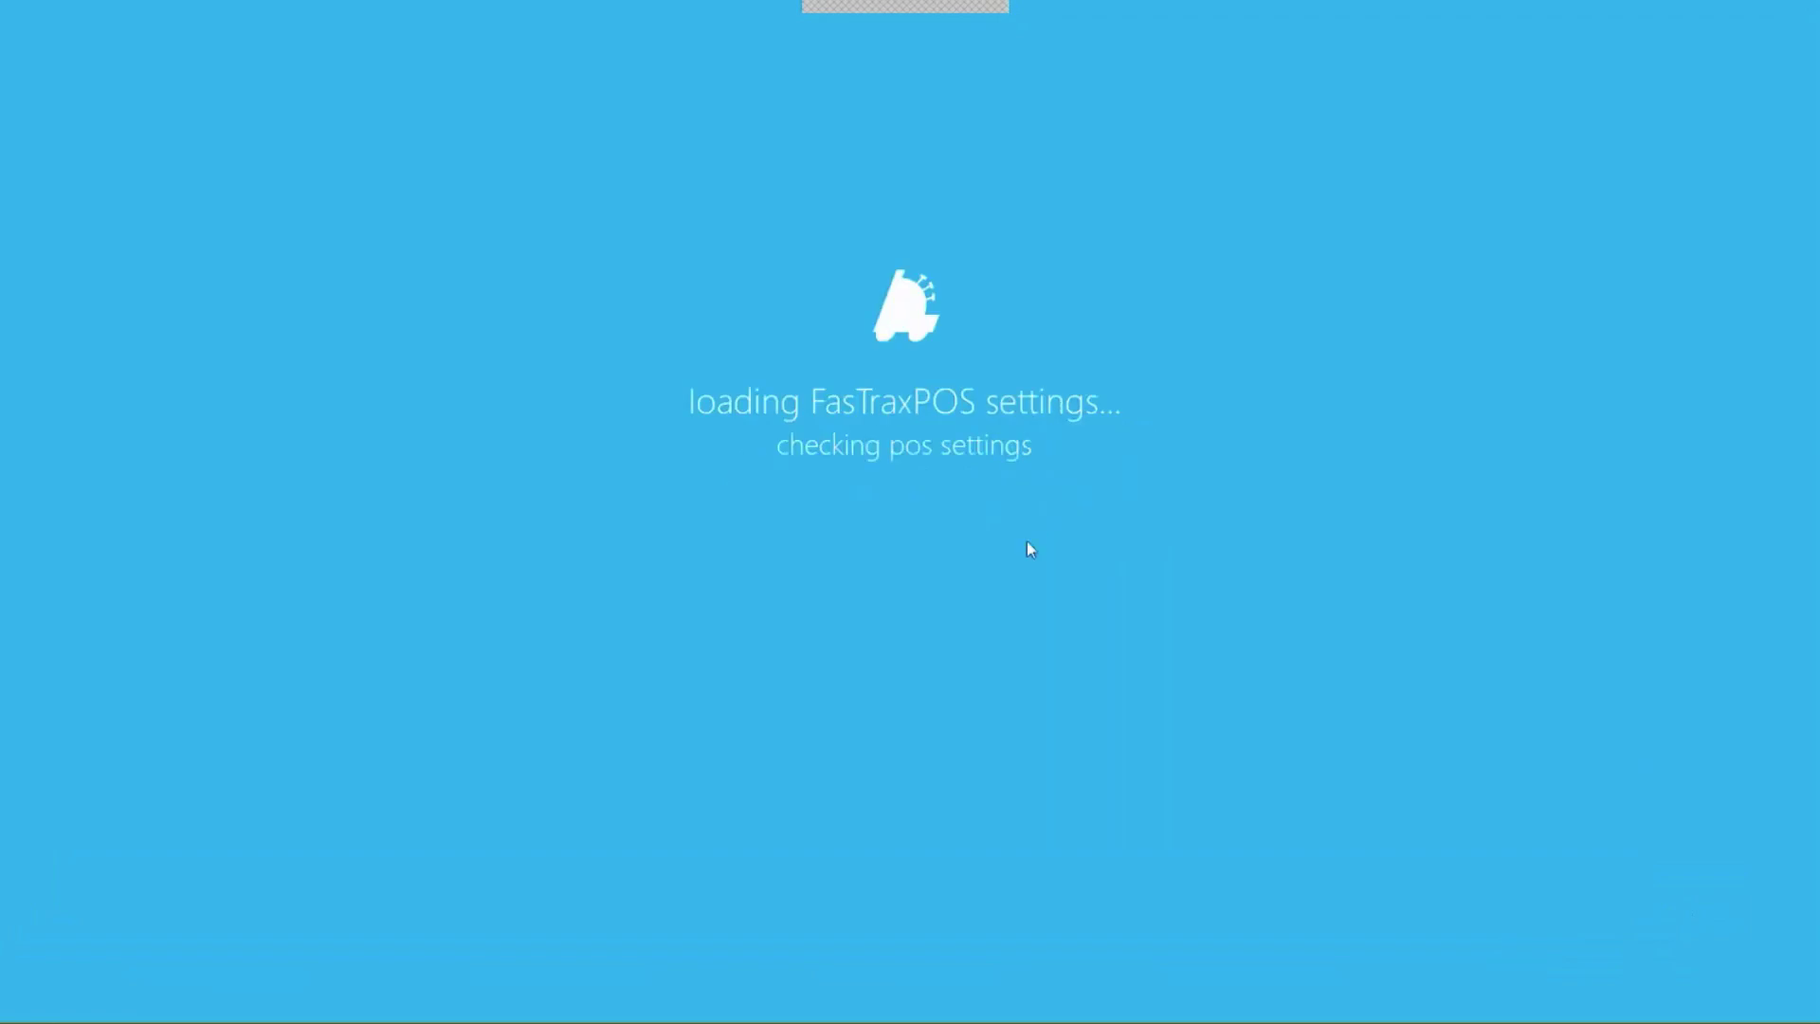
{"action": "left_click", "coordinate": [621, 400]}
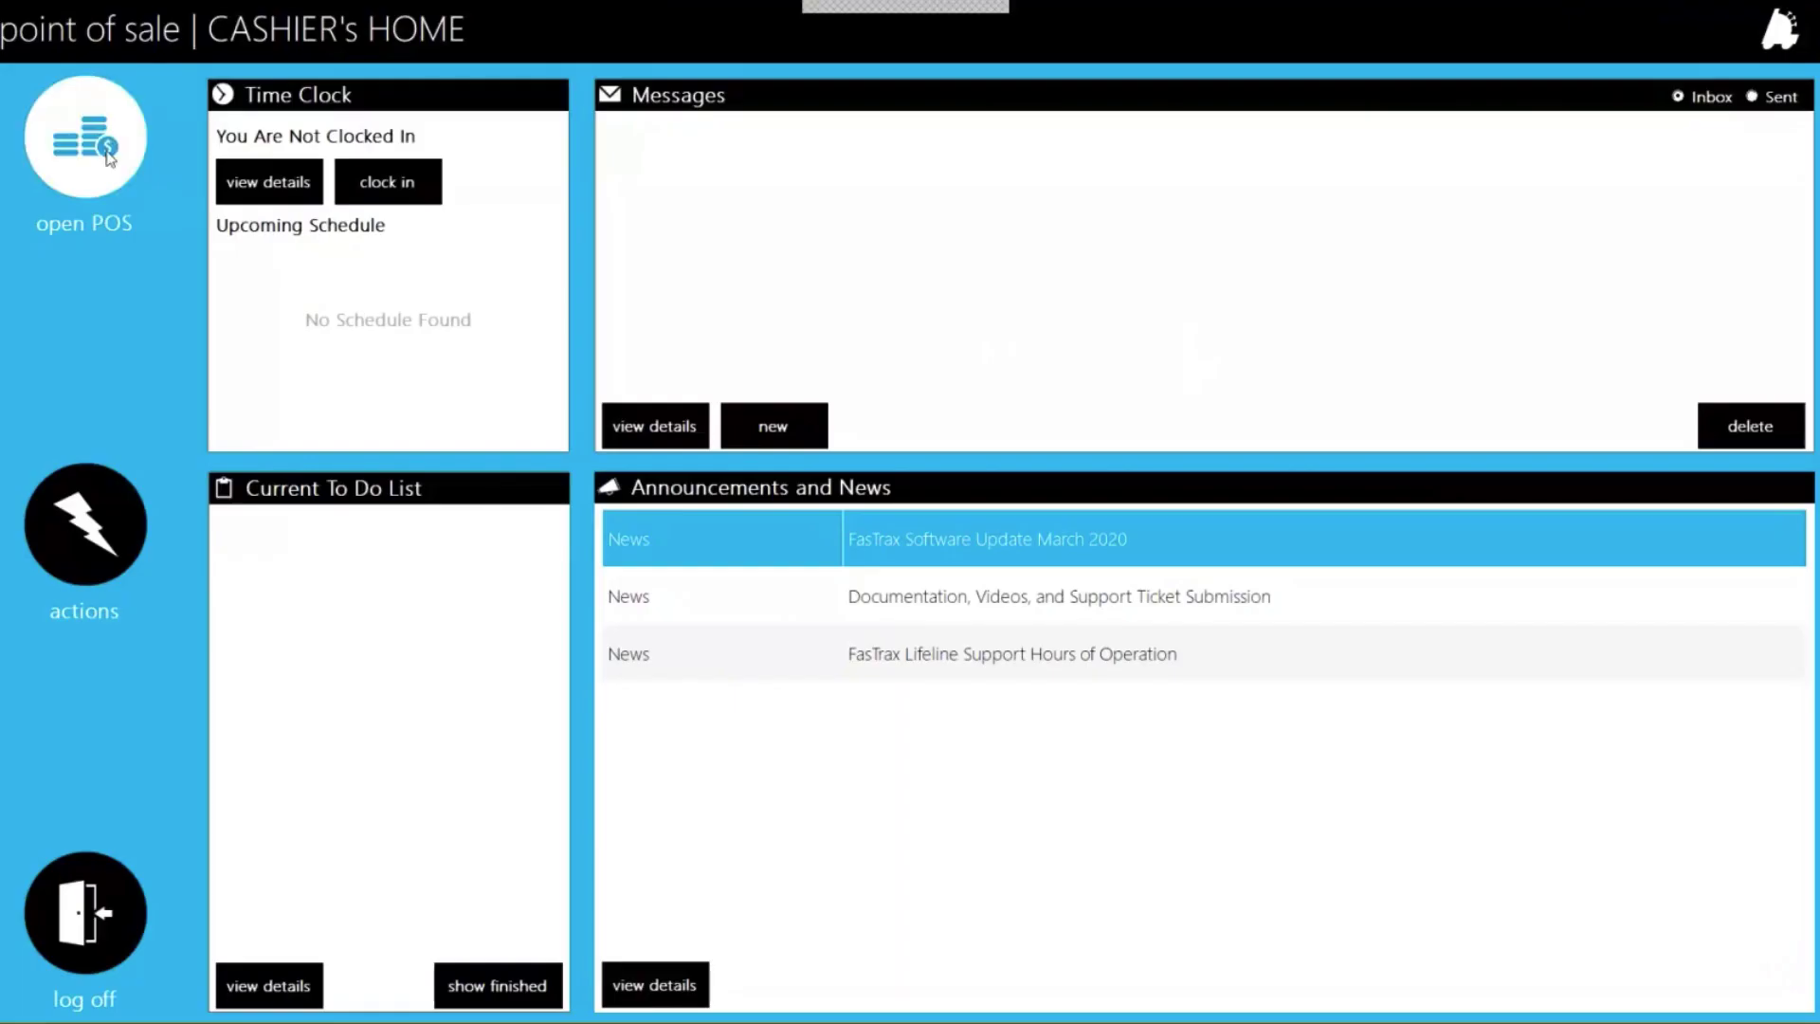
- Open the register screen to check which function buttons the cashier has, and exit it
{"action": "left_click", "coordinate": [106, 150]}
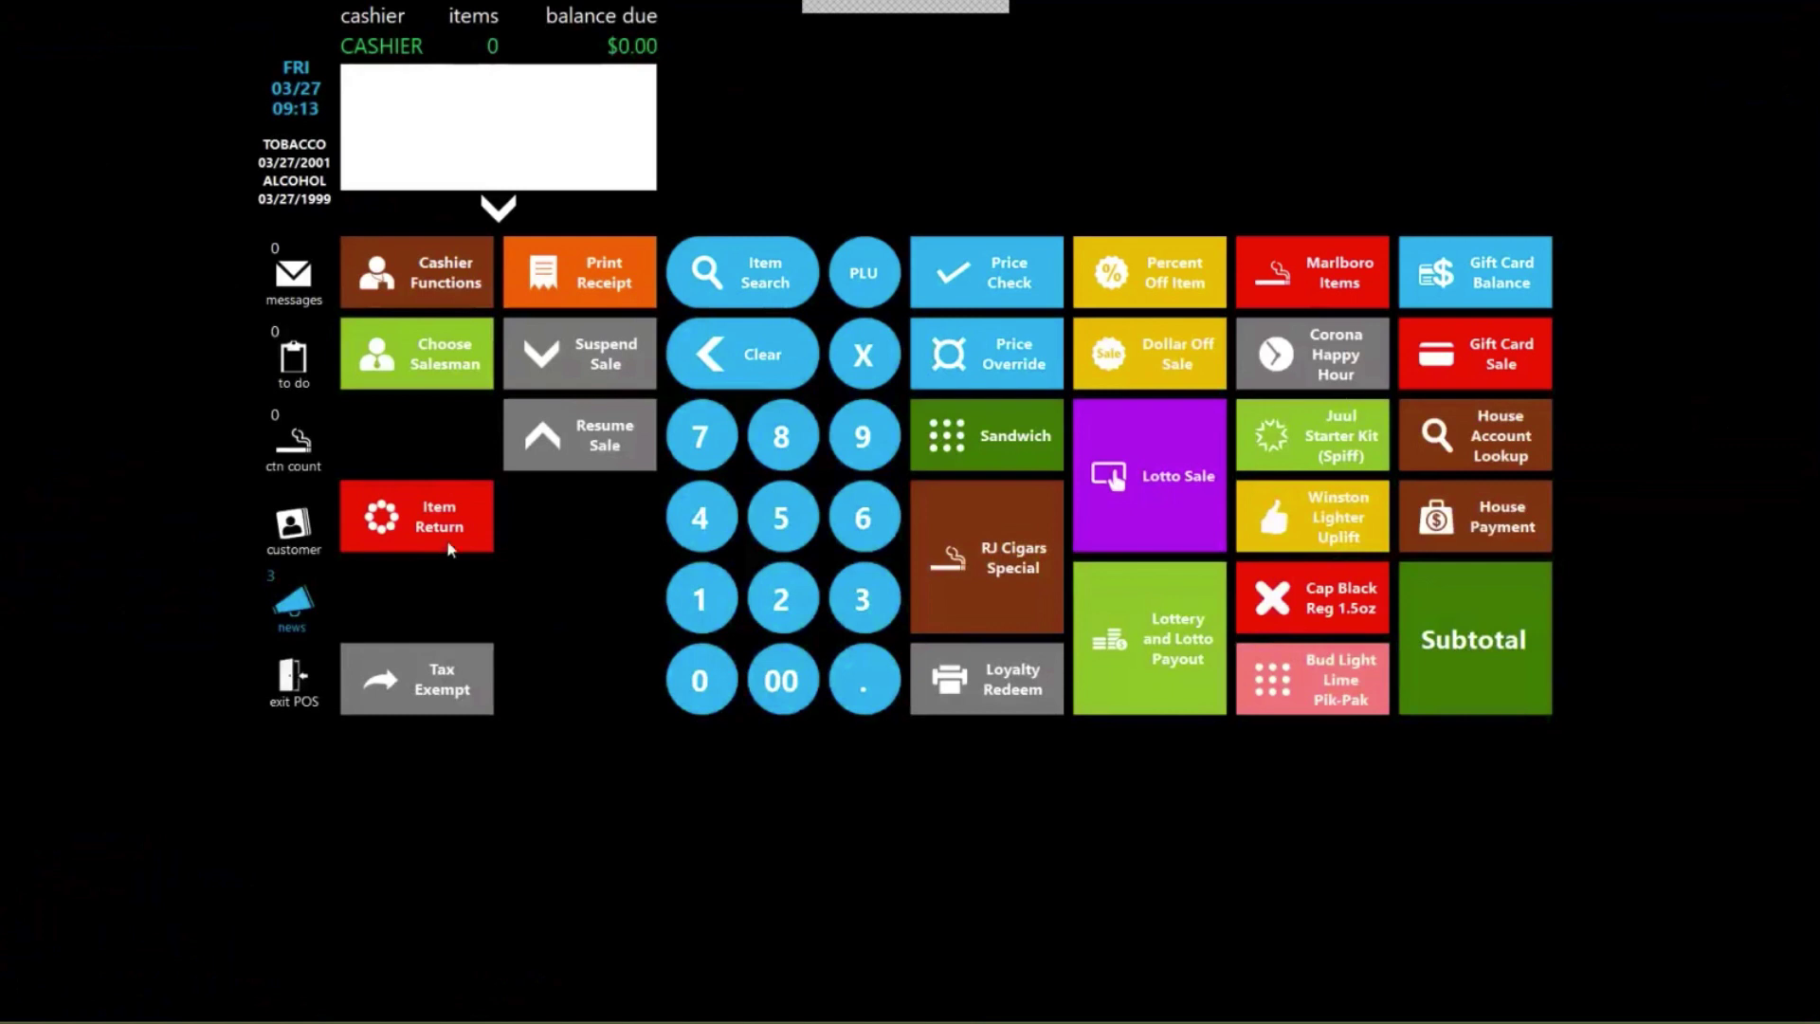
{"action": "left_click", "coordinate": [299, 687]}
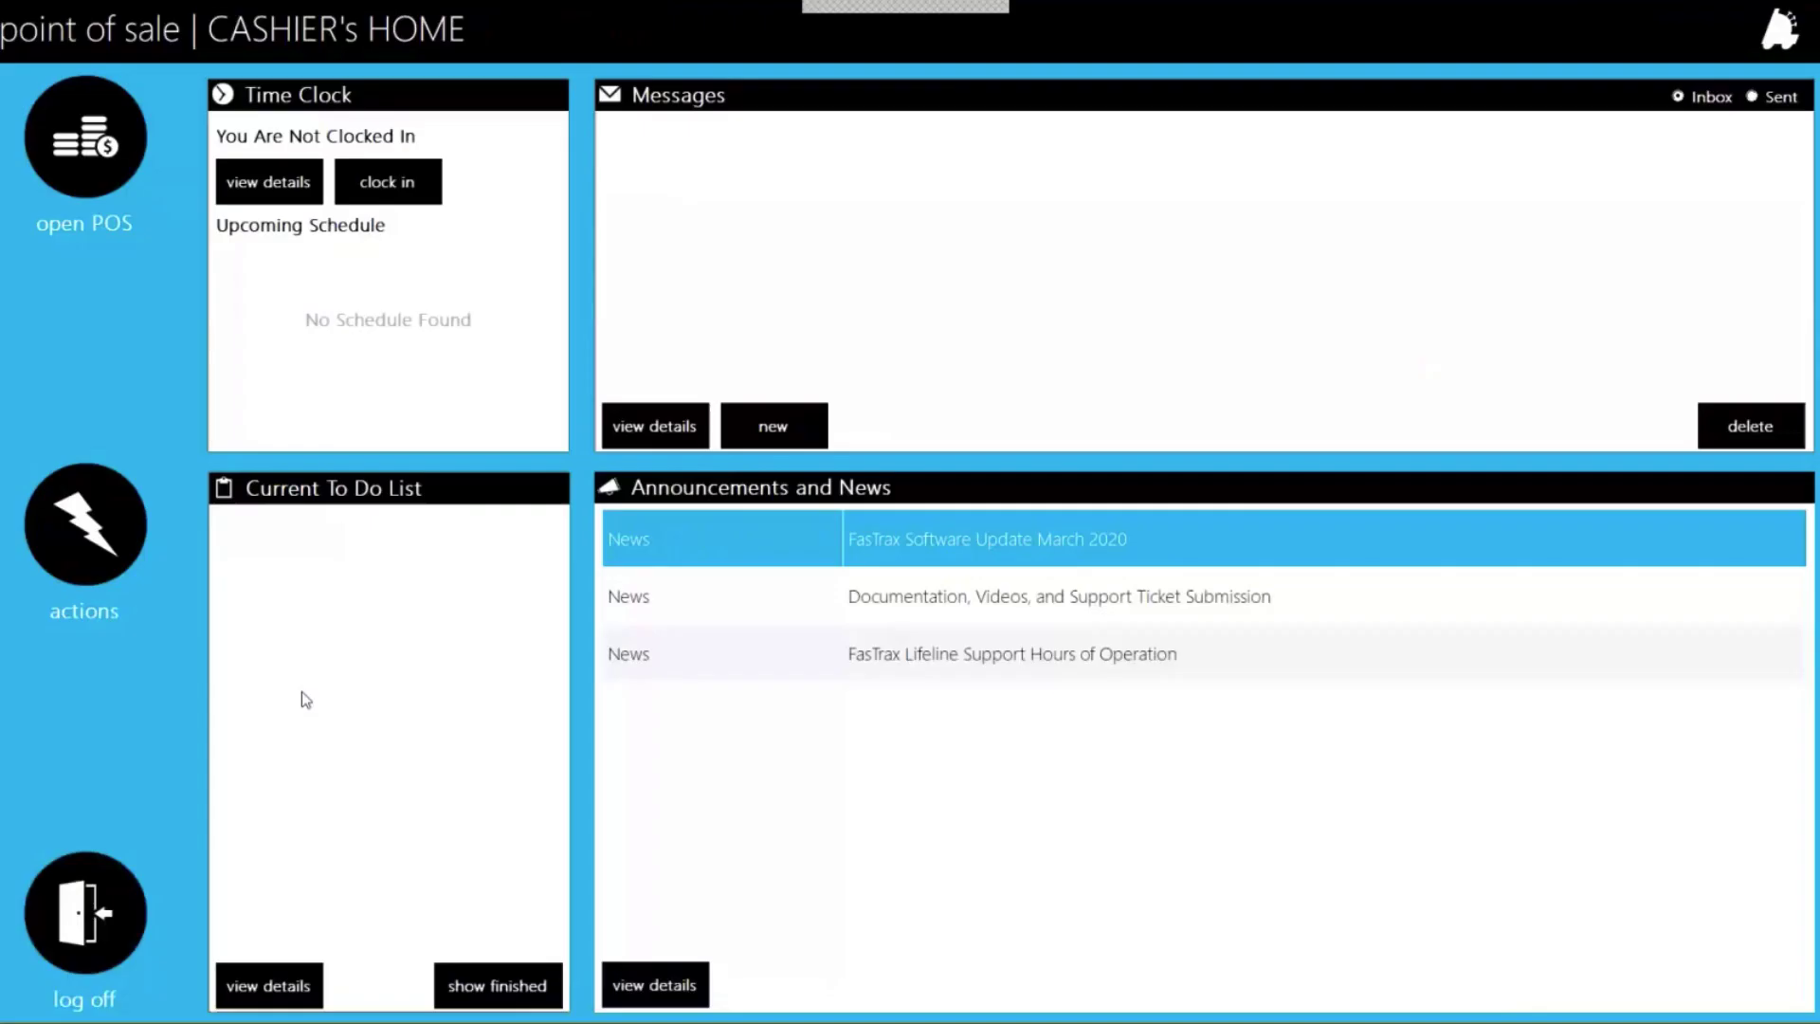
- Log off the cashier, check the register's function buttons under the manager login, and return to Director
{"action": "left_click", "coordinate": [85, 912]}
{"action": "left_click", "coordinate": [532, 348]}
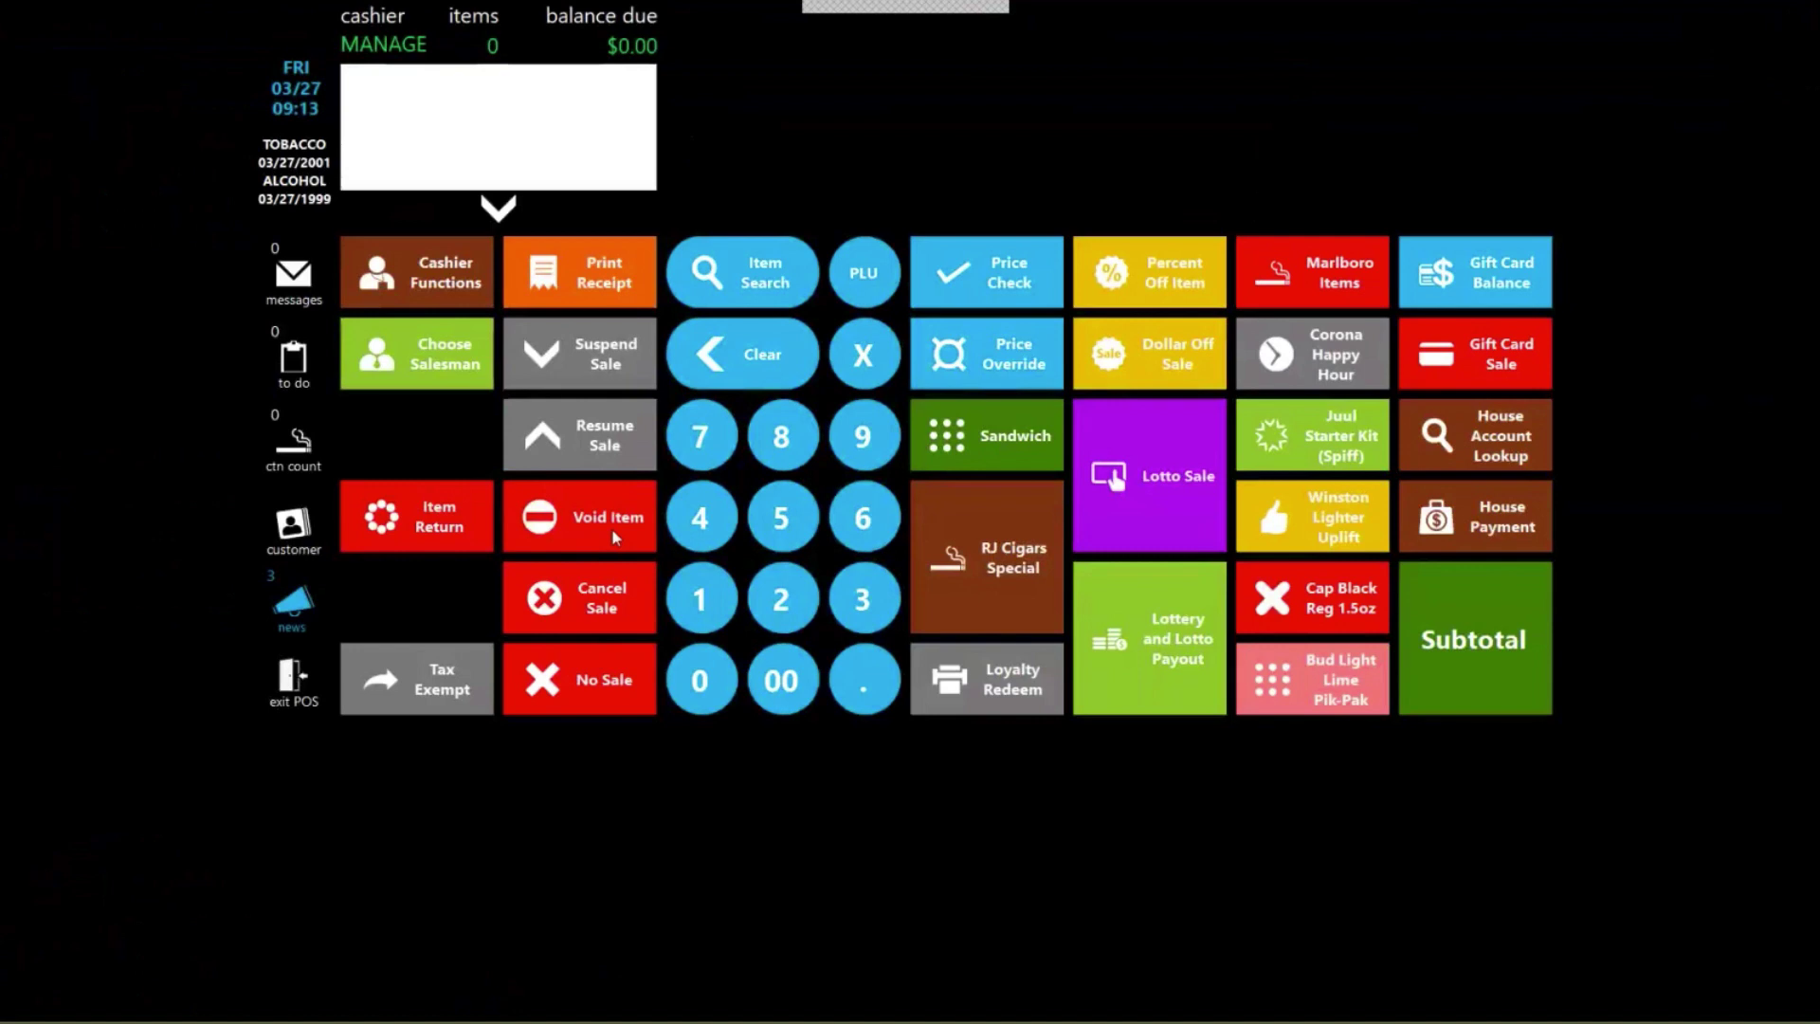
{"action": "left_click", "coordinate": [286, 679]}
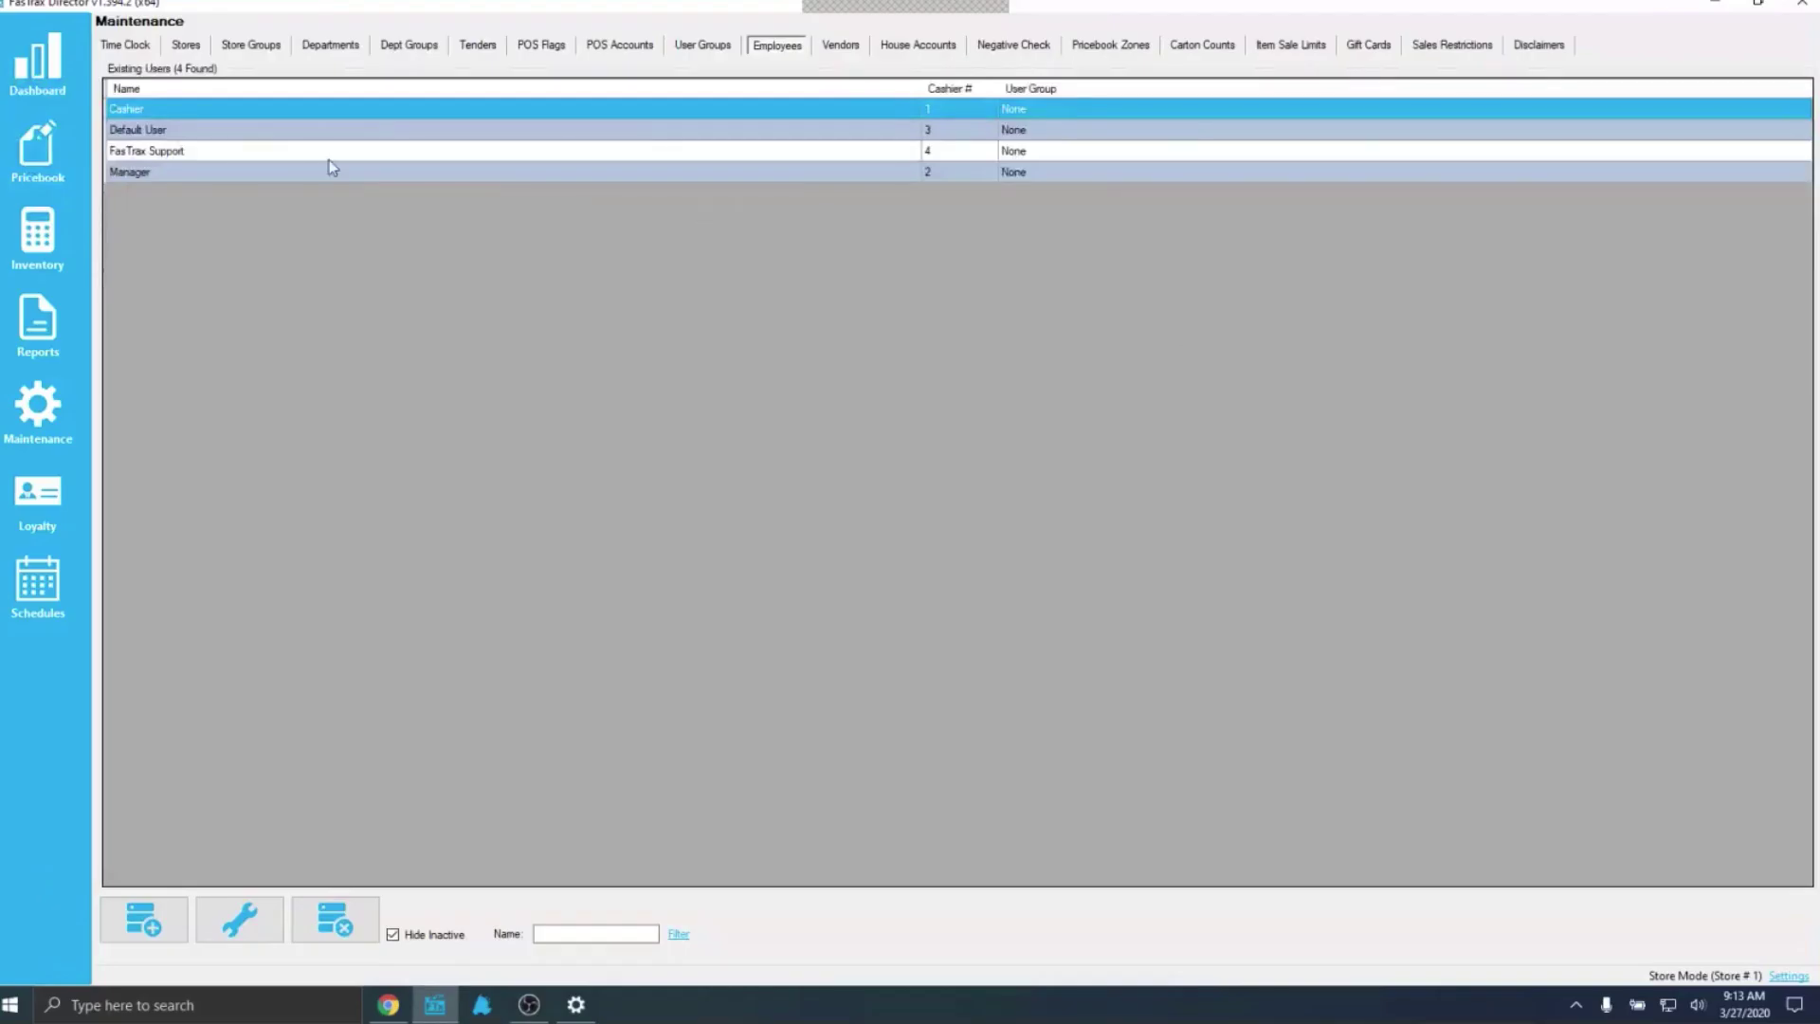
- Restore the Void, Cancel Sale and No Sale permissions for the Cashier employee and save the record
{"action": "double_click", "coordinate": [216, 116]}
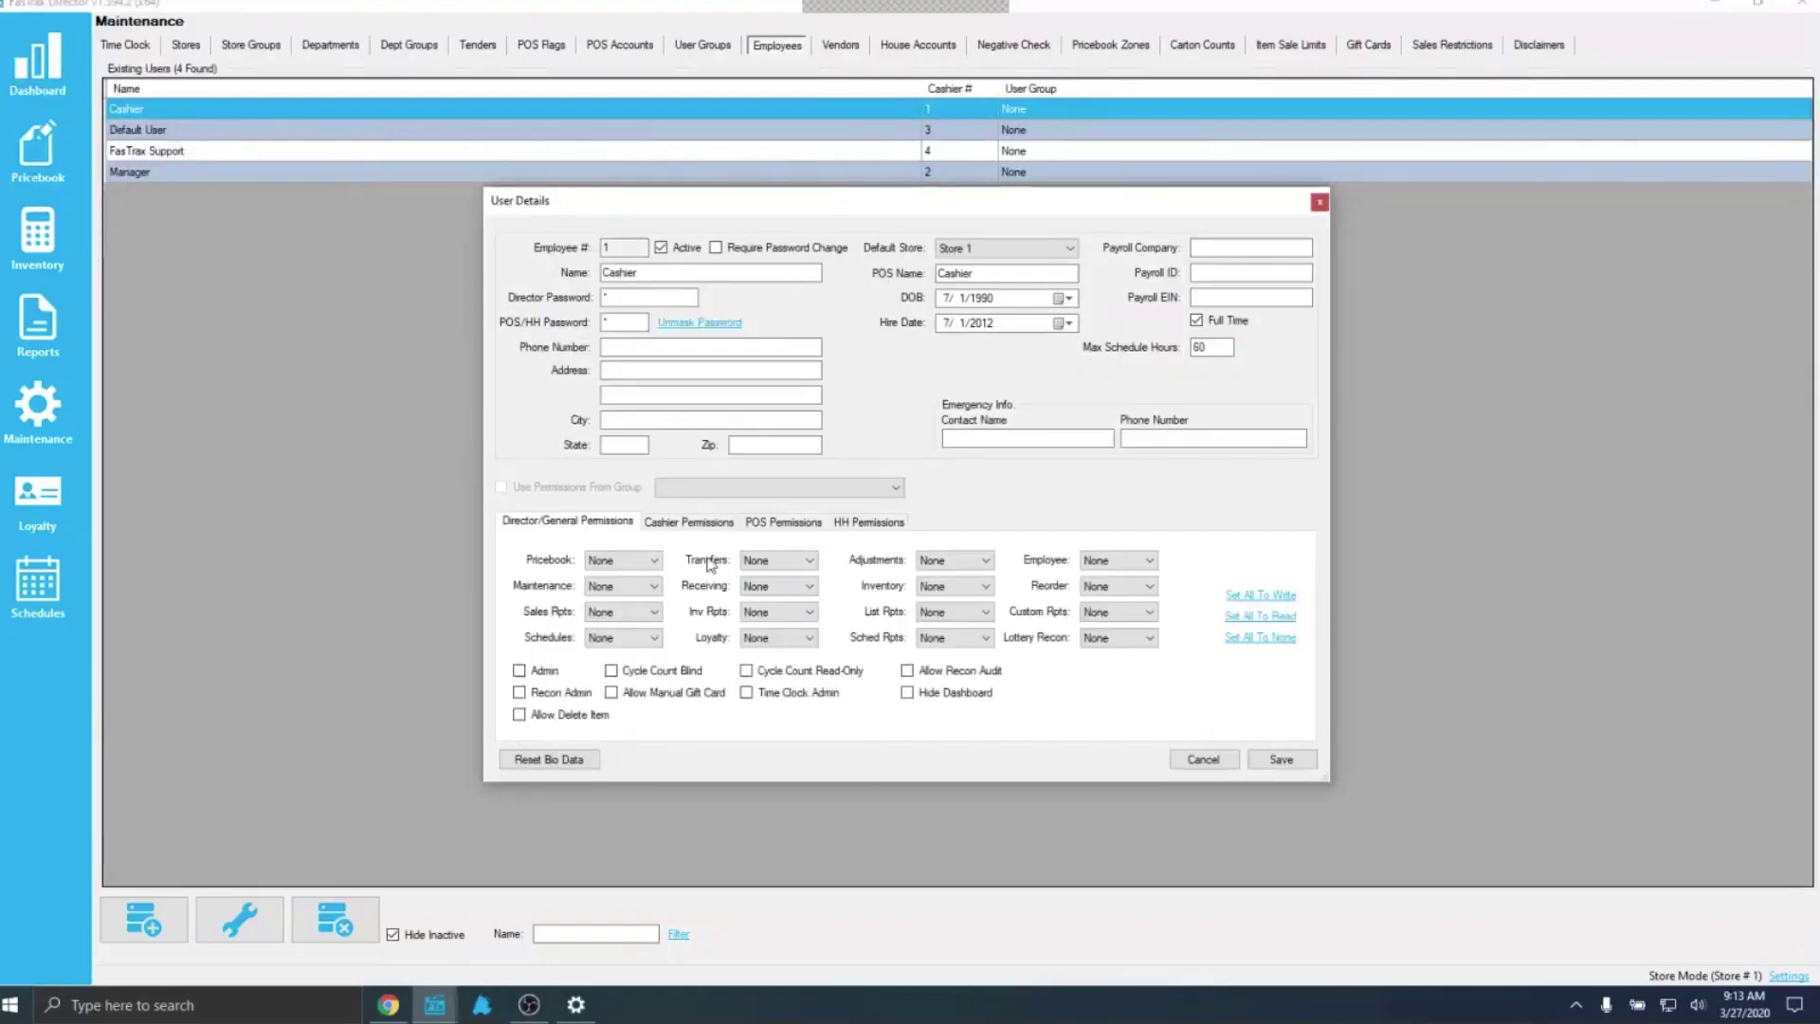
{"action": "left_click", "coordinate": [689, 521]}
{"action": "left_click", "coordinate": [536, 633]}
{"action": "left_click", "coordinate": [538, 613]}
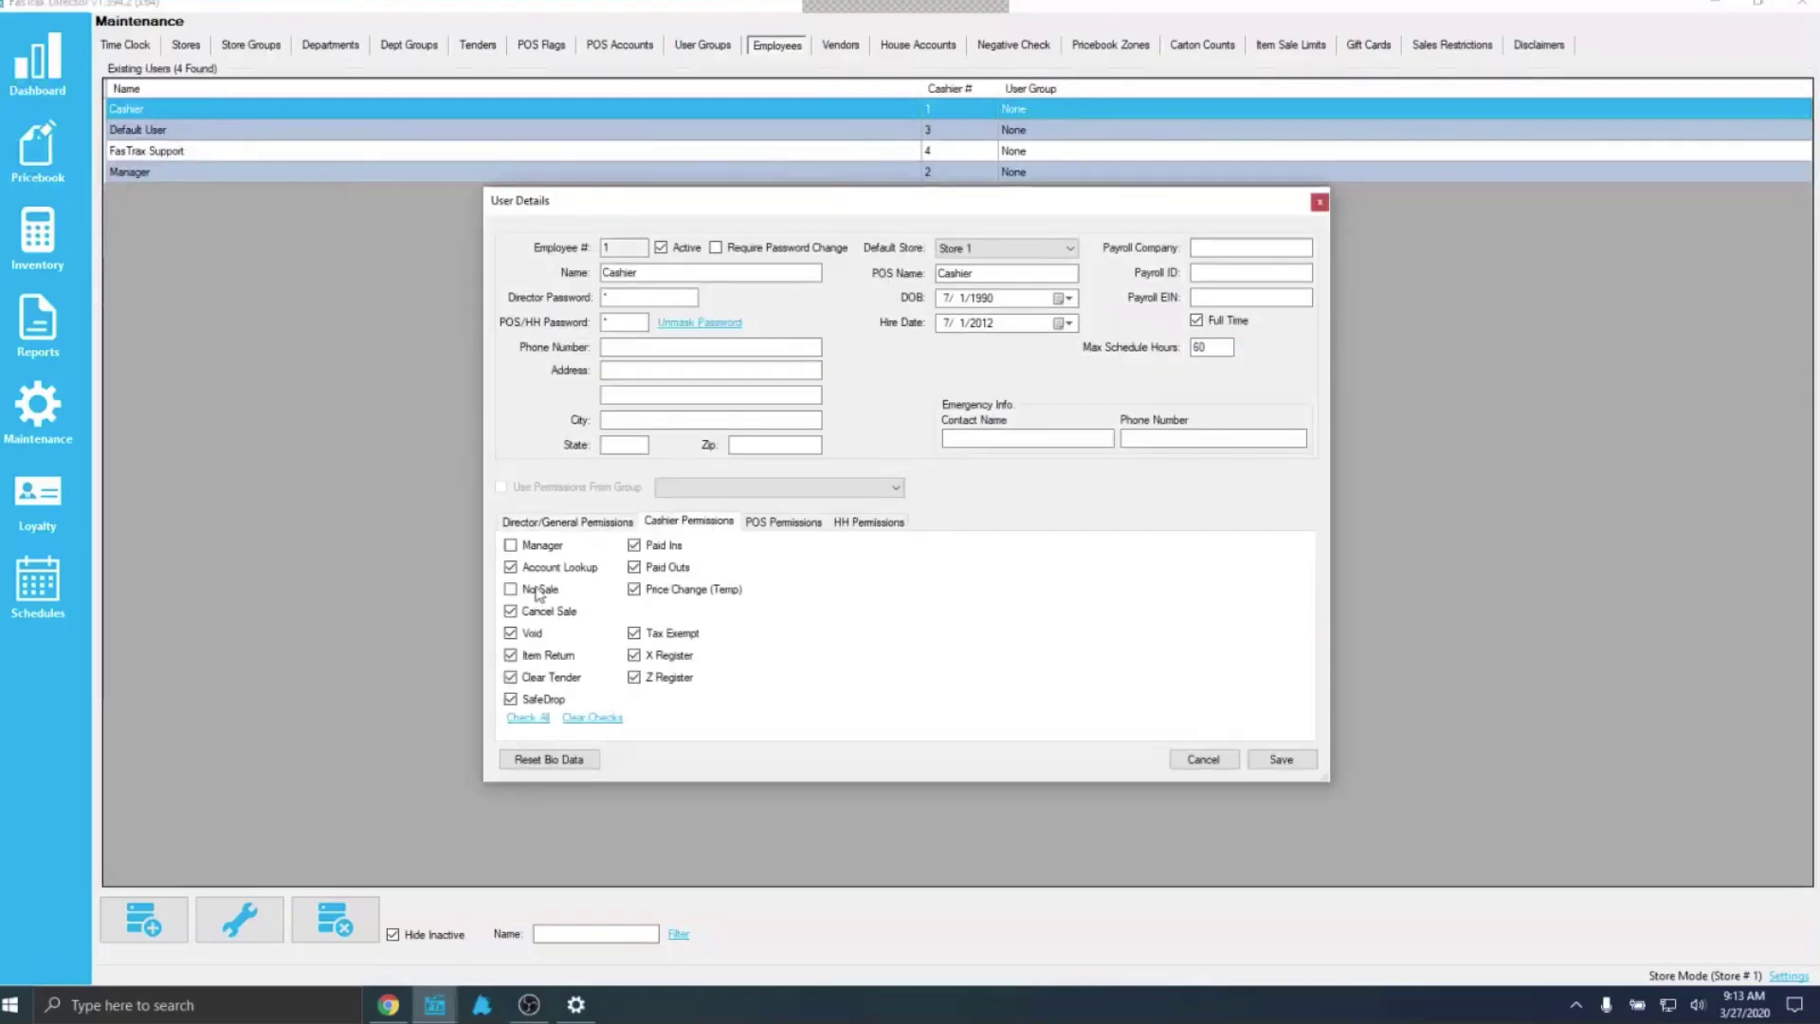
{"action": "left_click", "coordinate": [539, 591]}
{"action": "left_click", "coordinate": [1307, 766]}
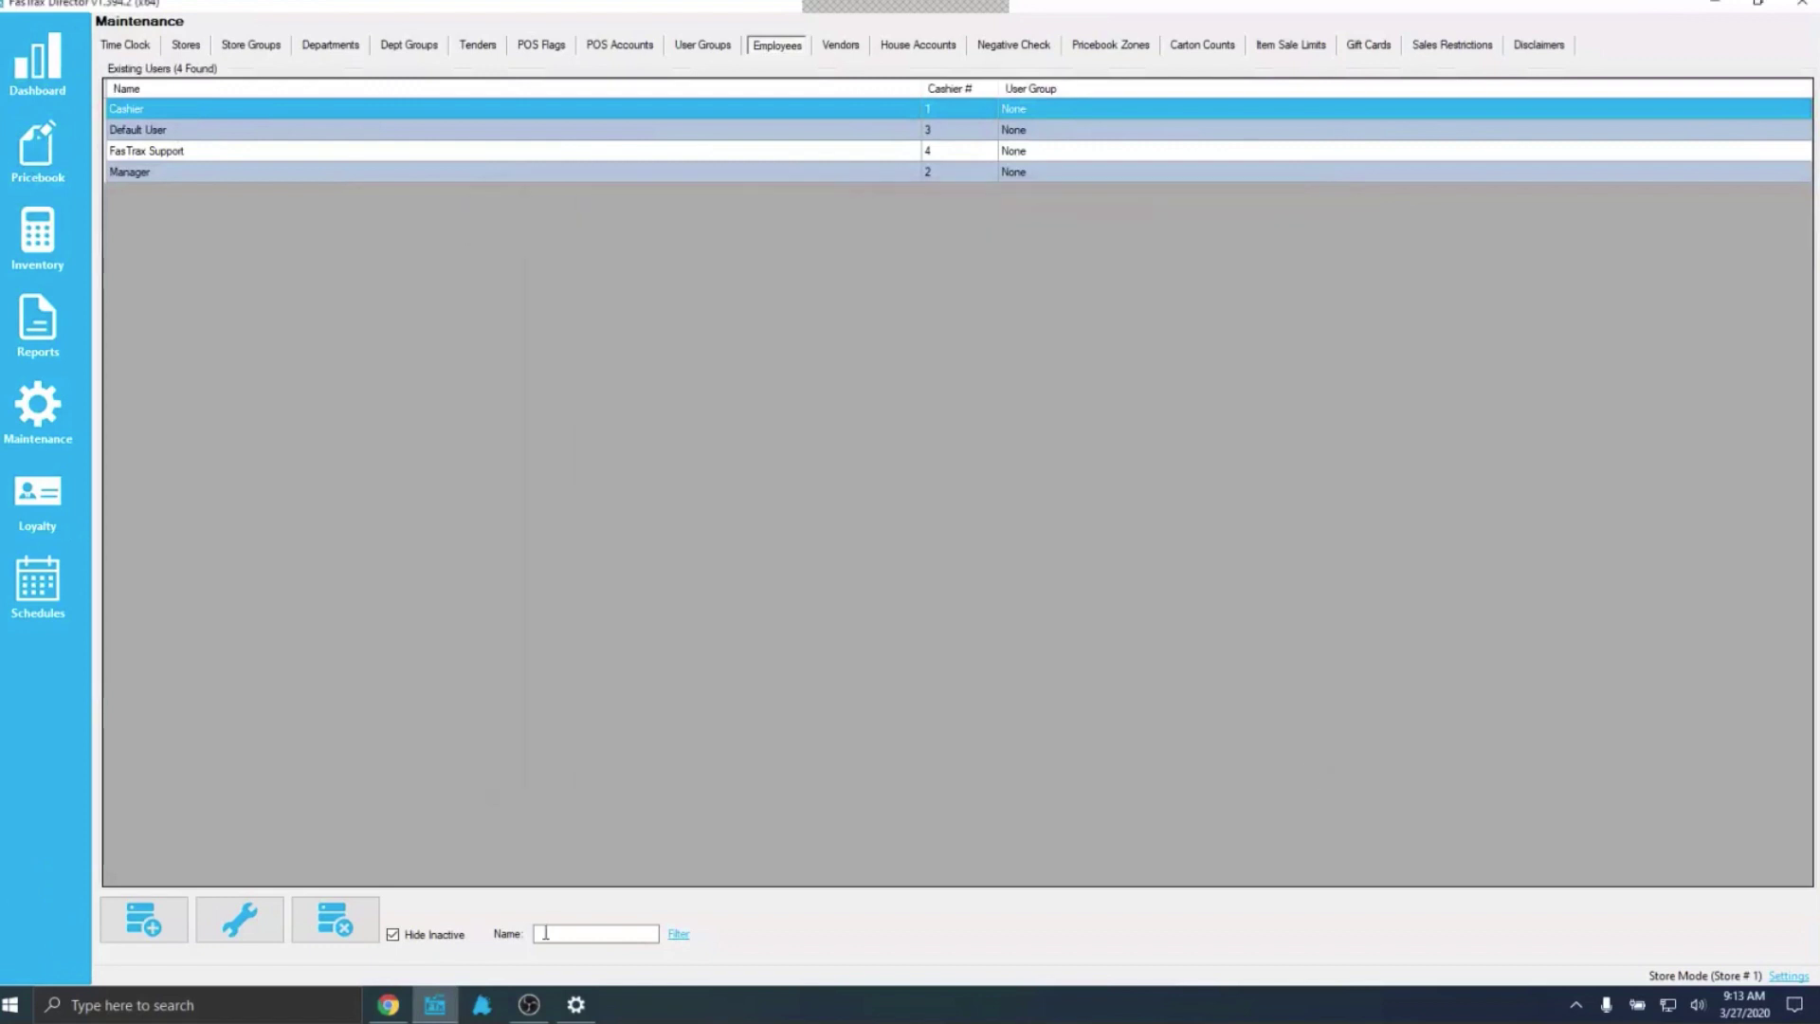
- Review the Manager employee's cashier permissions and close the record without saving
{"action": "left_click", "coordinate": [132, 173]}
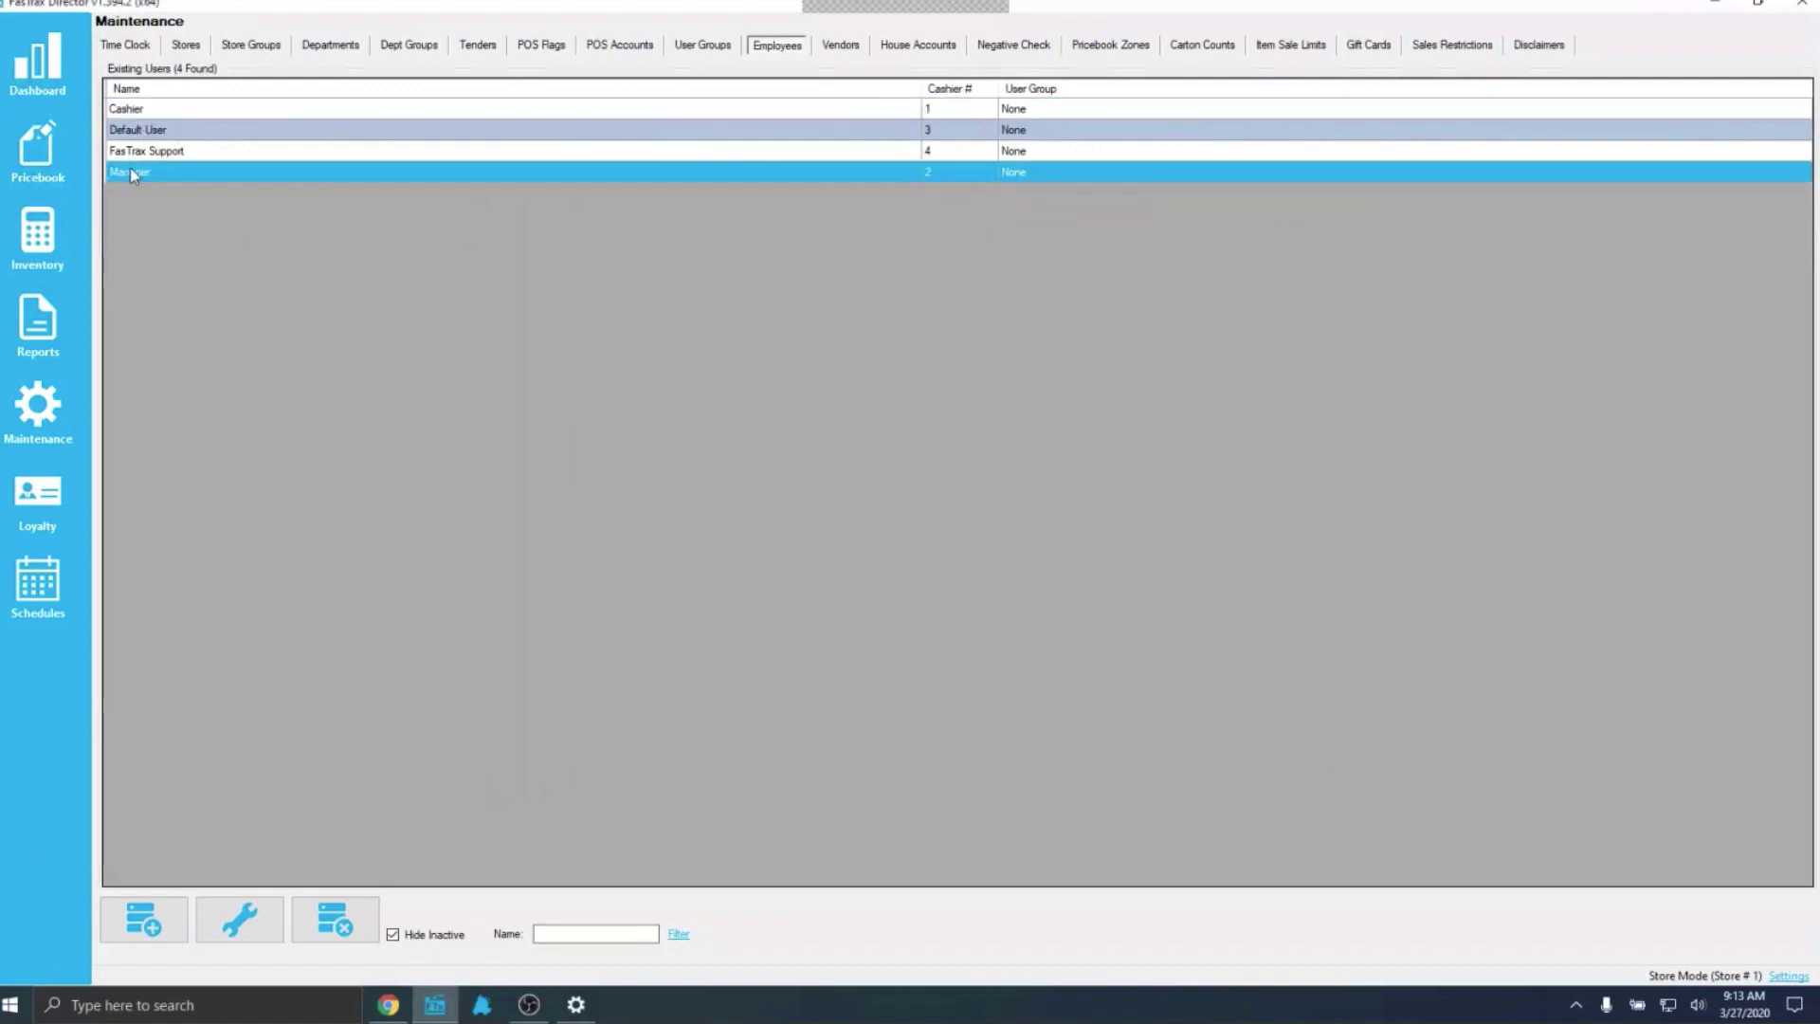
{"action": "double_click", "coordinate": [132, 174]}
{"action": "left_click", "coordinate": [701, 522]}
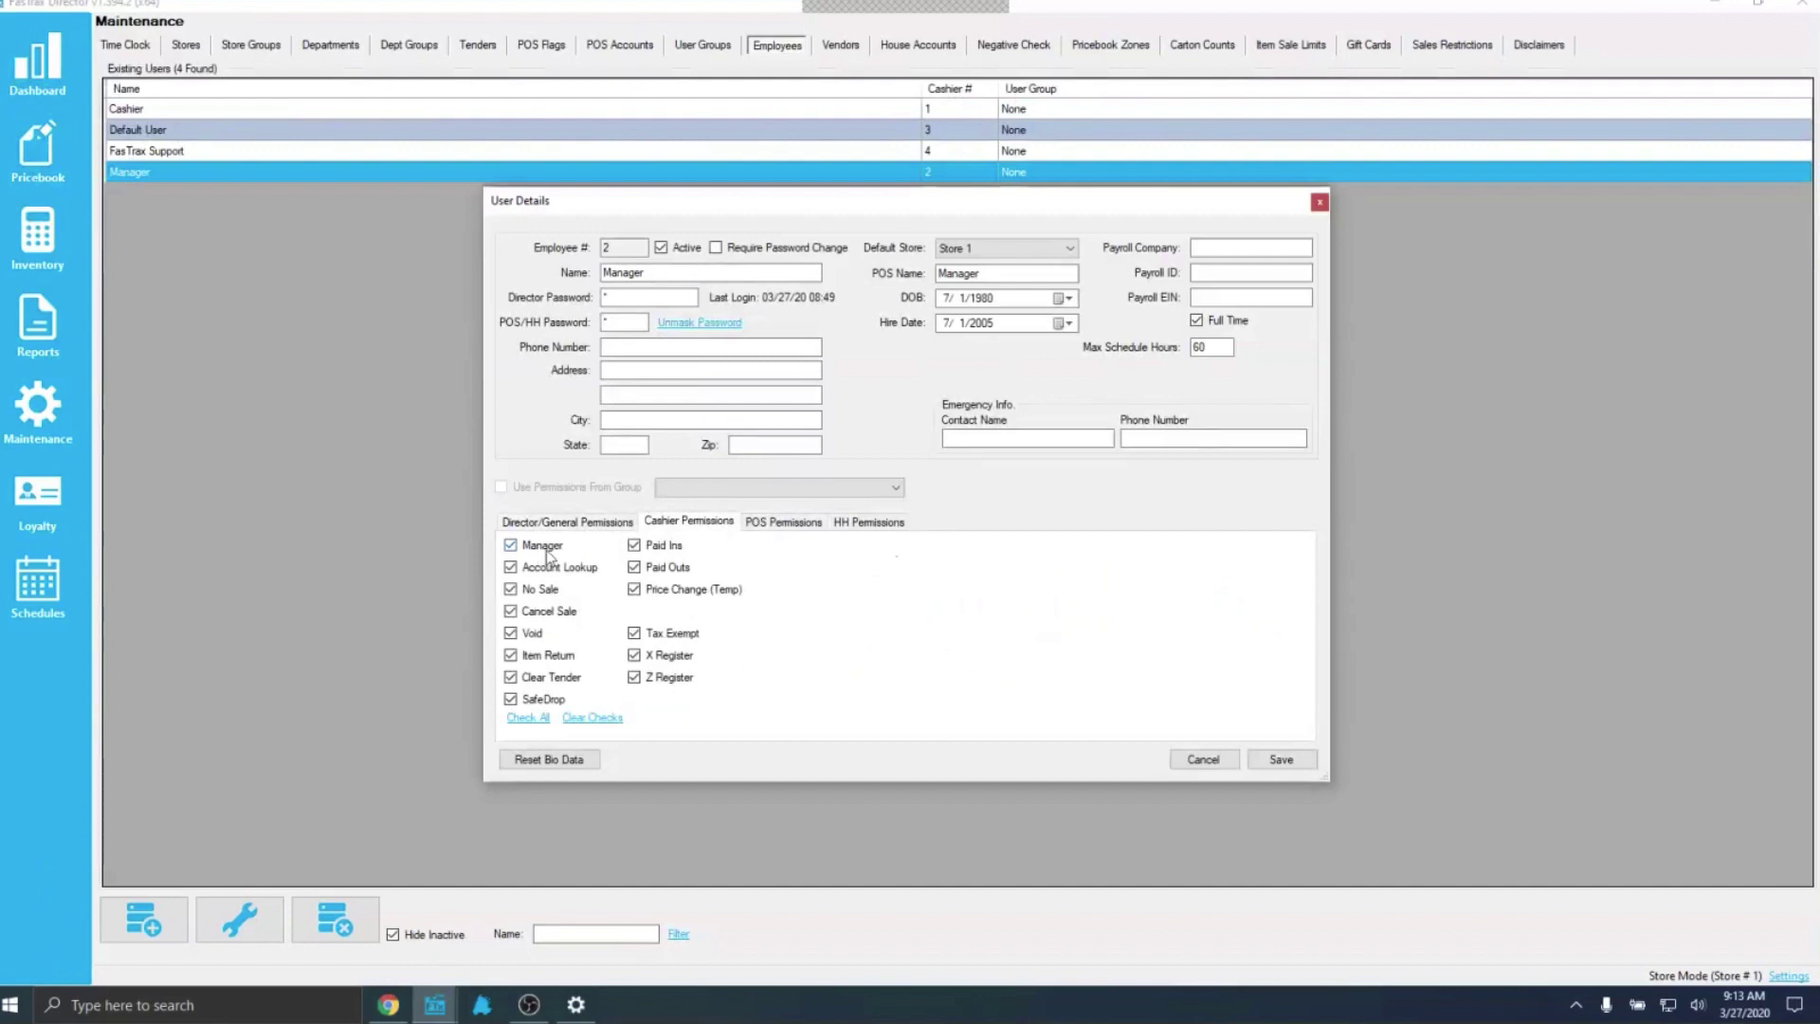
{"action": "left_click", "coordinate": [1202, 759]}
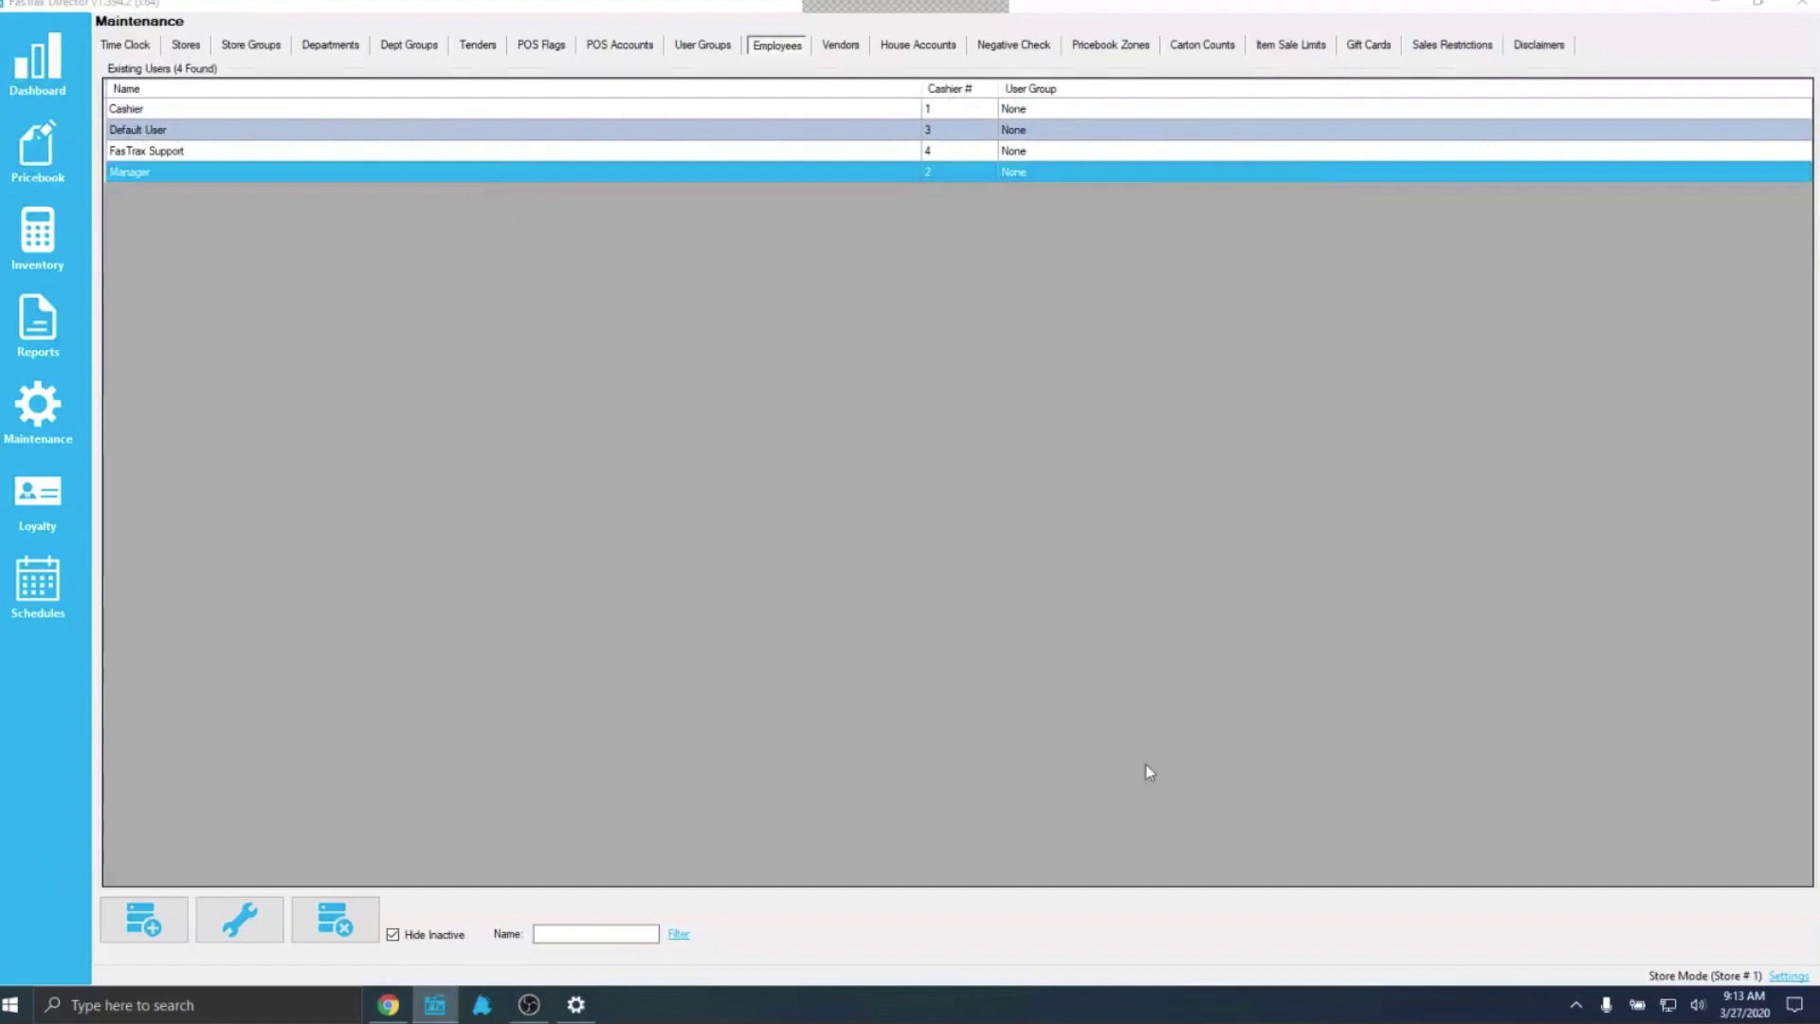
- Relaunch the FasTrax point of sale, dismiss the license notice, and log in by keypad with the cashier's employee ID and password
{"action": "left_click", "coordinate": [481, 1006]}
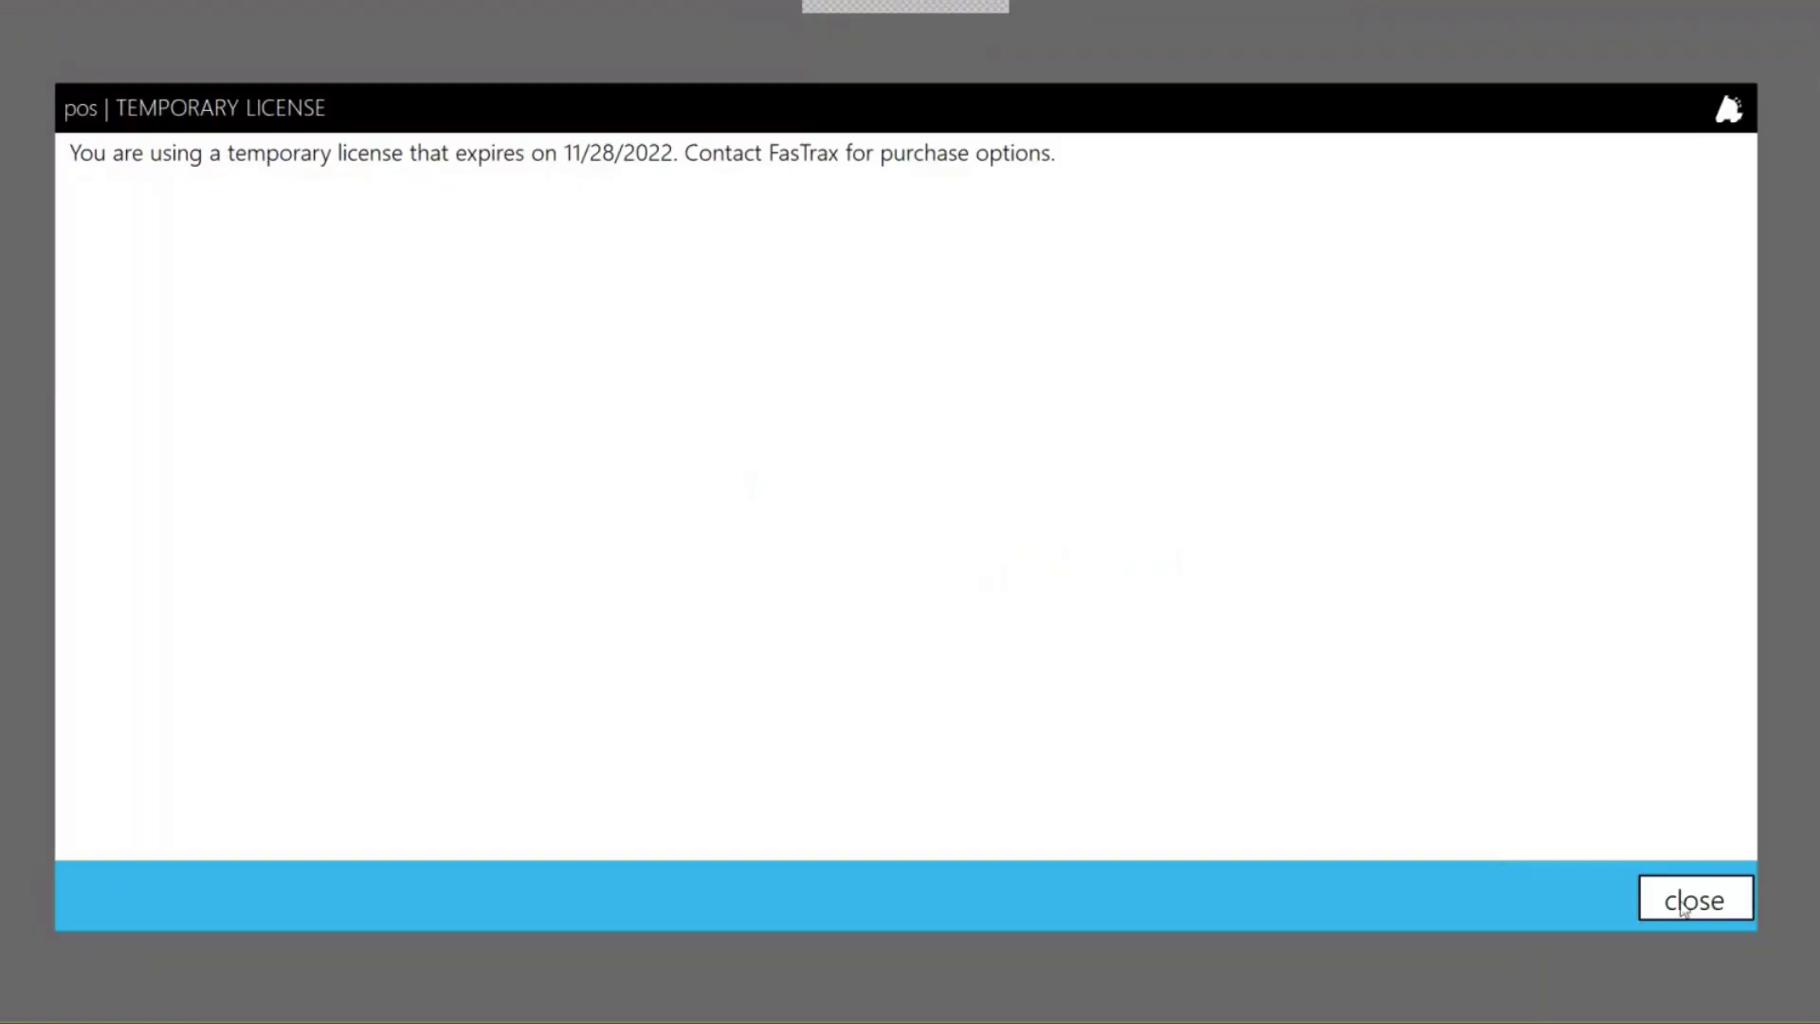
{"action": "left_click", "coordinate": [1683, 901]}
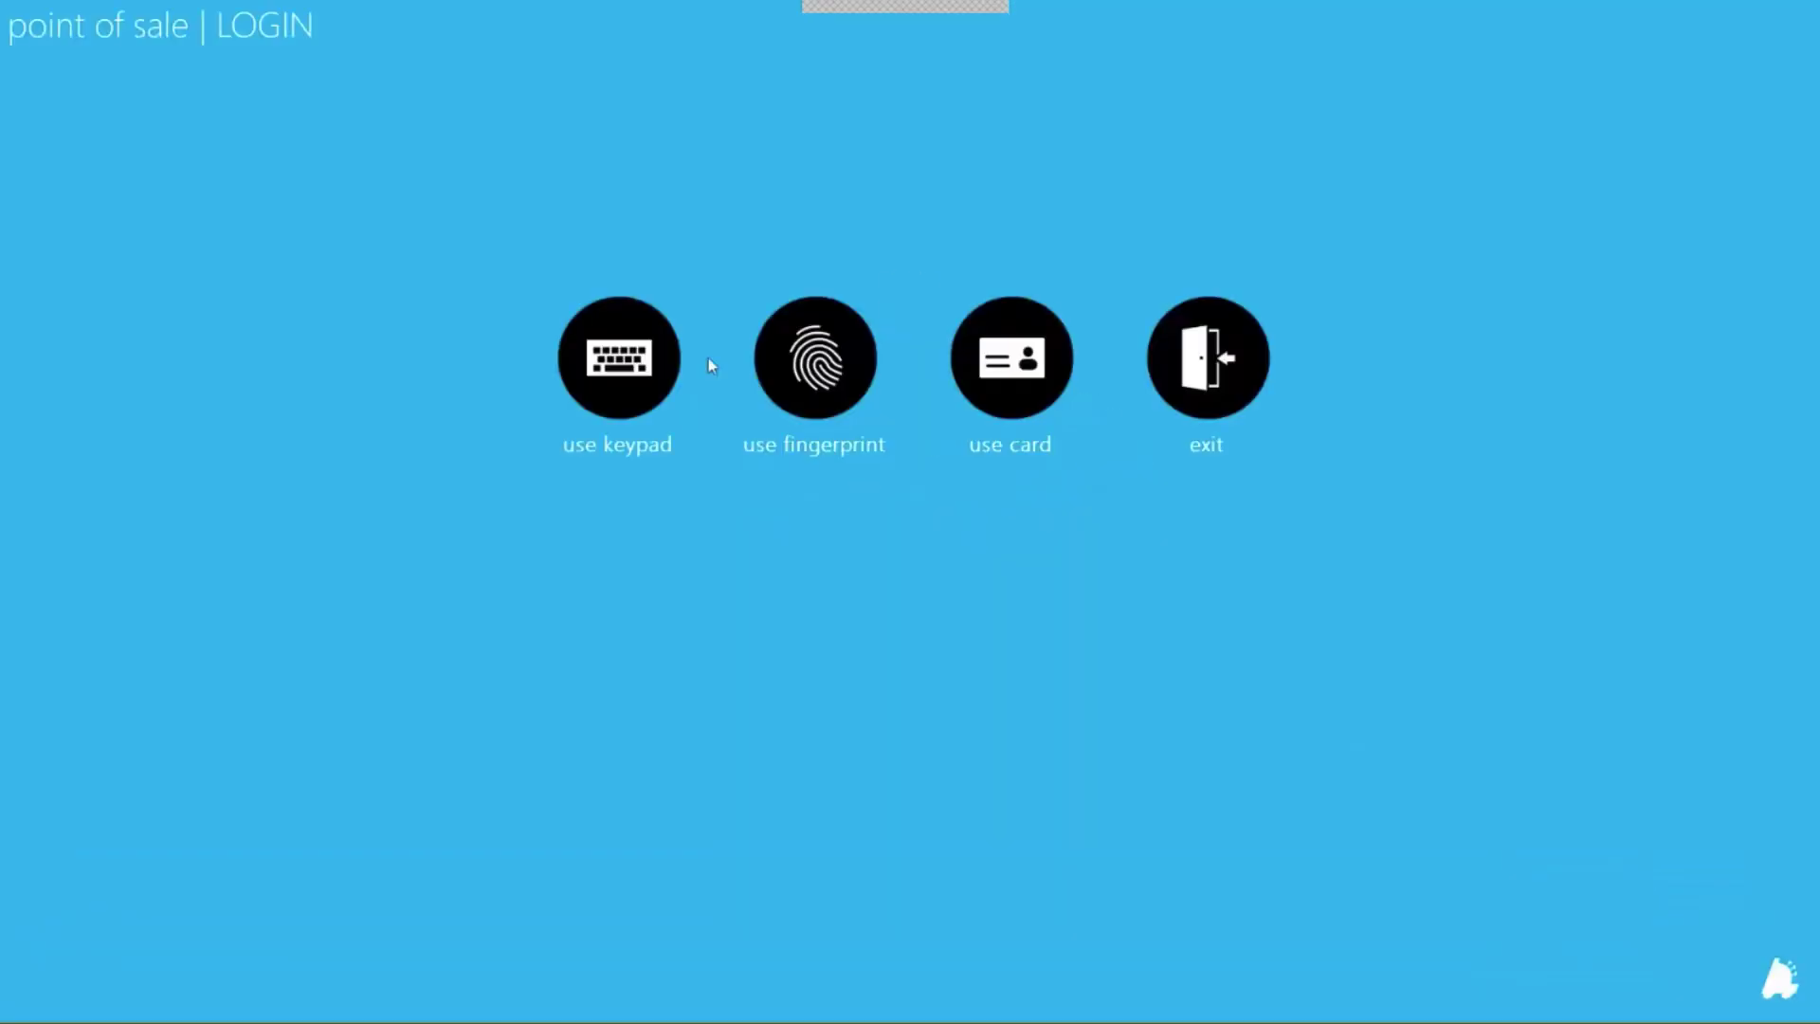
{"action": "left_click", "coordinate": [614, 356]}
{"action": "type", "text": "1"}
{"action": "key", "text": "Return"}
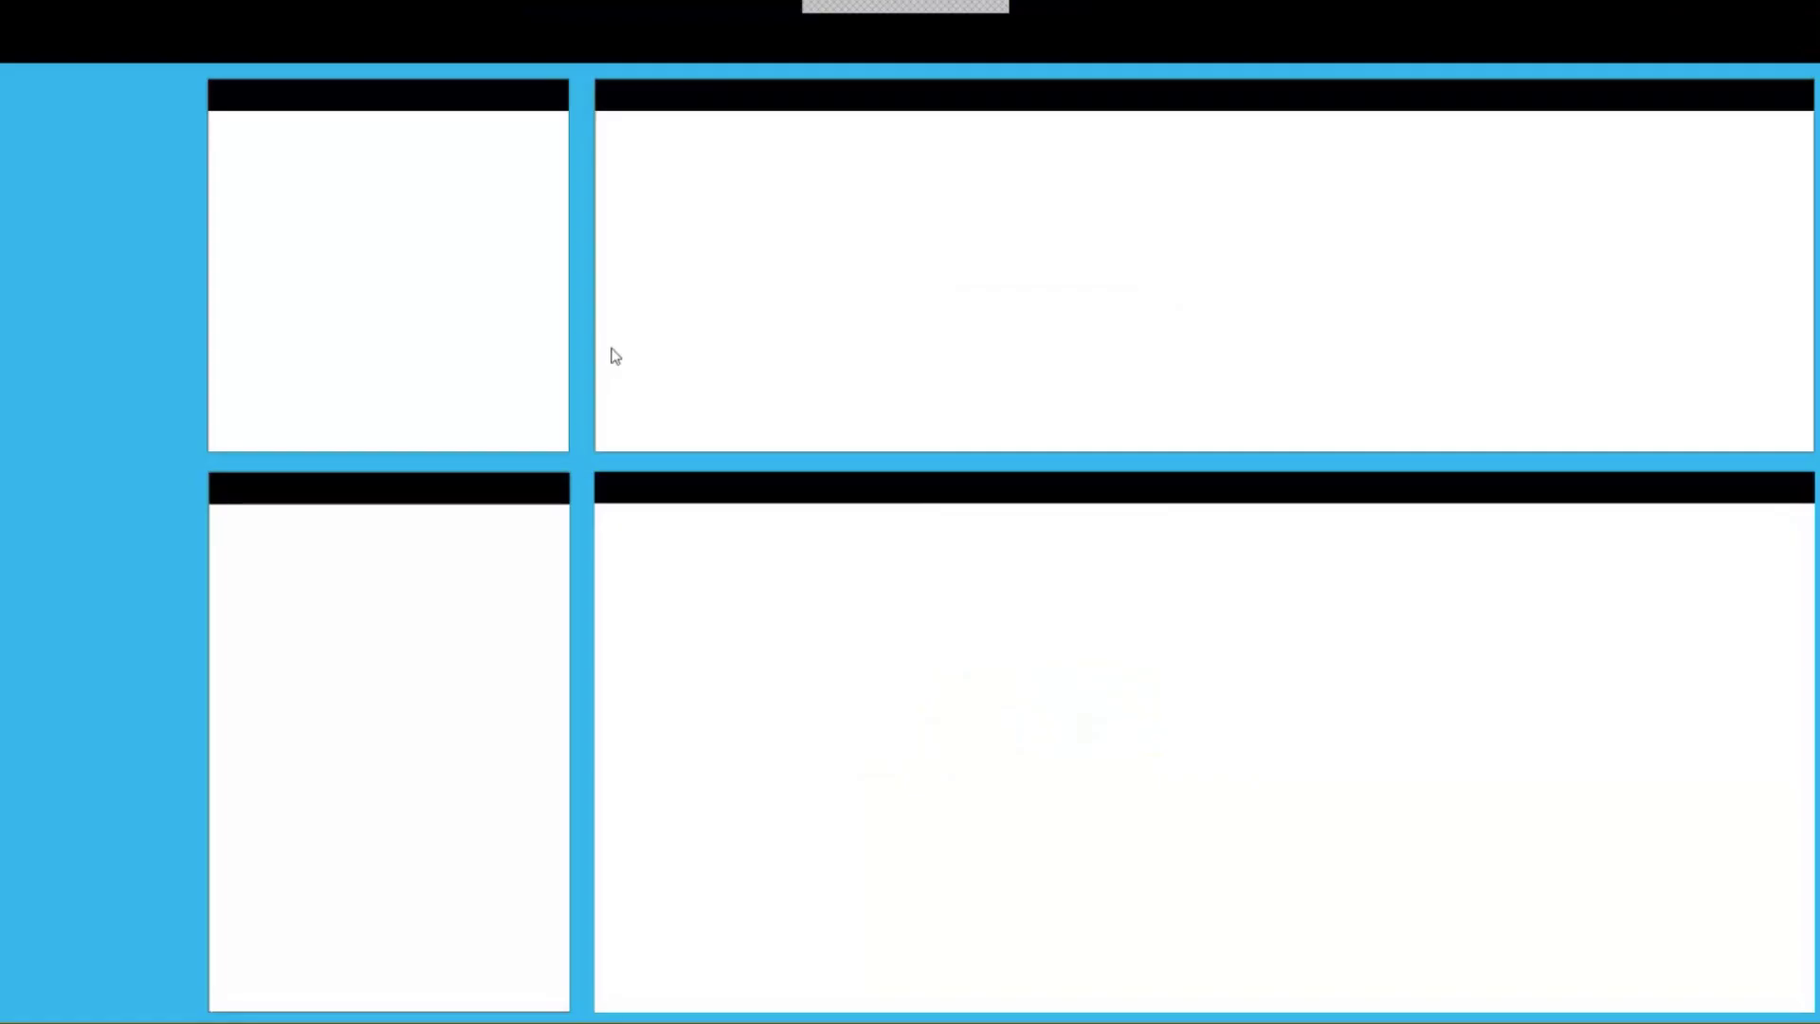
- Open the Main Panel in the POS Button Editor and set the Void Item button to require a manager override
{"action": "left_click", "coordinate": [80, 516]}
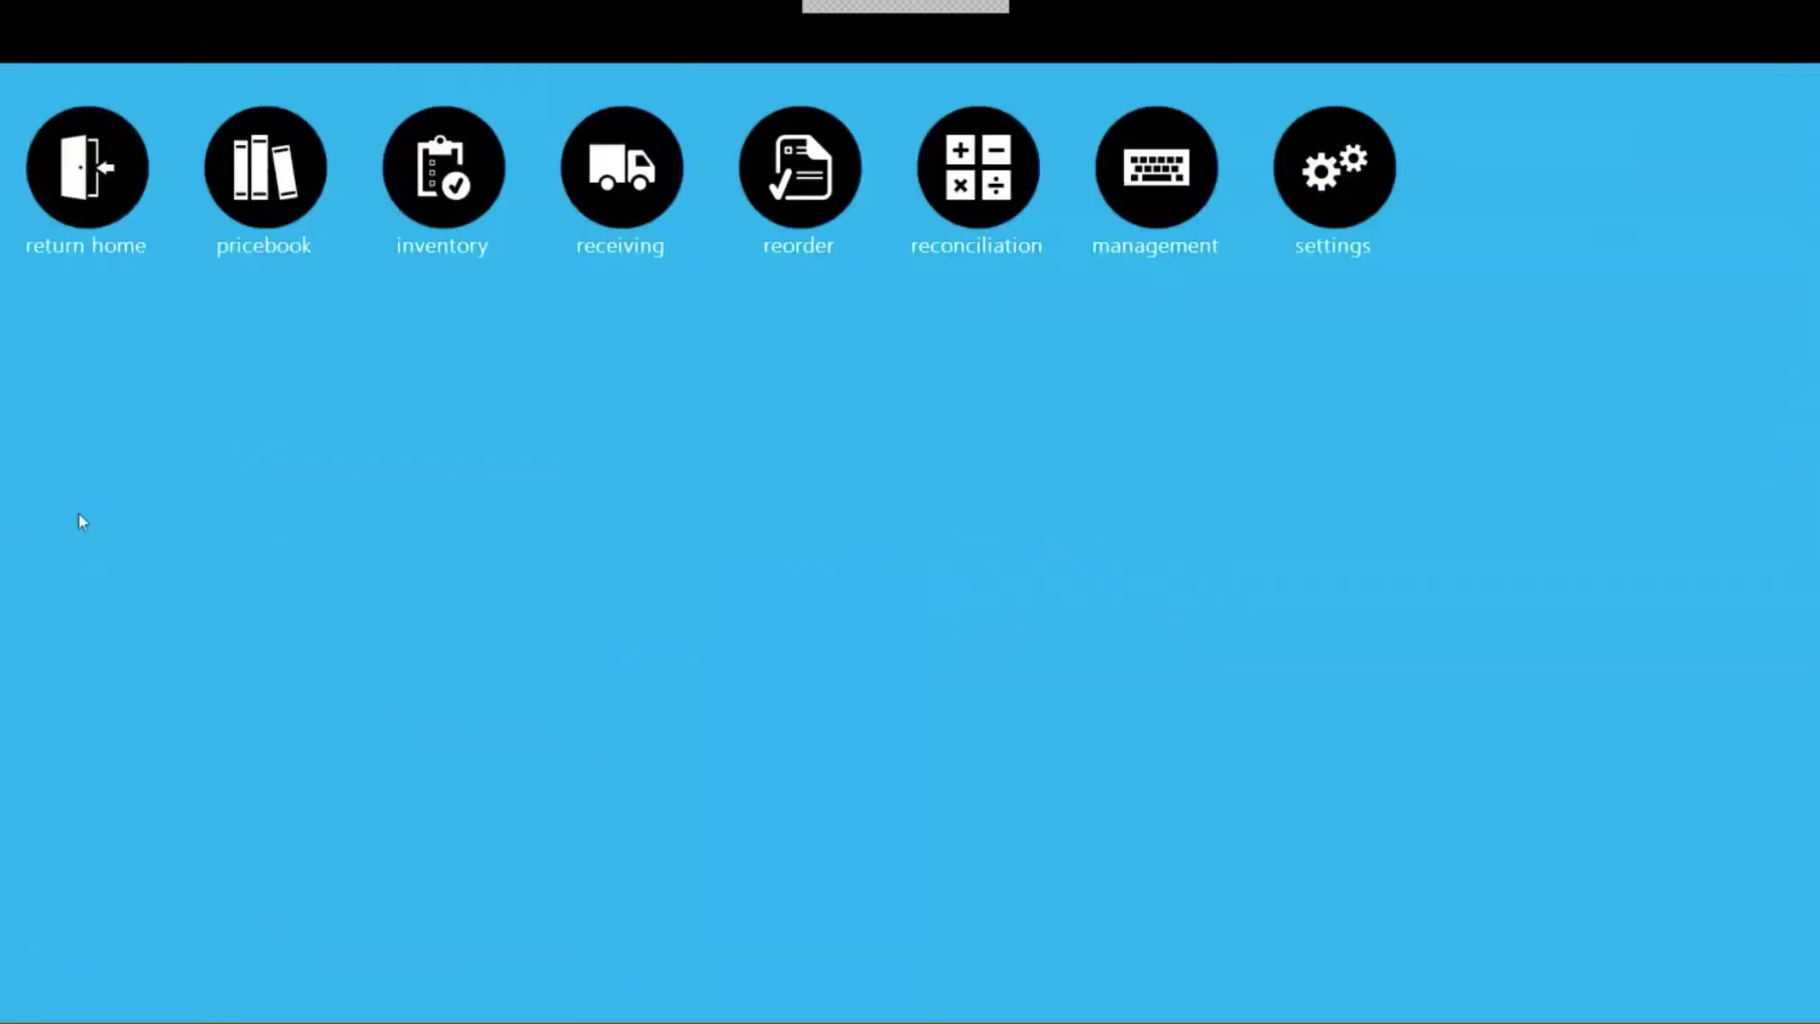
{"action": "left_click", "coordinate": [1340, 173]}
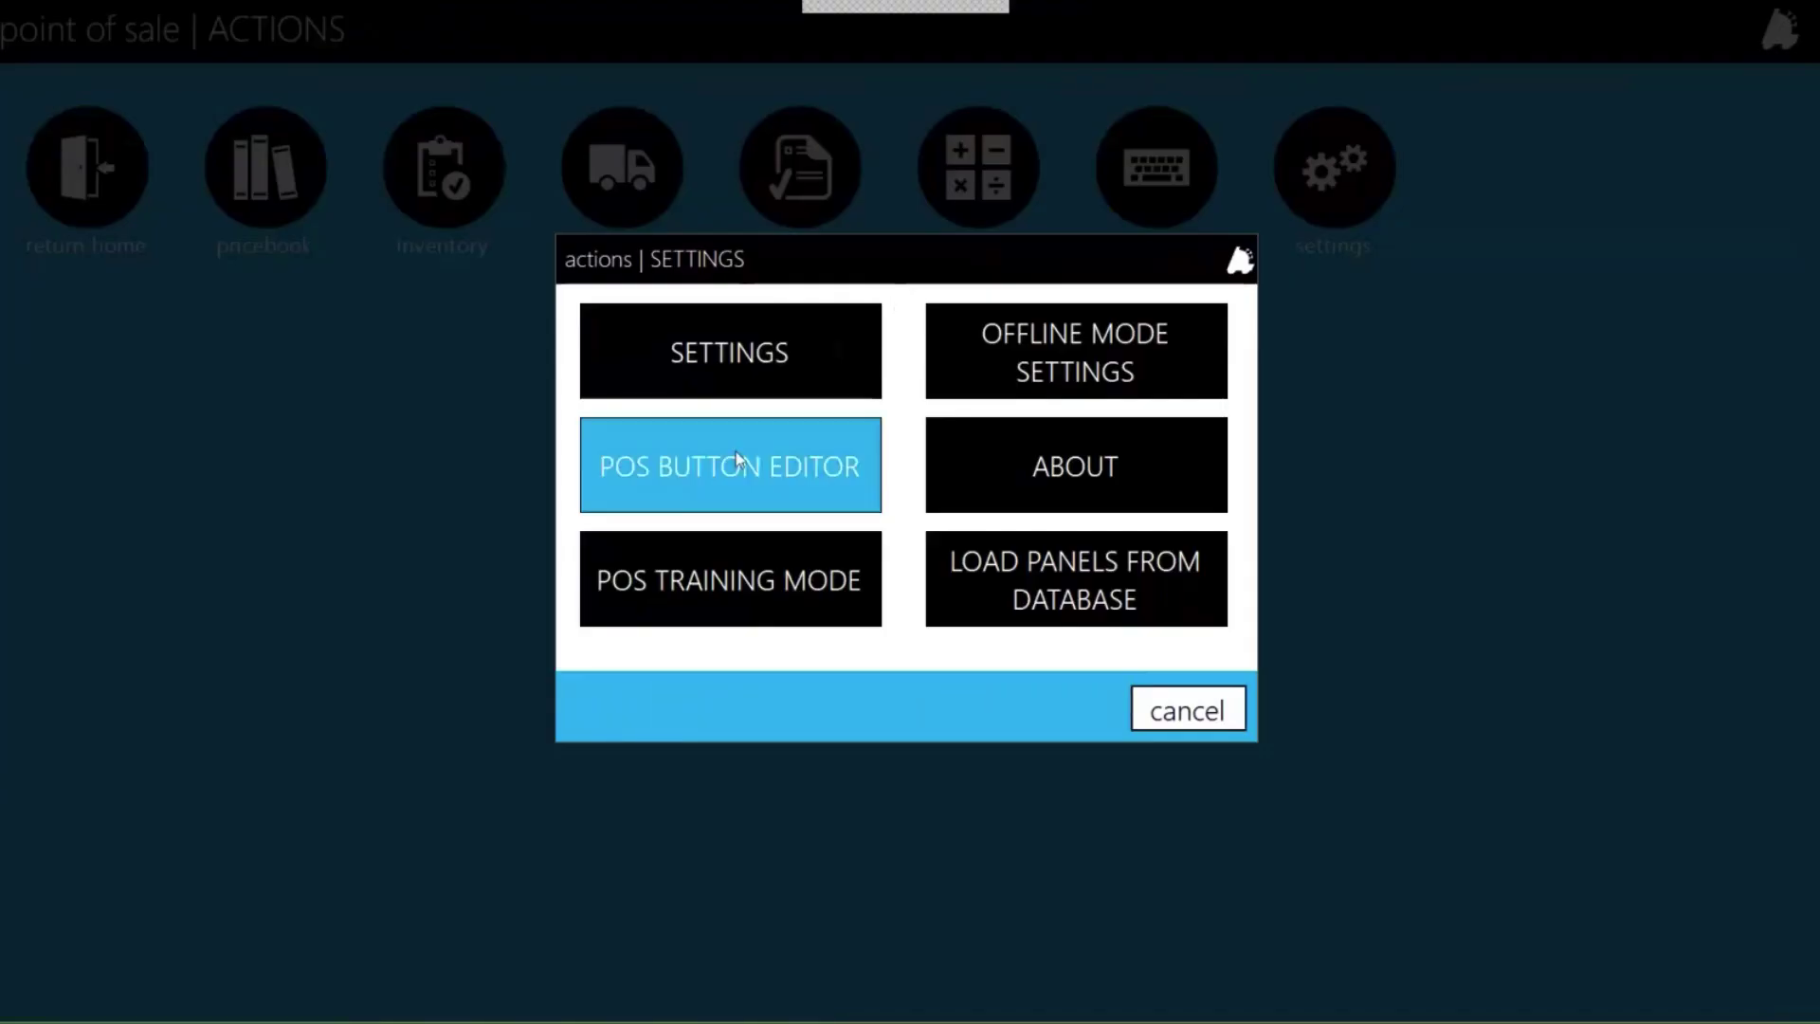
{"action": "left_click", "coordinate": [739, 462]}
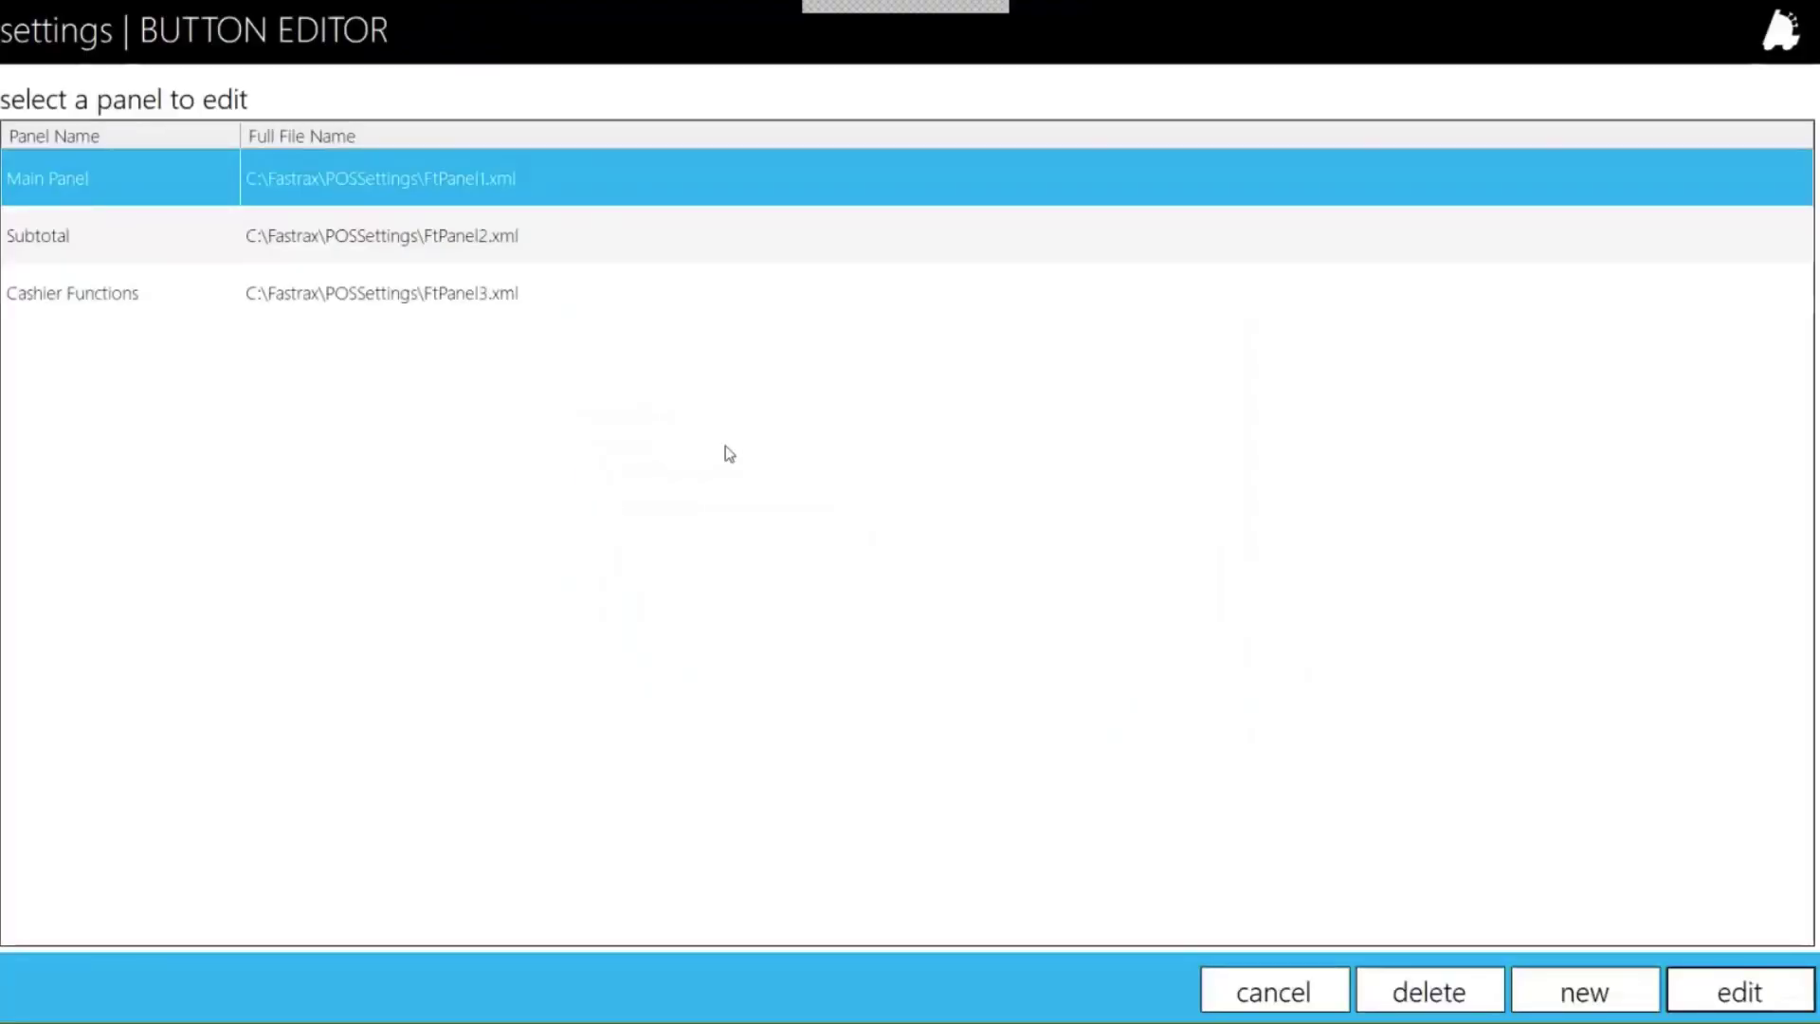
{"action": "double_click", "coordinate": [442, 180]}
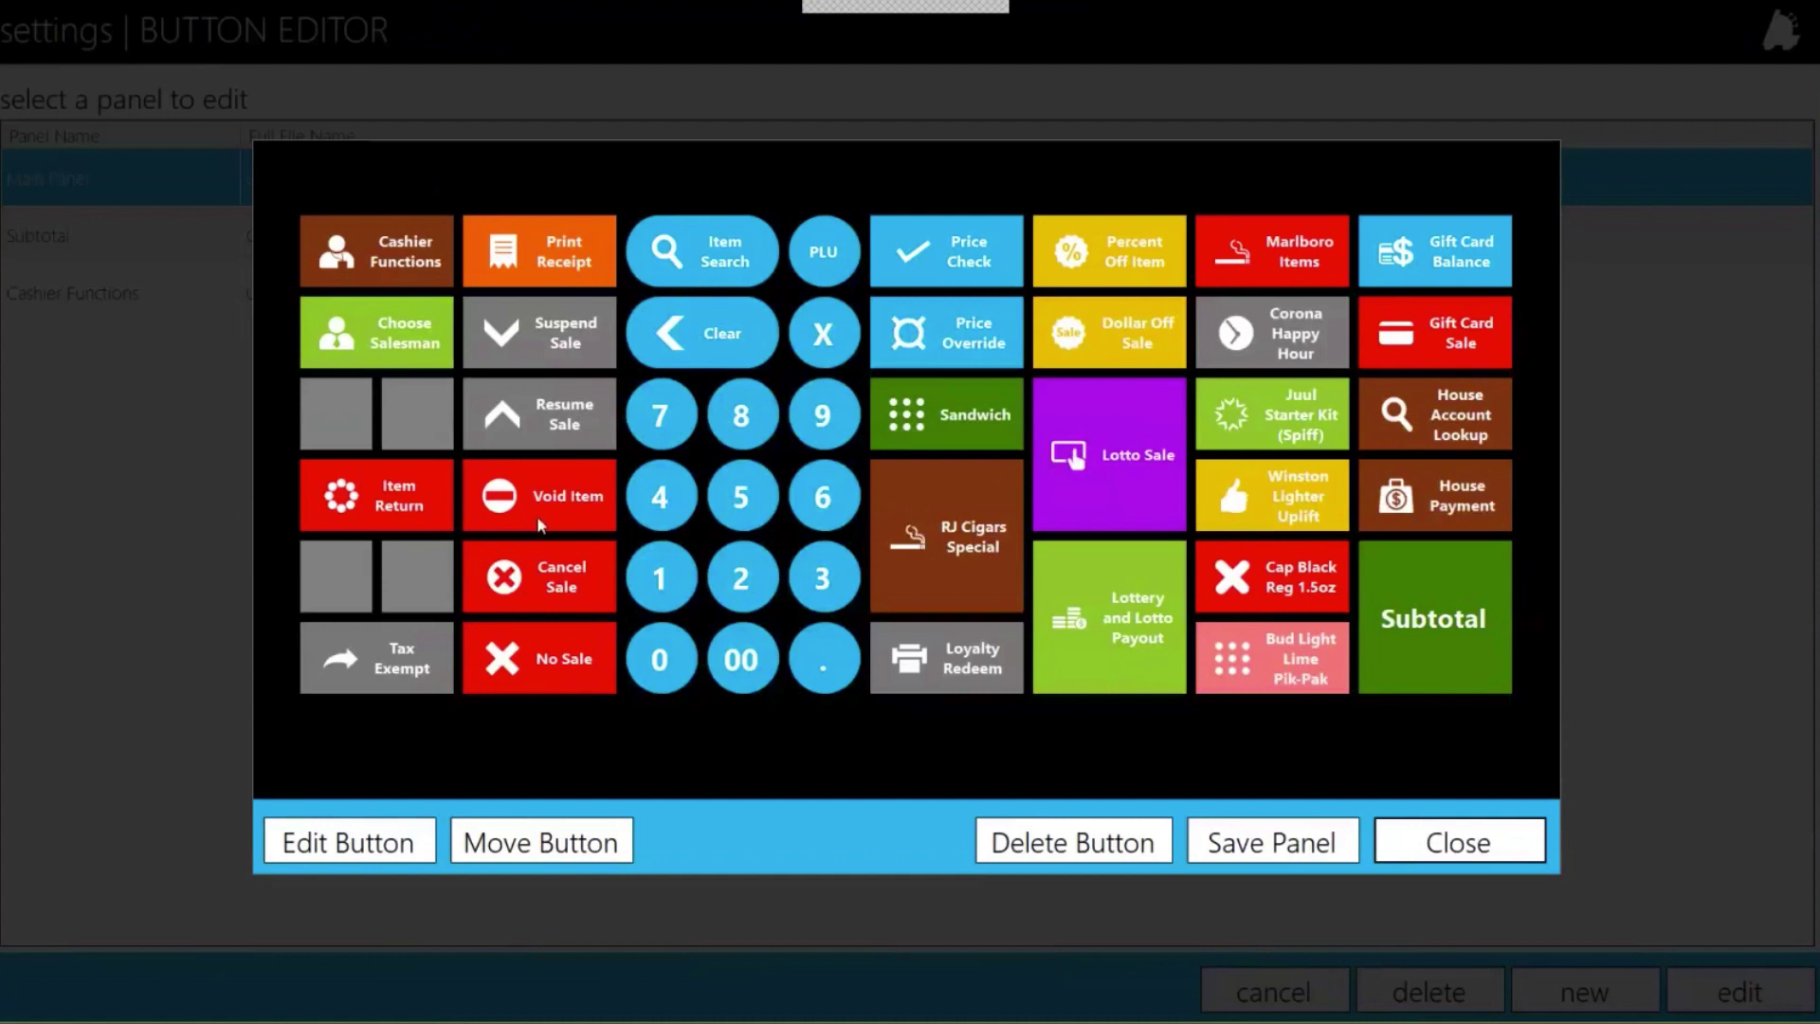
{"action": "left_click", "coordinate": [588, 502]}
{"action": "left_click", "coordinate": [371, 852]}
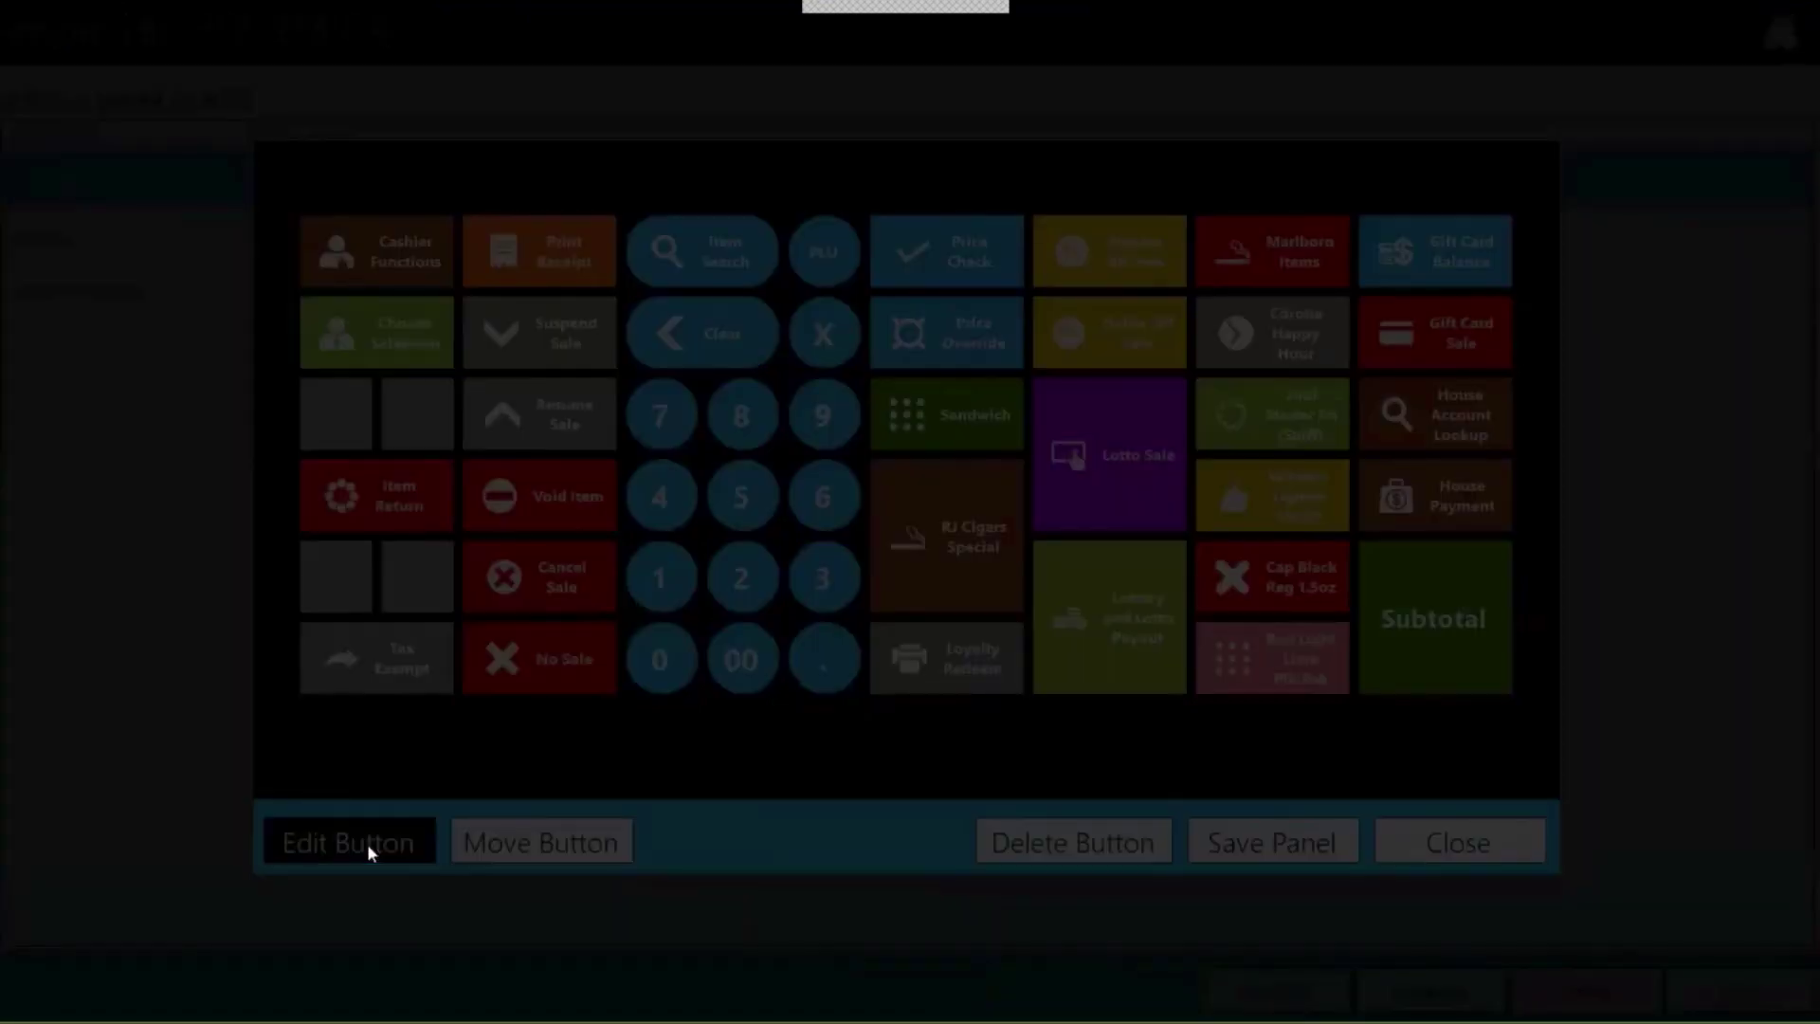
{"action": "left_click", "coordinate": [750, 445]}
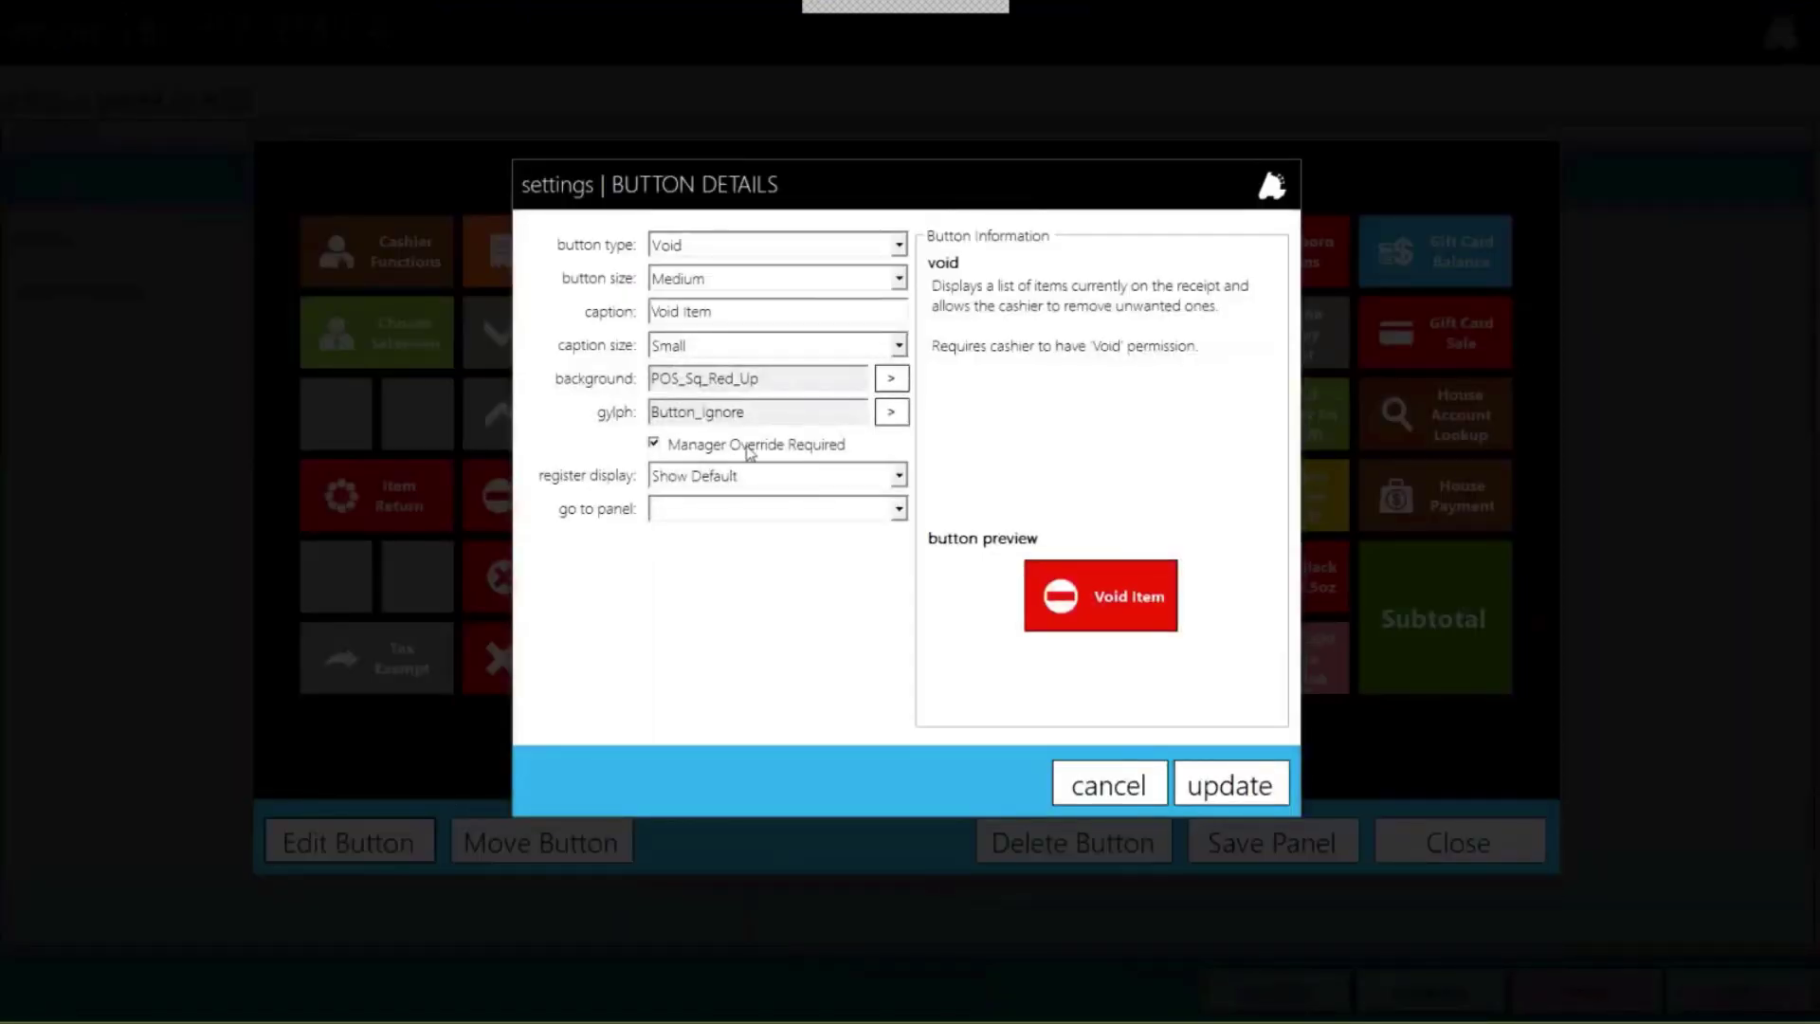
{"action": "left_click", "coordinate": [1229, 785]}
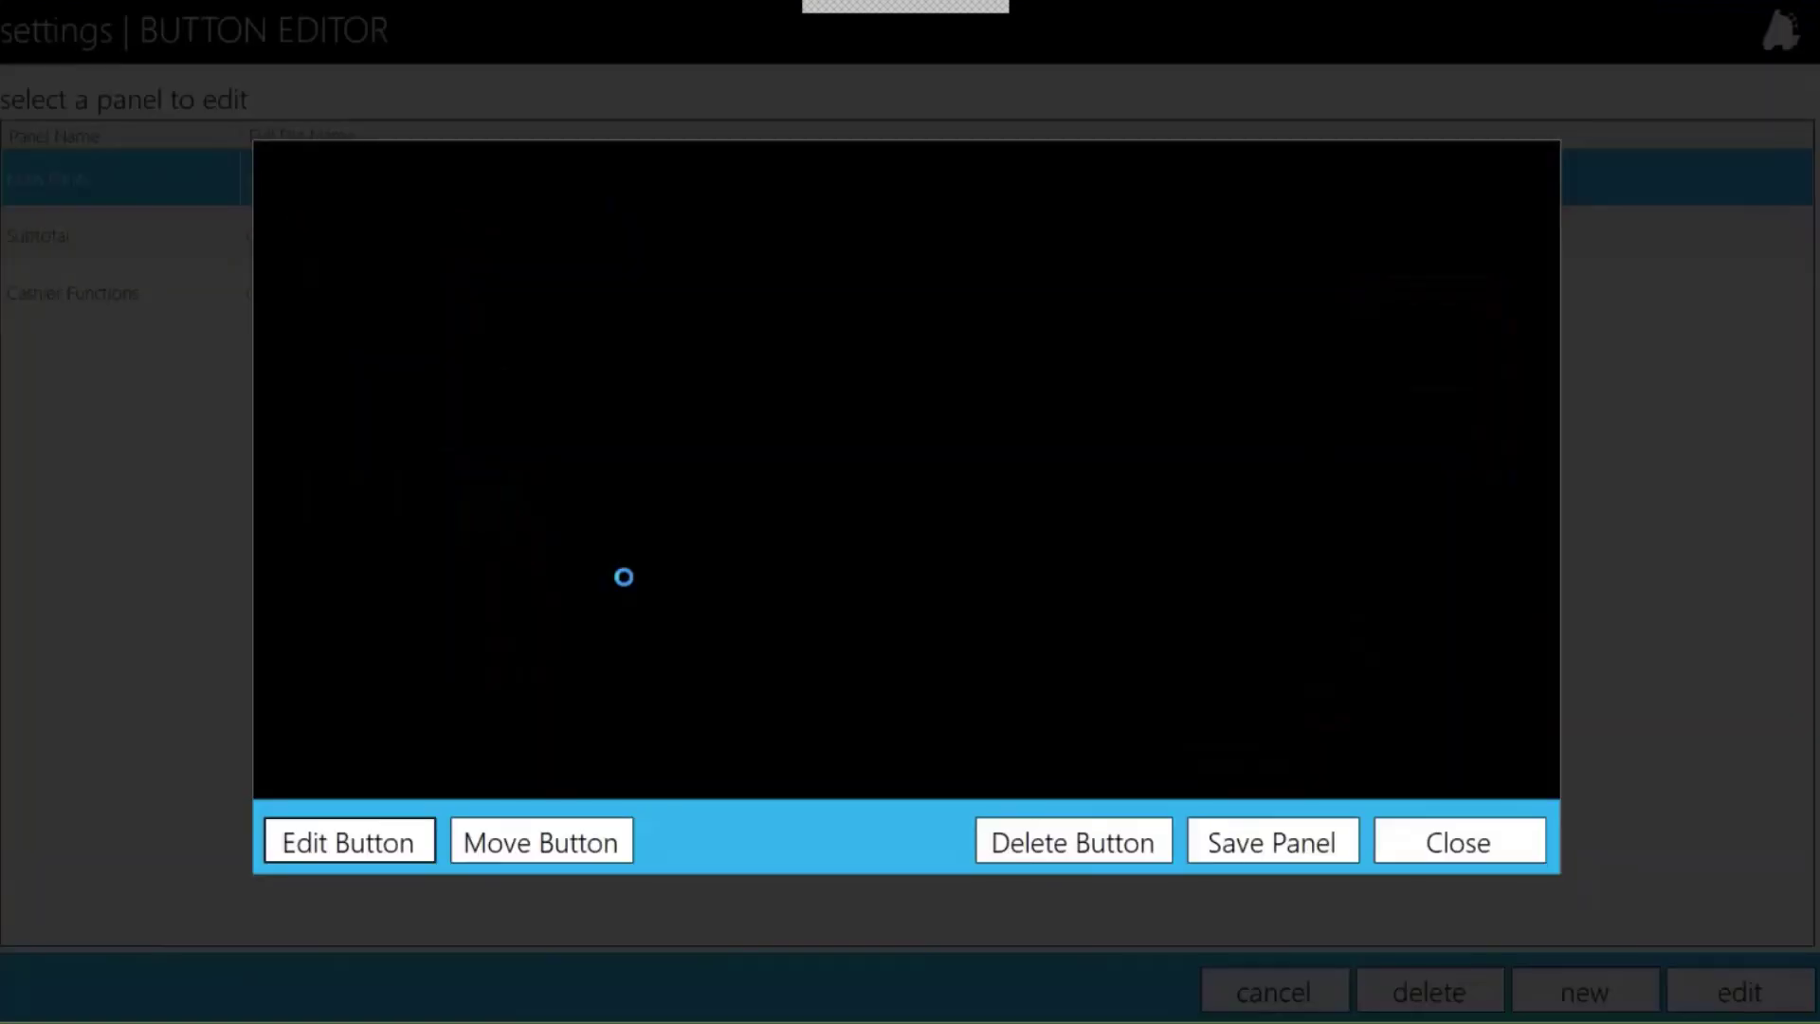
- Set the Cancel Sale and No Sale buttons to require a manager override, save the panel and leave the button editor
{"action": "left_click", "coordinate": [561, 575]}
{"action": "left_click", "coordinate": [327, 842]}
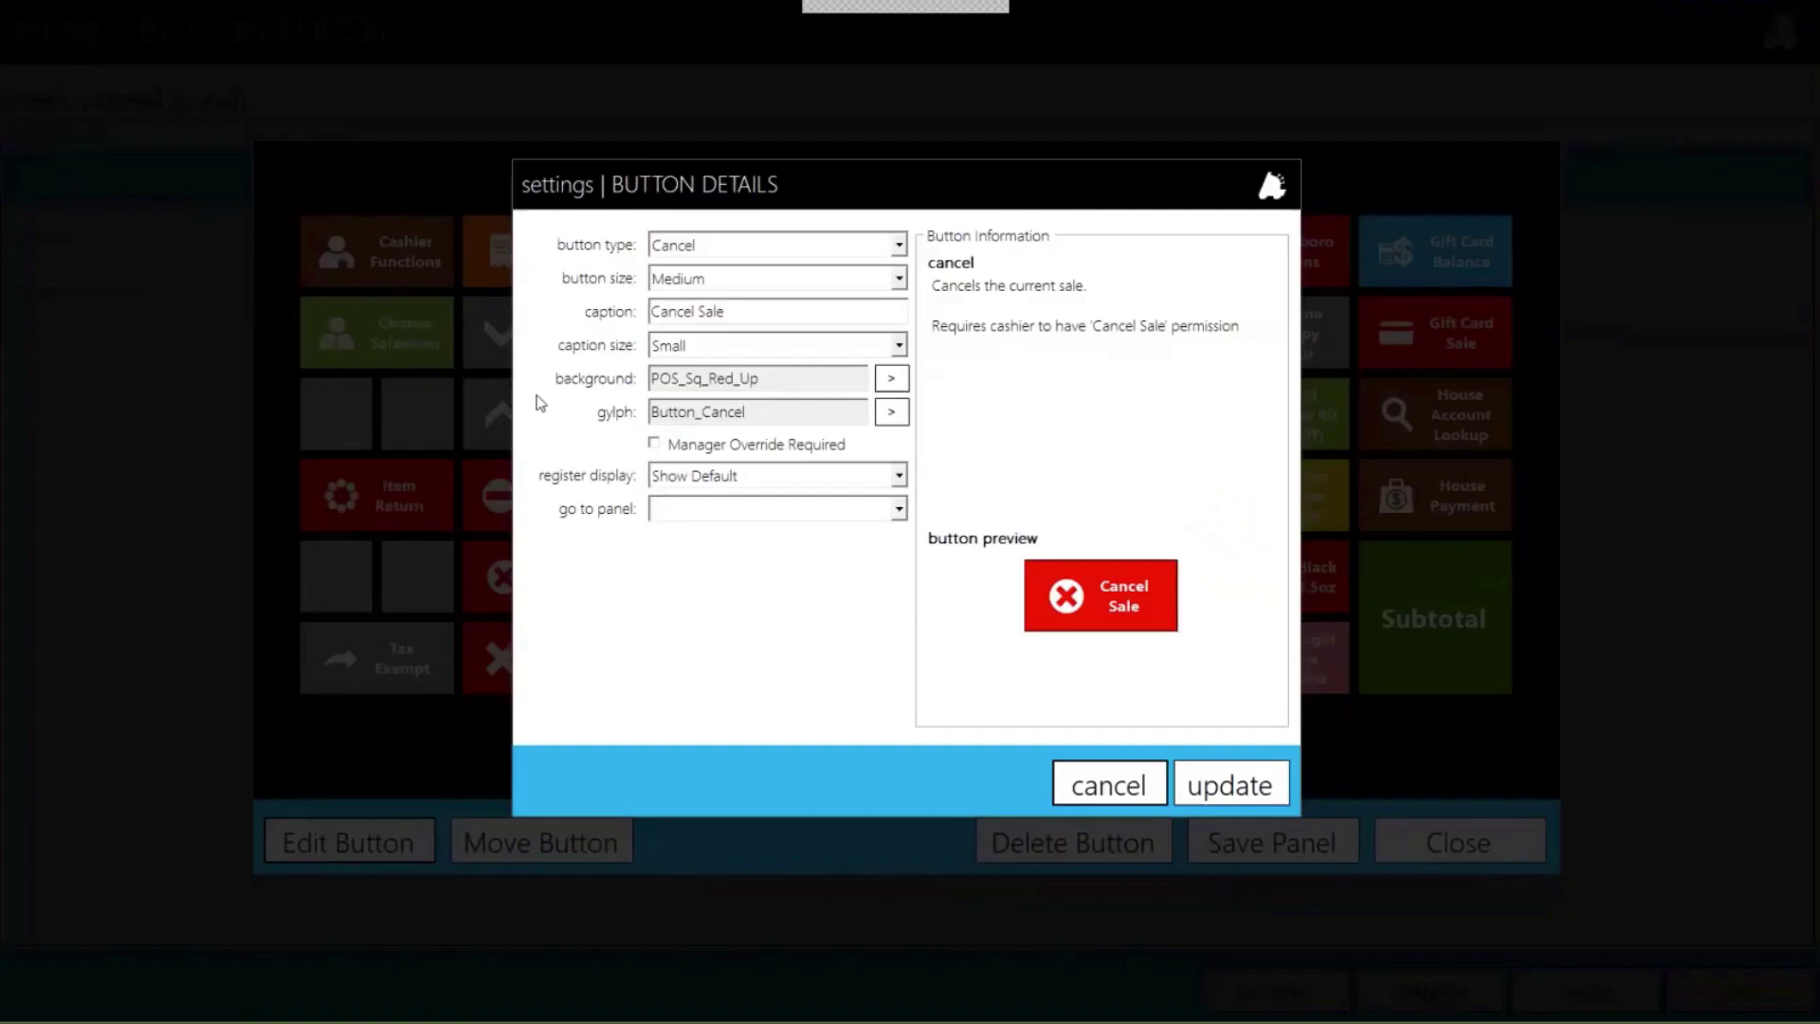
{"action": "left_click", "coordinate": [1229, 783]}
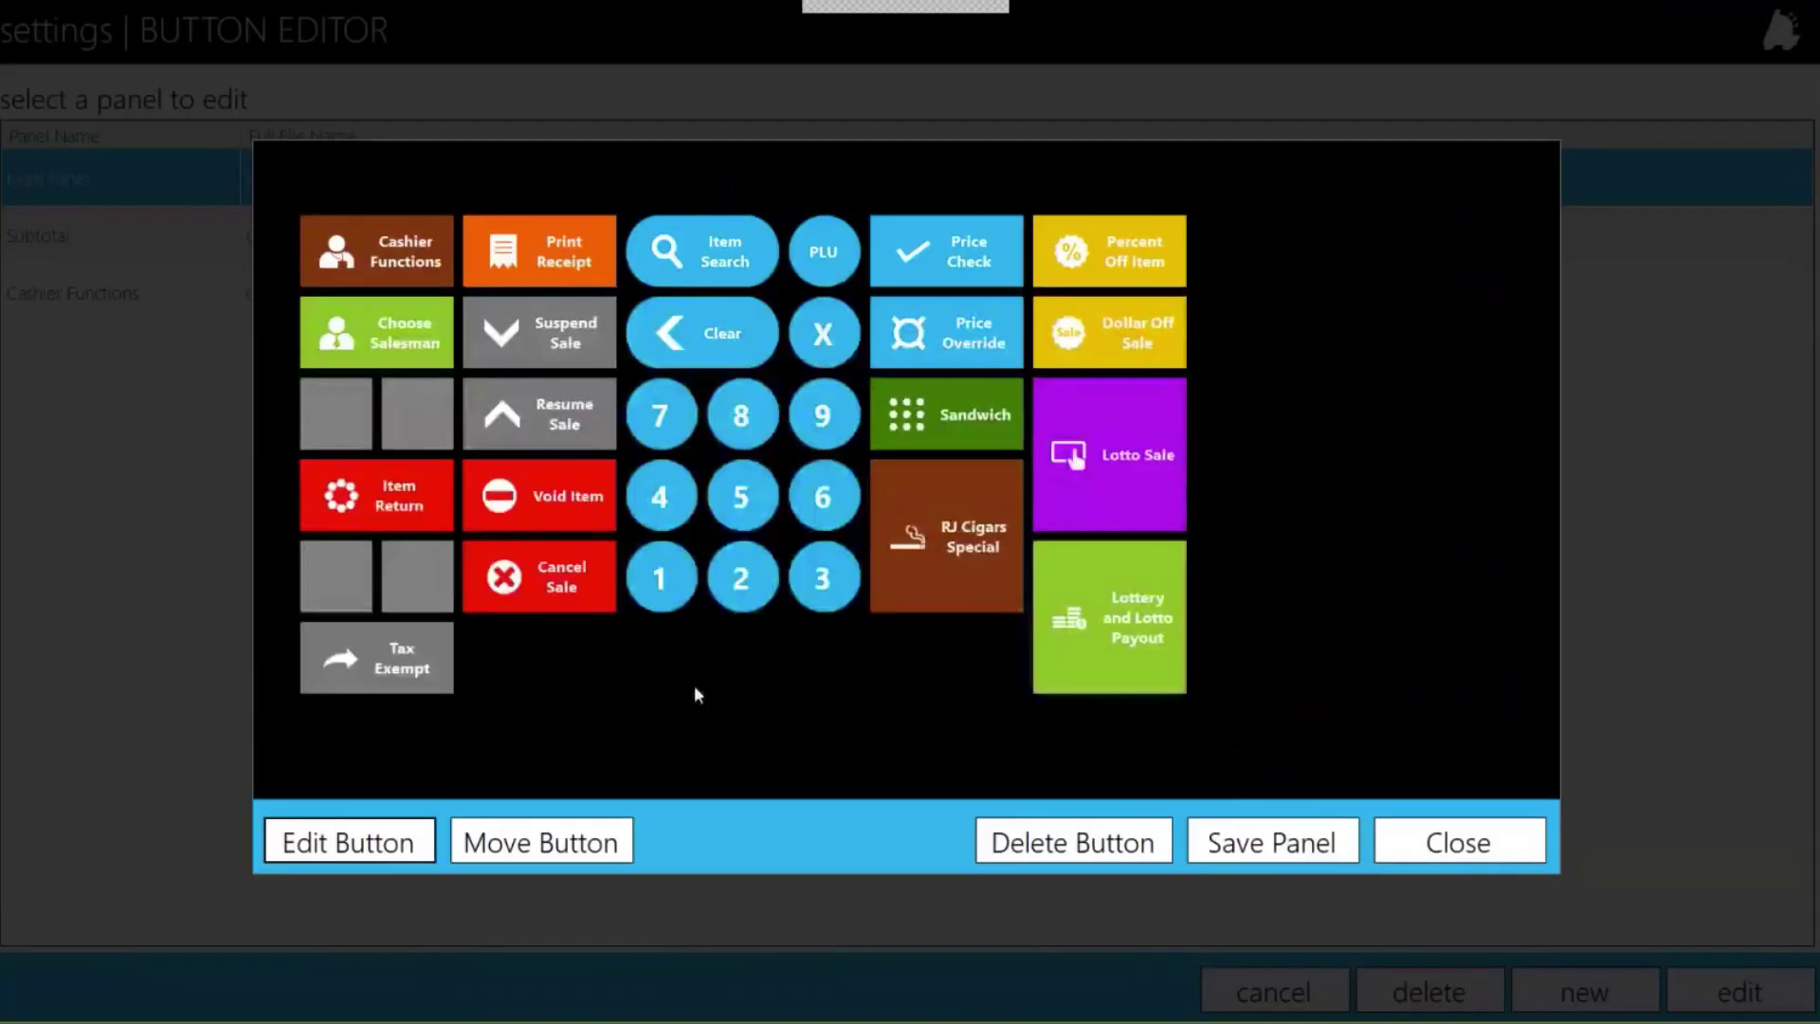
{"action": "left_click", "coordinate": [569, 660]}
{"action": "left_click", "coordinate": [348, 842]}
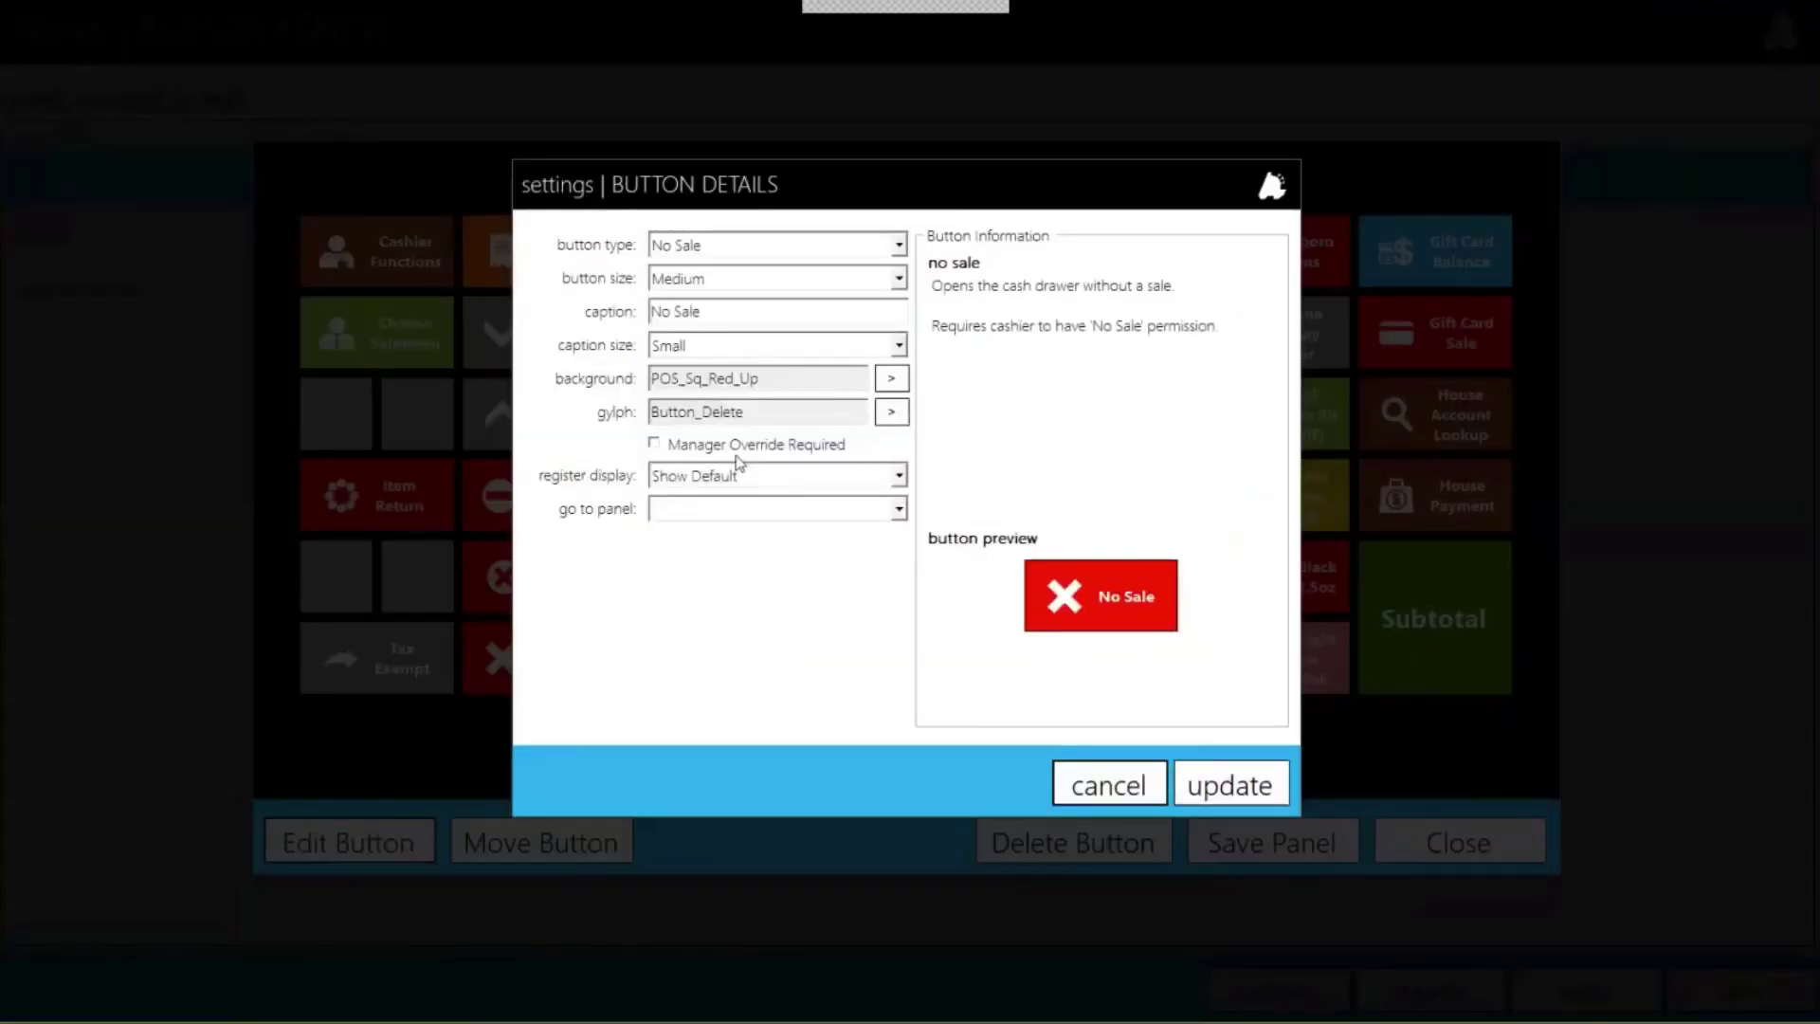
{"action": "left_click", "coordinate": [1262, 799]}
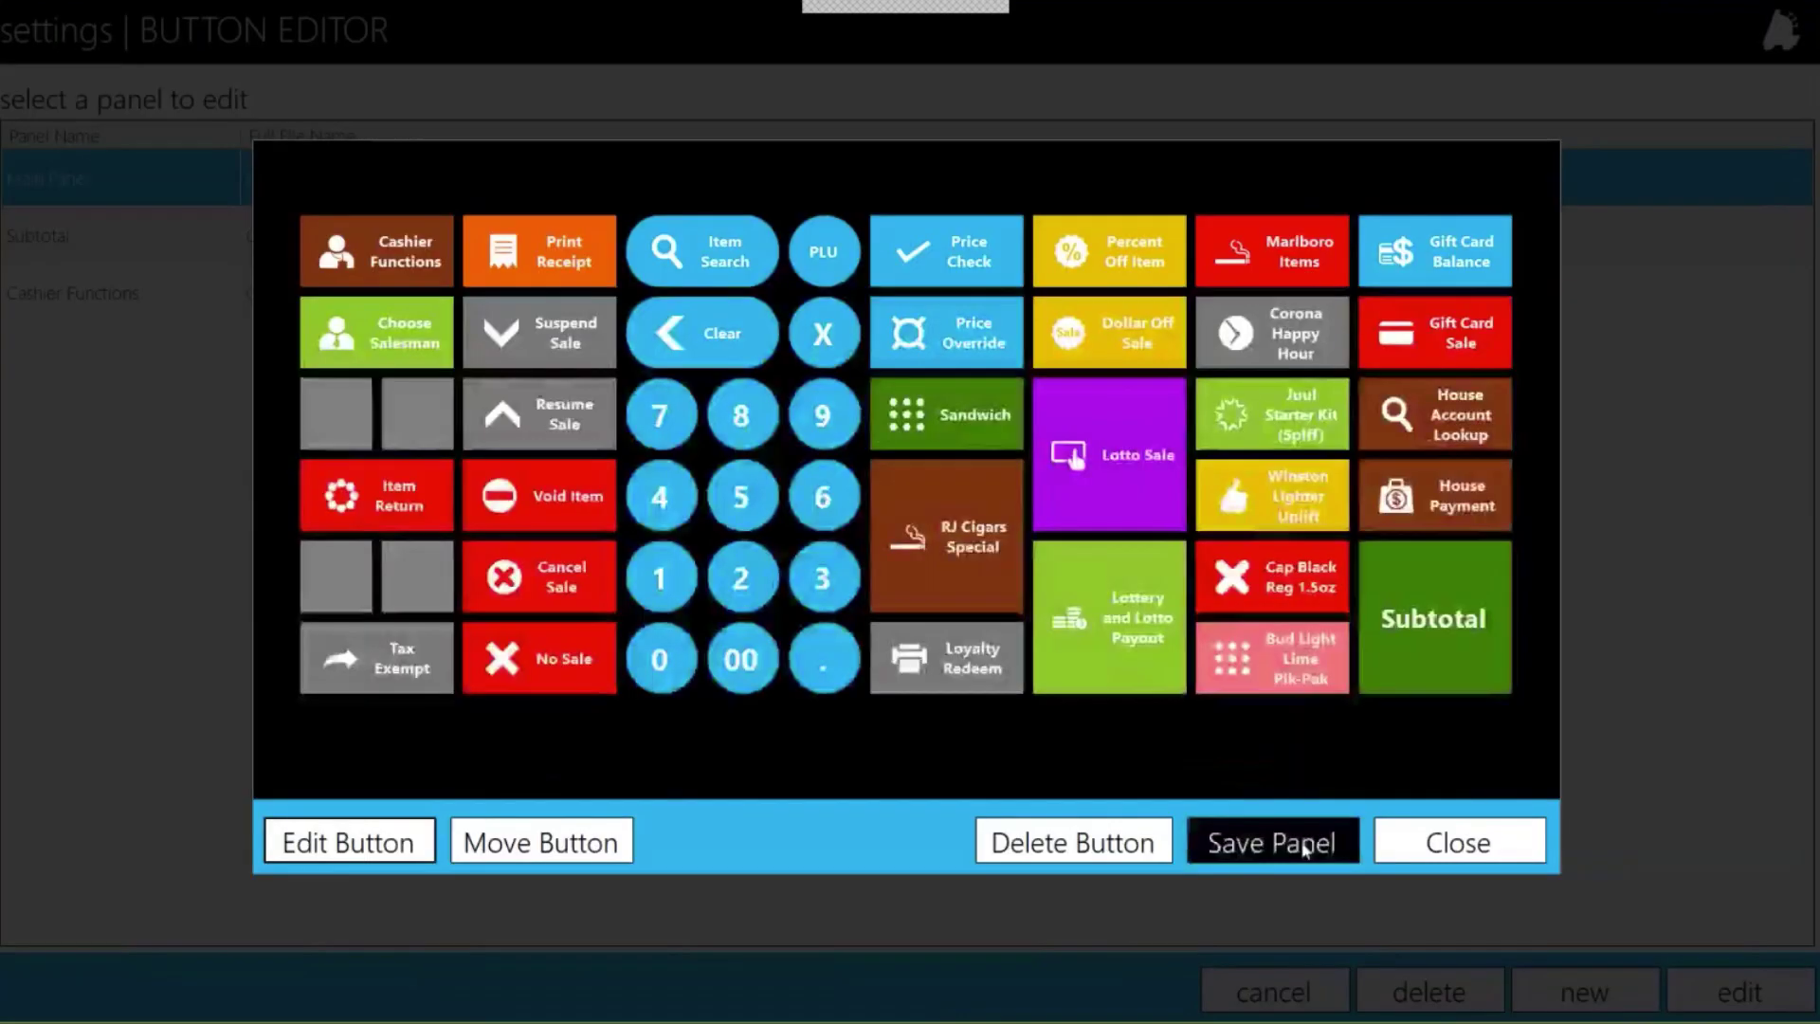
{"action": "left_click", "coordinate": [1299, 844]}
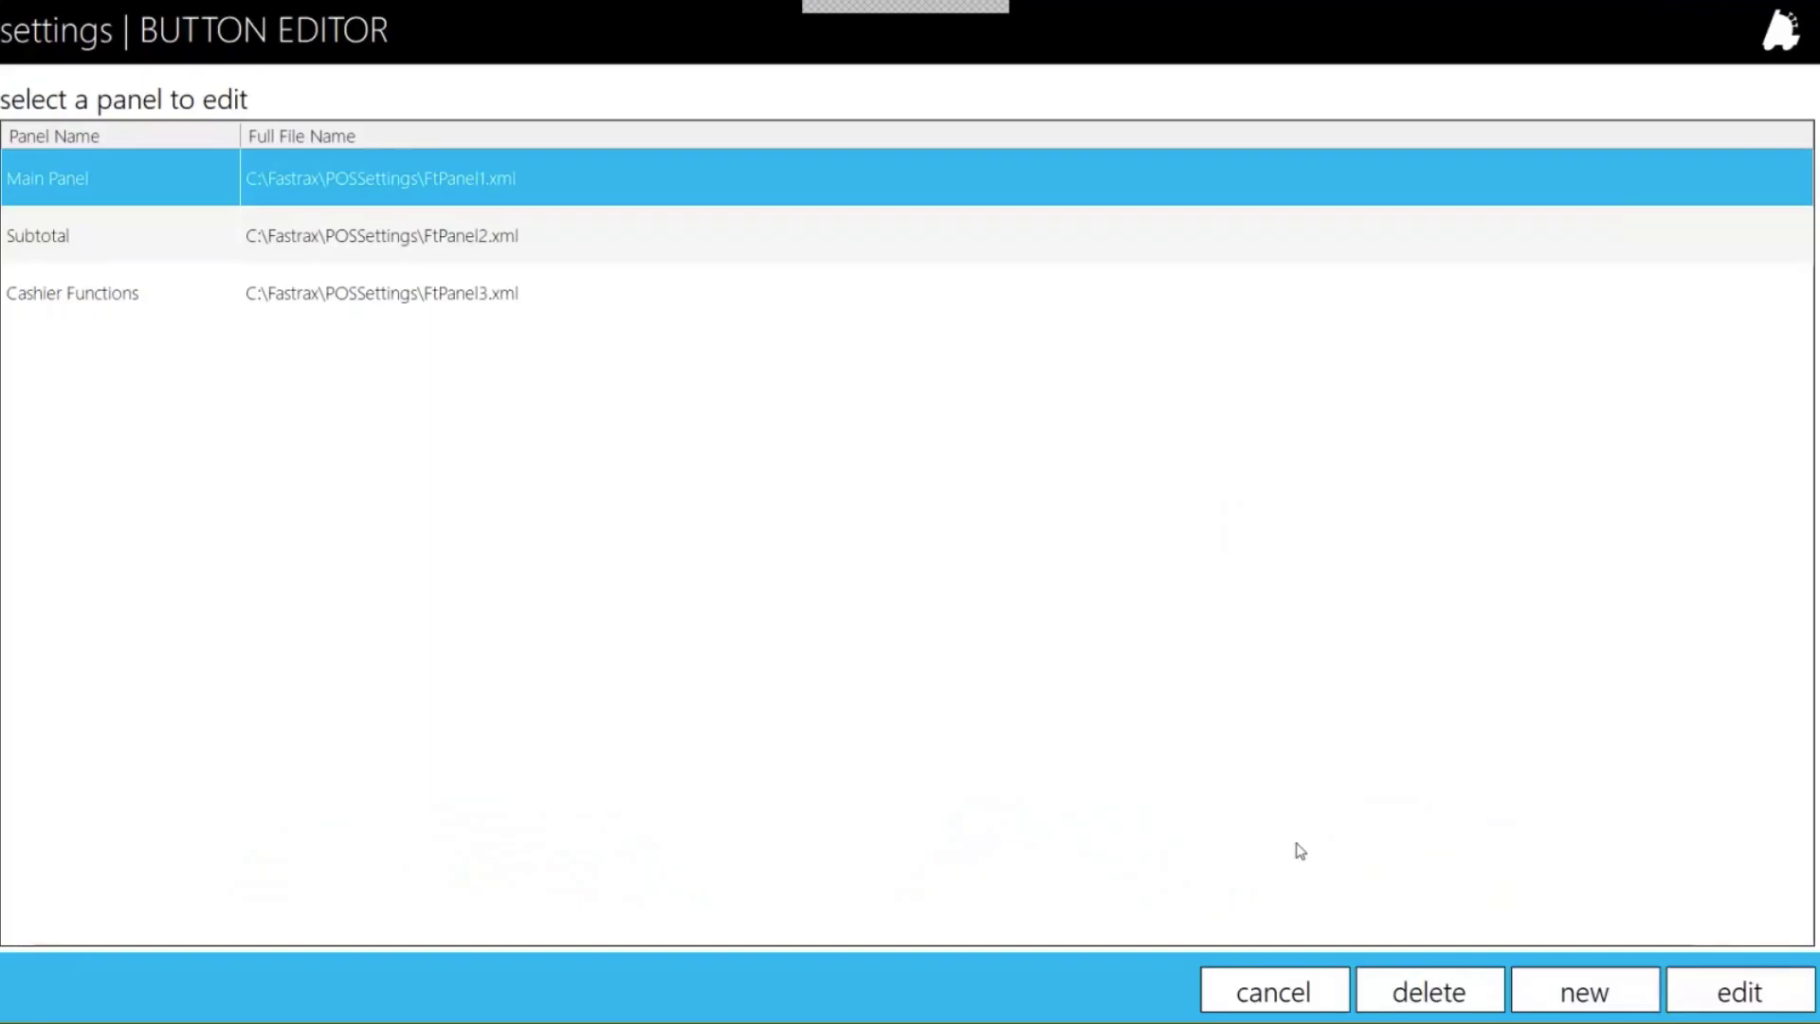
{"action": "left_click", "coordinate": [1272, 990]}
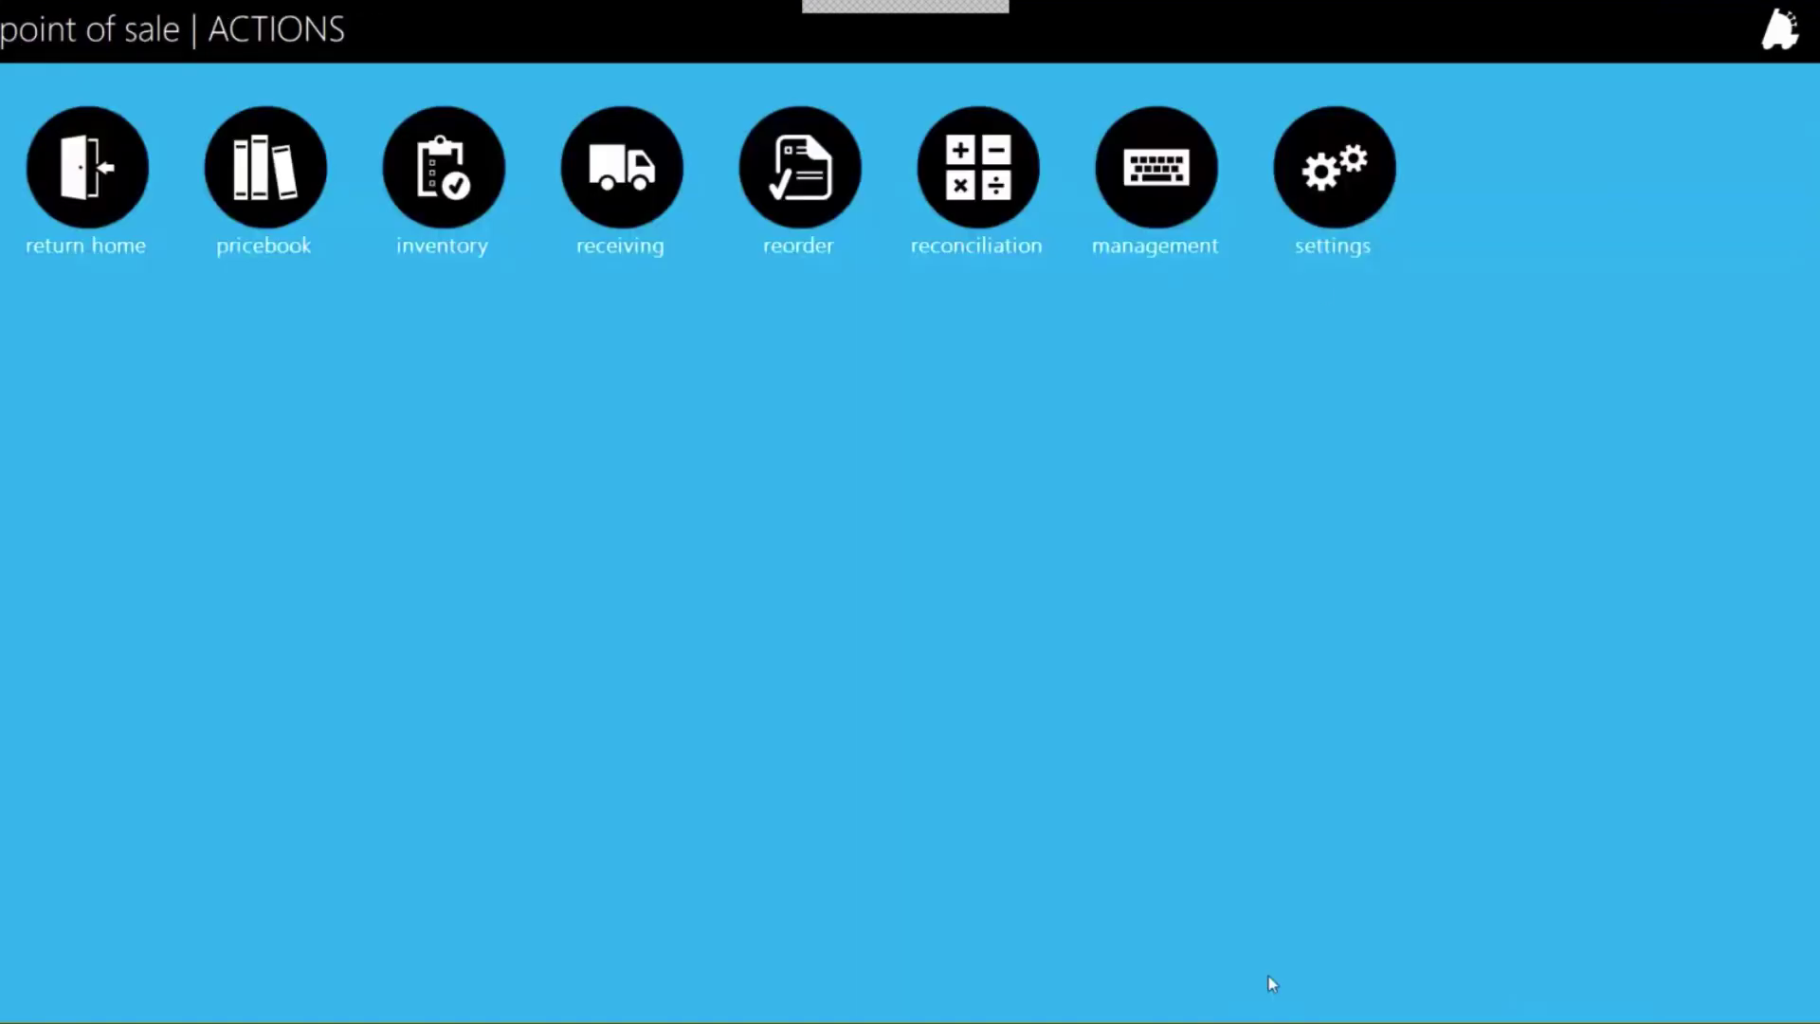
- Open the register and add WINSTON FF KS BX PK to a sale, marking the customer's age as visually verified
{"action": "left_click", "coordinate": [1325, 293]}
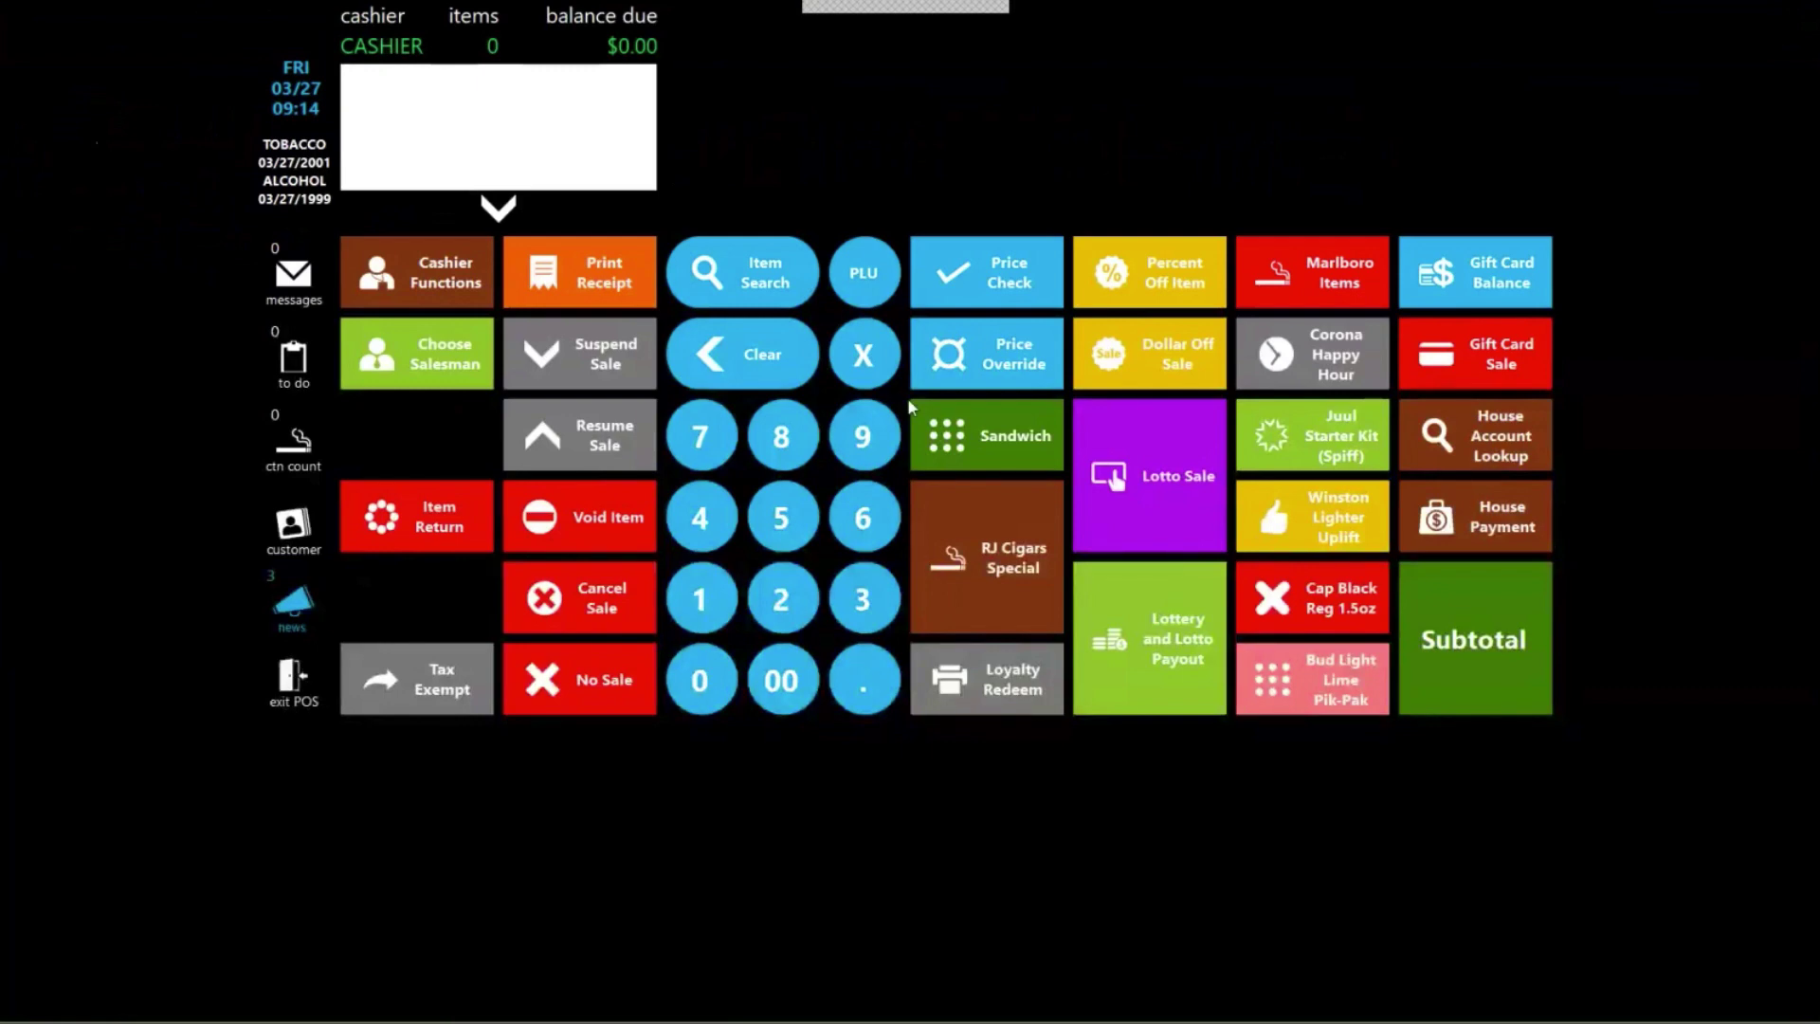
{"action": "left_click", "coordinate": [1256, 702]}
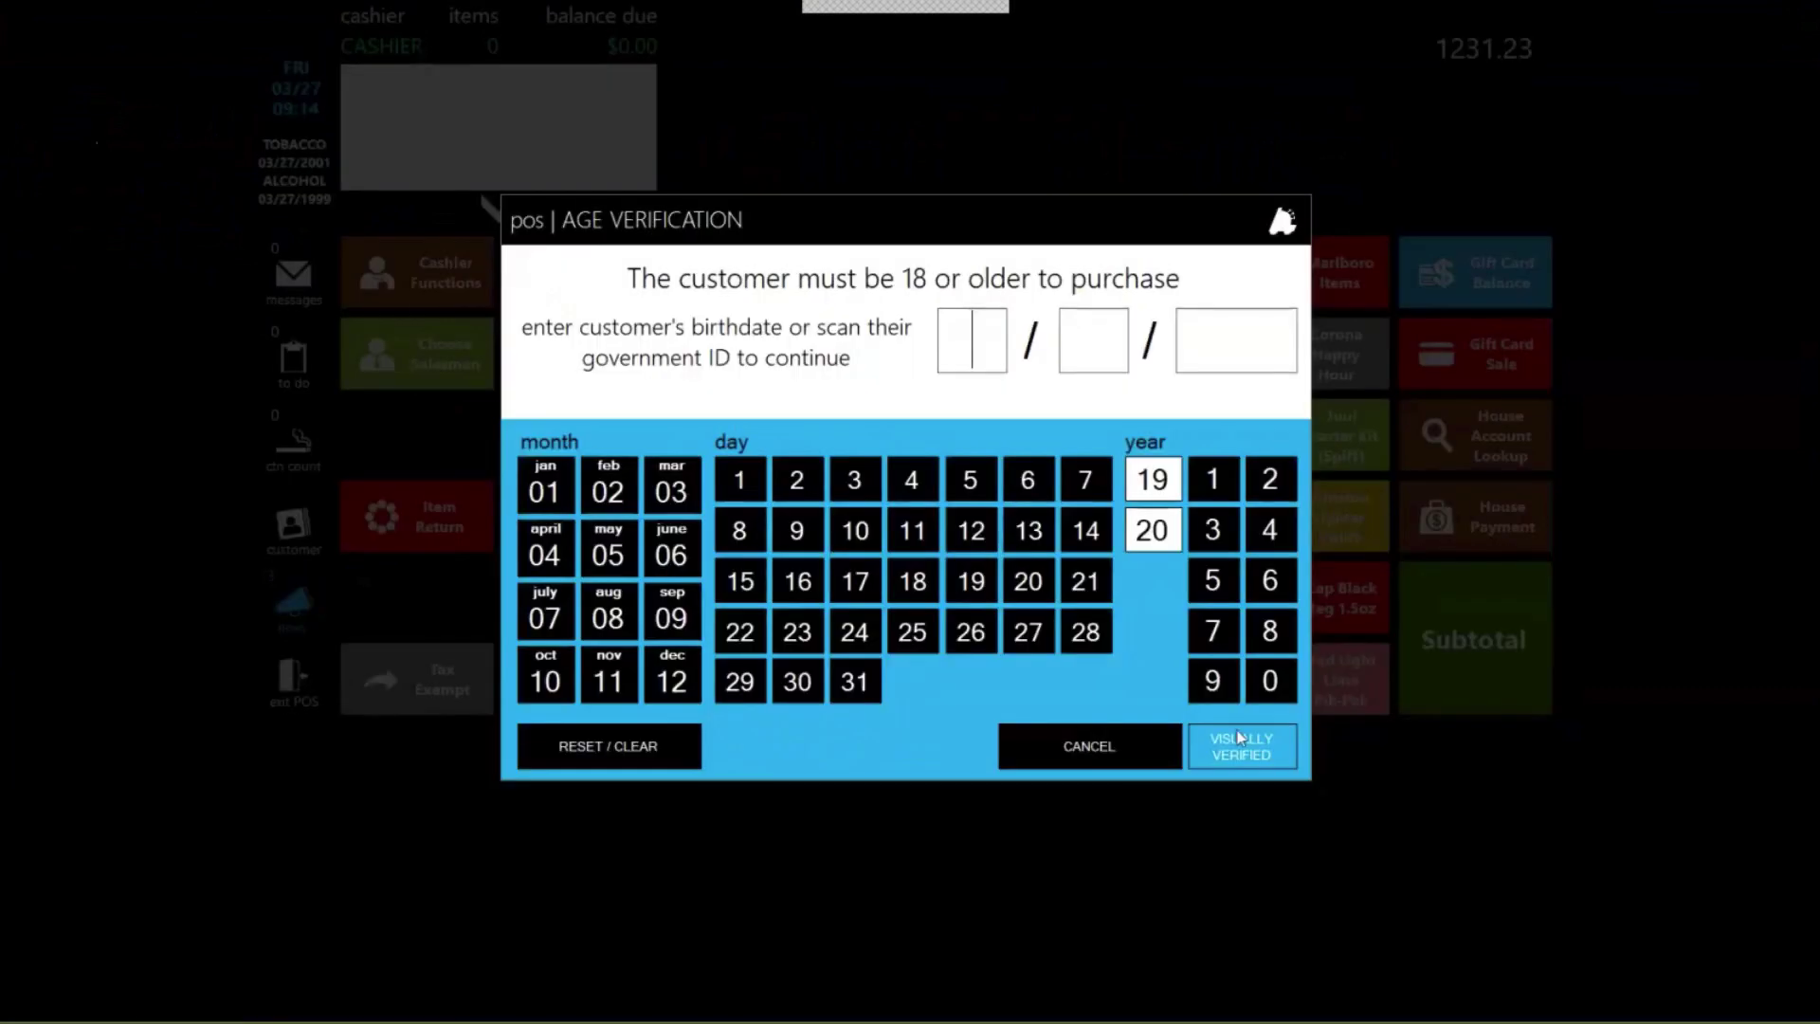
{"action": "left_click", "coordinate": [1240, 744]}
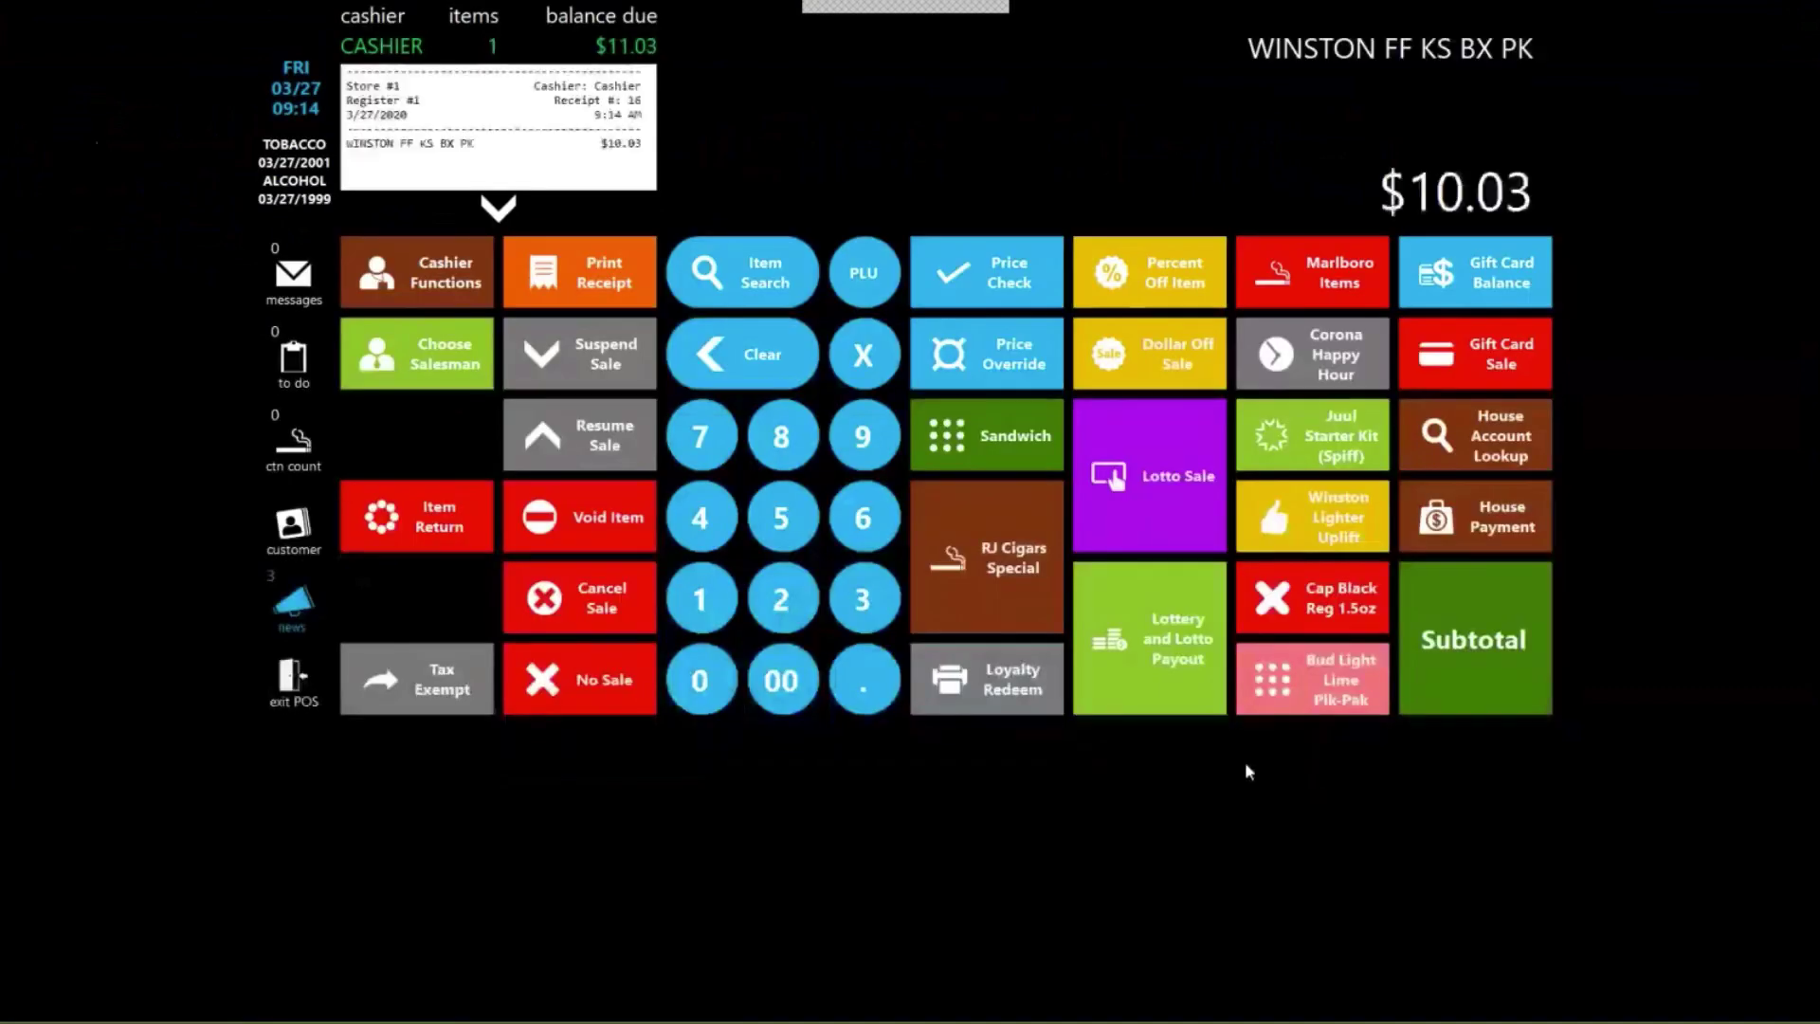
- Cancel the sale, authorizing it with the manager's employee ID and password, and give the reason "Decided against transaction"
{"action": "left_click", "coordinate": [609, 594]}
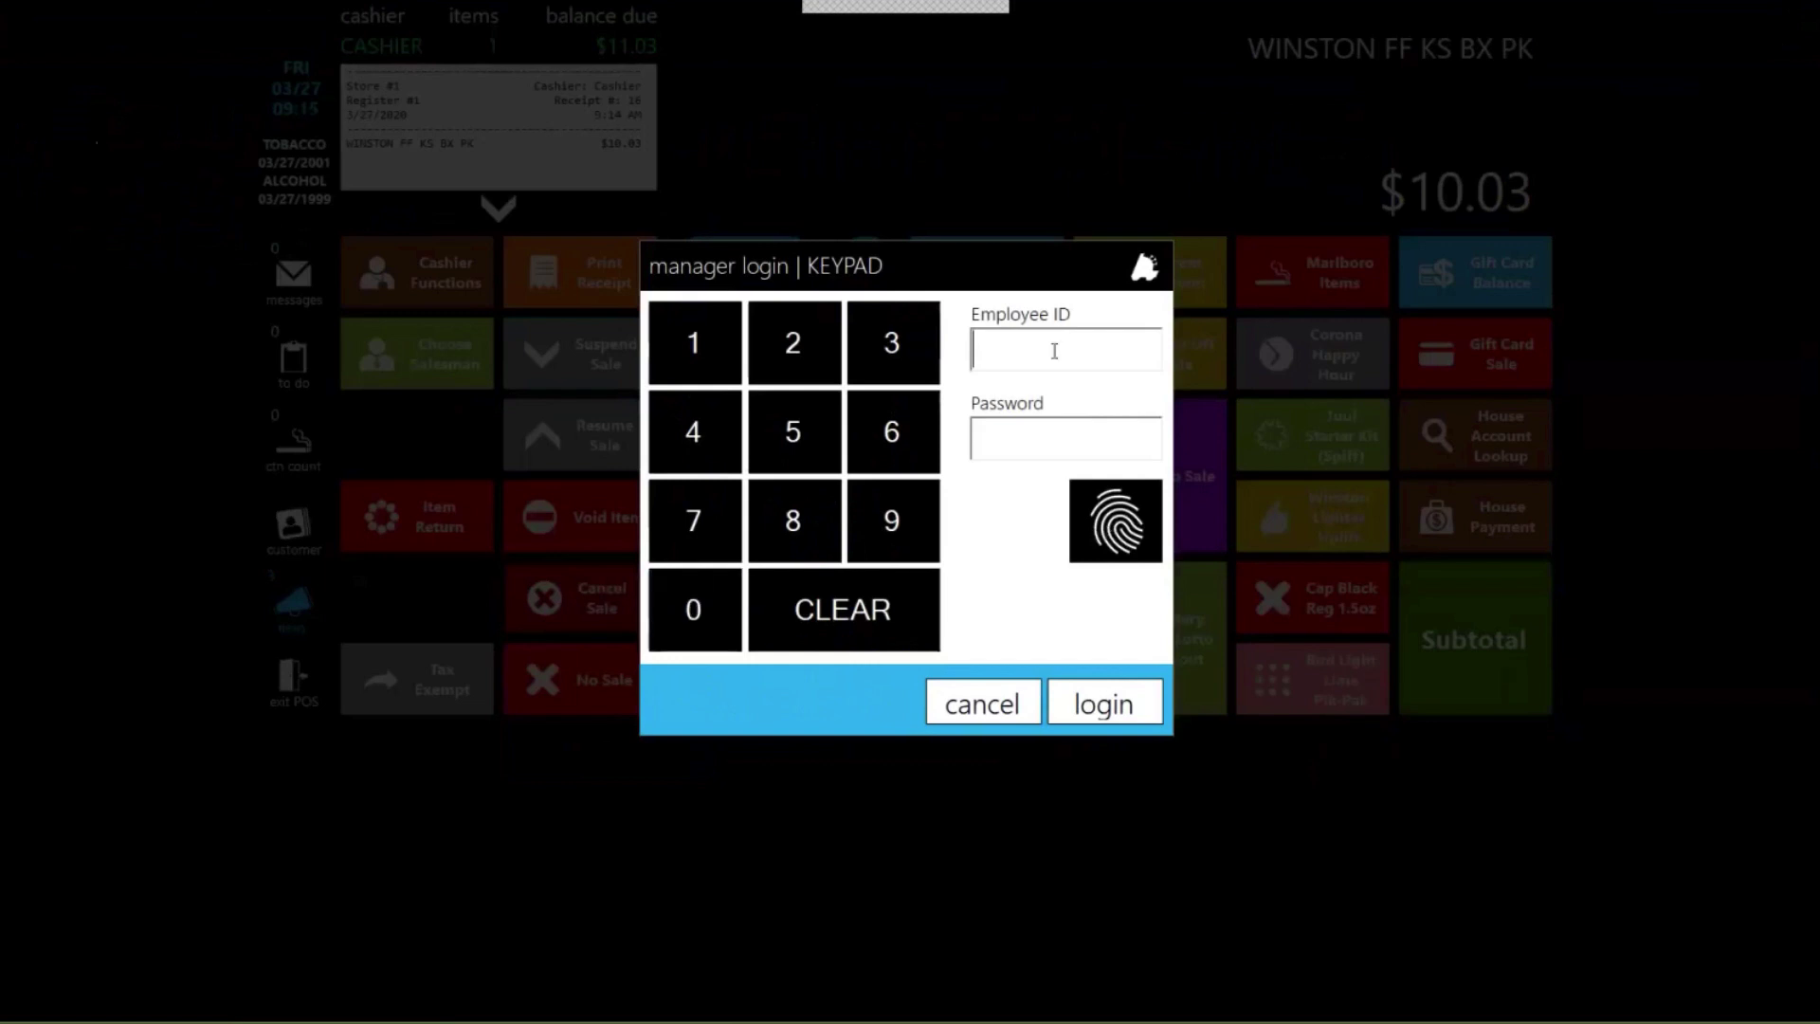
{"action": "type", "text": "1"}
{"action": "key", "text": "Return"}
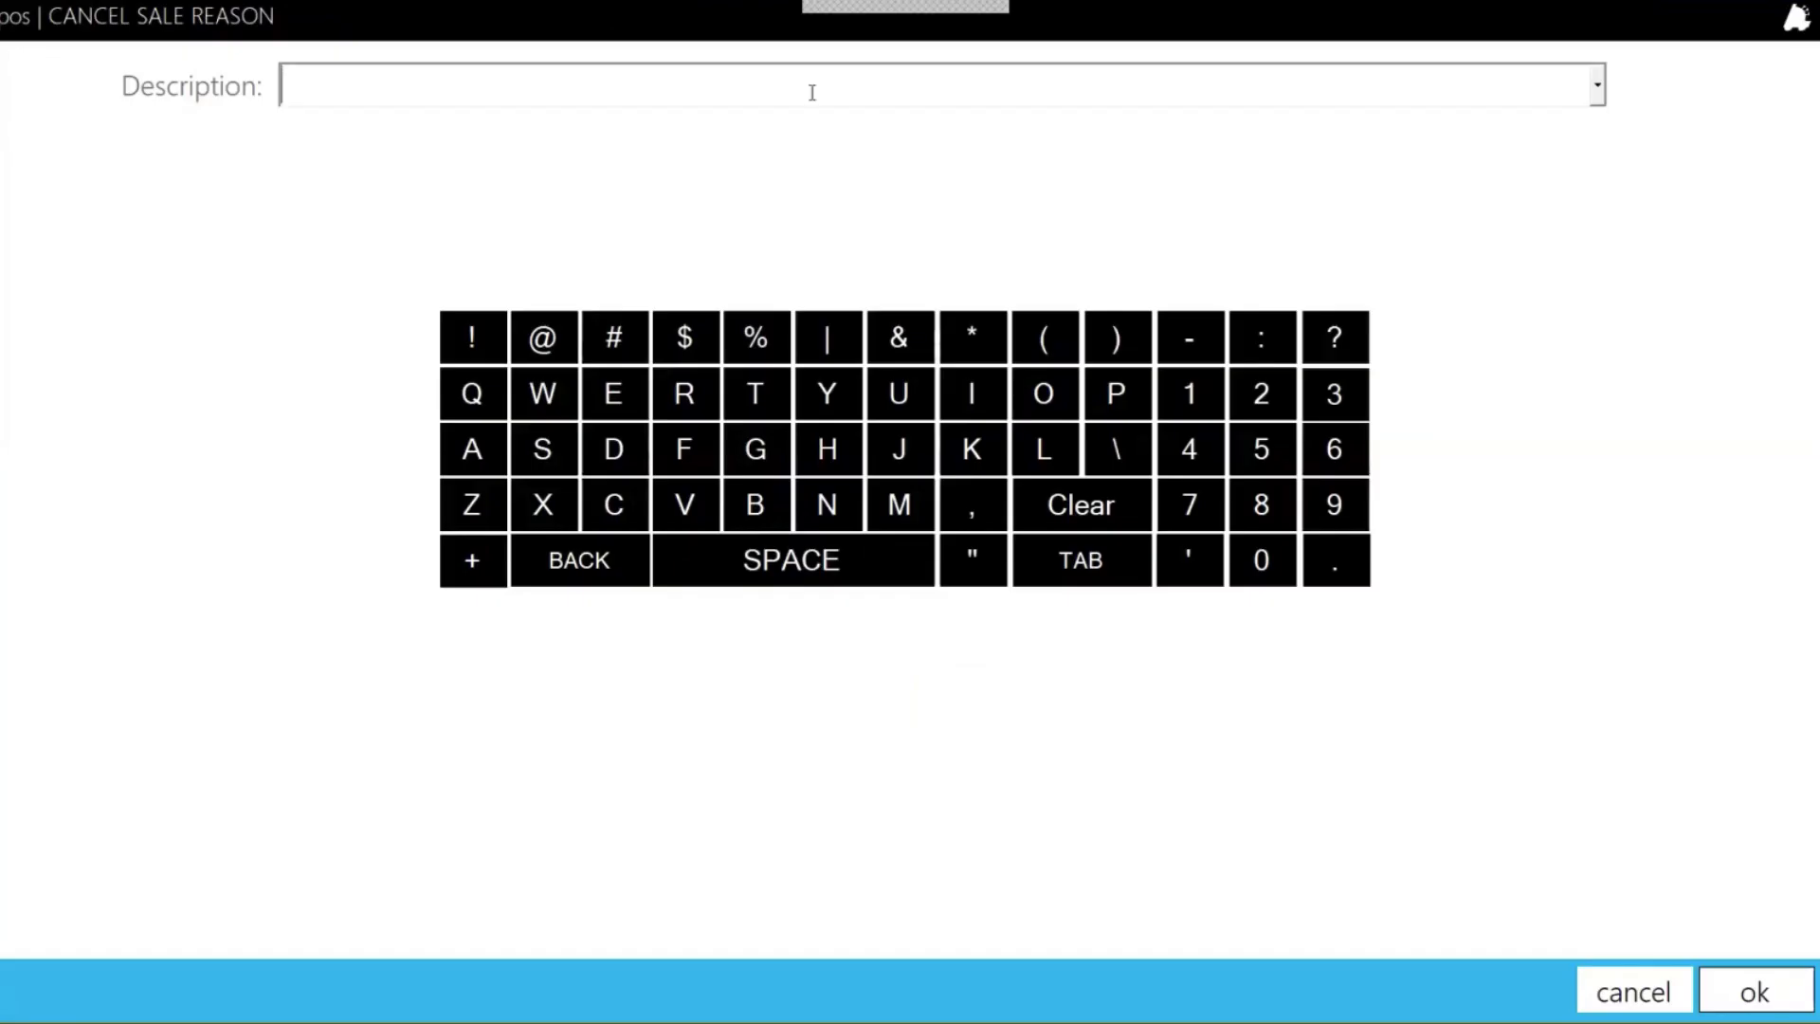
{"action": "left_click", "coordinate": [1598, 86]}
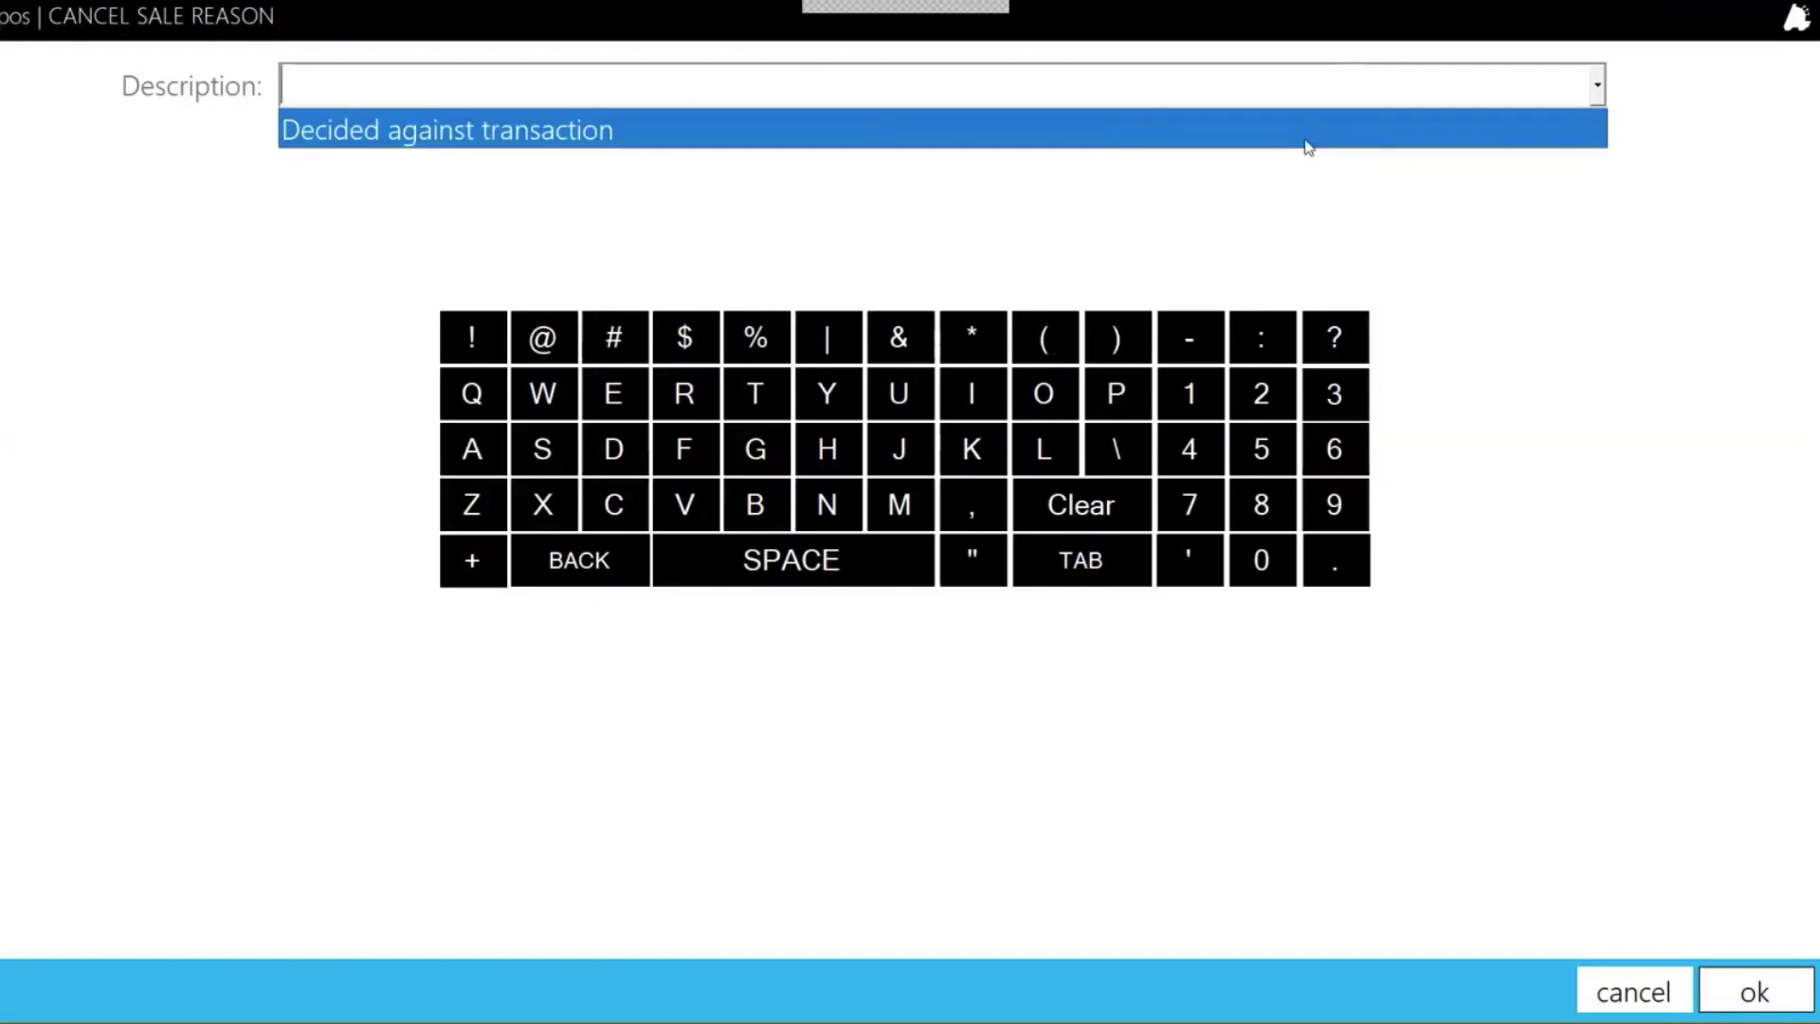
{"action": "left_click", "coordinate": [1308, 129]}
{"action": "left_click", "coordinate": [1749, 1005]}
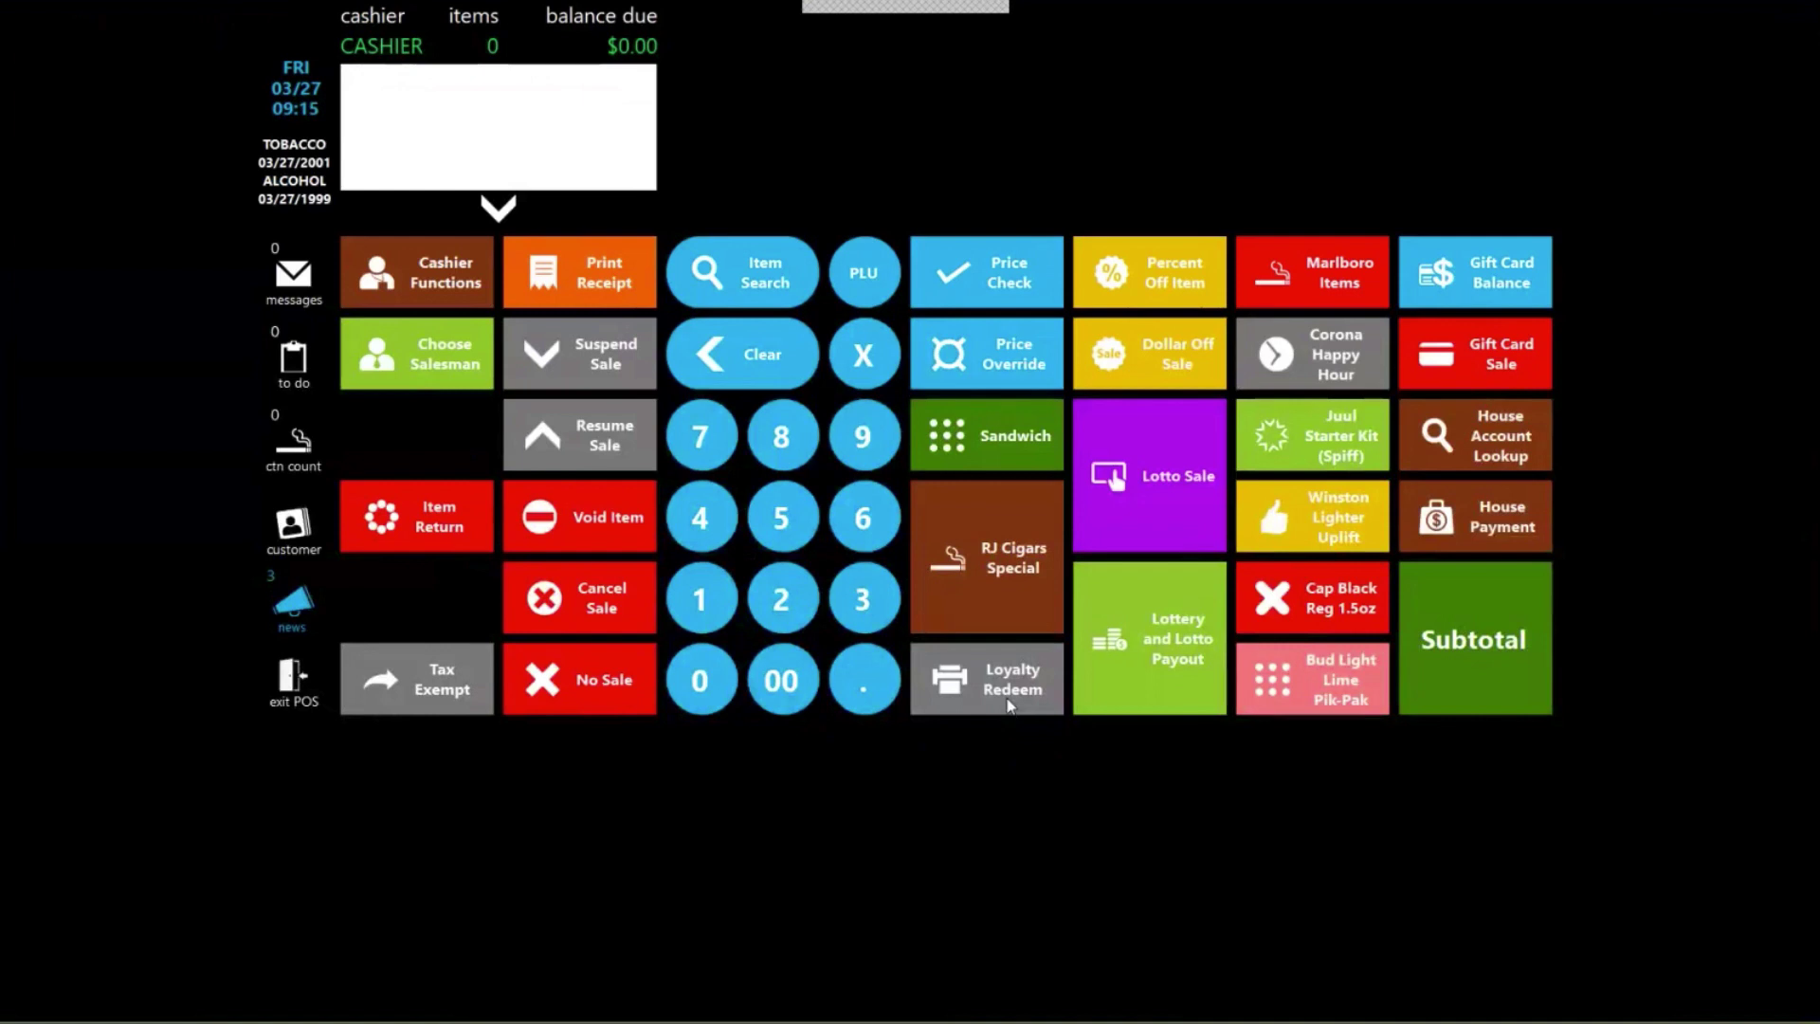
- Exit the register, log off the cashier and close the point of sale to return to Director
{"action": "left_click", "coordinate": [273, 680]}
{"action": "left_click", "coordinate": [85, 917]}
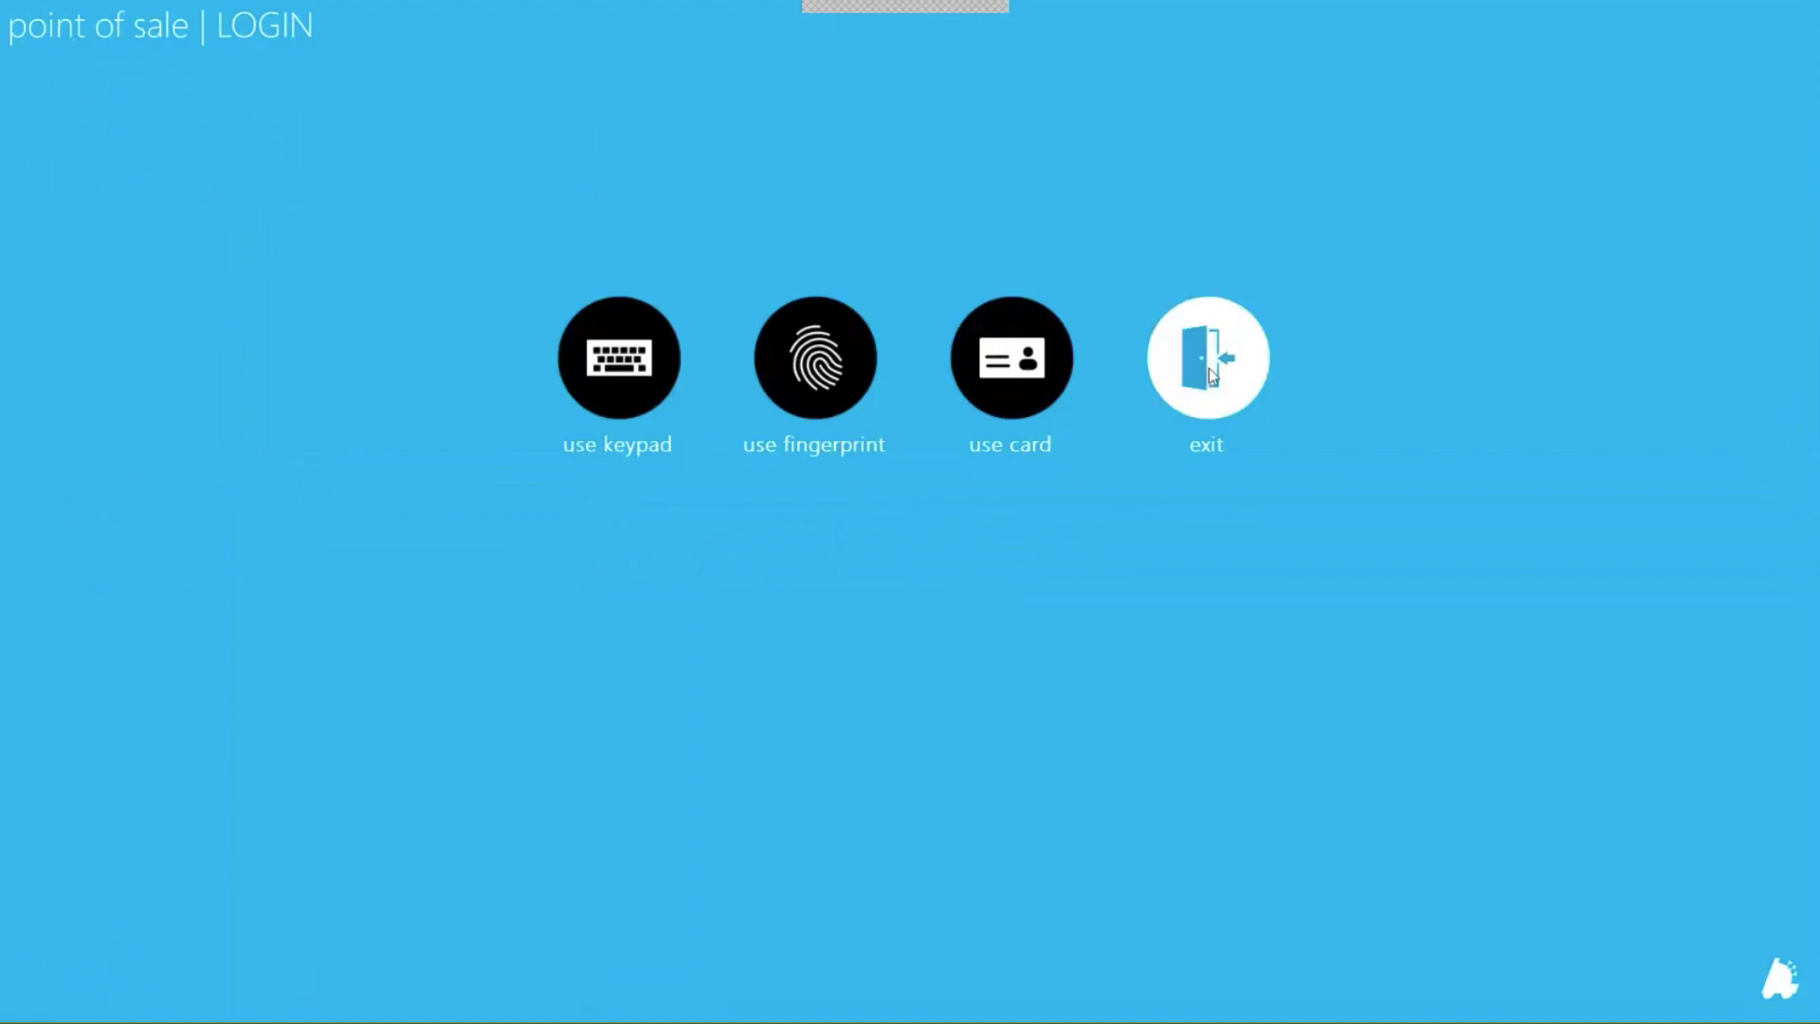
{"action": "left_click", "coordinate": [1209, 368]}
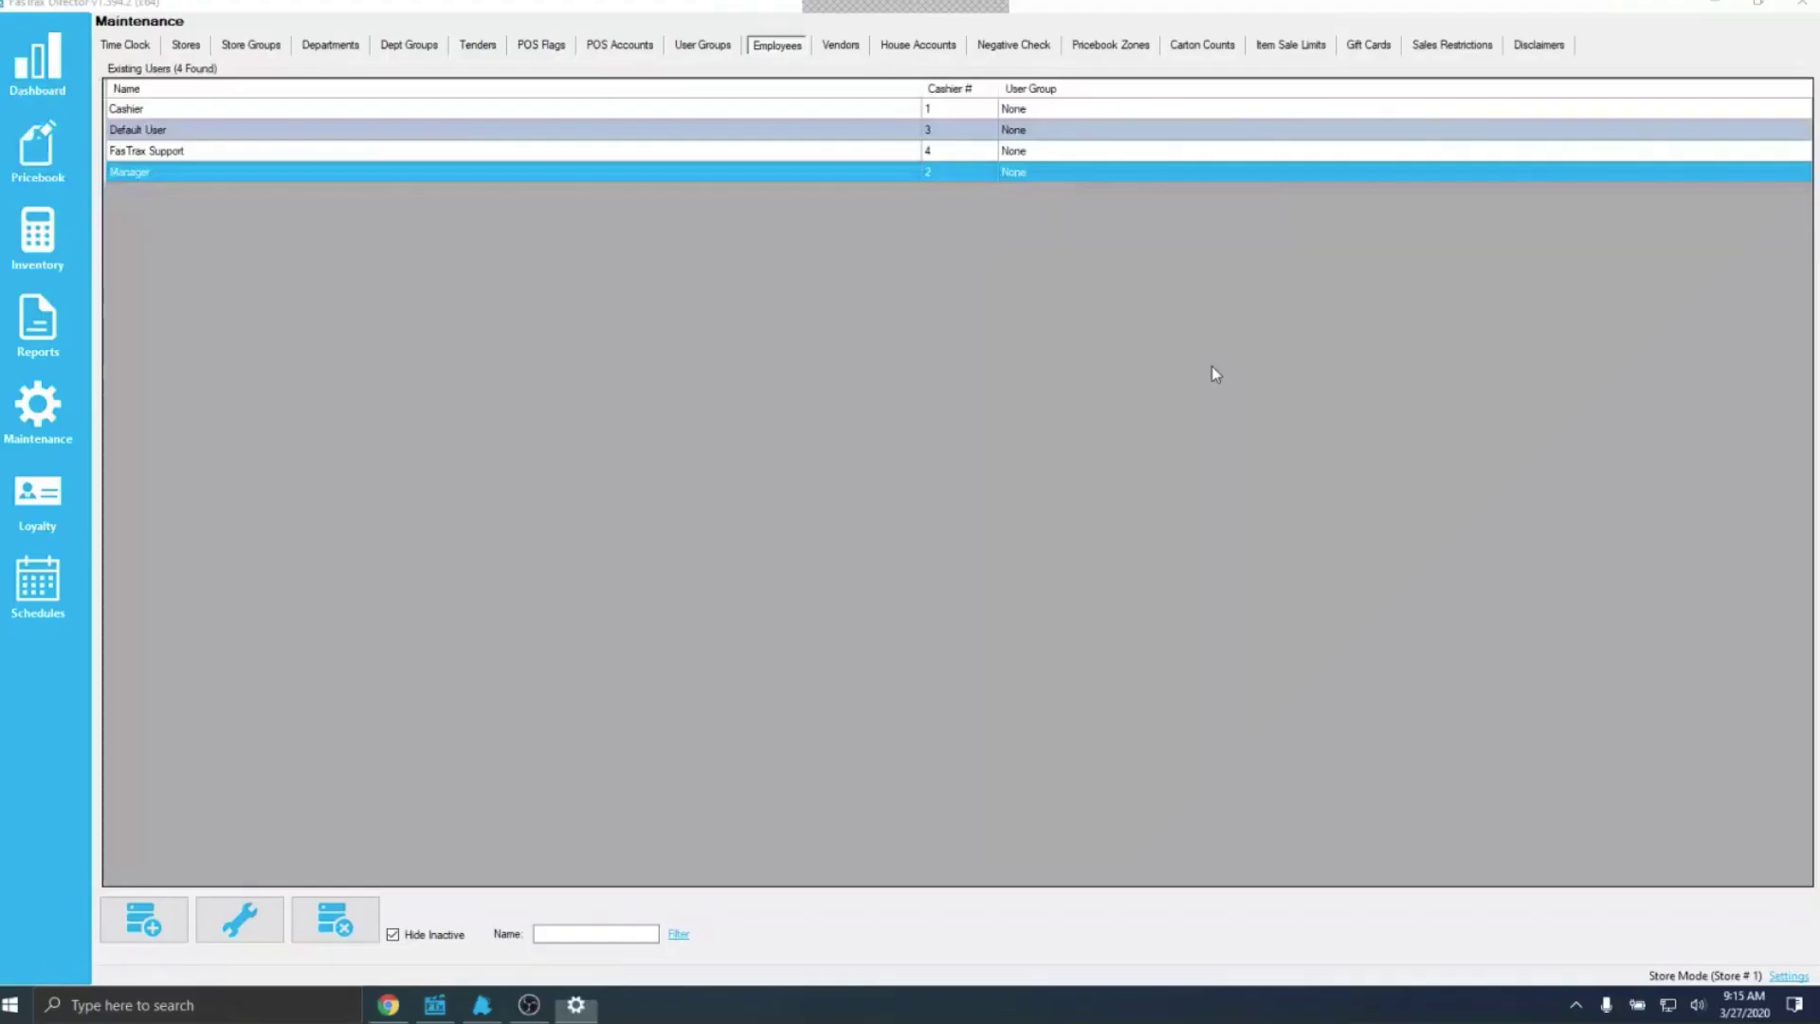
- Preview the Negative Items Summary from the Negative Item Report sales reports for 3/27/2020, and close the preview
{"action": "left_click", "coordinate": [83, 322]}
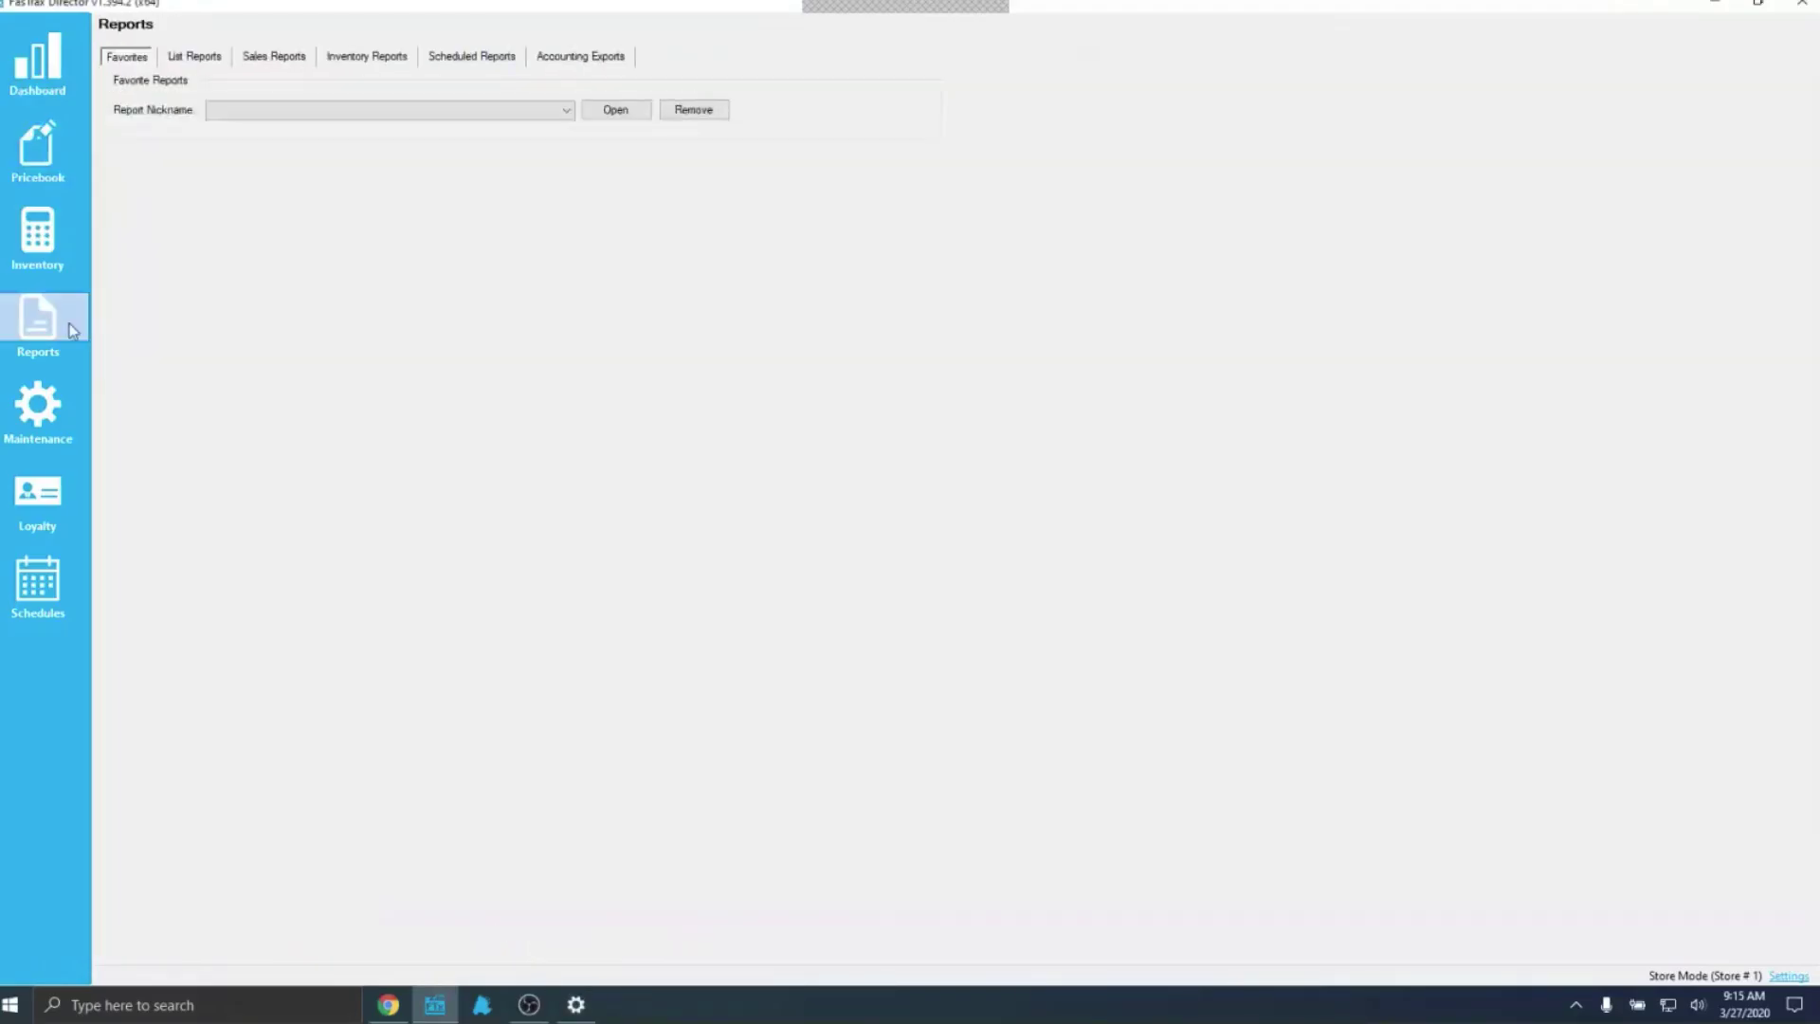
{"action": "left_click", "coordinate": [259, 63]}
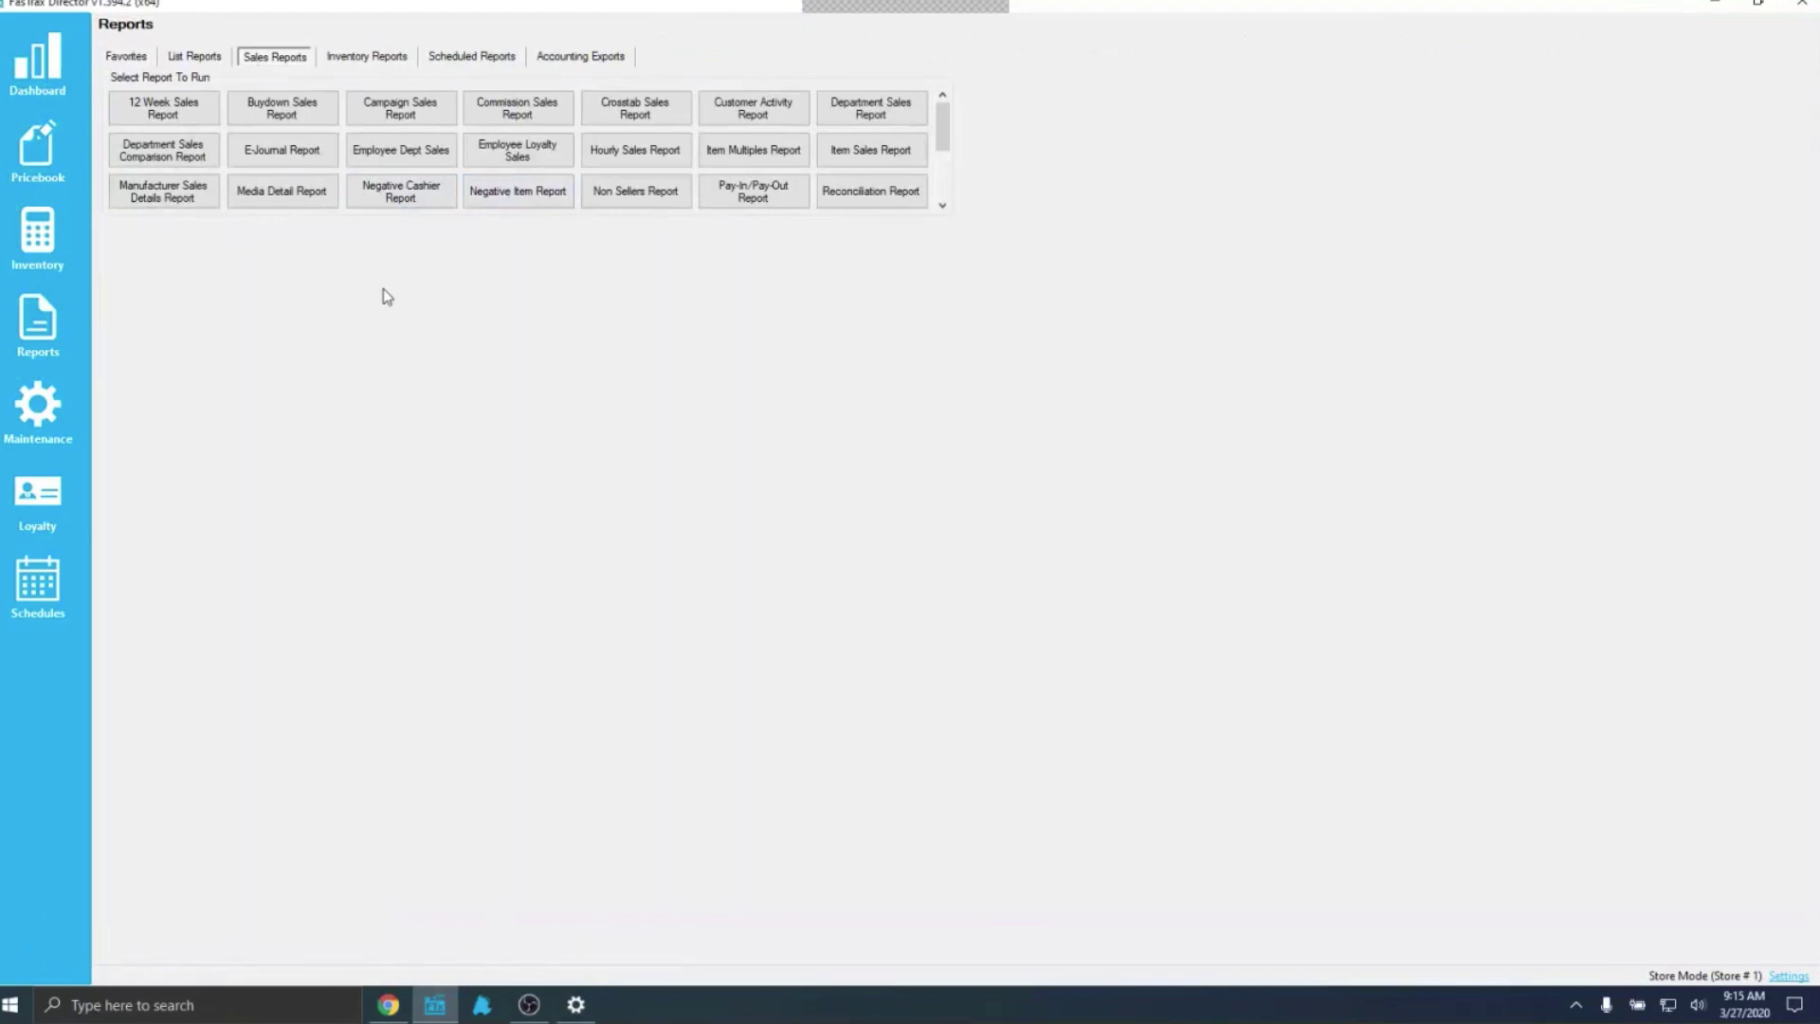
{"action": "left_click", "coordinate": [516, 193]}
{"action": "left_click", "coordinate": [301, 282]}
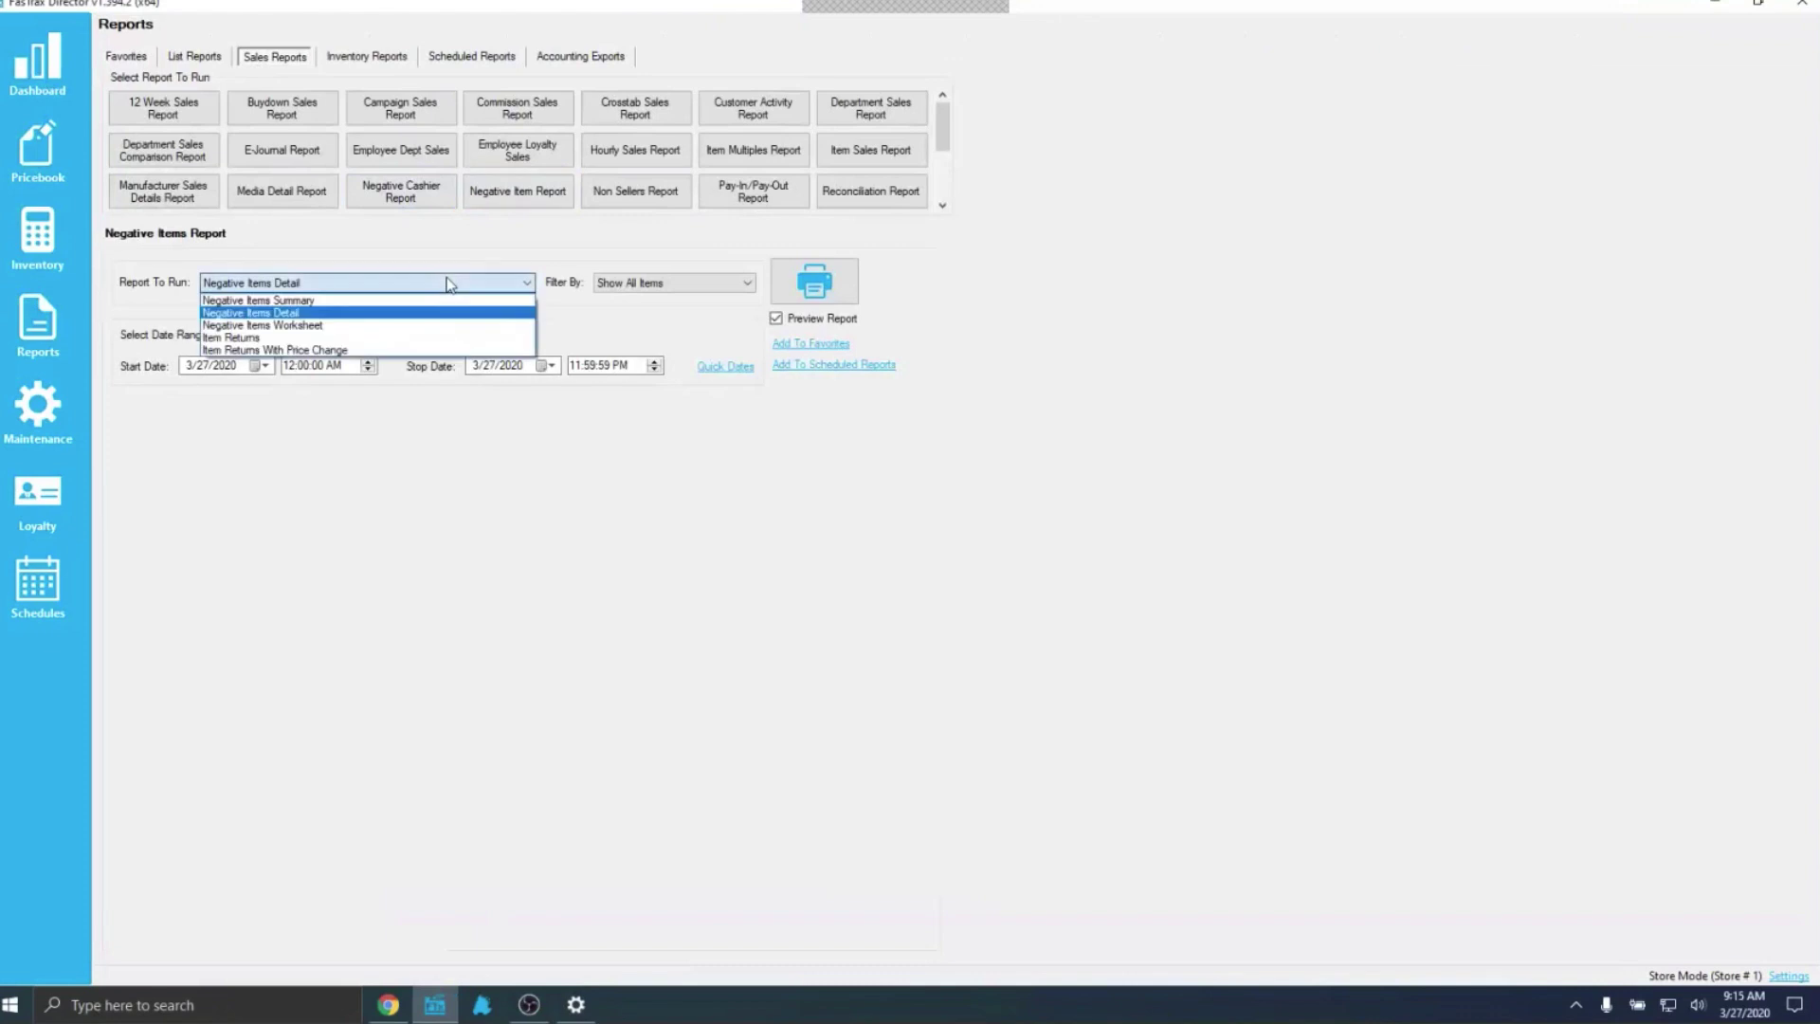
{"action": "left_click", "coordinate": [304, 300]}
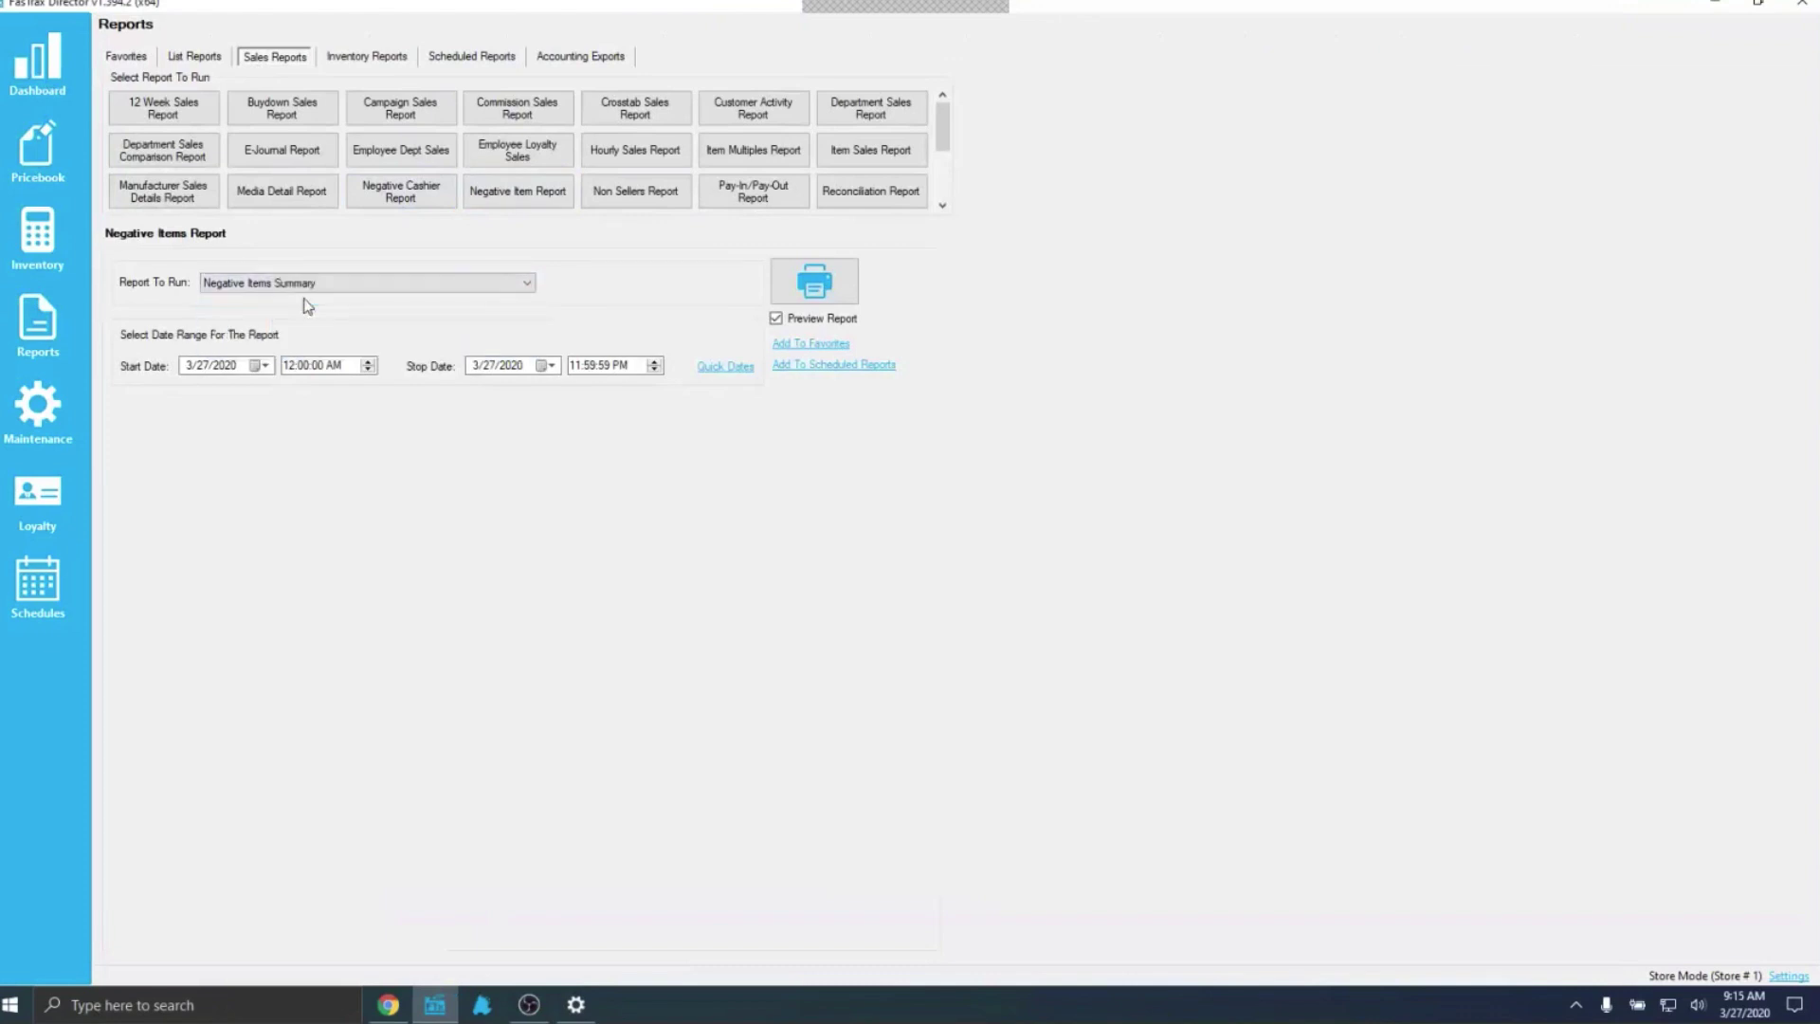
{"action": "left_click", "coordinate": [808, 285]}
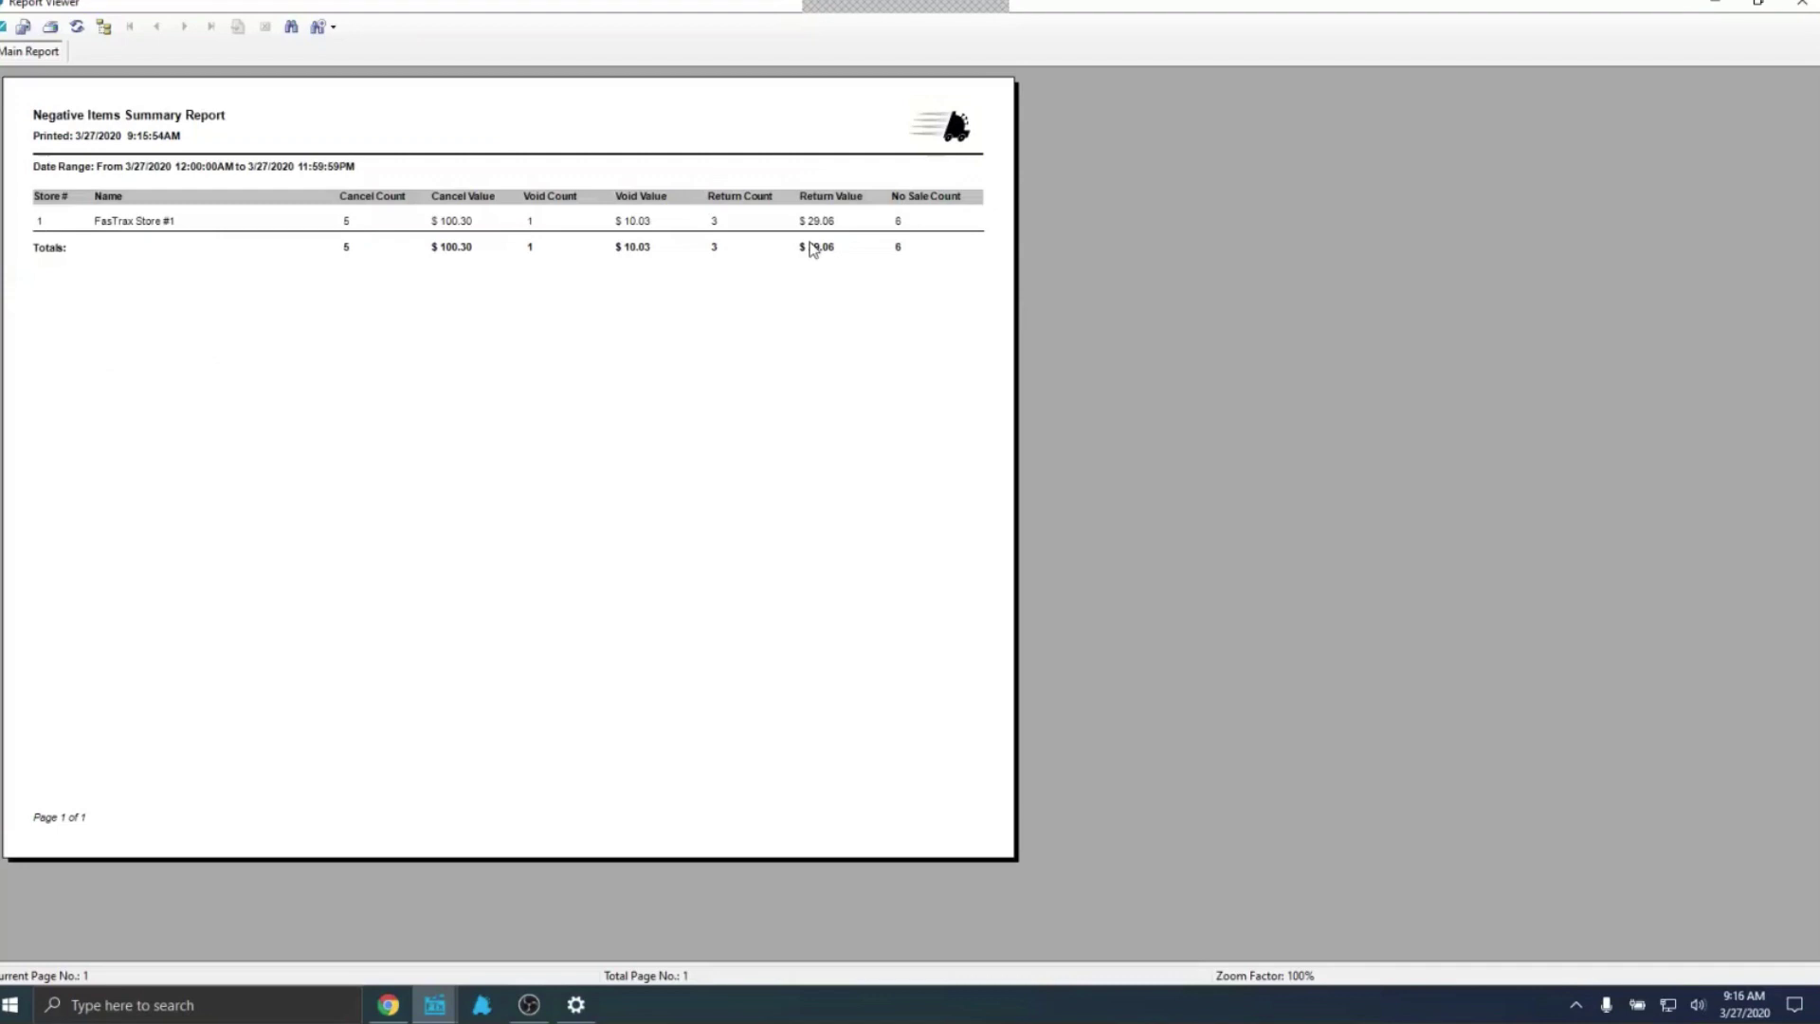
{"action": "left_click", "coordinate": [1795, 8]}
- Preview the Negative Items Detail report with the filter Show All Items, and close the preview
{"action": "left_click", "coordinate": [337, 285]}
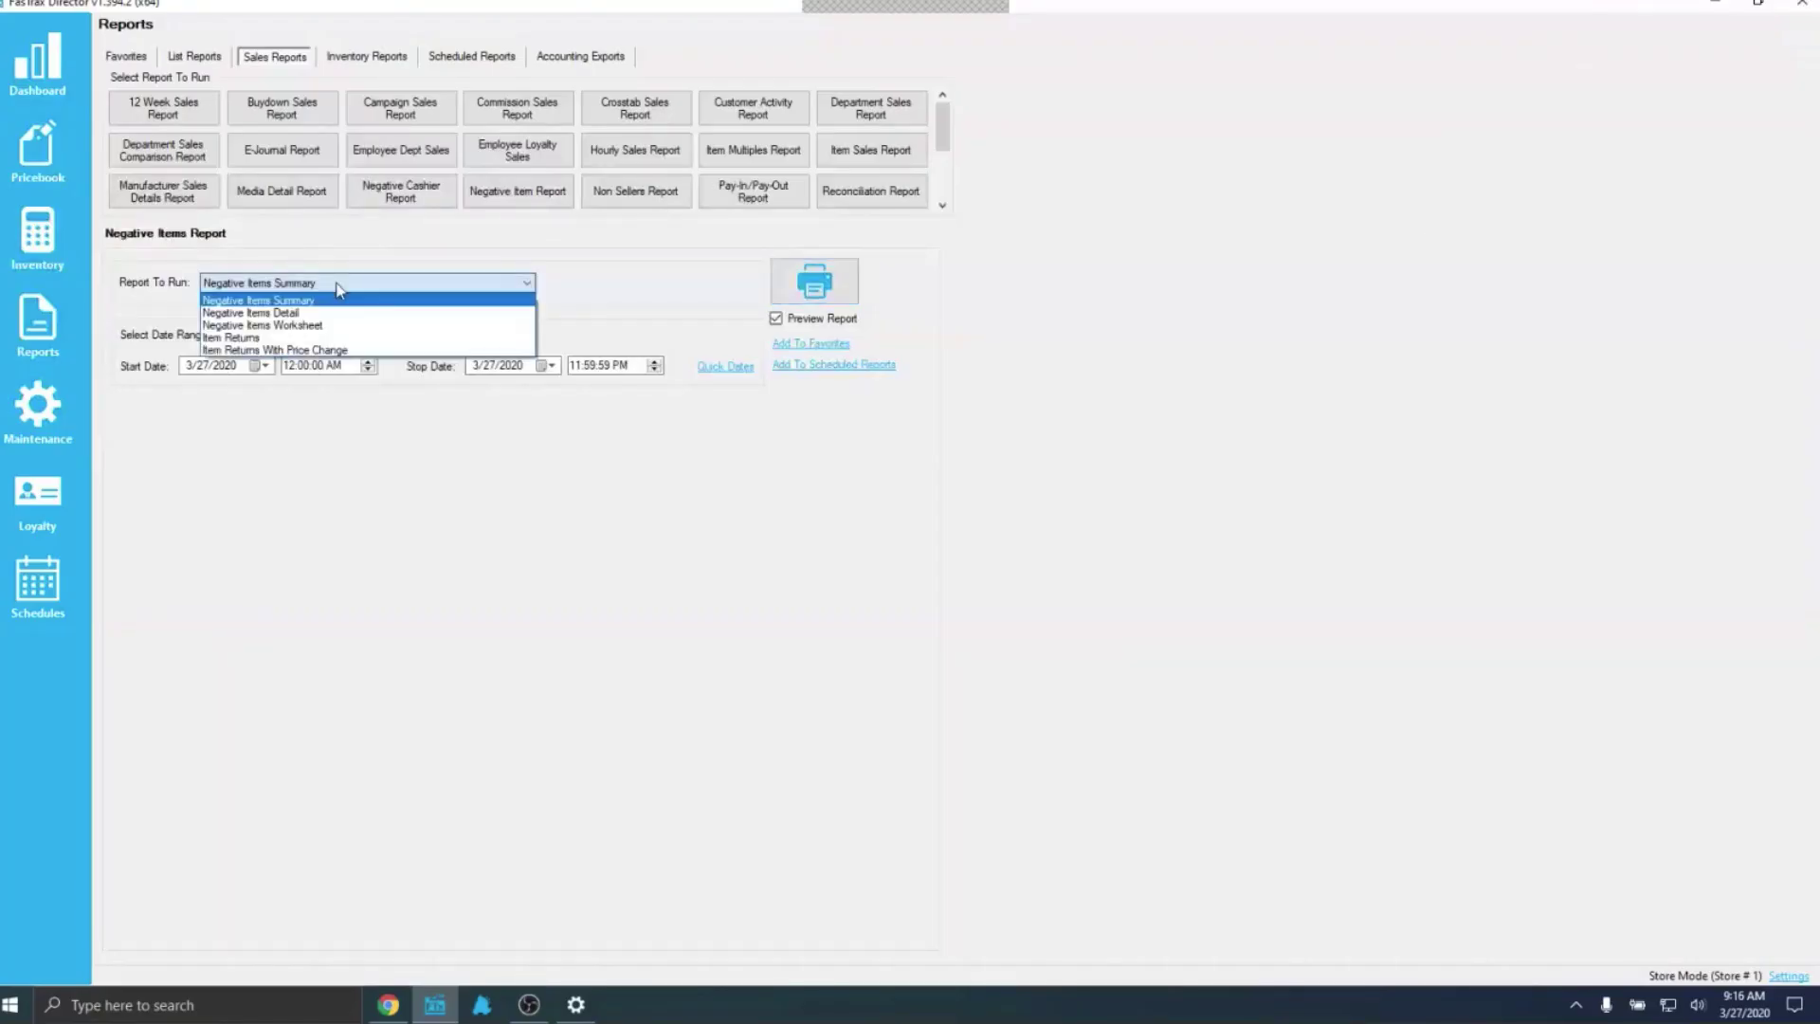
{"action": "left_click", "coordinate": [283, 319]}
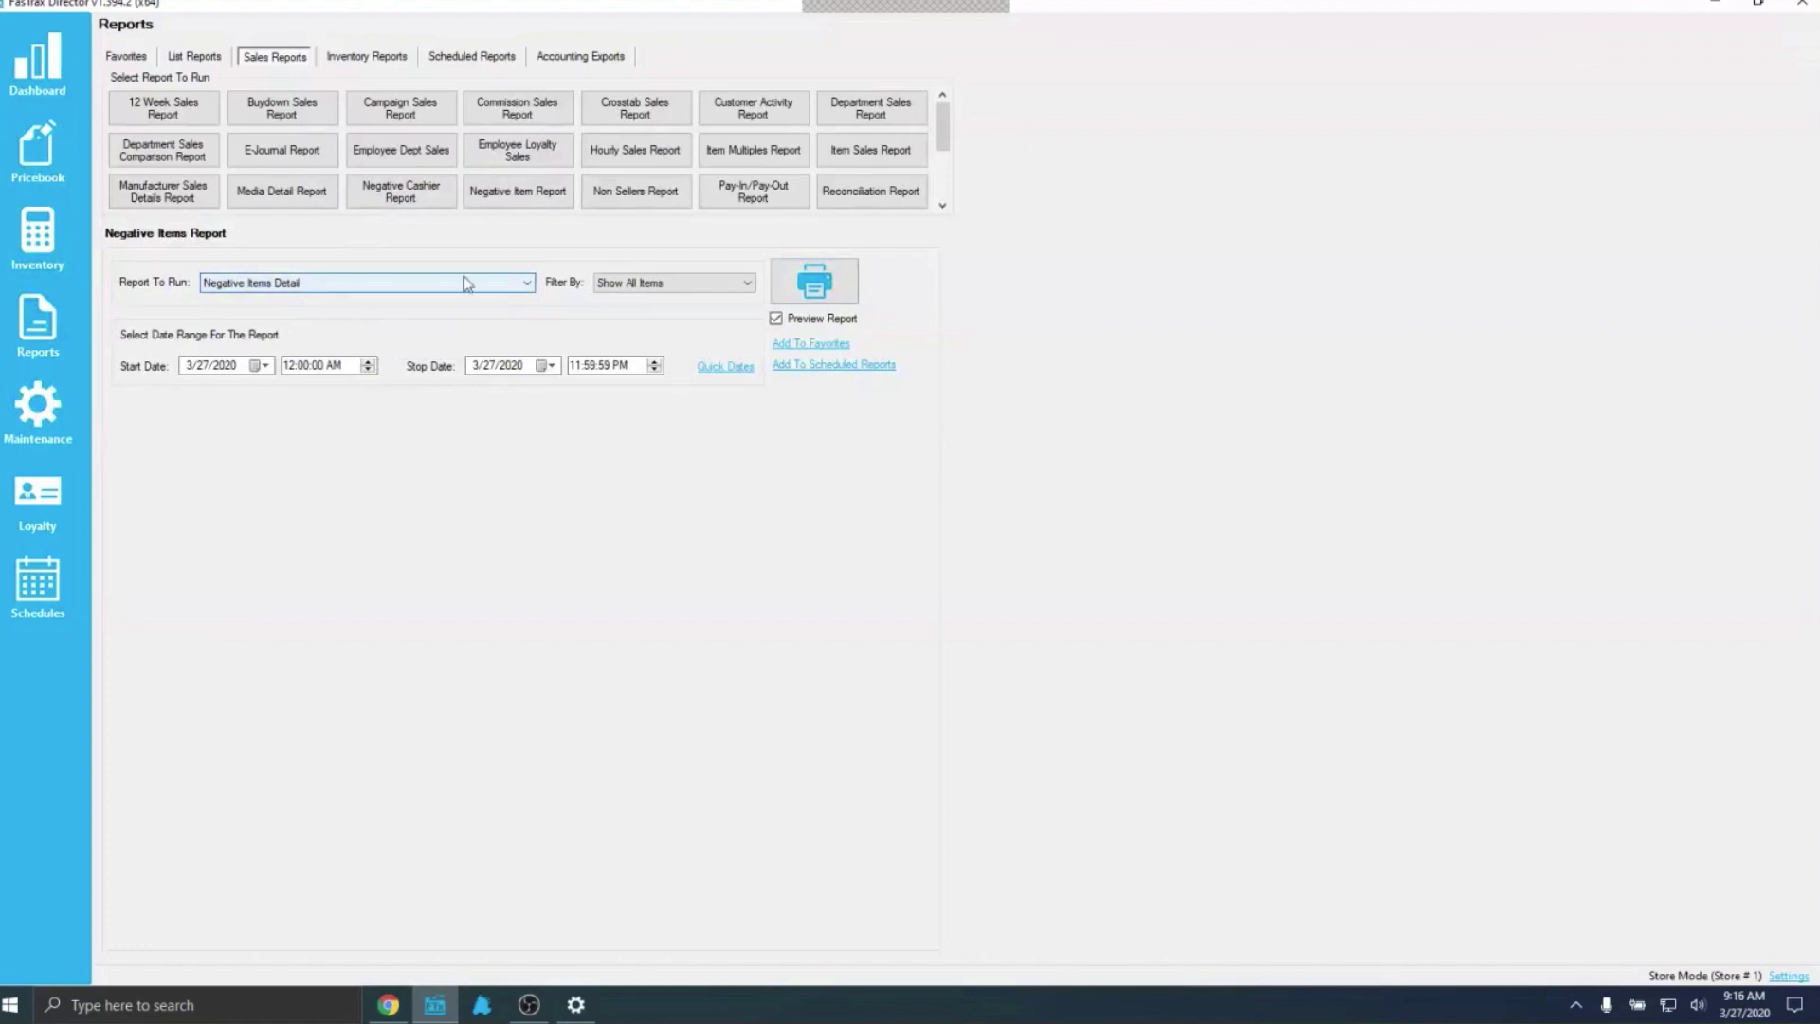
{"action": "left_click", "coordinate": [627, 282]}
{"action": "left_click", "coordinate": [627, 295]}
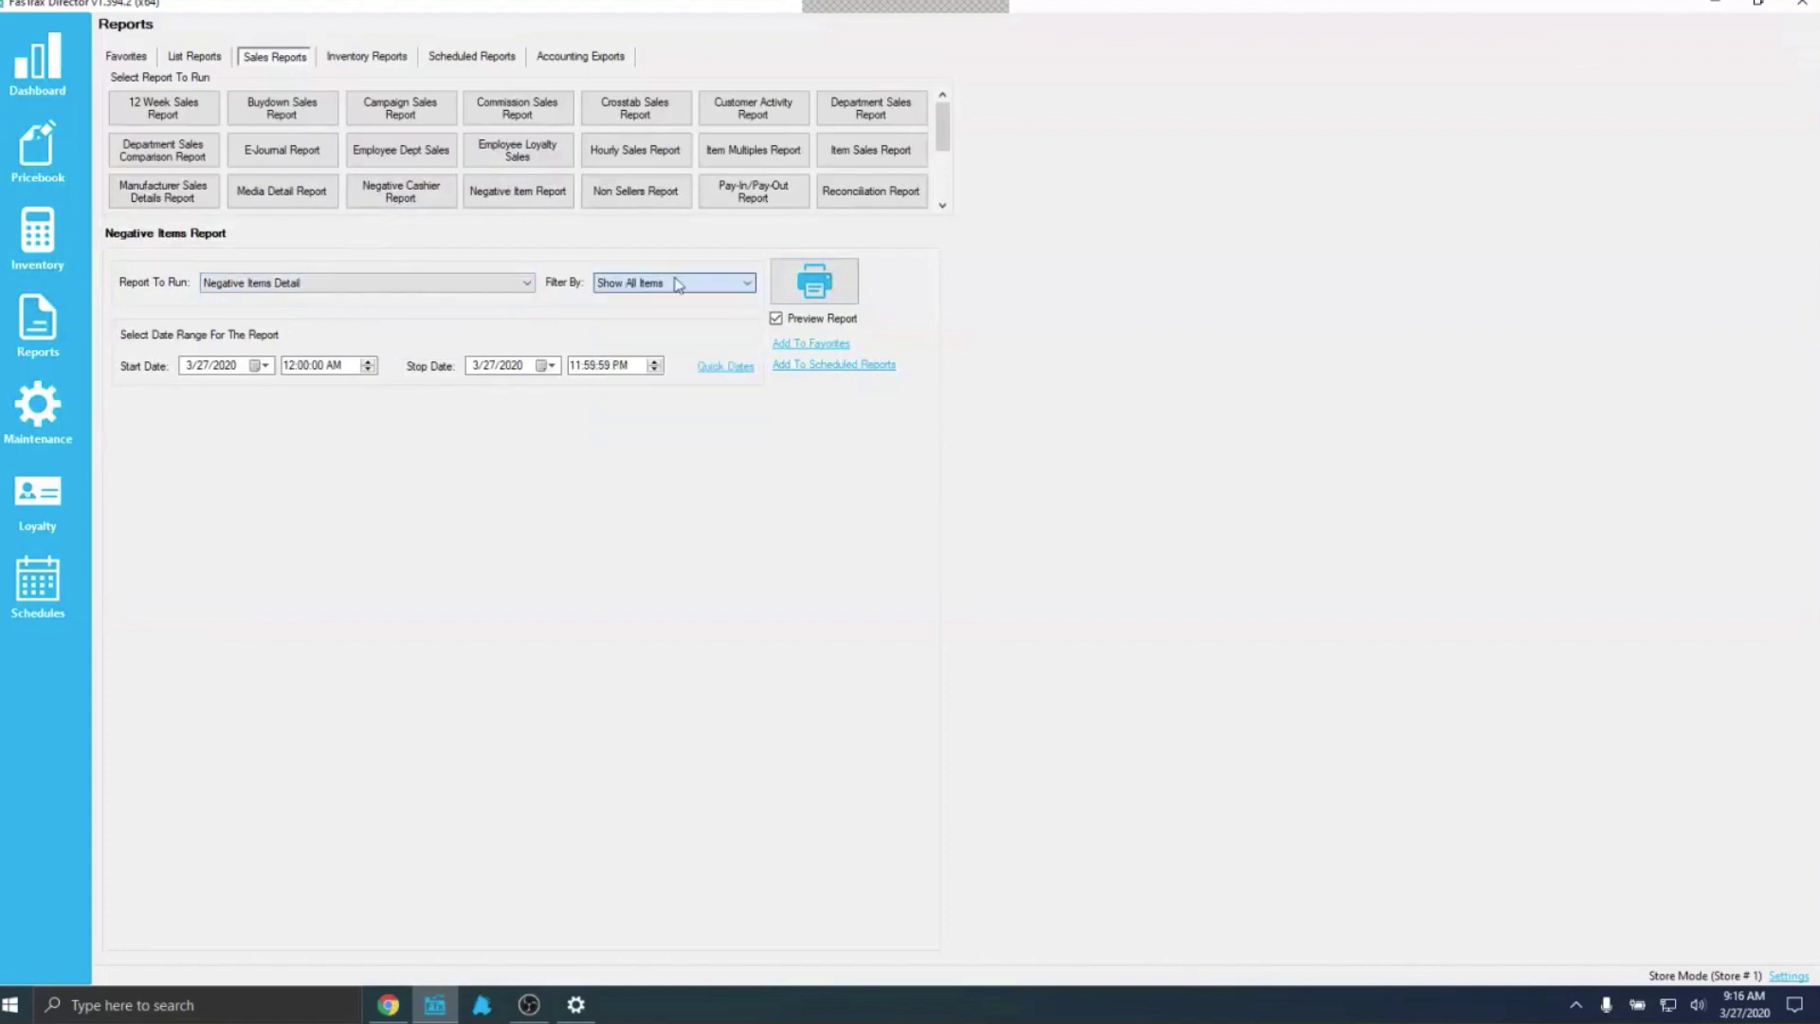
{"action": "left_click", "coordinate": [823, 295]}
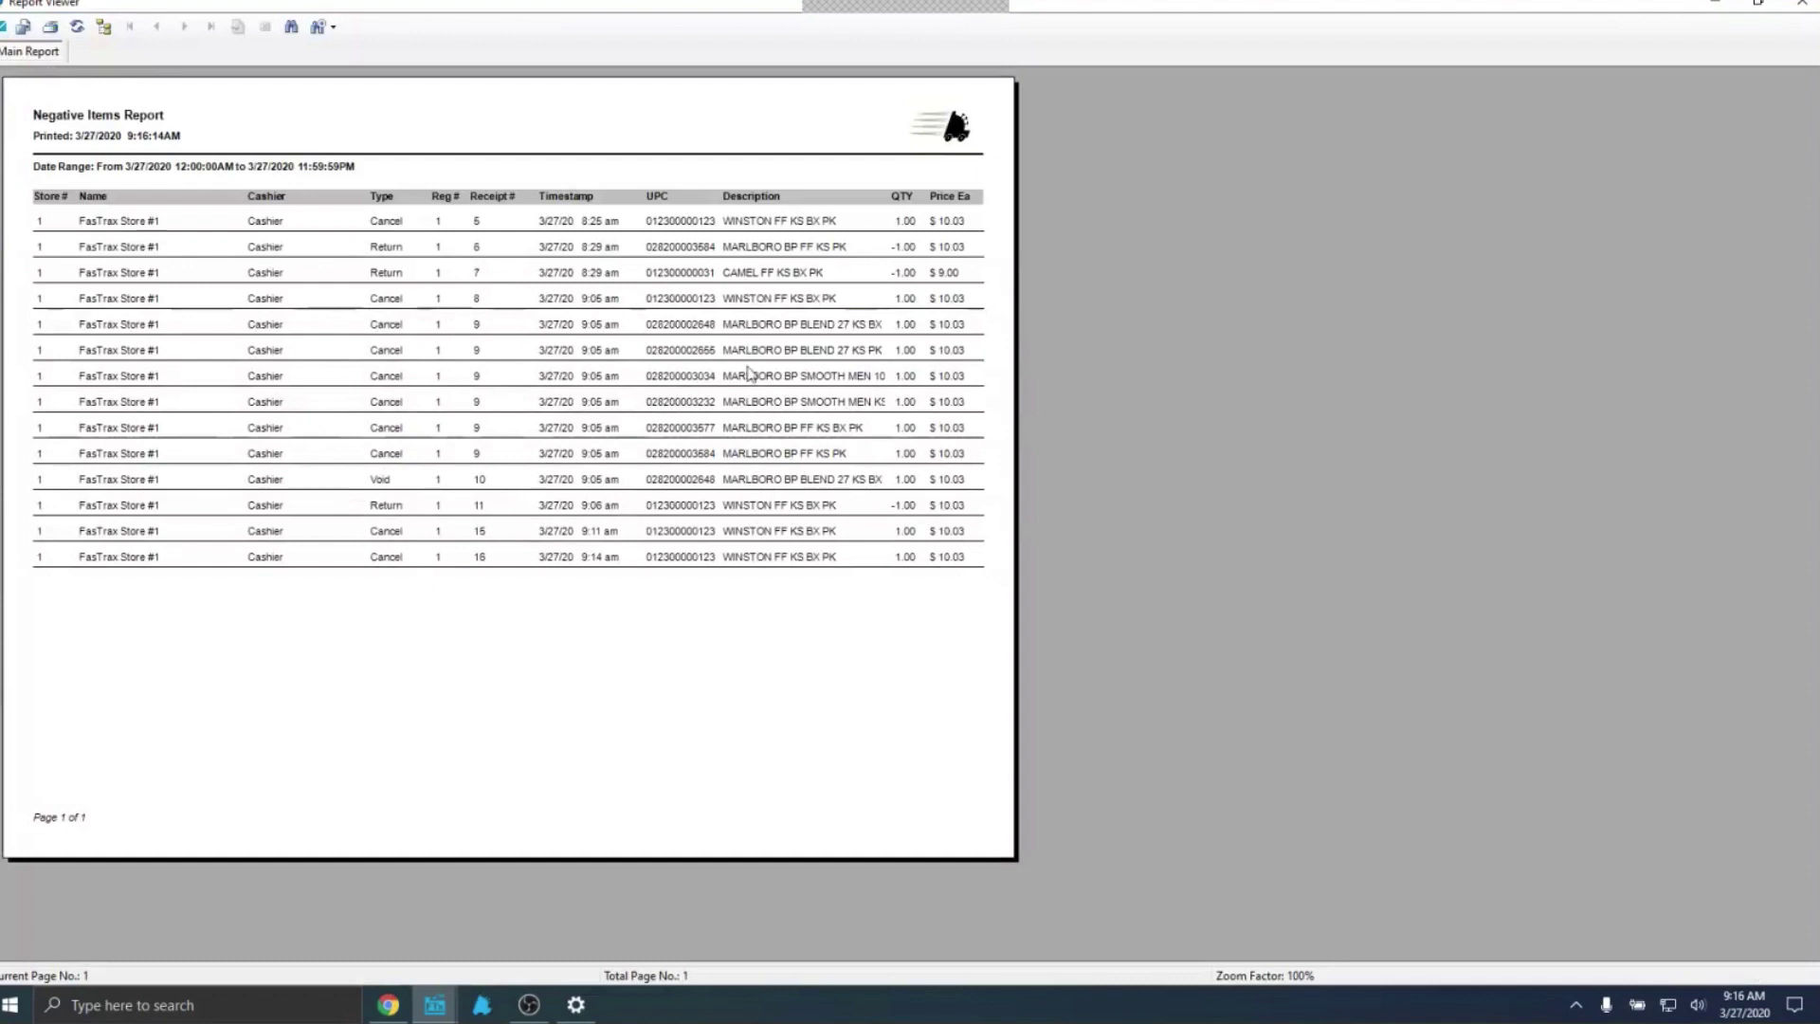
{"action": "left_click", "coordinate": [1799, 12]}
- Run the Negative Items Worksheet for all items
{"action": "left_click", "coordinate": [526, 283]}
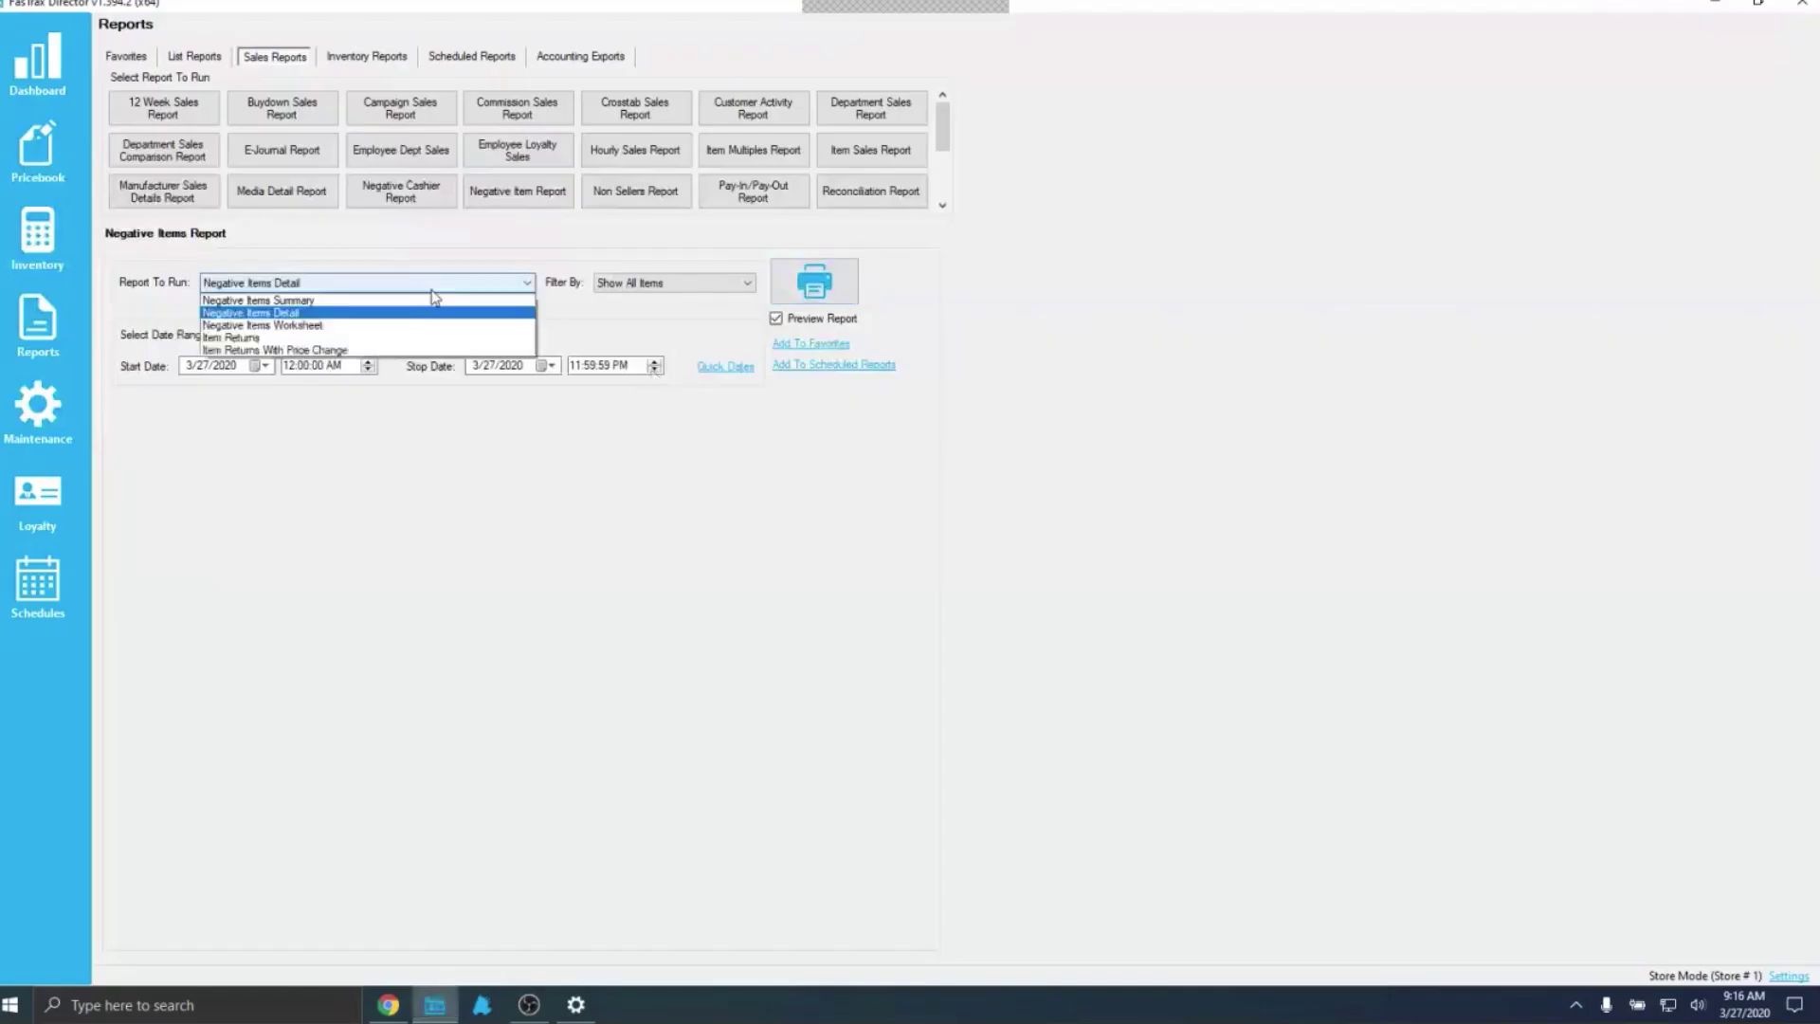
{"action": "left_click", "coordinate": [302, 325]}
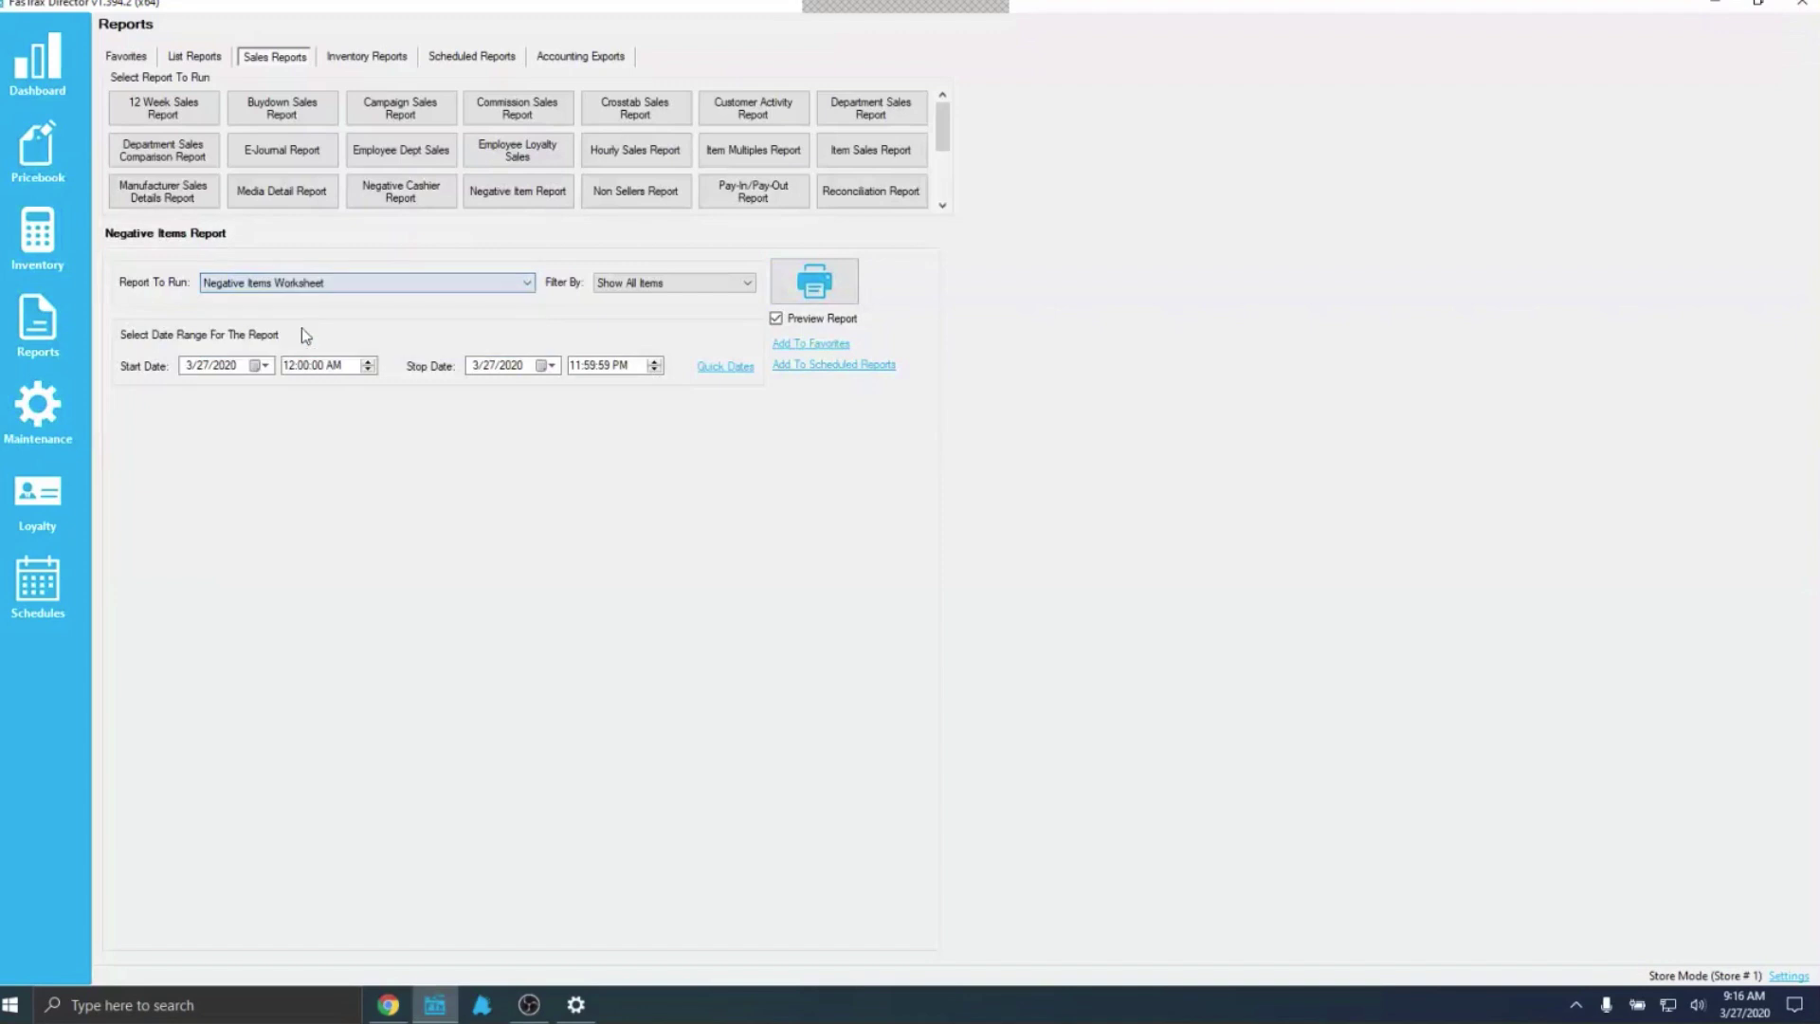
{"action": "left_click", "coordinate": [808, 277]}
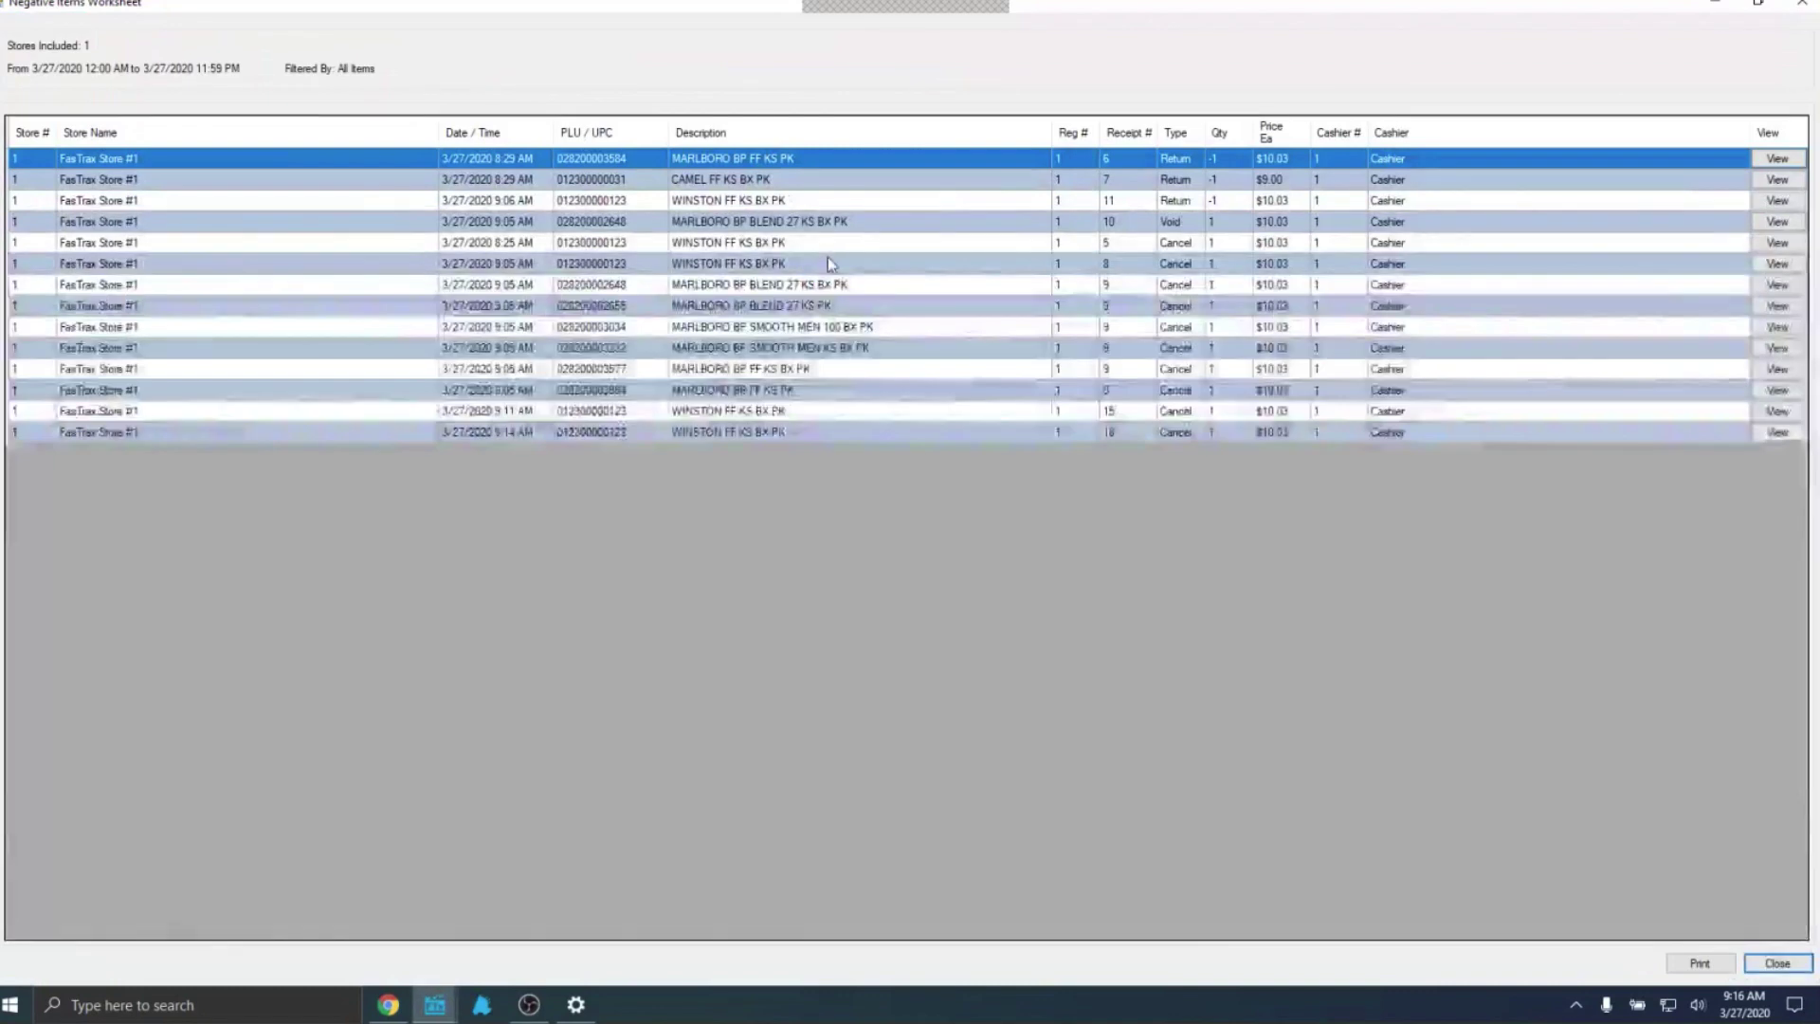
- View the receipt details of the voided MARLBORO BP BLEND 27 KS BX PK, and close the details and the worksheet
{"action": "left_click", "coordinate": [561, 247]}
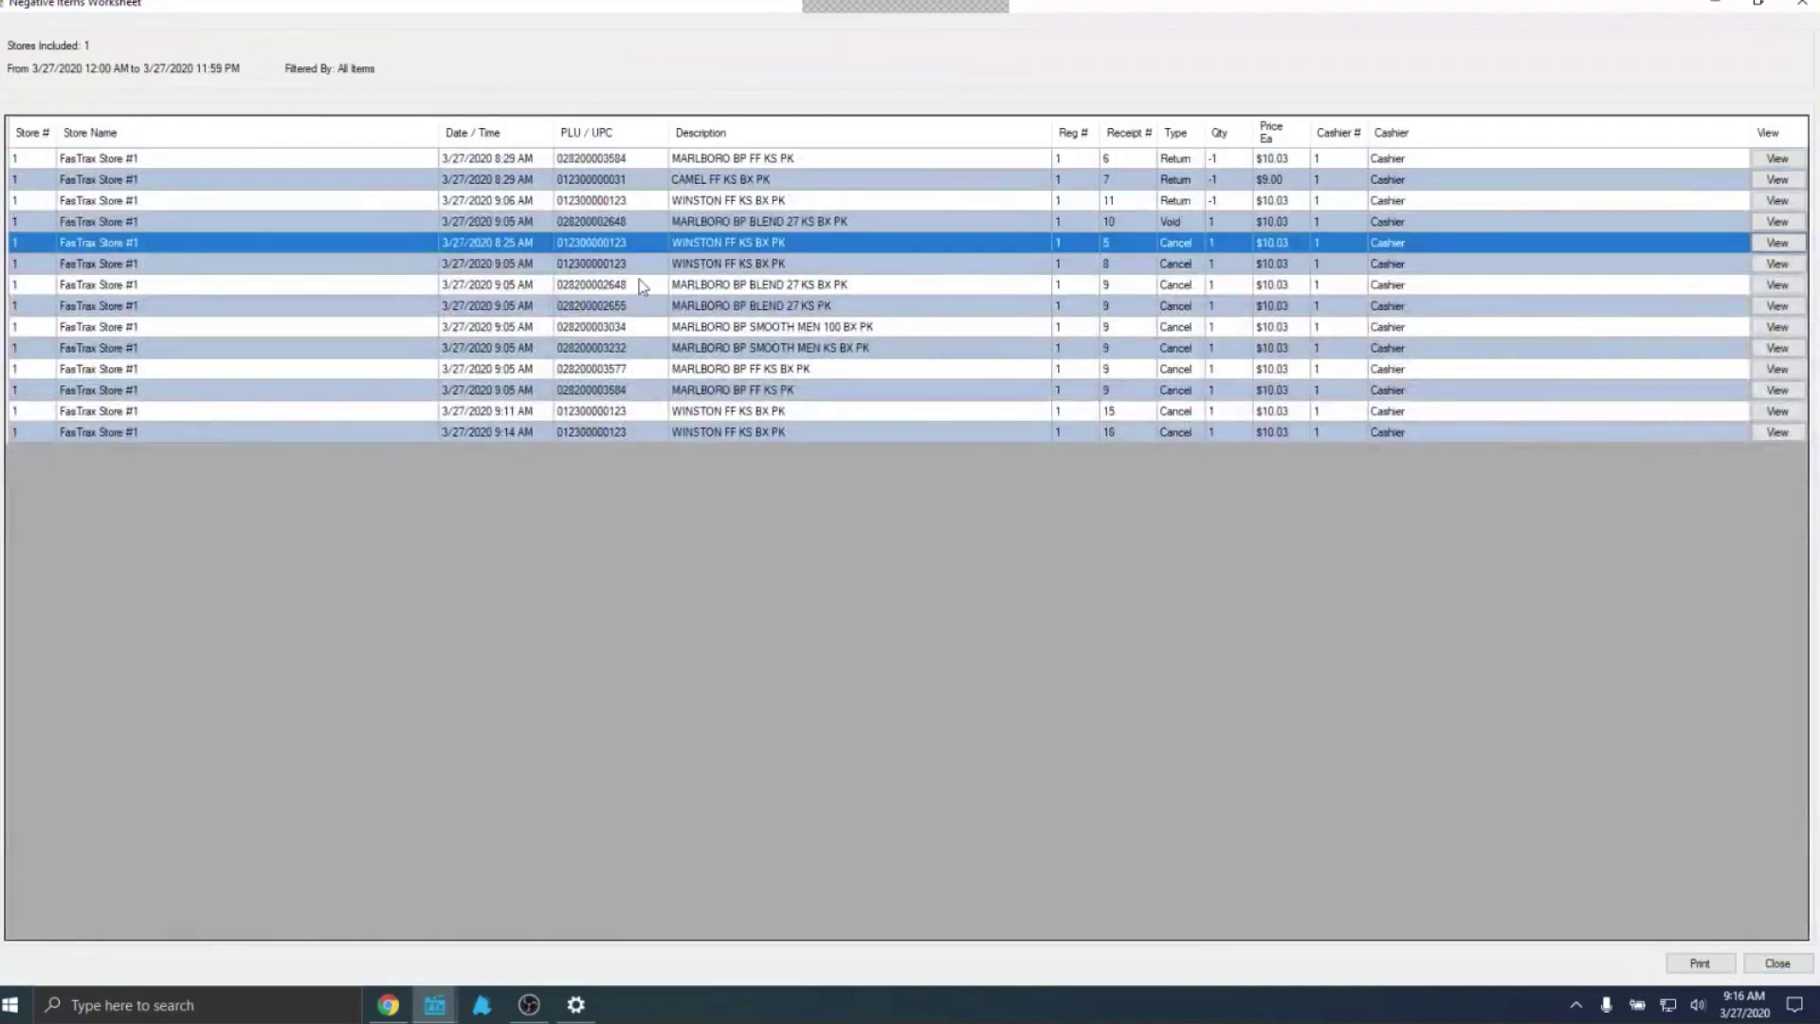
{"action": "left_click", "coordinate": [902, 223]}
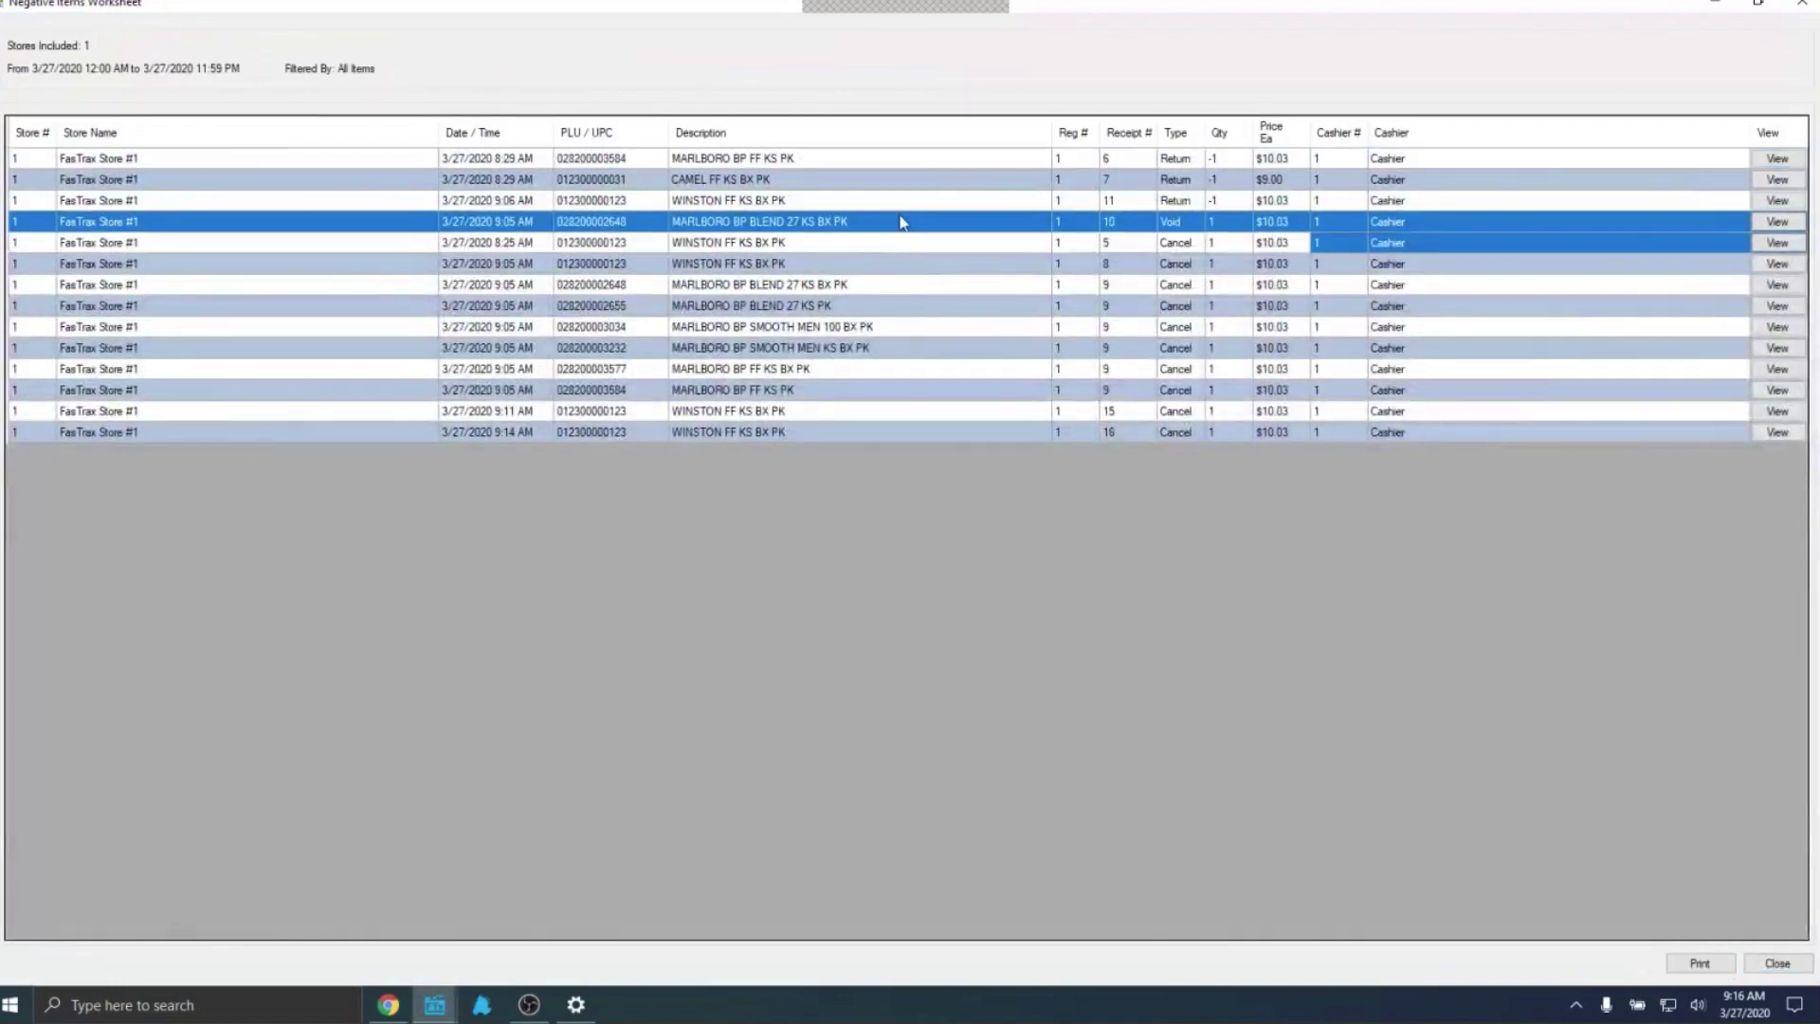
{"action": "left_click", "coordinate": [1776, 222]}
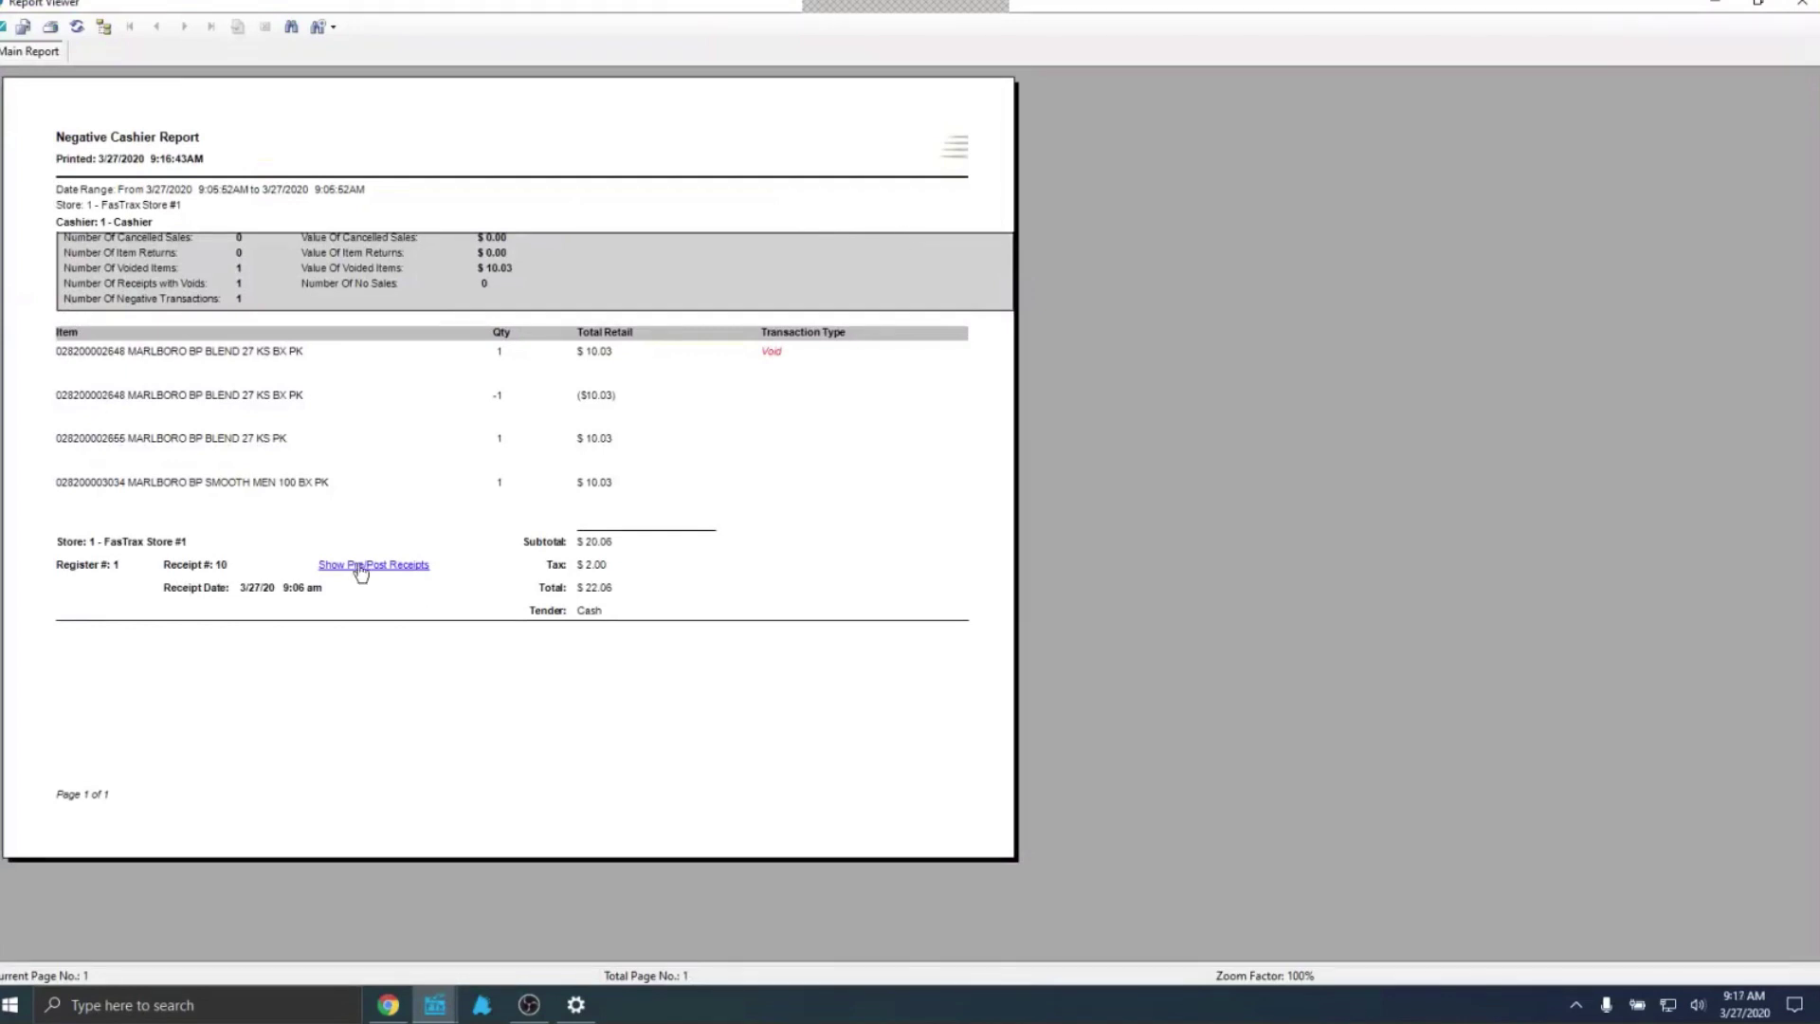
{"action": "left_click", "coordinate": [1806, 6]}
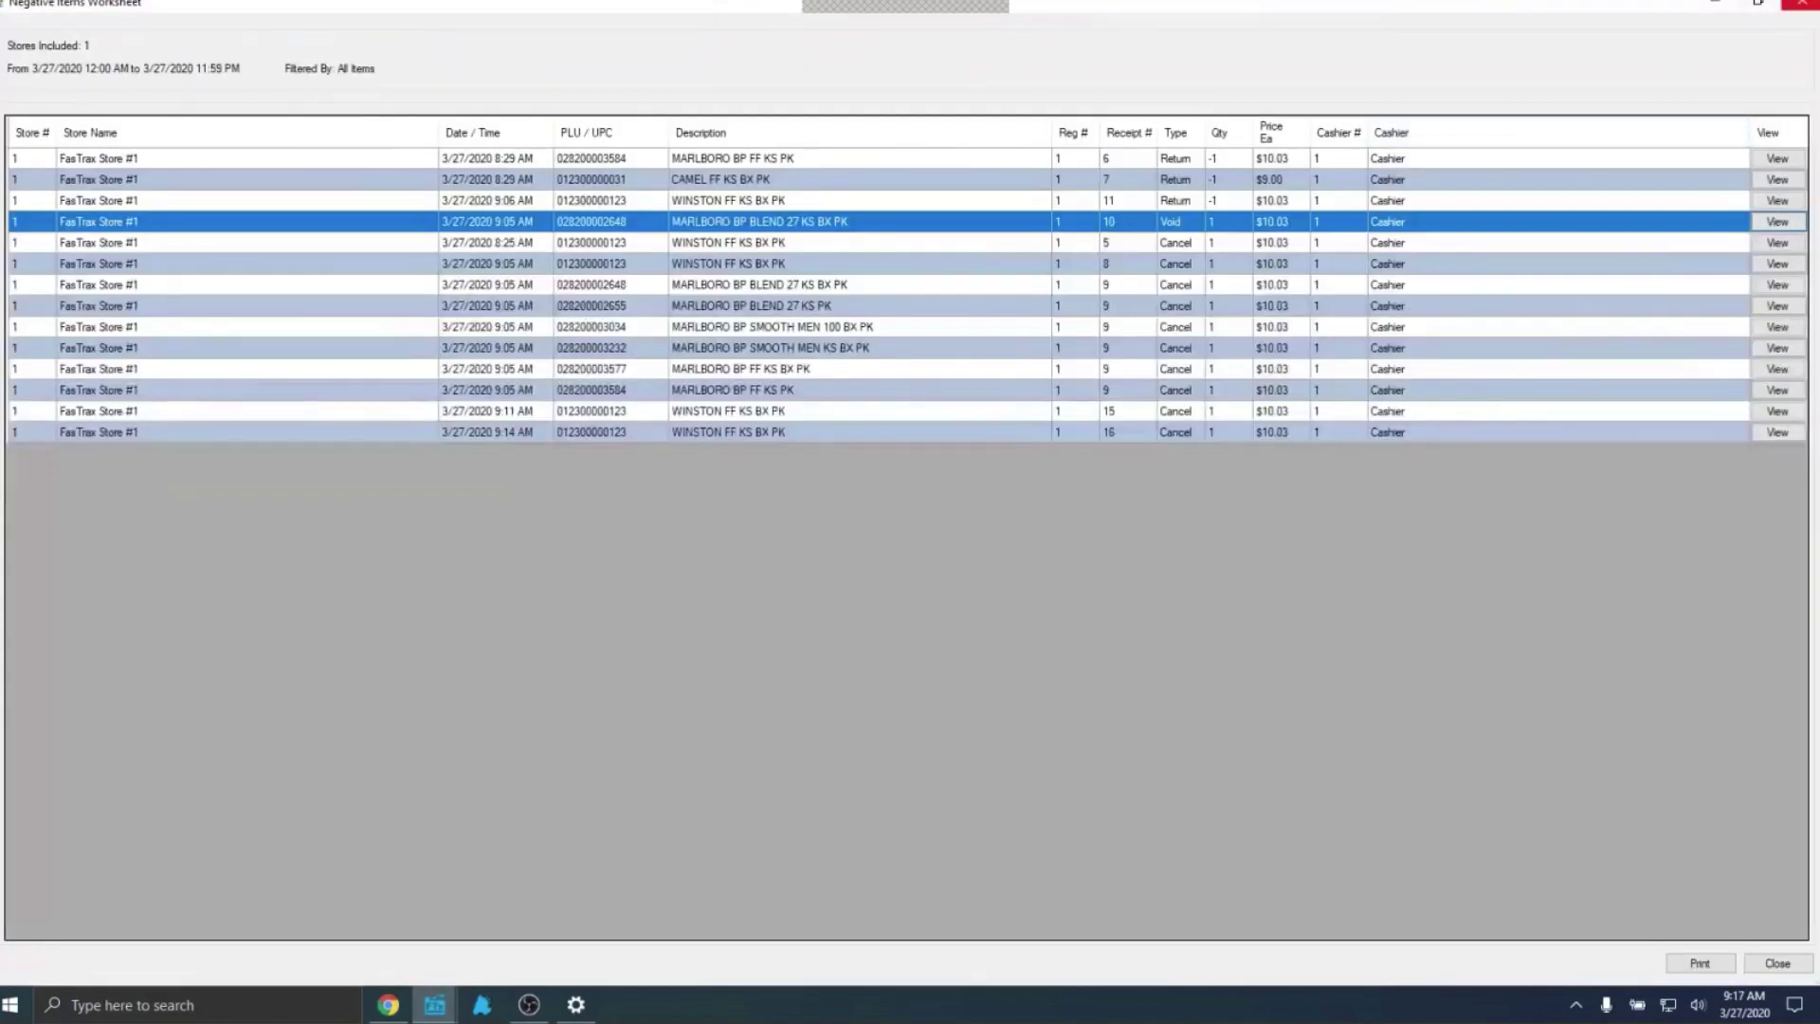
{"action": "left_click", "coordinate": [1801, 4]}
- Preview the Item Returns report for all items, and close the preview
{"action": "left_click", "coordinate": [524, 283]}
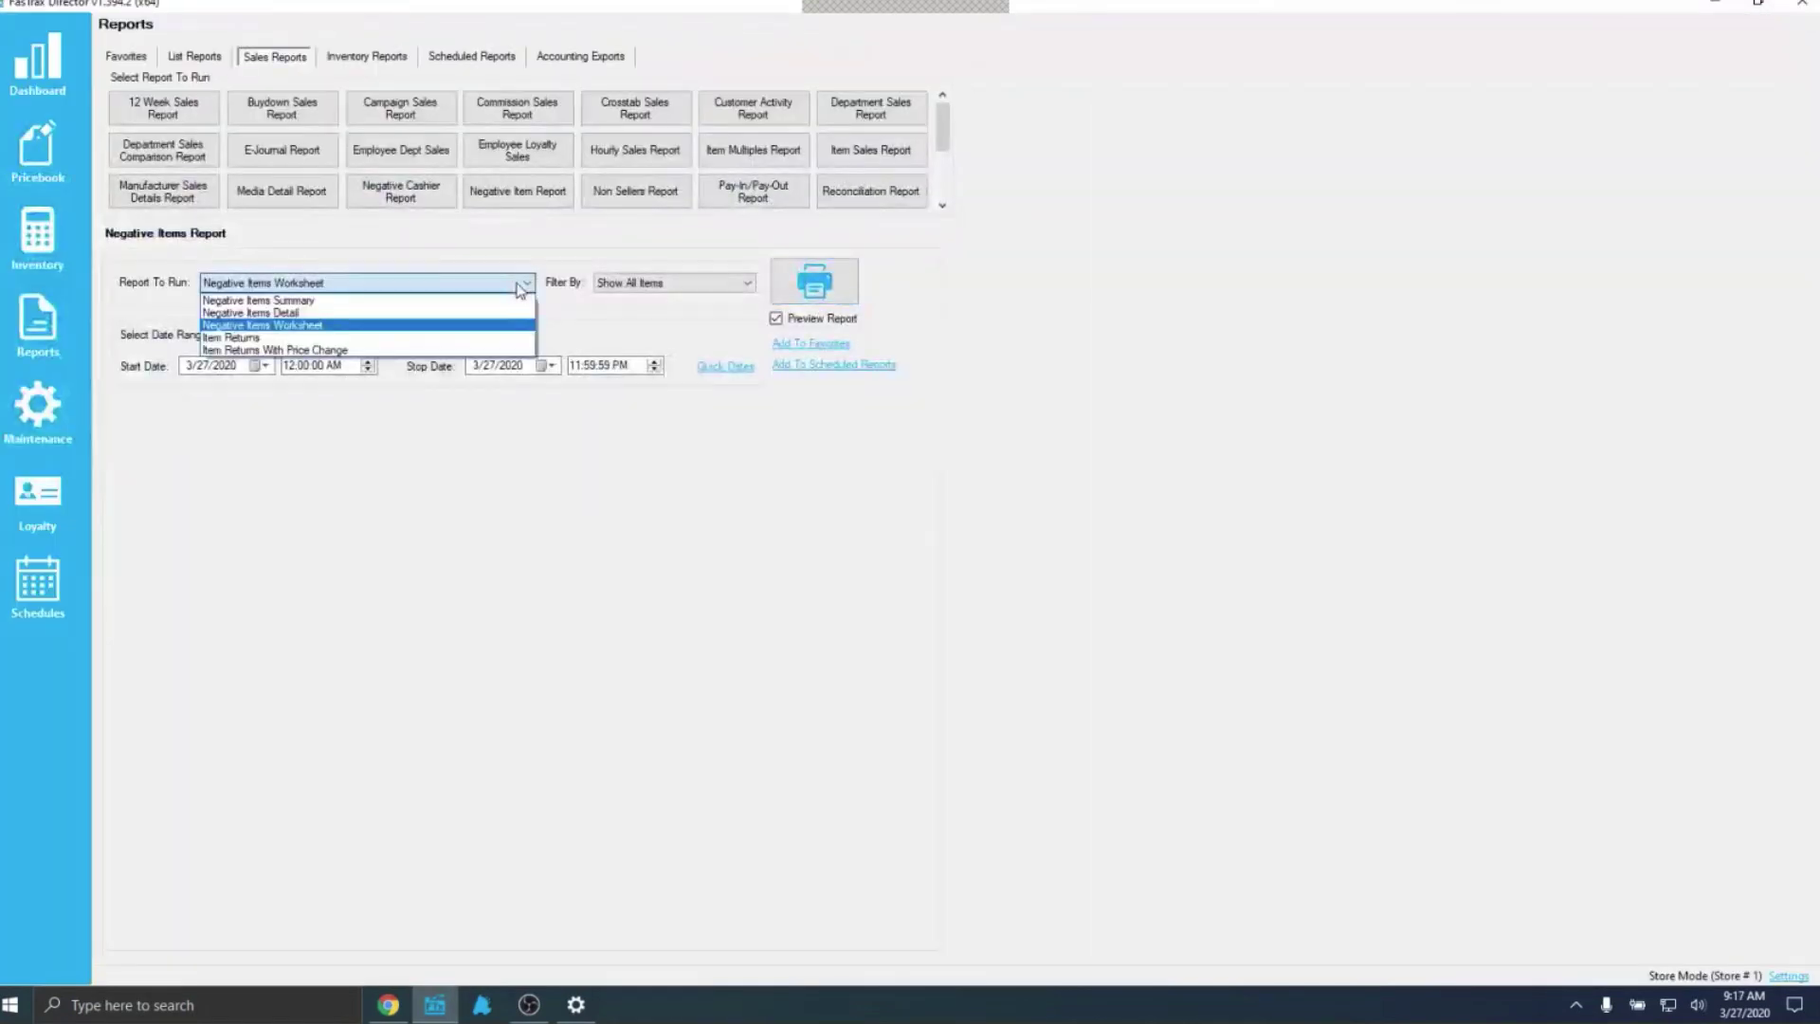
{"action": "left_click", "coordinate": [351, 338]}
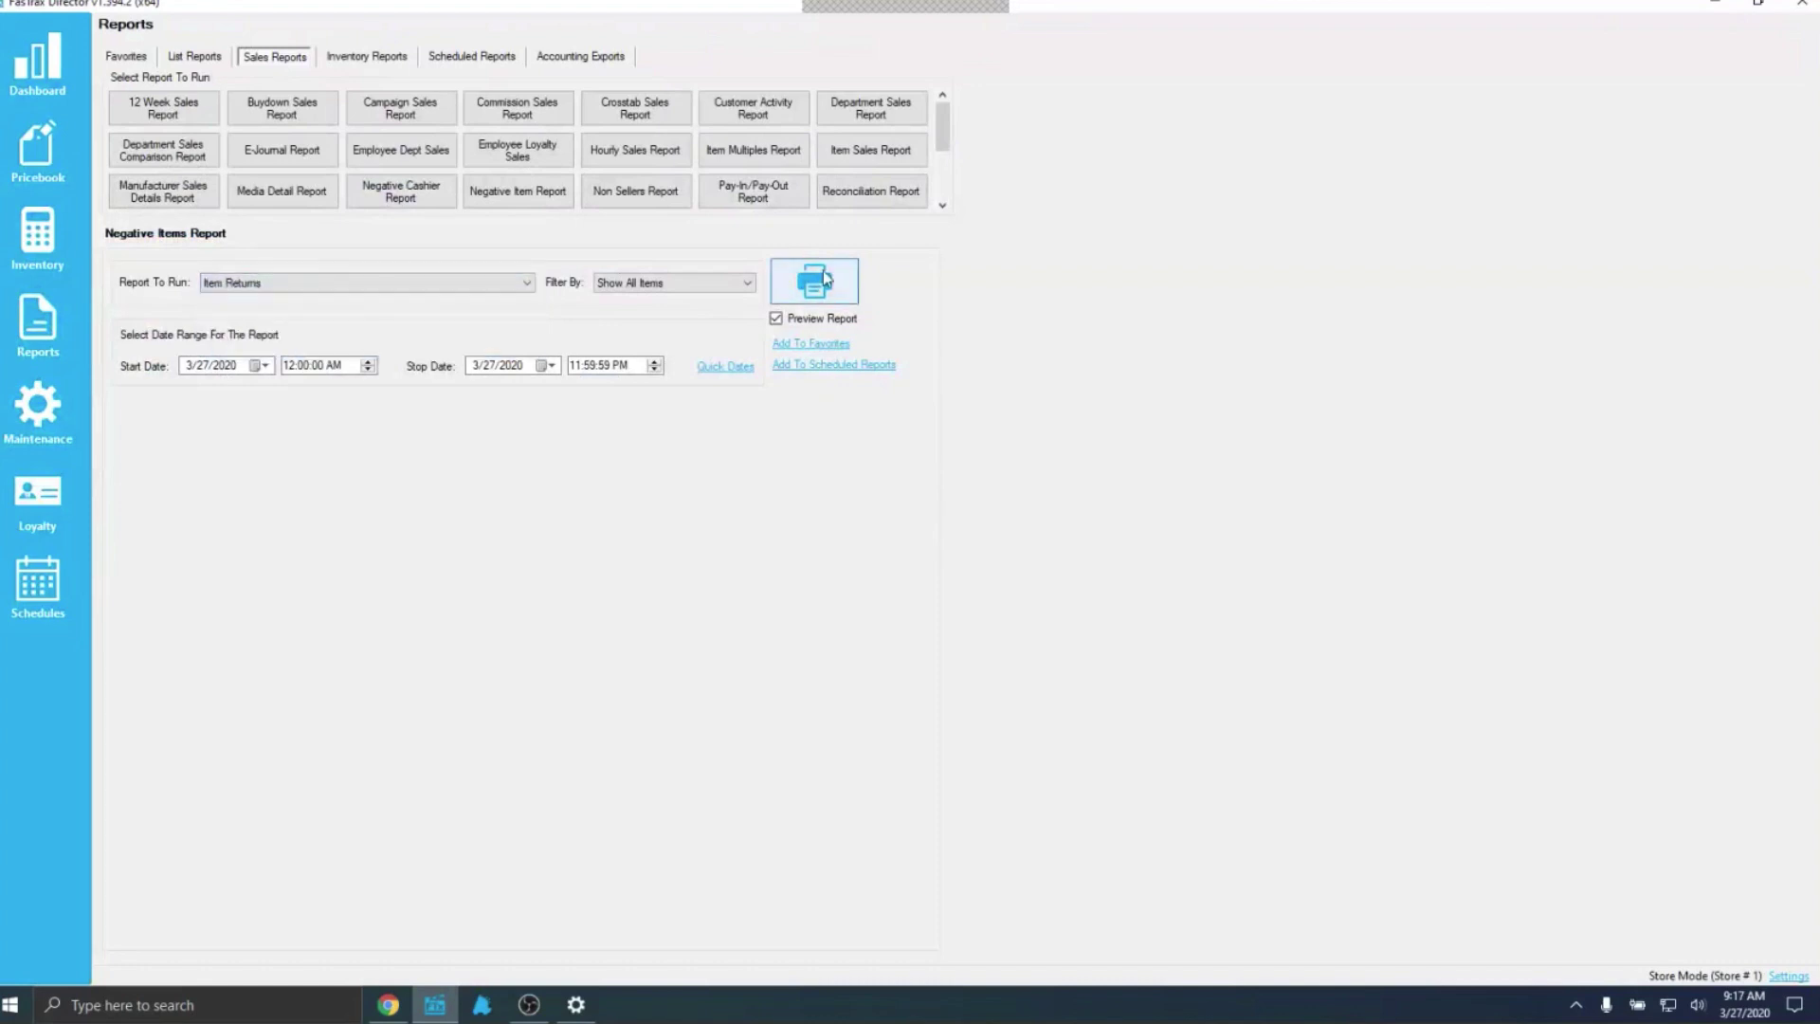
{"action": "left_click", "coordinate": [815, 280]}
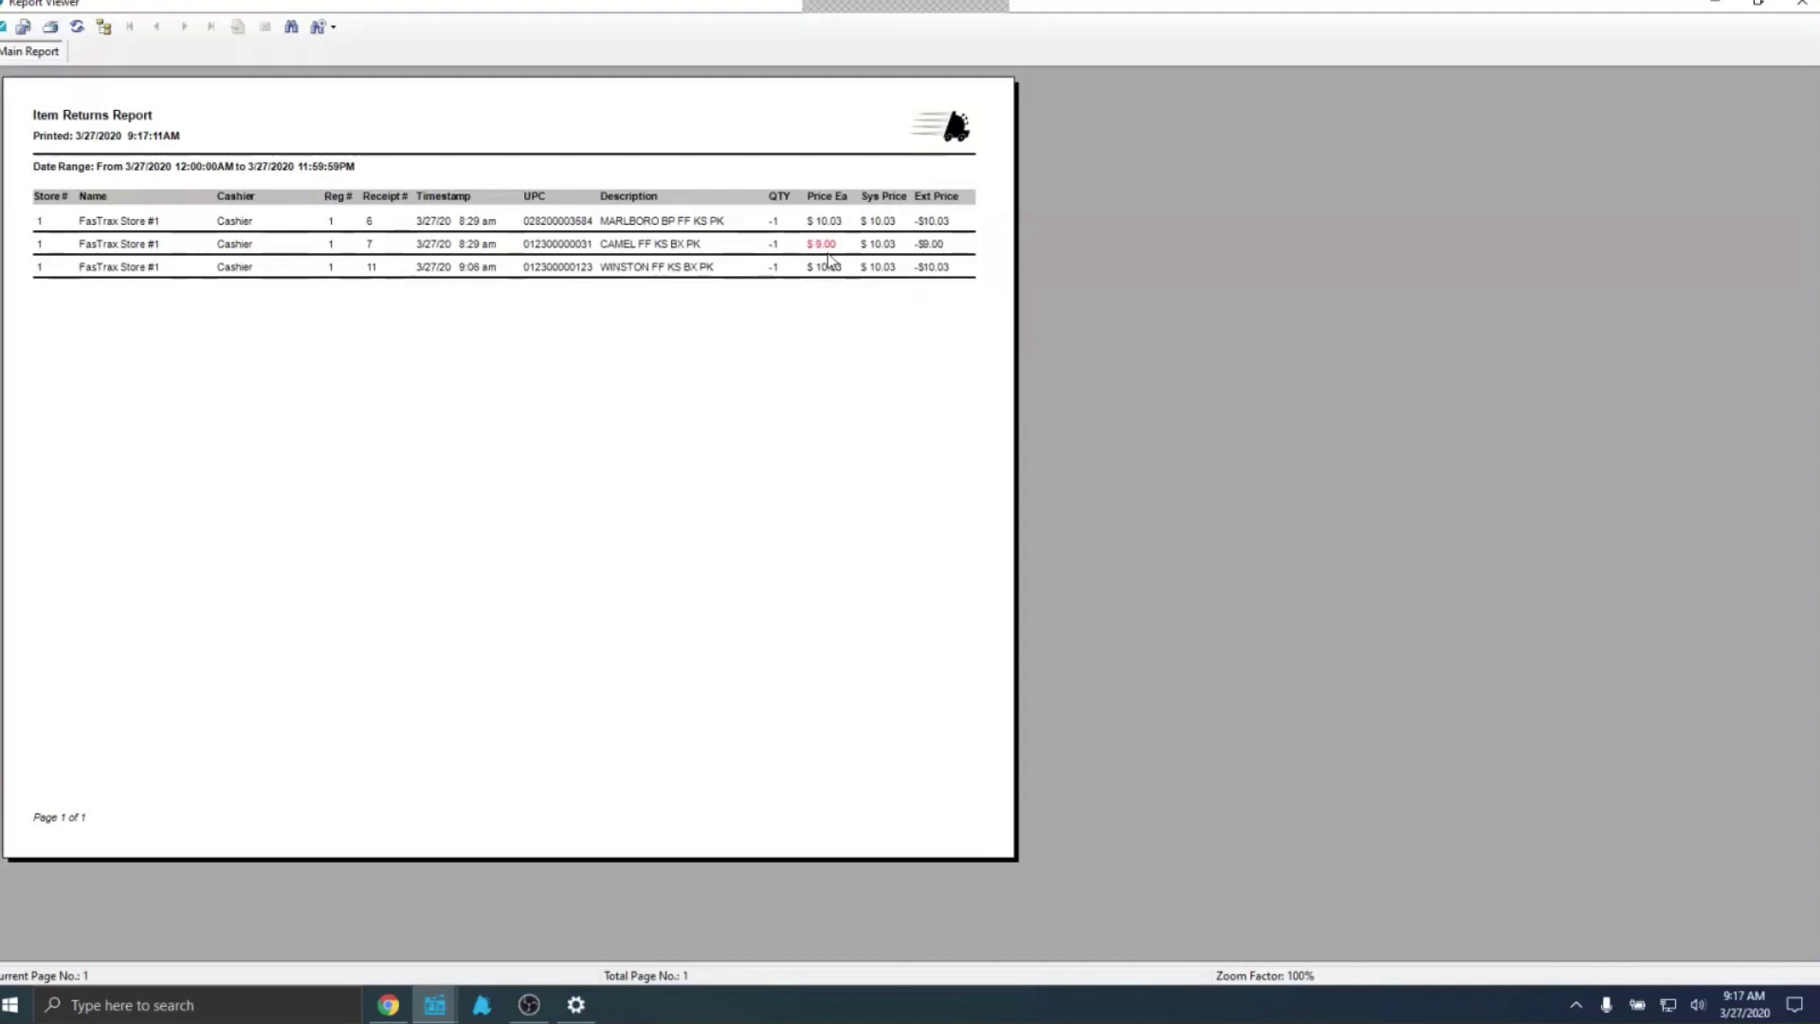
{"action": "left_click", "coordinate": [1791, 8]}
- Preview the Item Returns With Price Change report for all items, and close the preview
{"action": "left_click", "coordinate": [406, 285]}
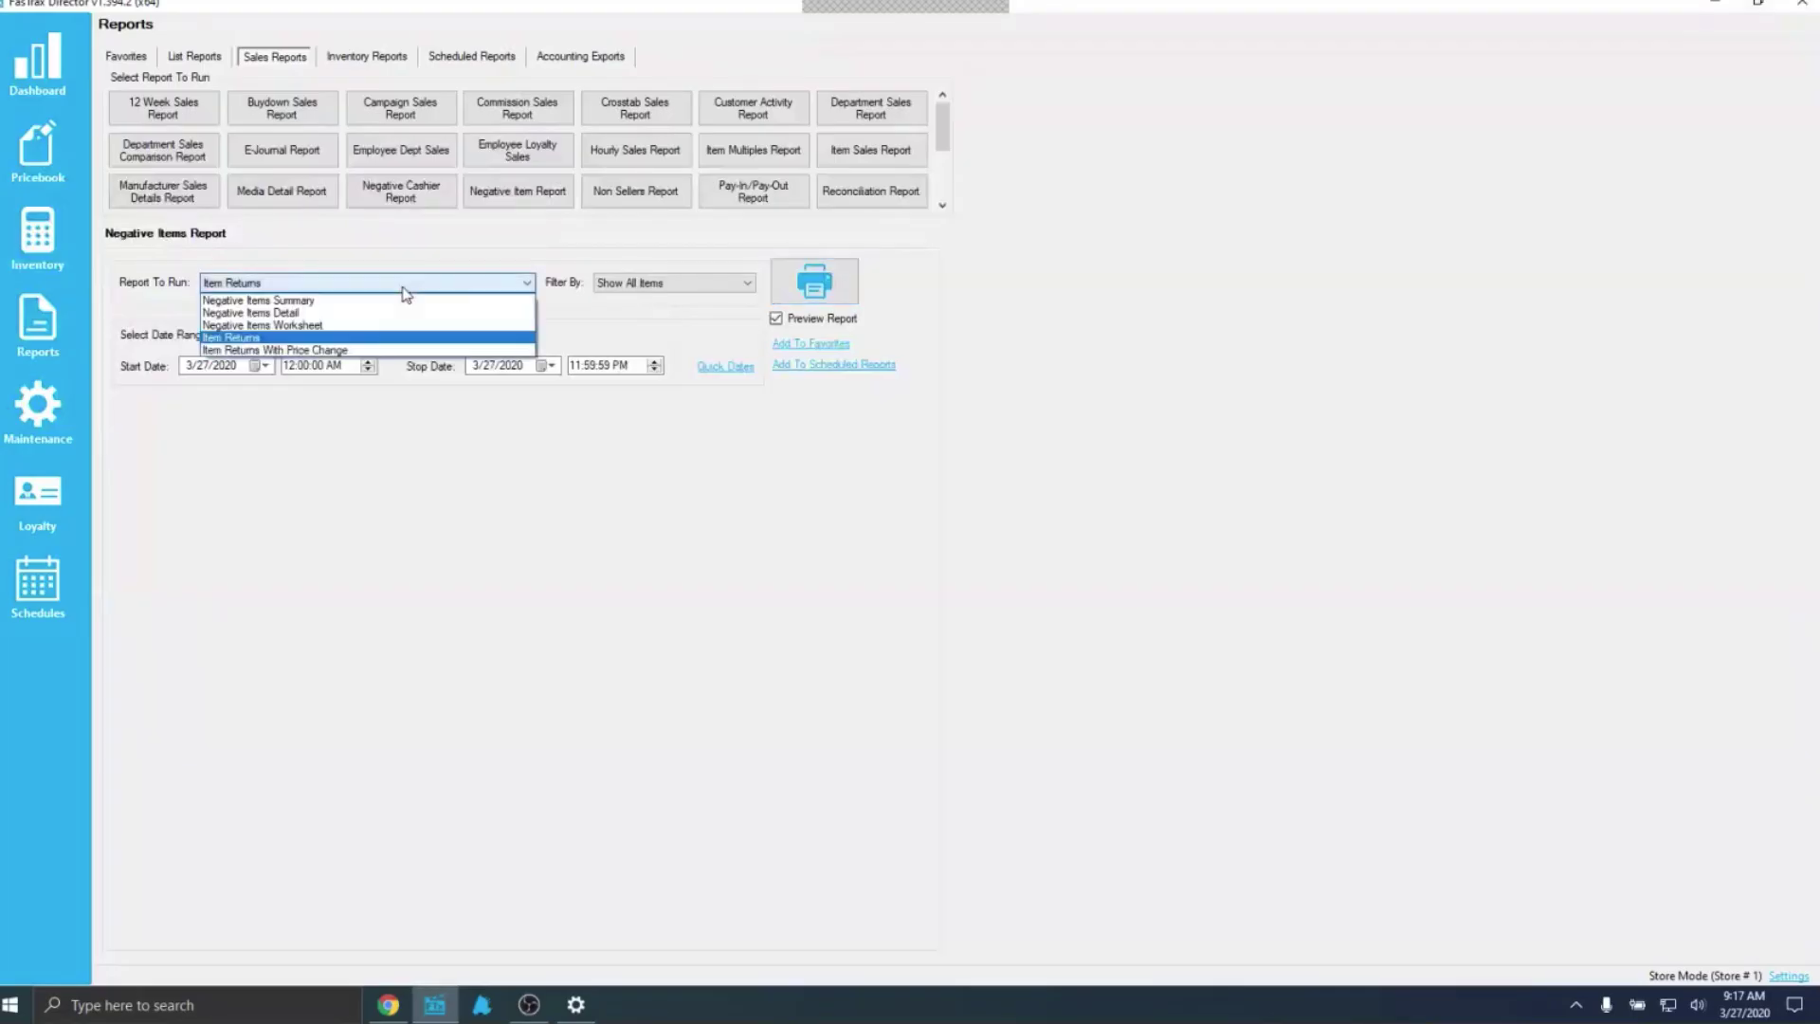
{"action": "left_click", "coordinate": [465, 355]}
{"action": "left_click", "coordinate": [844, 289]}
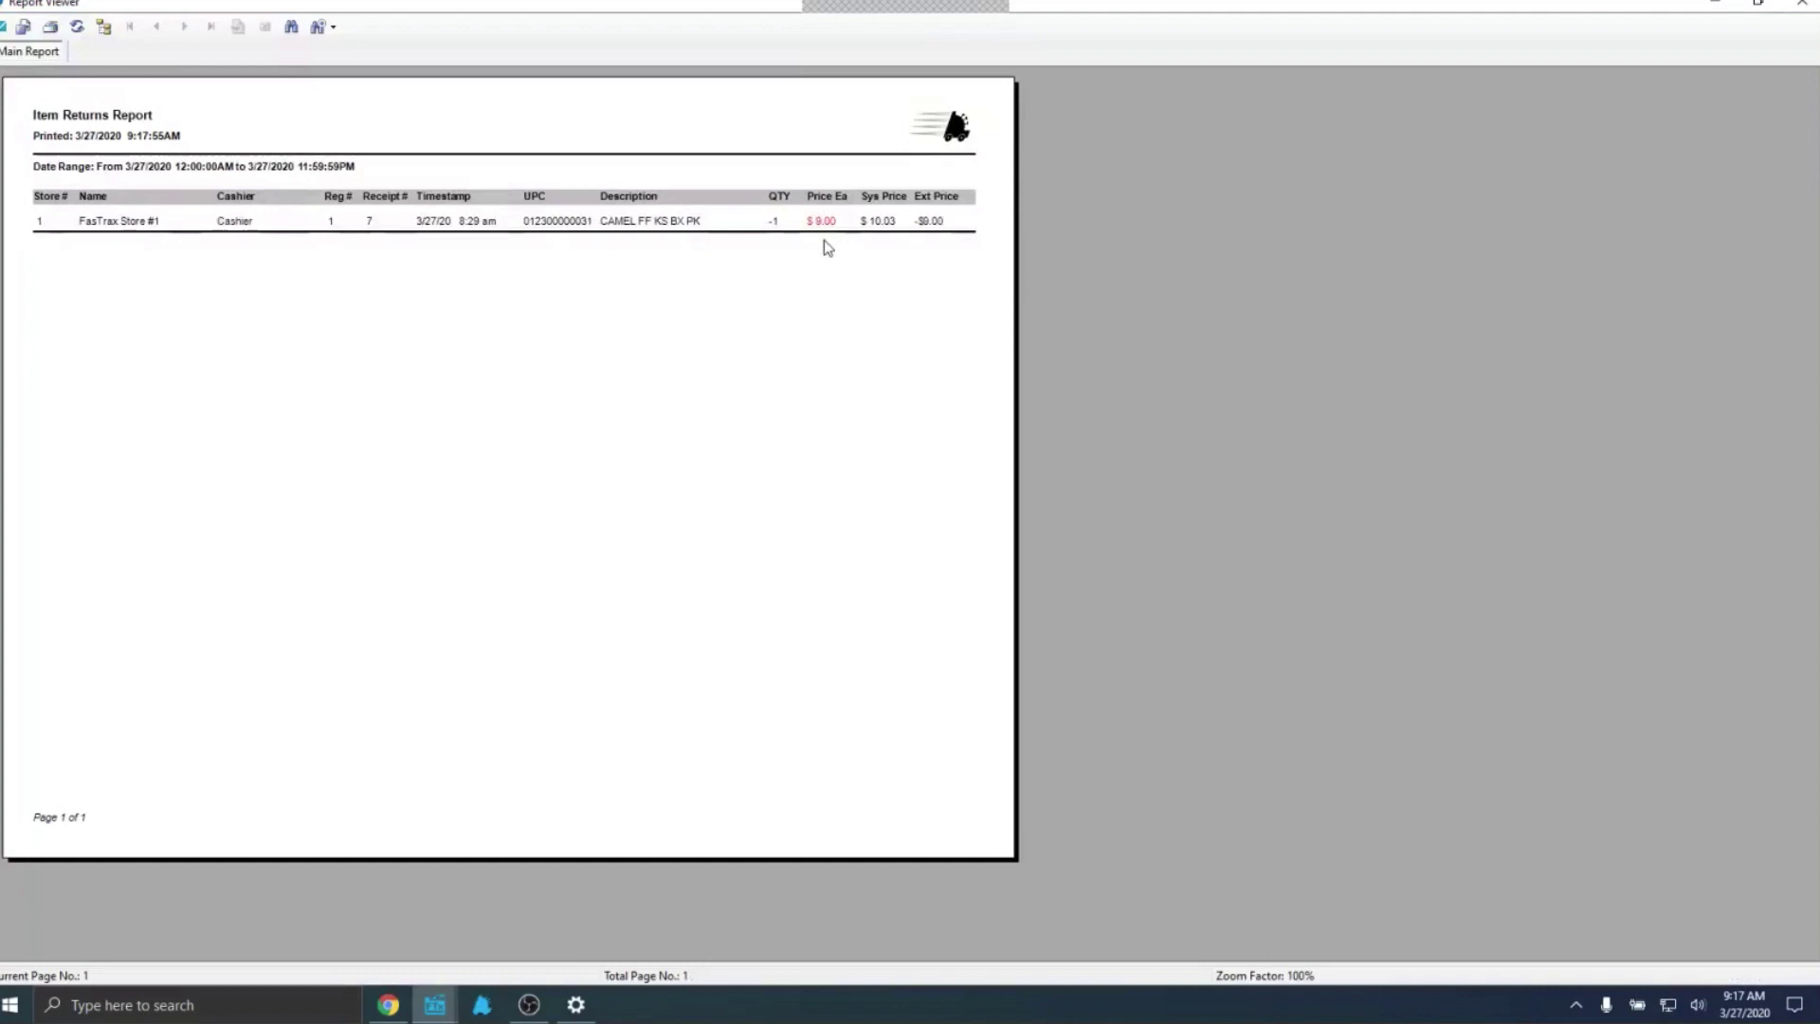
{"action": "left_click", "coordinate": [1788, 7]}
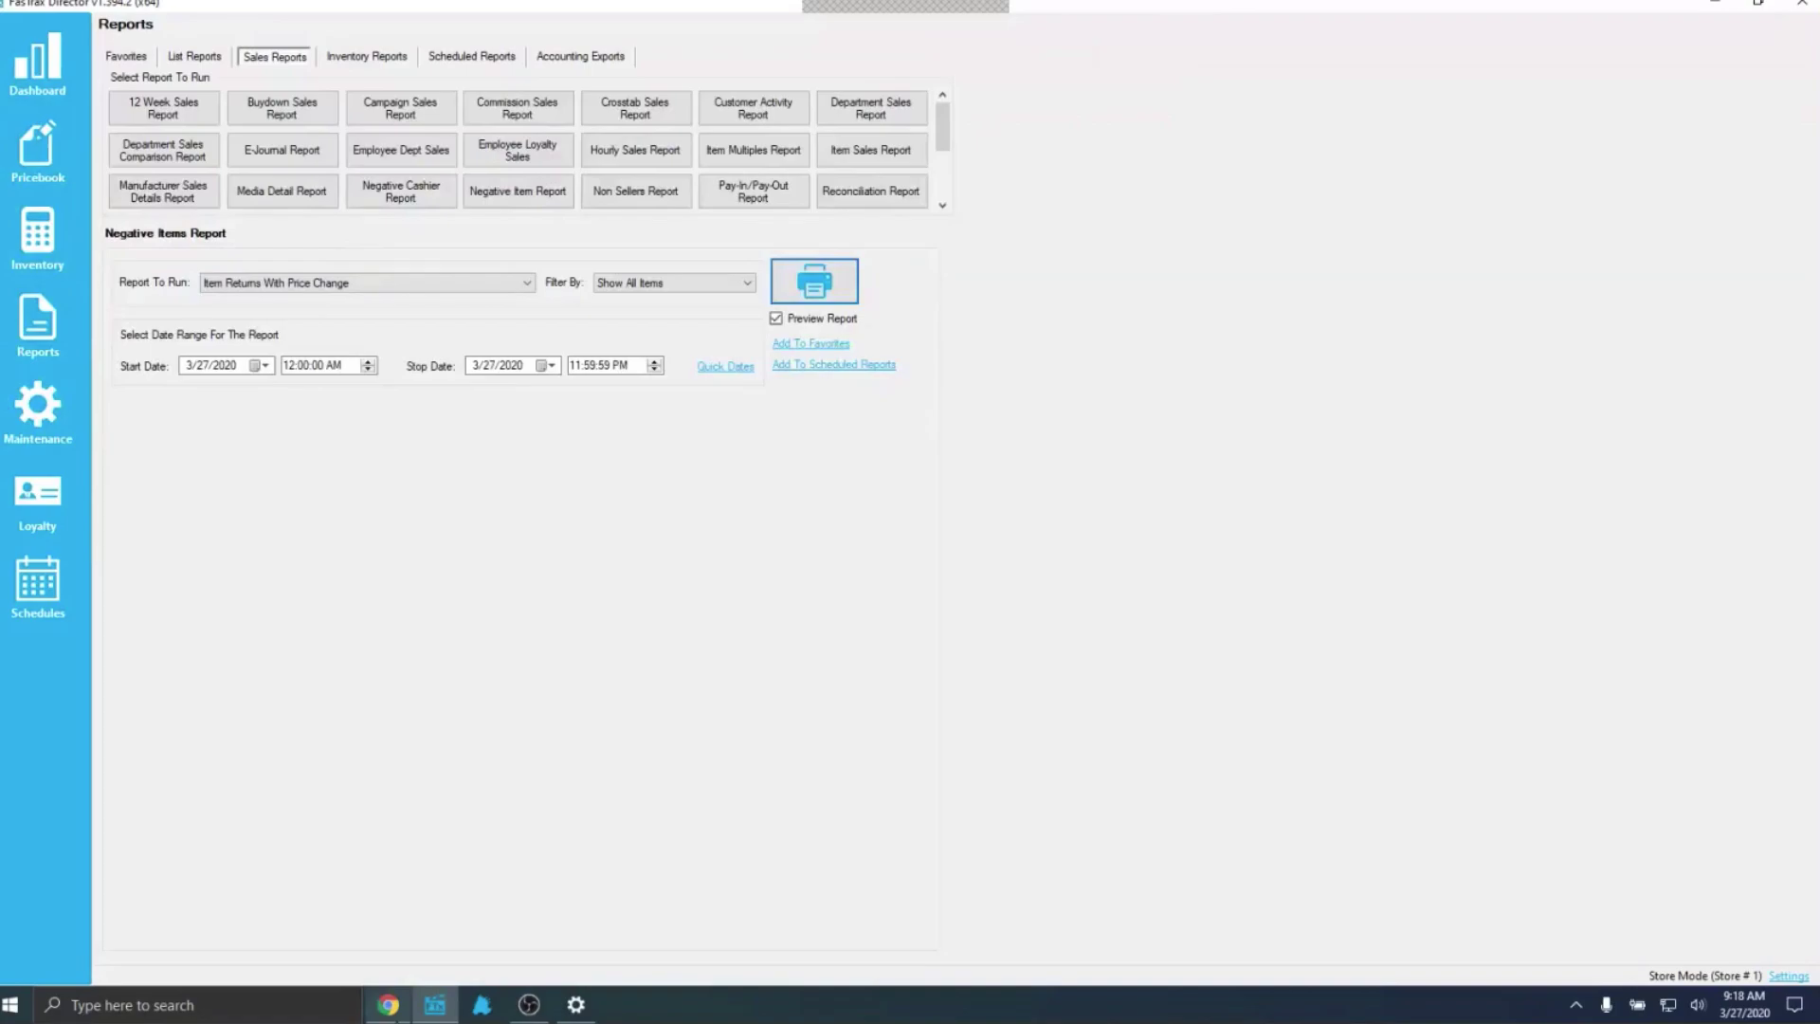
- Switch to Chrome, go to the goftx.com home page, and open the weekly training webinars through FTX Lifeline
{"action": "left_click", "coordinate": [388, 1004]}
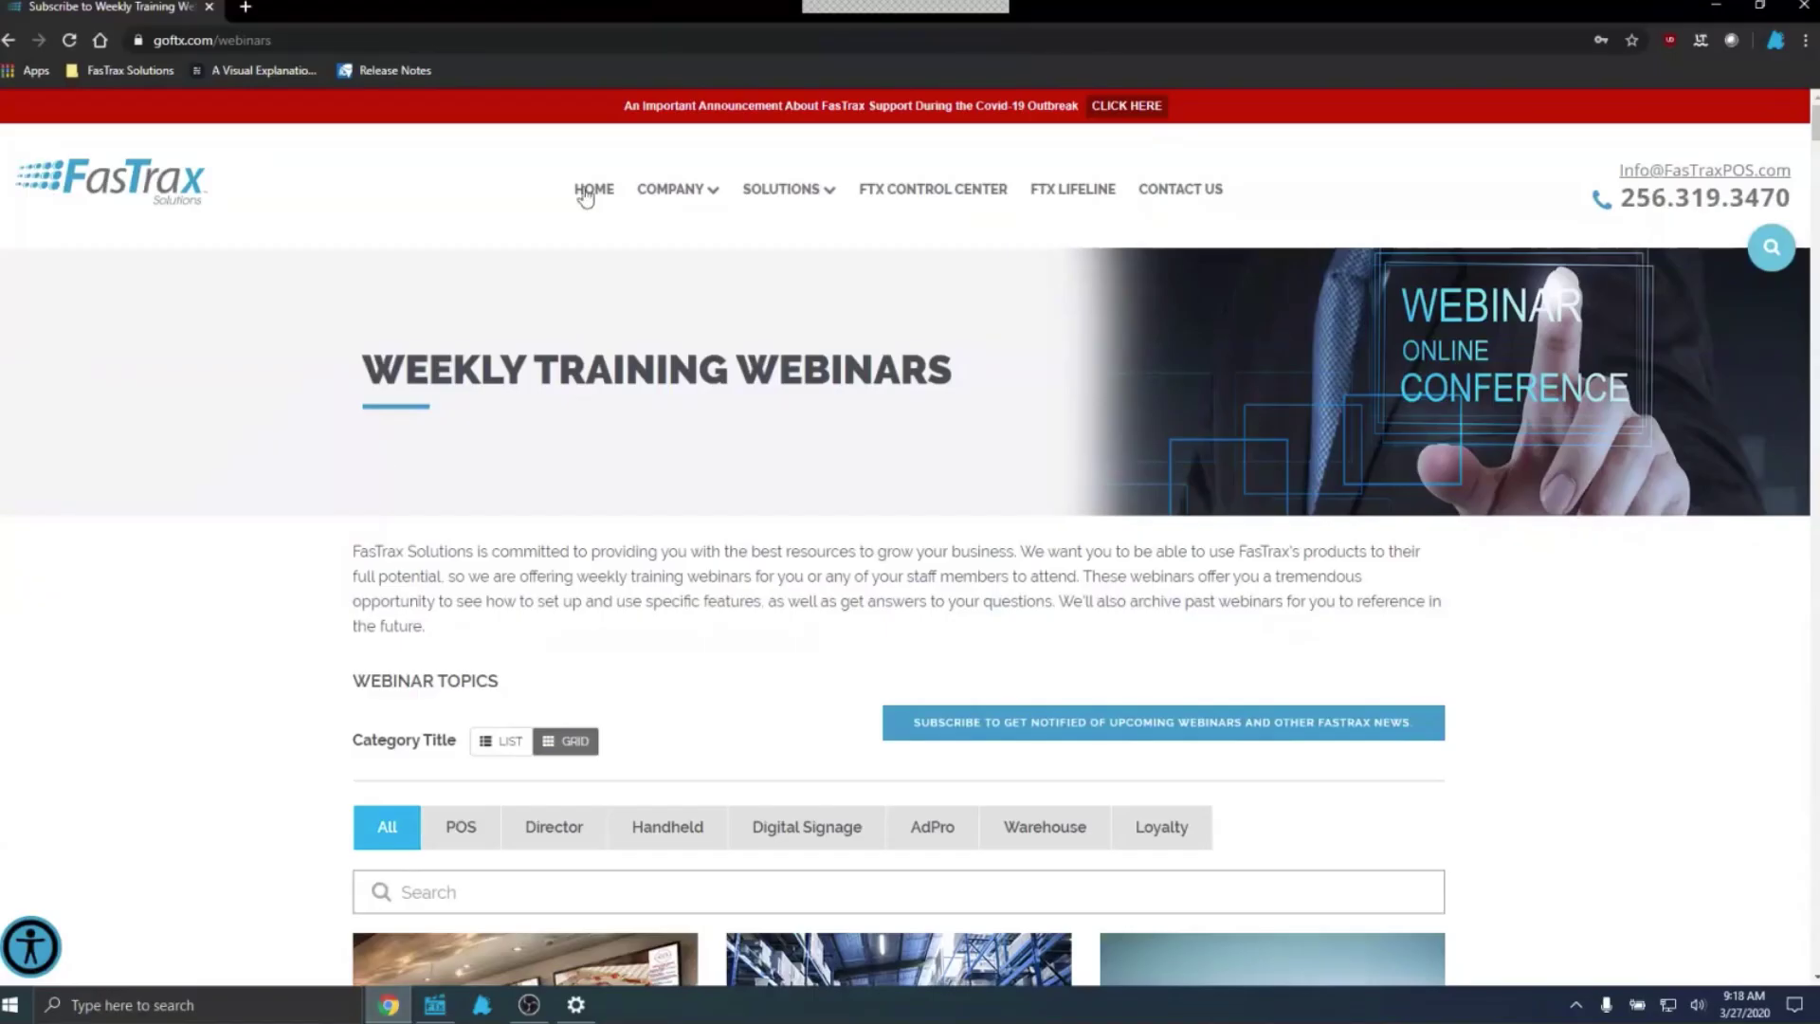
{"action": "left_click", "coordinate": [326, 39]}
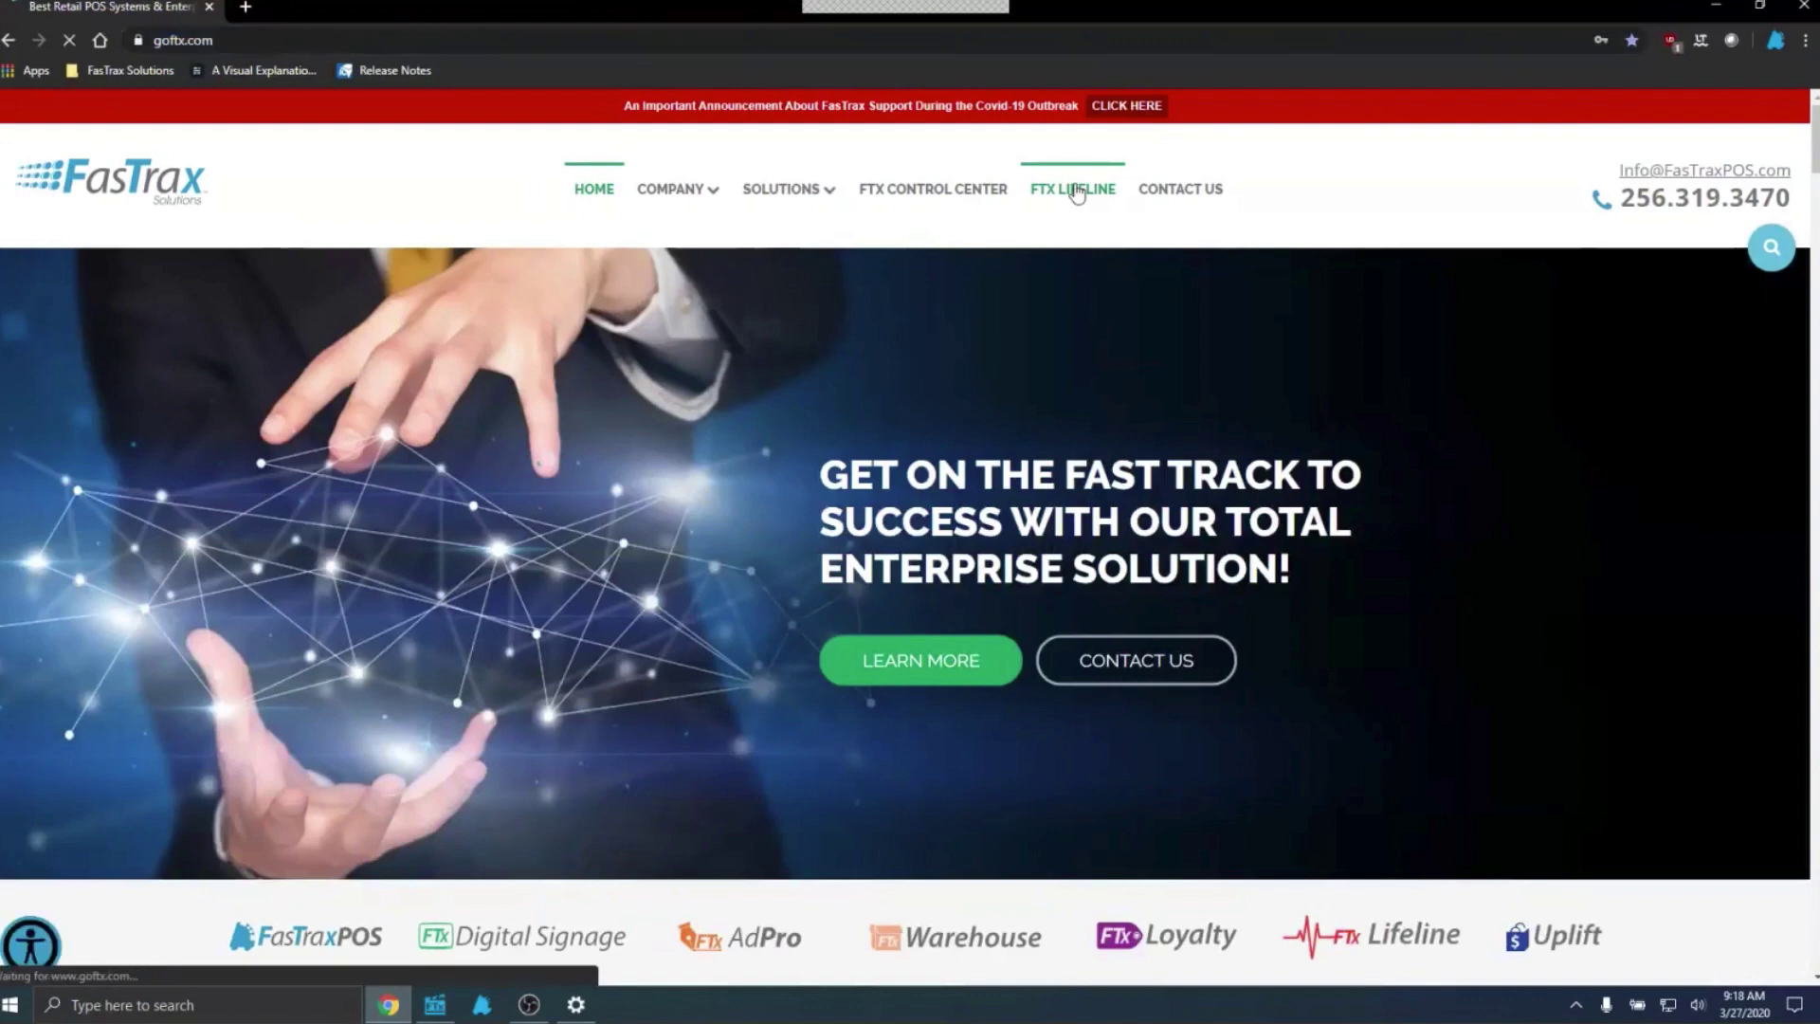
{"action": "left_click", "coordinate": [1076, 190]}
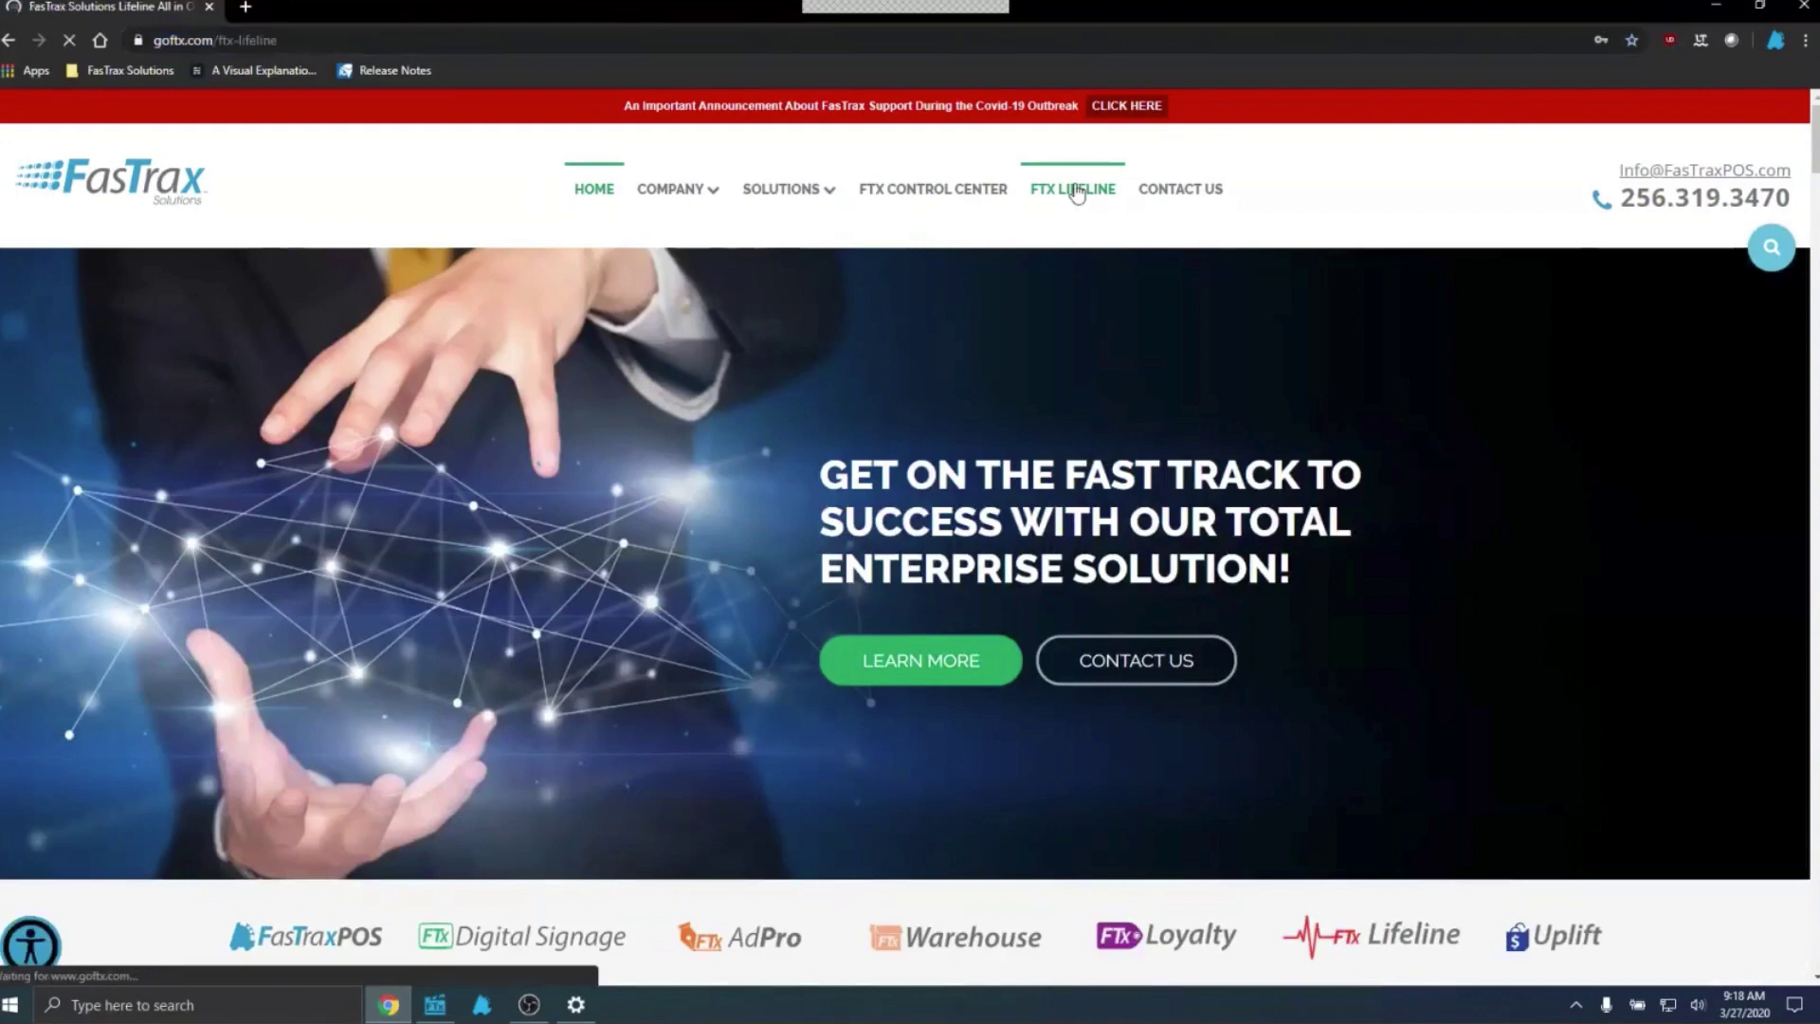
{"action": "scroll", "coordinate": [1100, 409], "scroll_direction": "down", "scroll_amount": 10}
{"action": "scroll", "coordinate": [1100, 410], "scroll_direction": "down", "scroll_amount": 10}
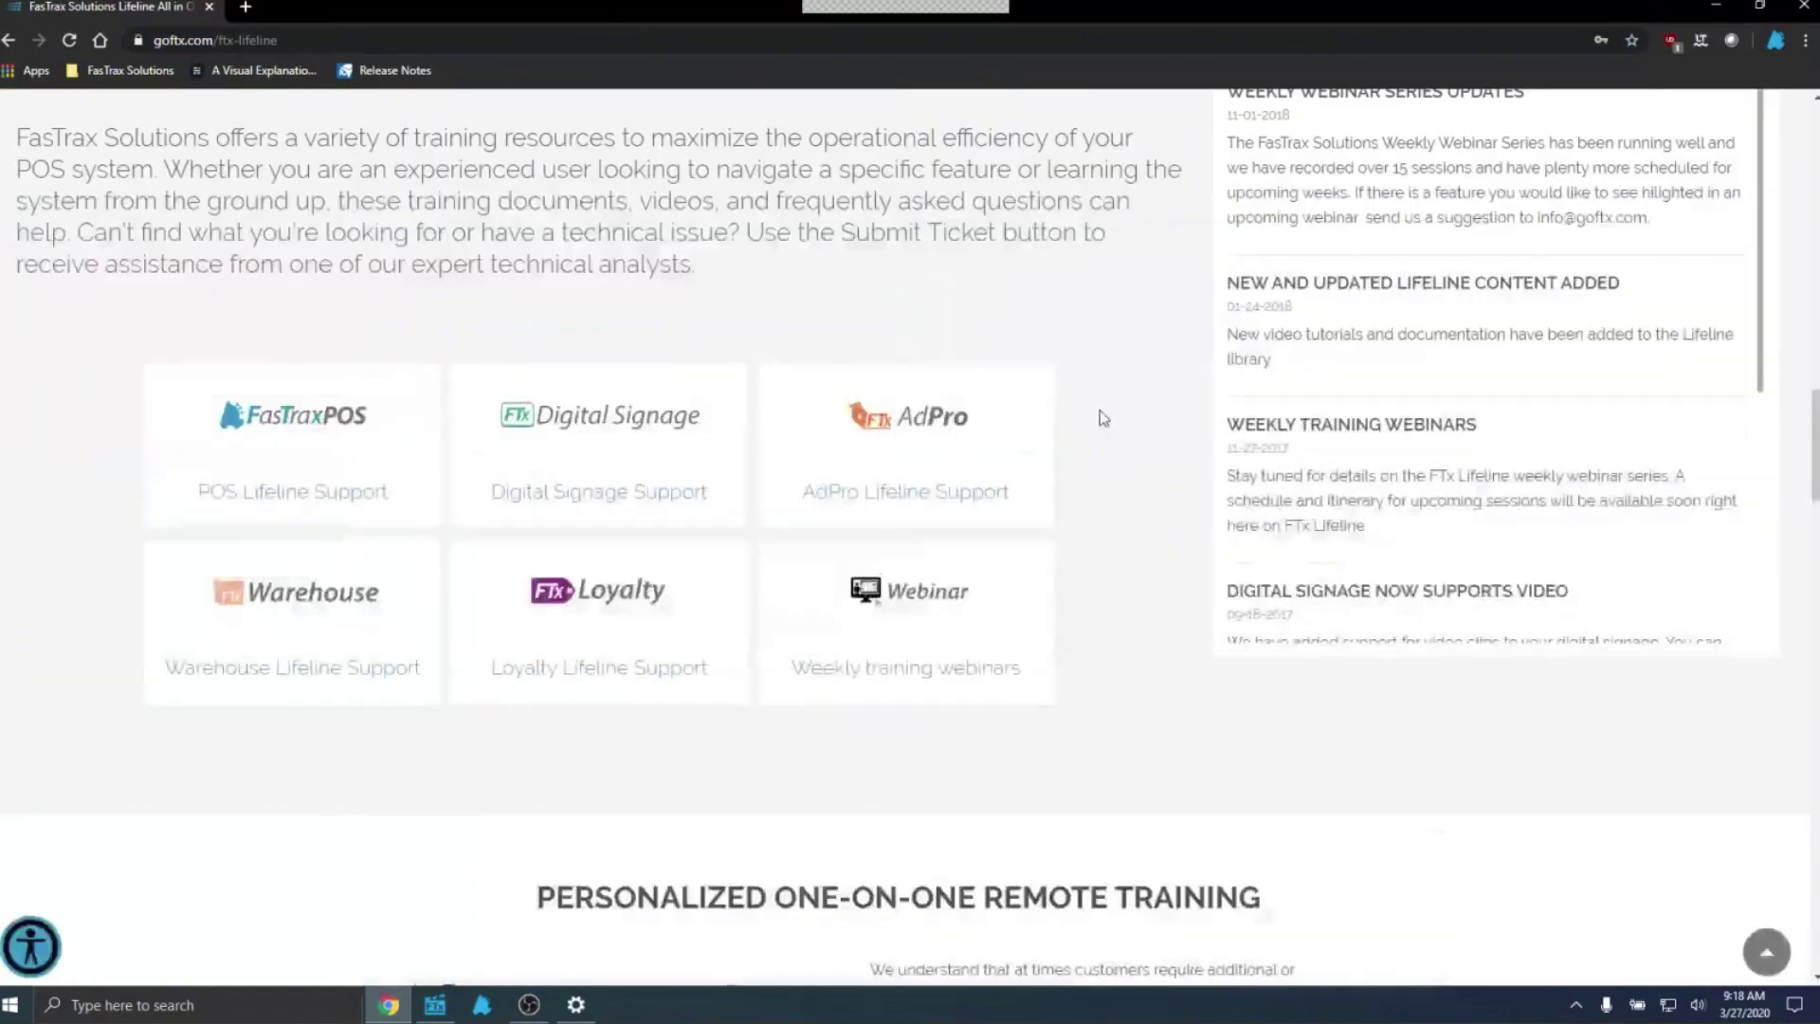
{"action": "left_click", "coordinate": [861, 230]}
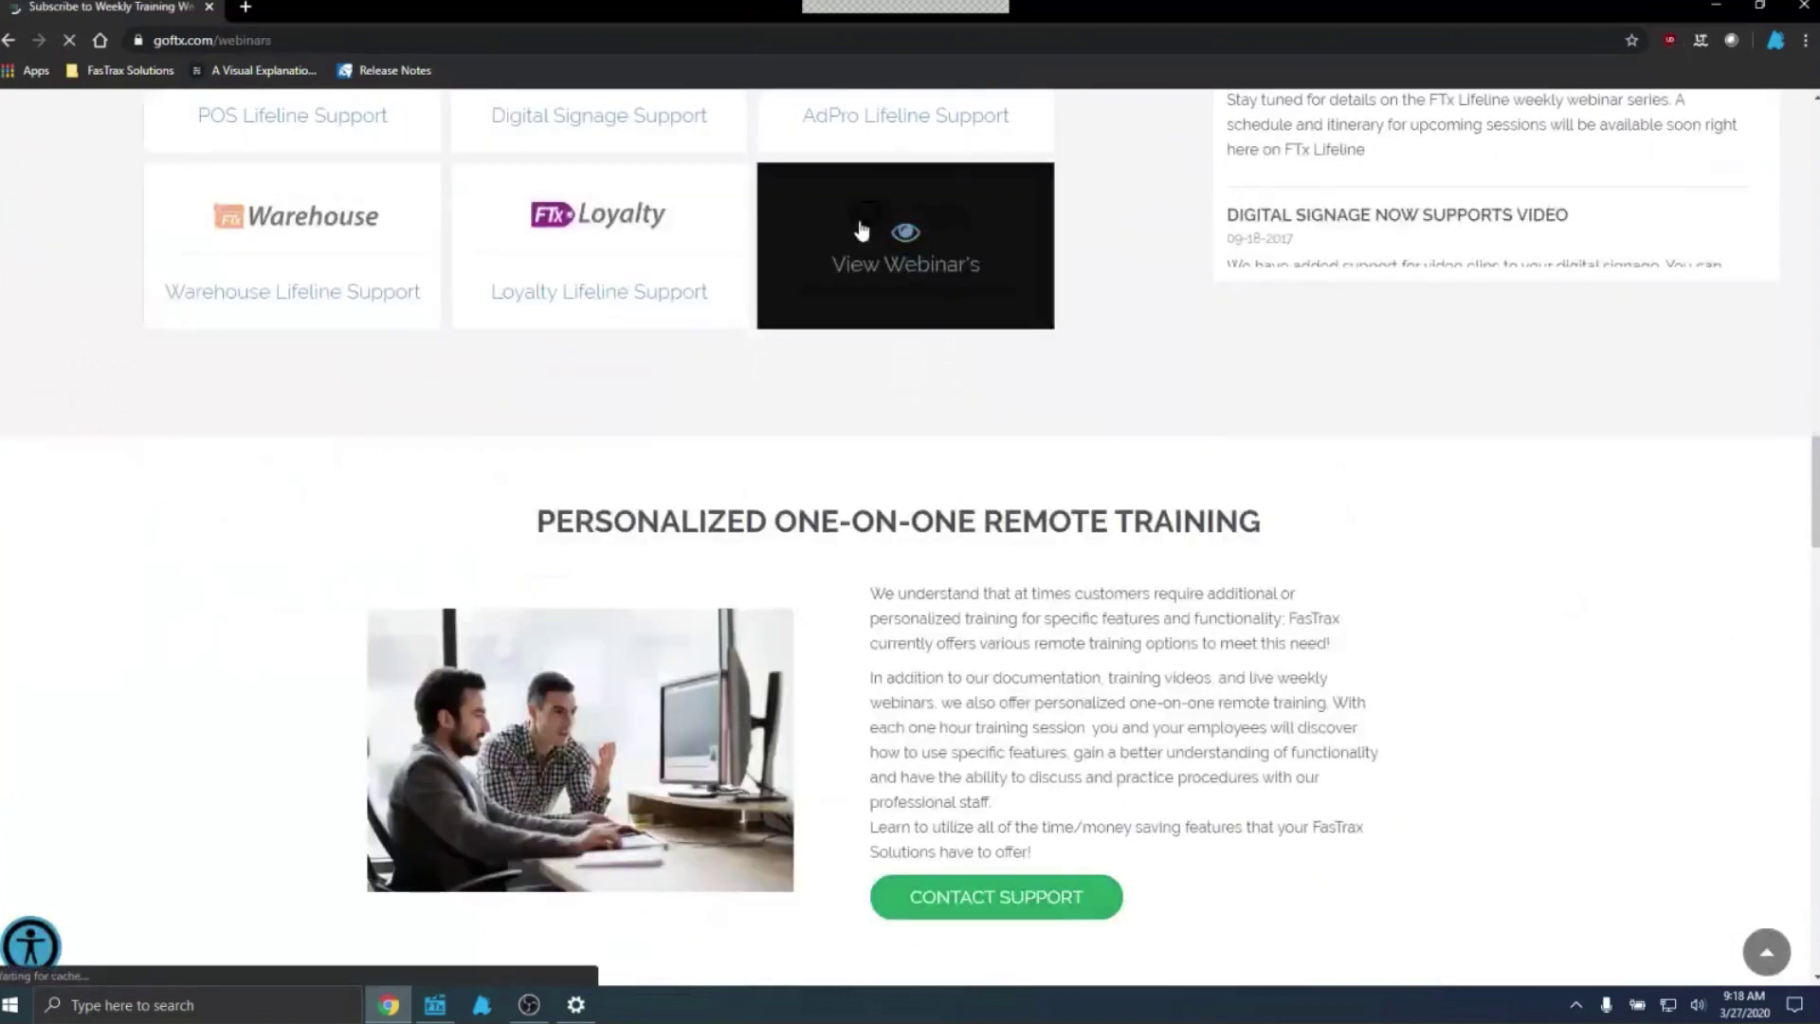